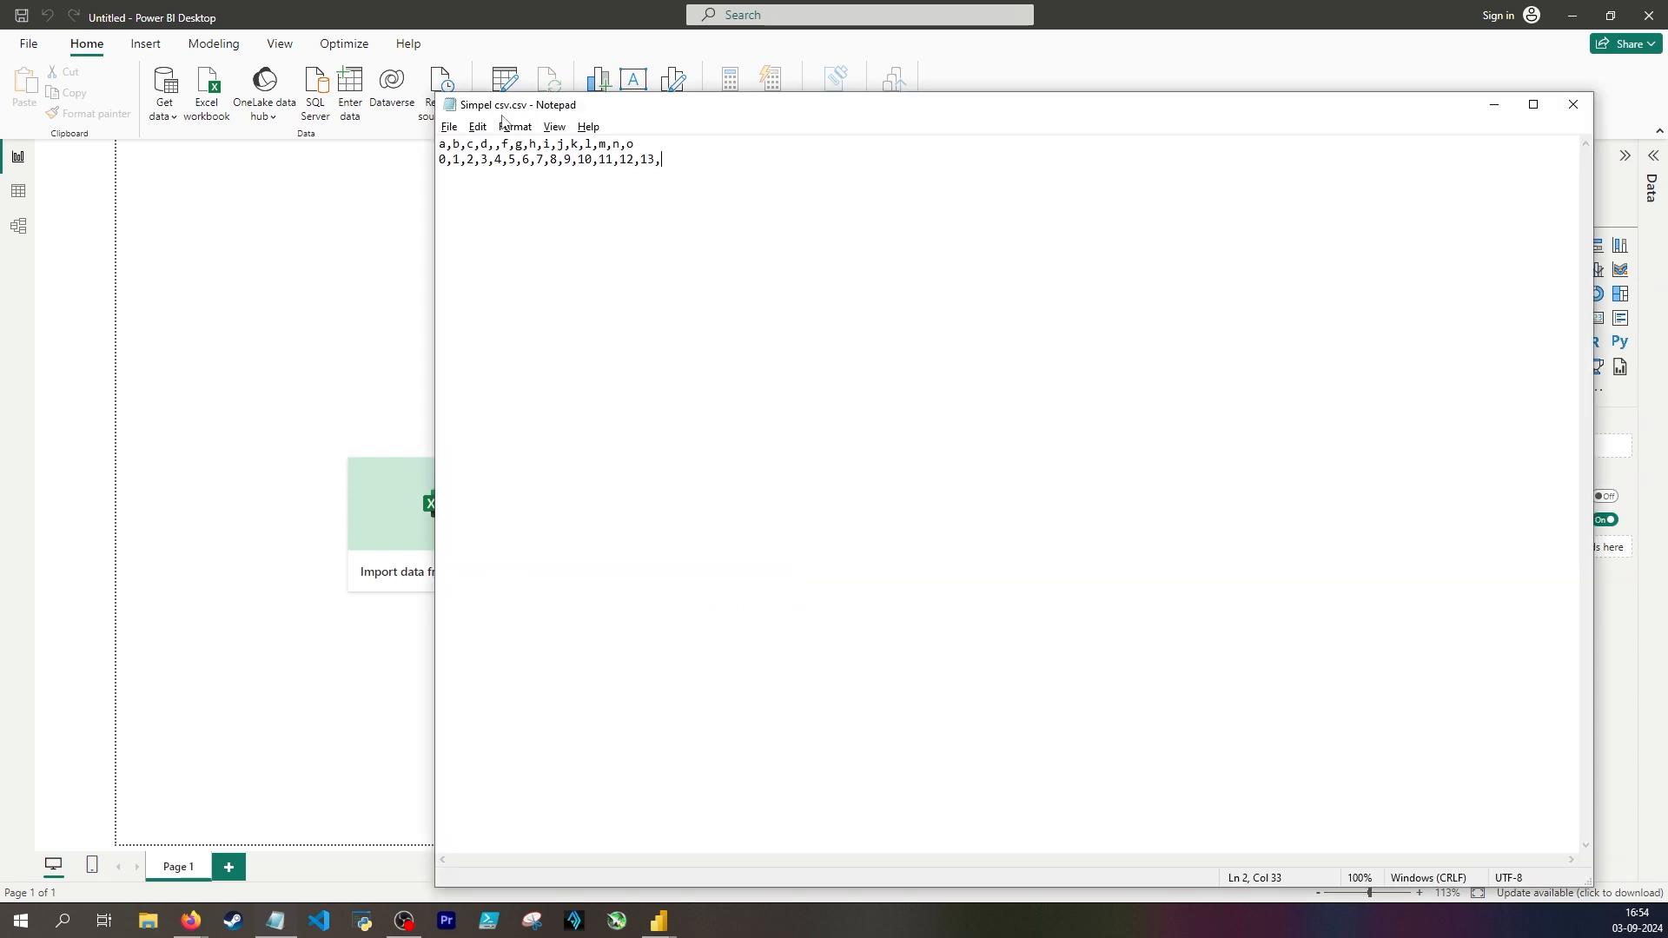
Examine the header and value rows of Simpel csv.csv in Notepad and move its window off the Power BI report.
left_click_drag(487, 144, 501, 144)
left_click_drag(665, 161, 655, 171)
left_click_drag(566, 103, 1667, 144)
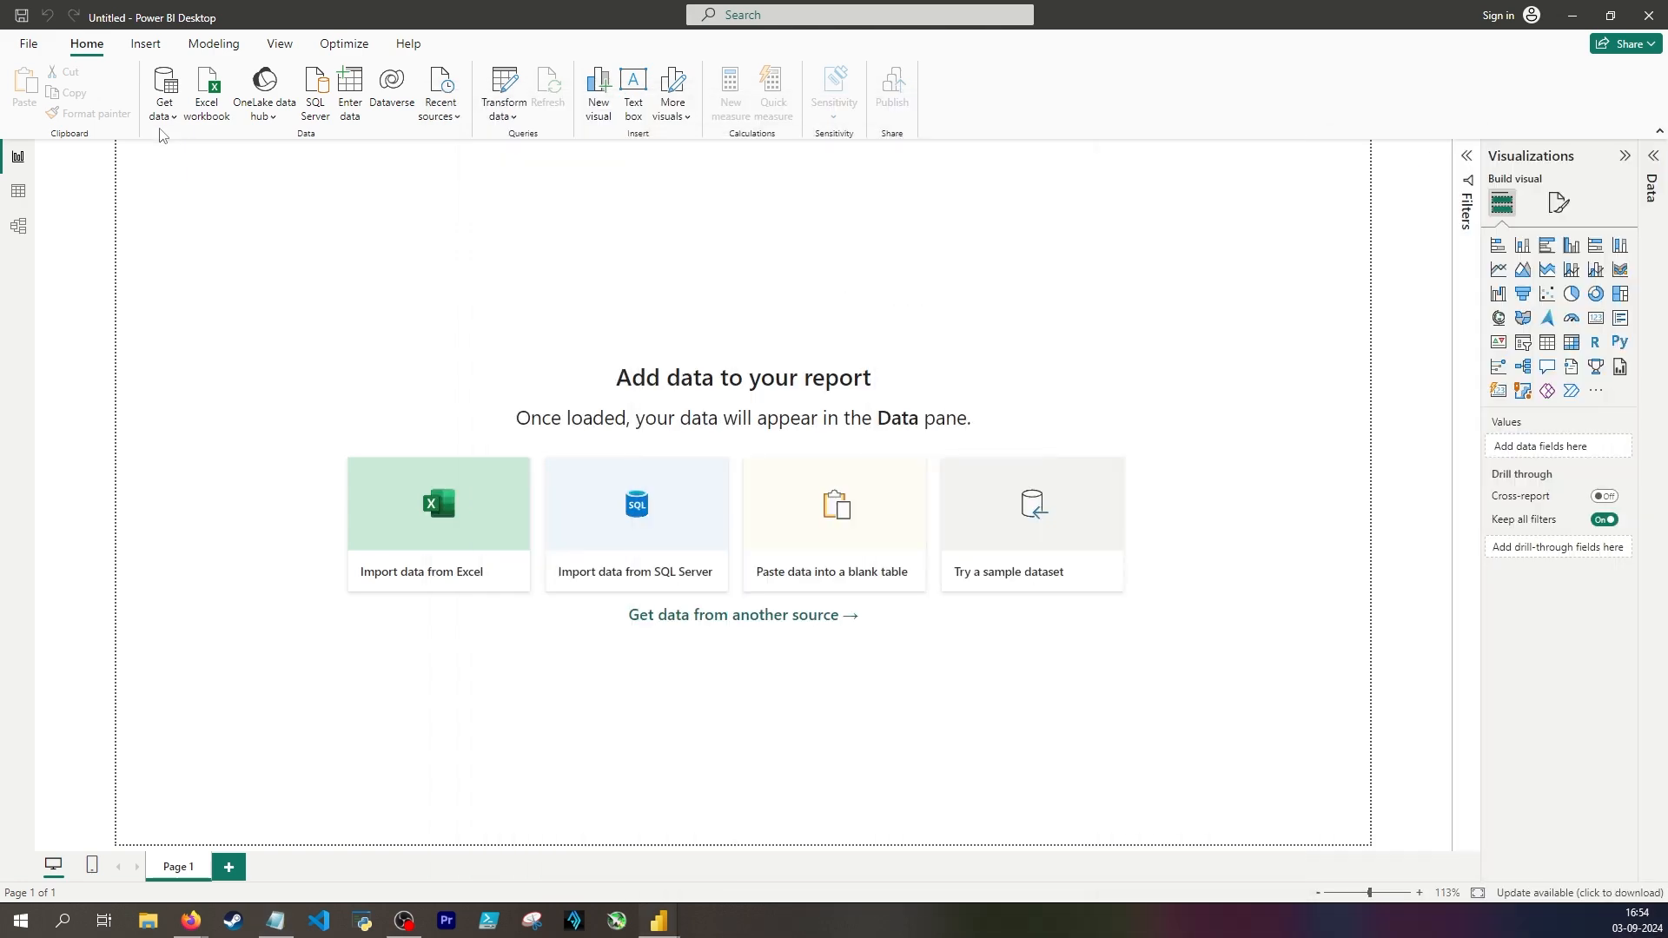
Import the Simpel csv file as a Text/CSV data source and open it for transformation in Power Query Editor.
left_click(161, 116)
left_click(215, 339)
left_click(82, 142)
left_click(205, 148)
left_click(680, 440)
left_click(1084, 705)
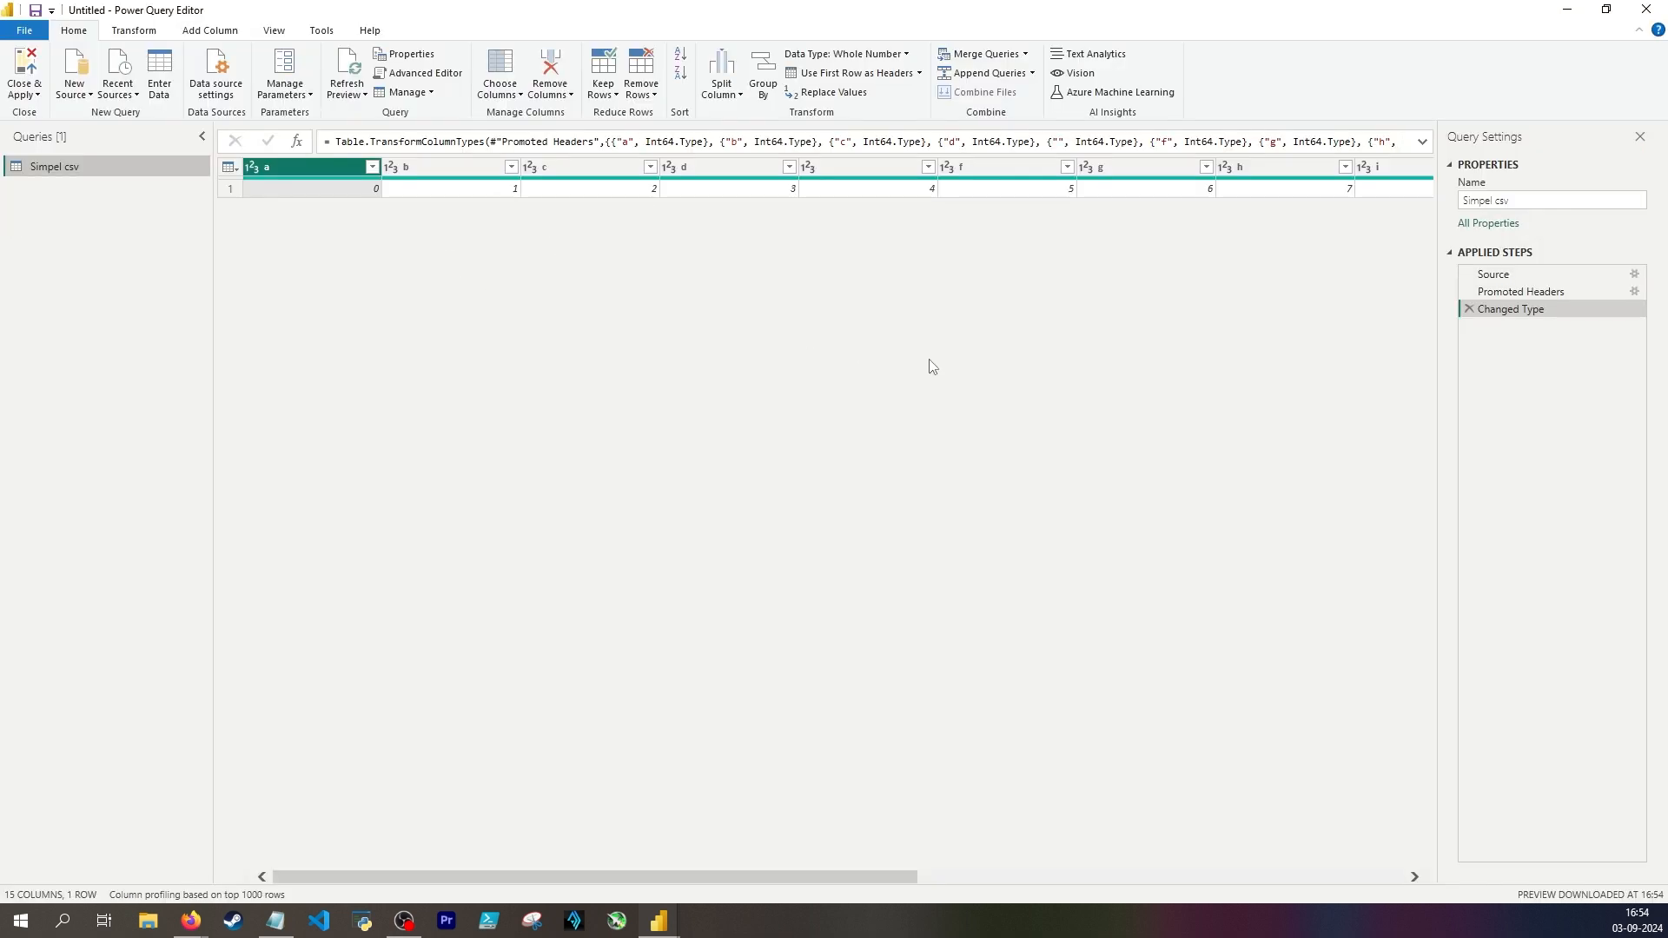
Delete the Changed Type and Promoted Headers steps and check the first-row cells of Column5 and Column15.
left_click(1468, 309)
left_click(1468, 292)
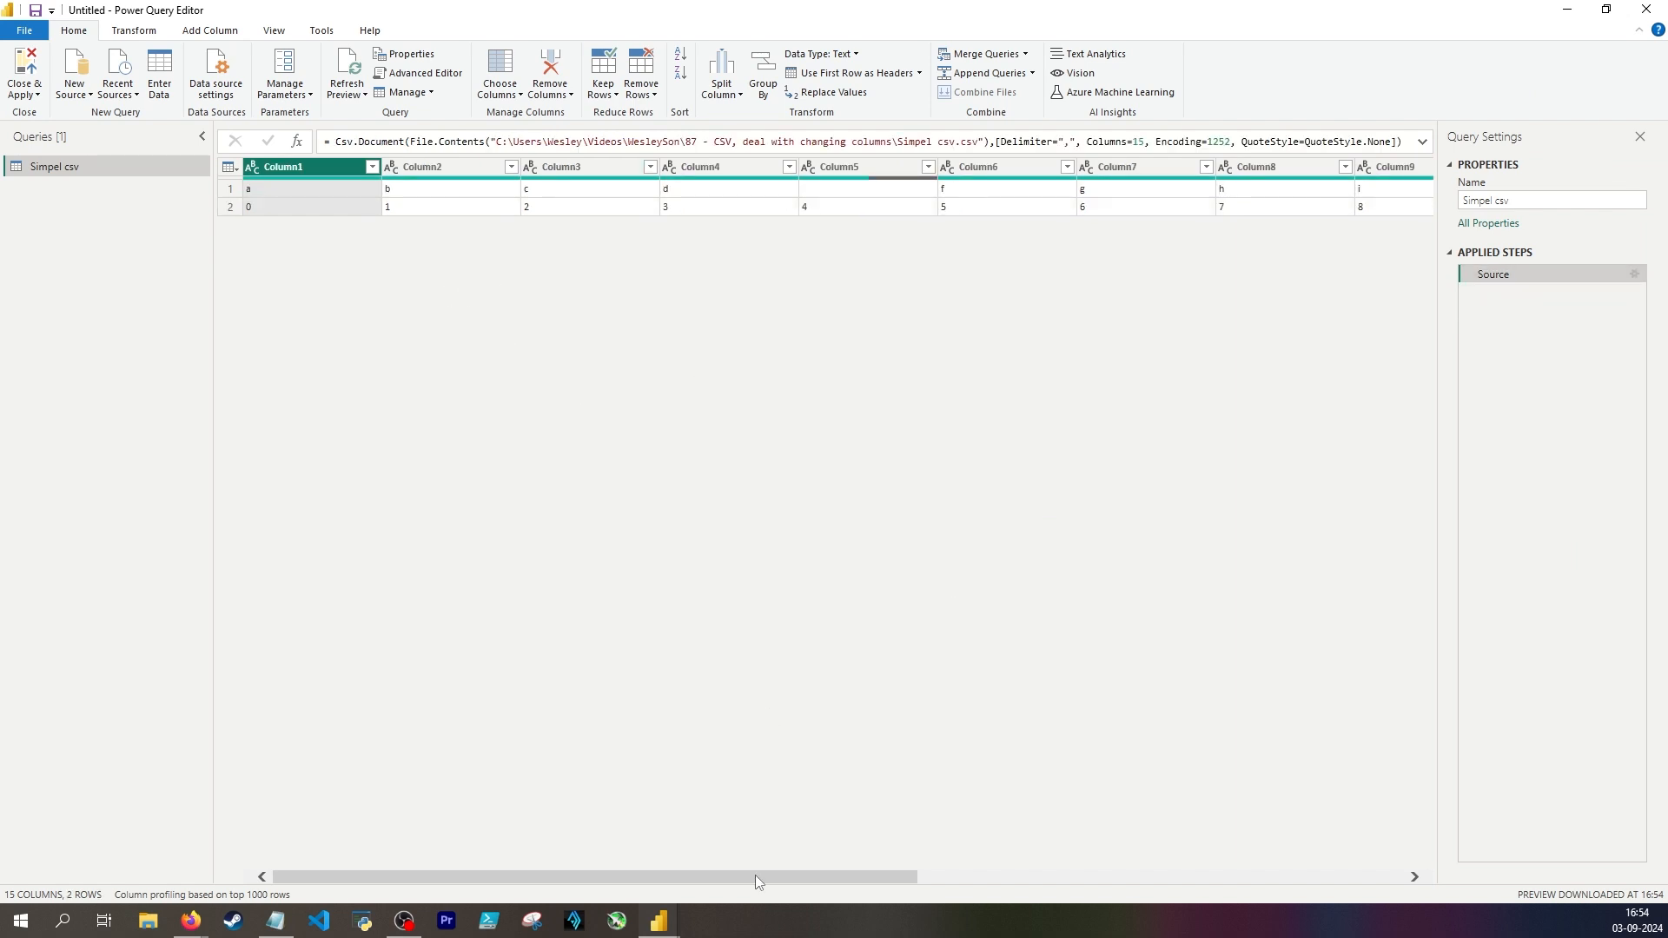
left_click_drag(756, 880, 1311, 912)
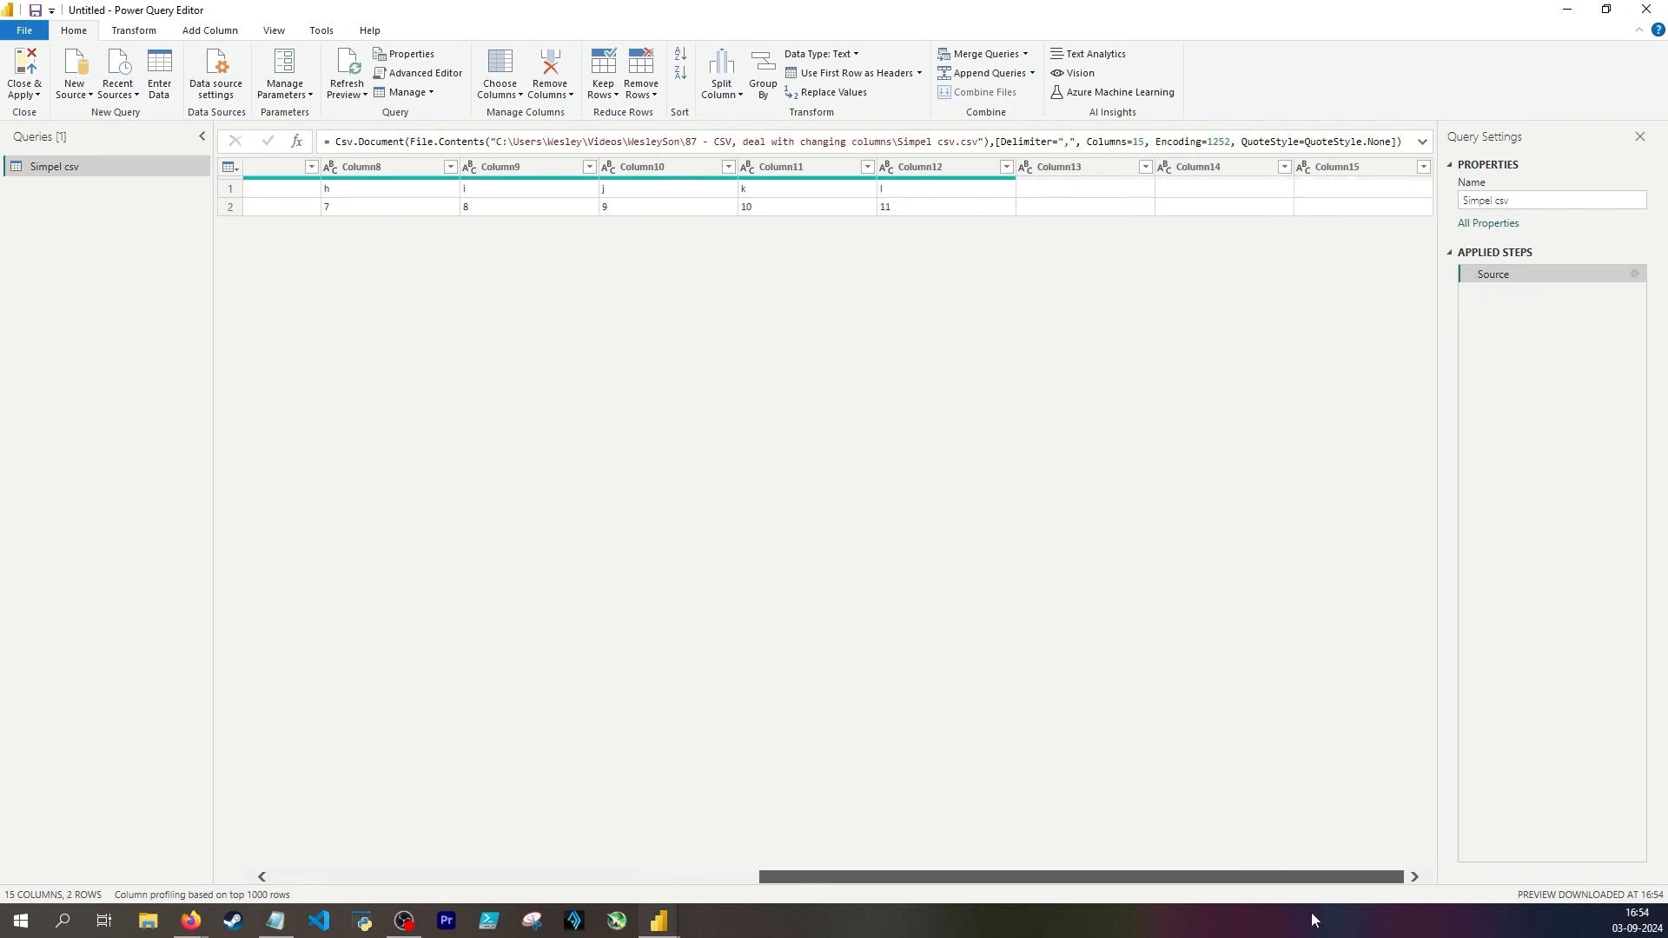
left_click(1348, 195)
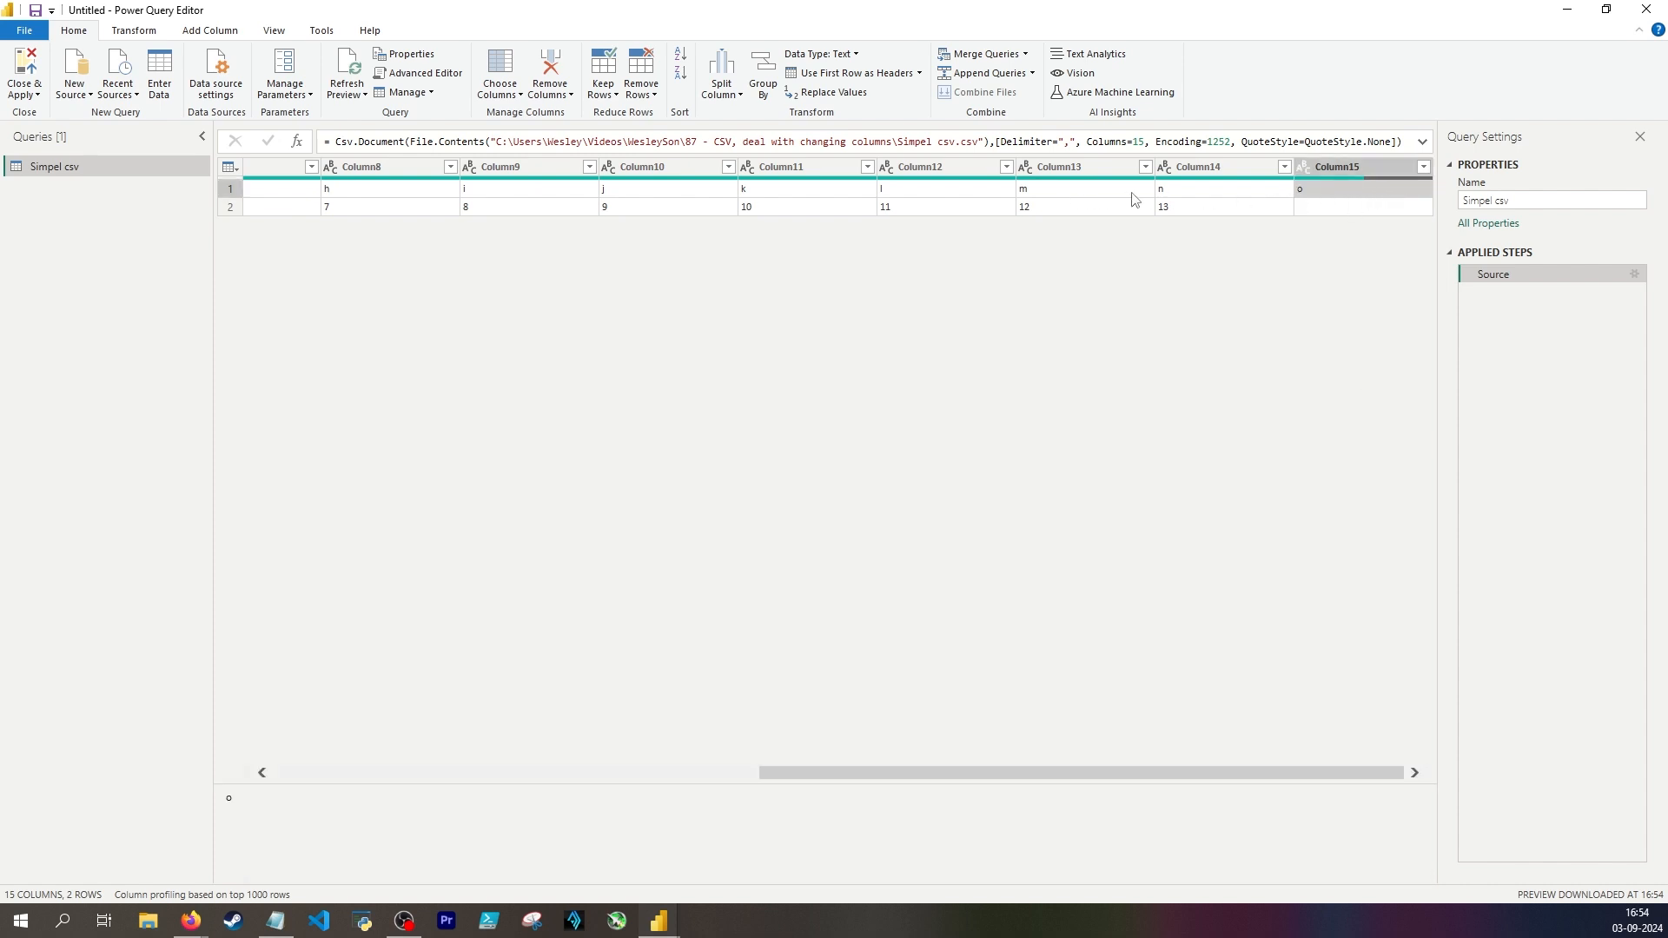
scroll(1087, 689, "left", 10)
left_click(833, 197)
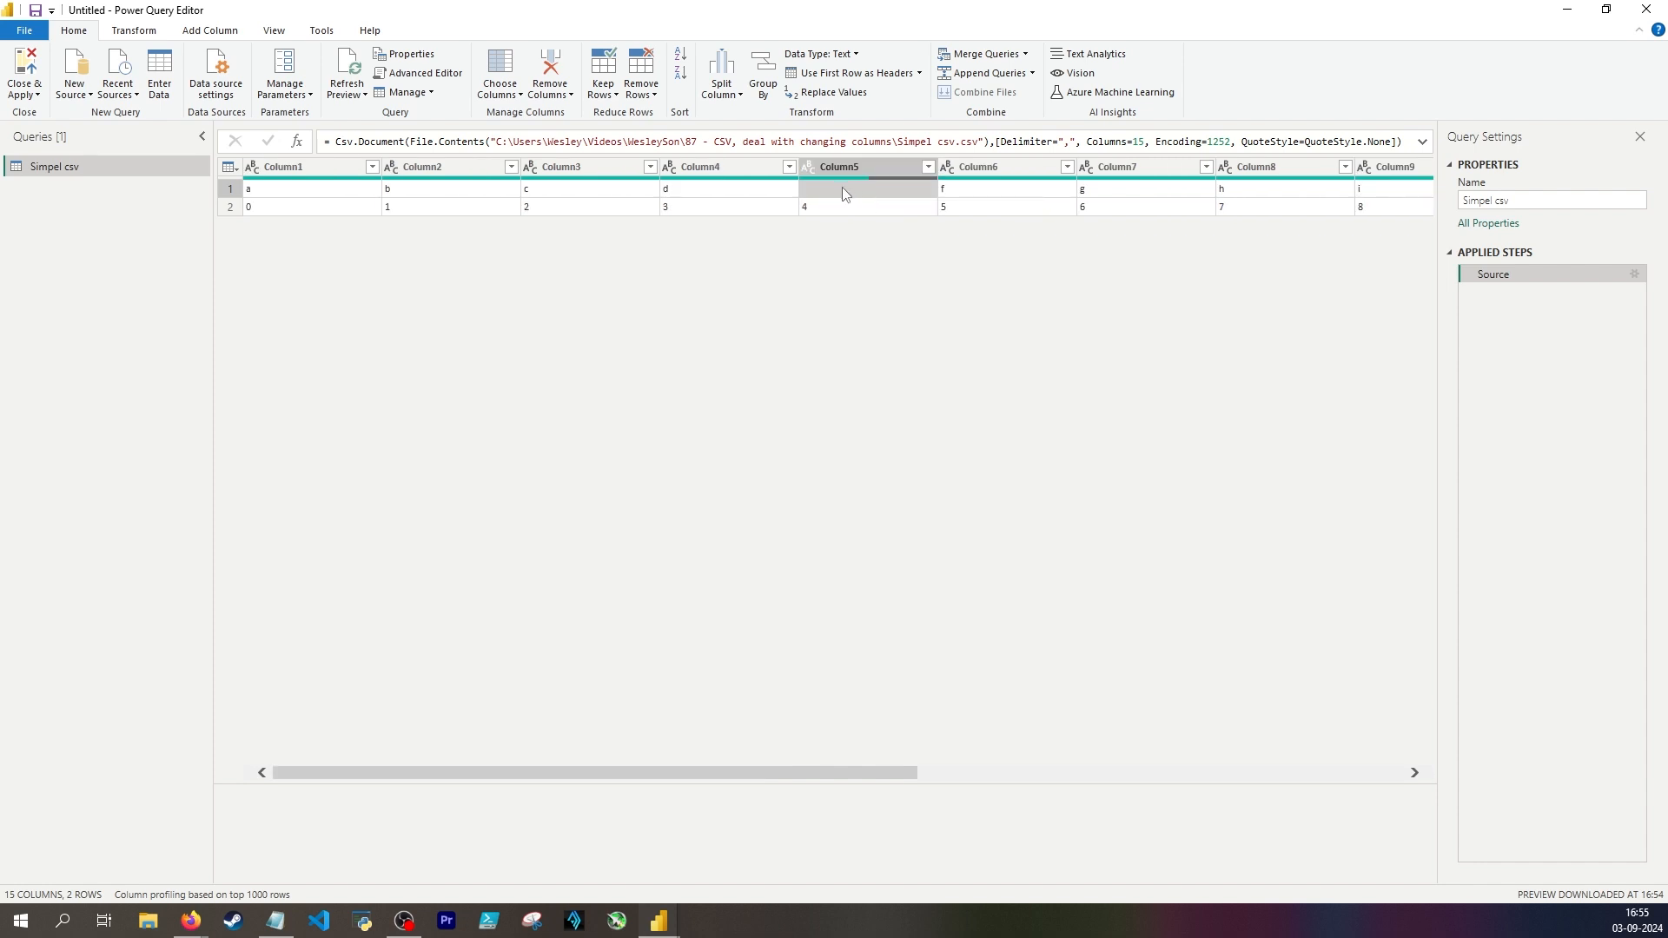
left_click_drag(860, 773, 1390, 772)
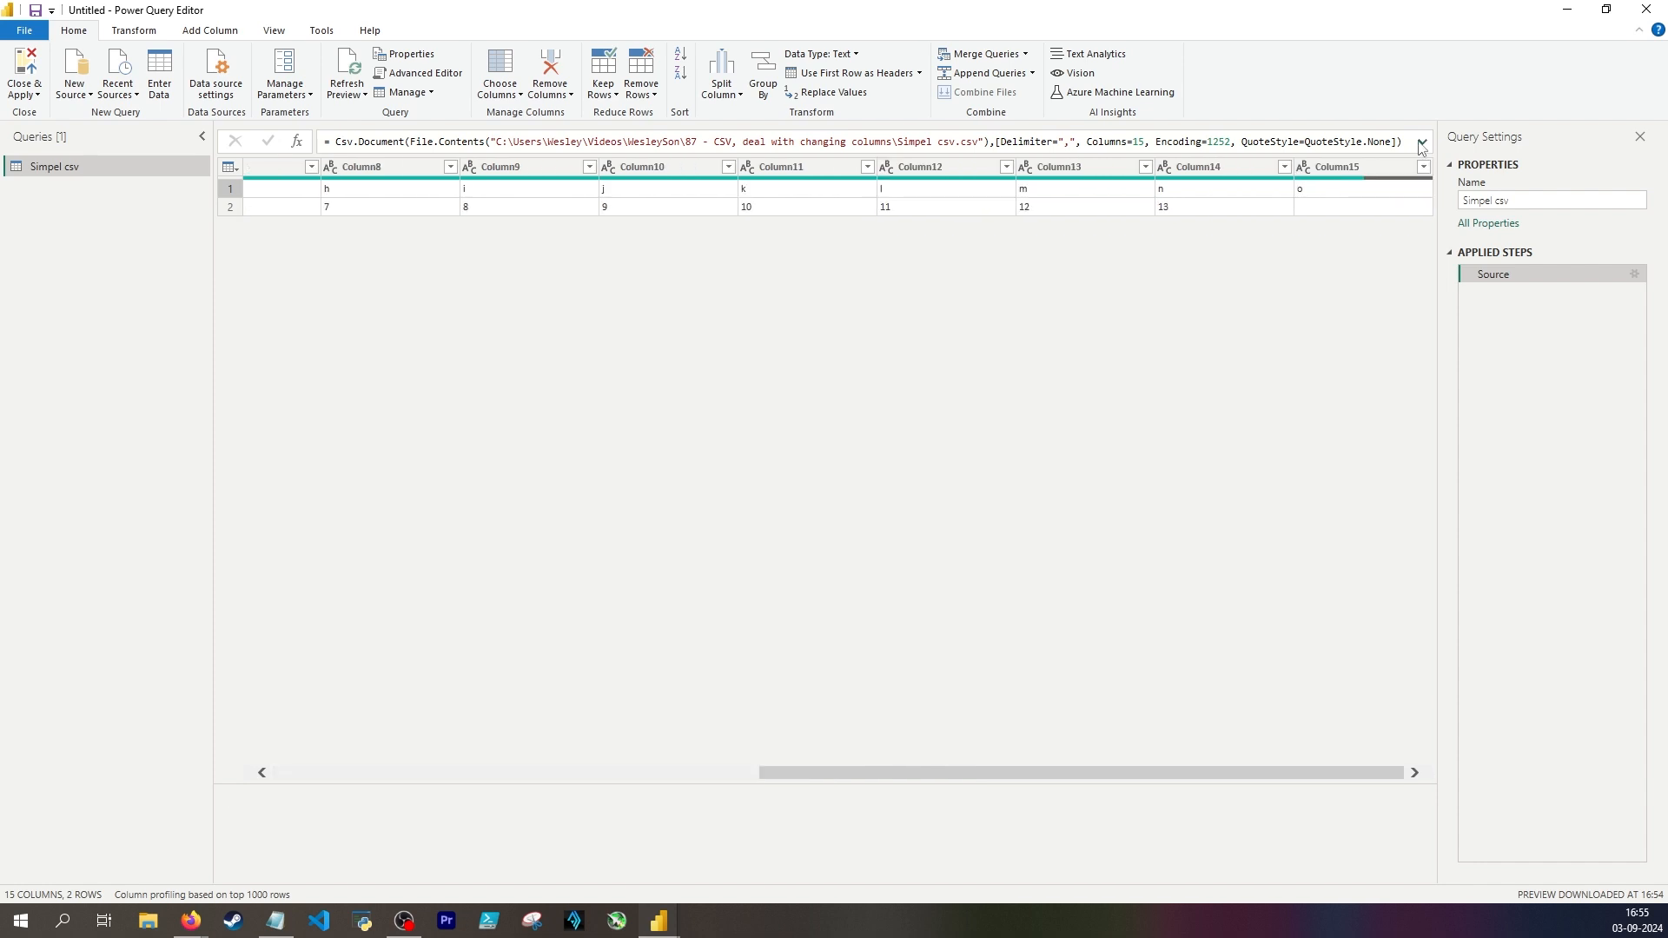
Put the options record of the Source step's Csv.Document formula on its own line and set Columns to 20.
left_click(1421, 142)
left_click(996, 144)
key("shift+Return")
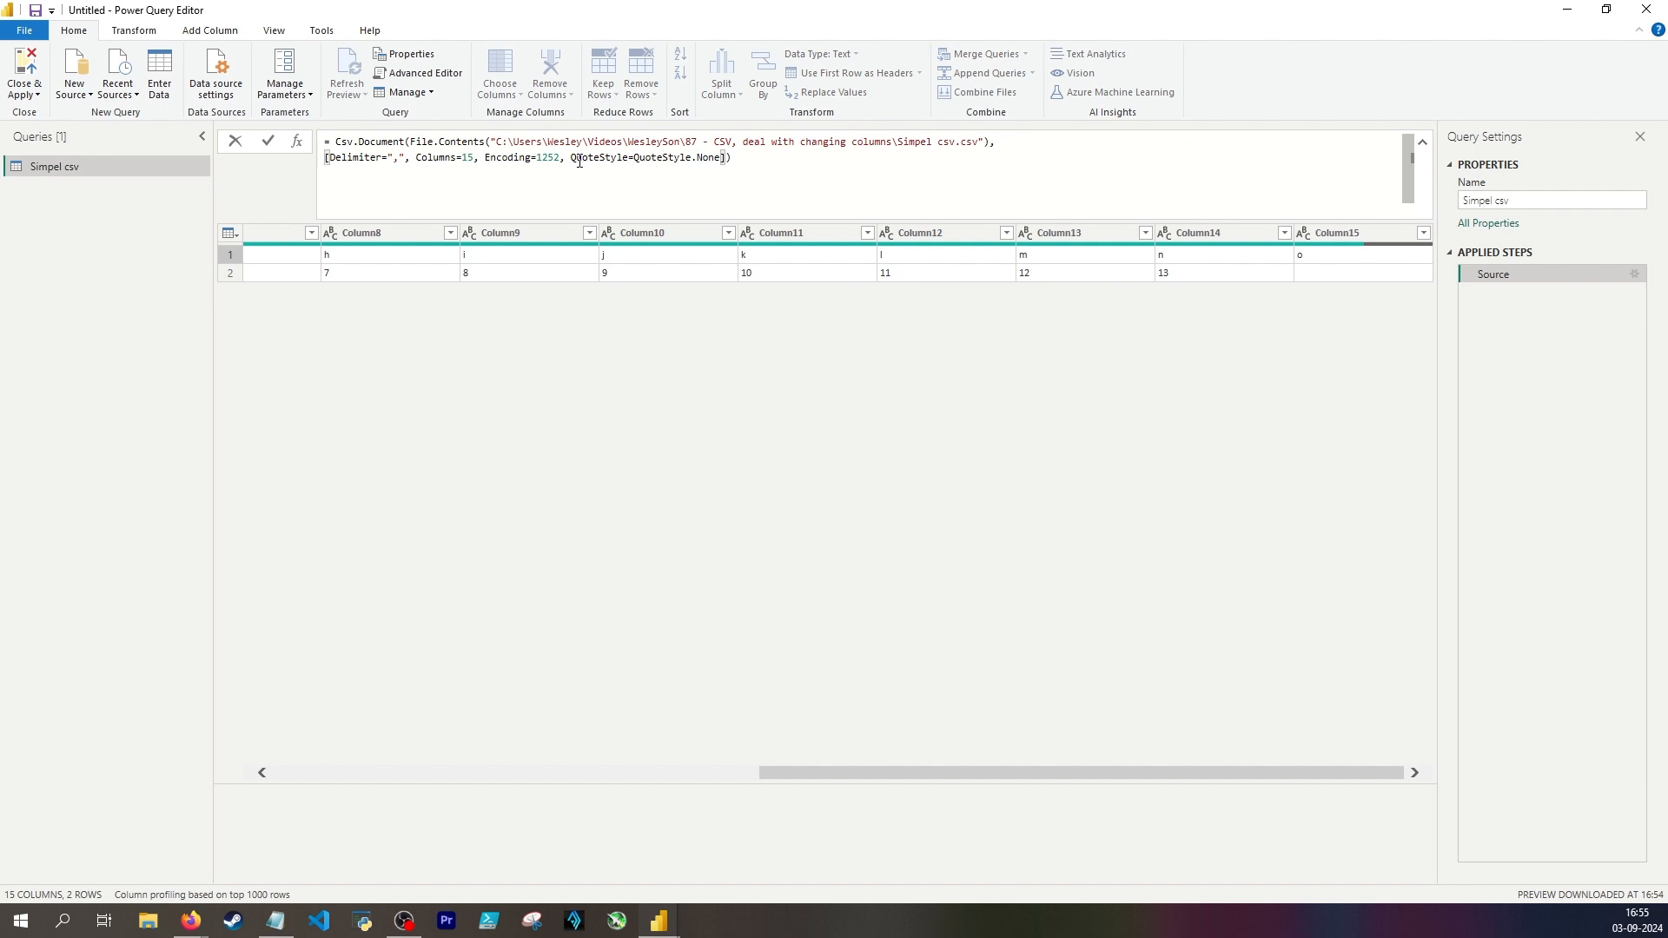
left_click_drag(475, 157, 461, 157)
type("20")
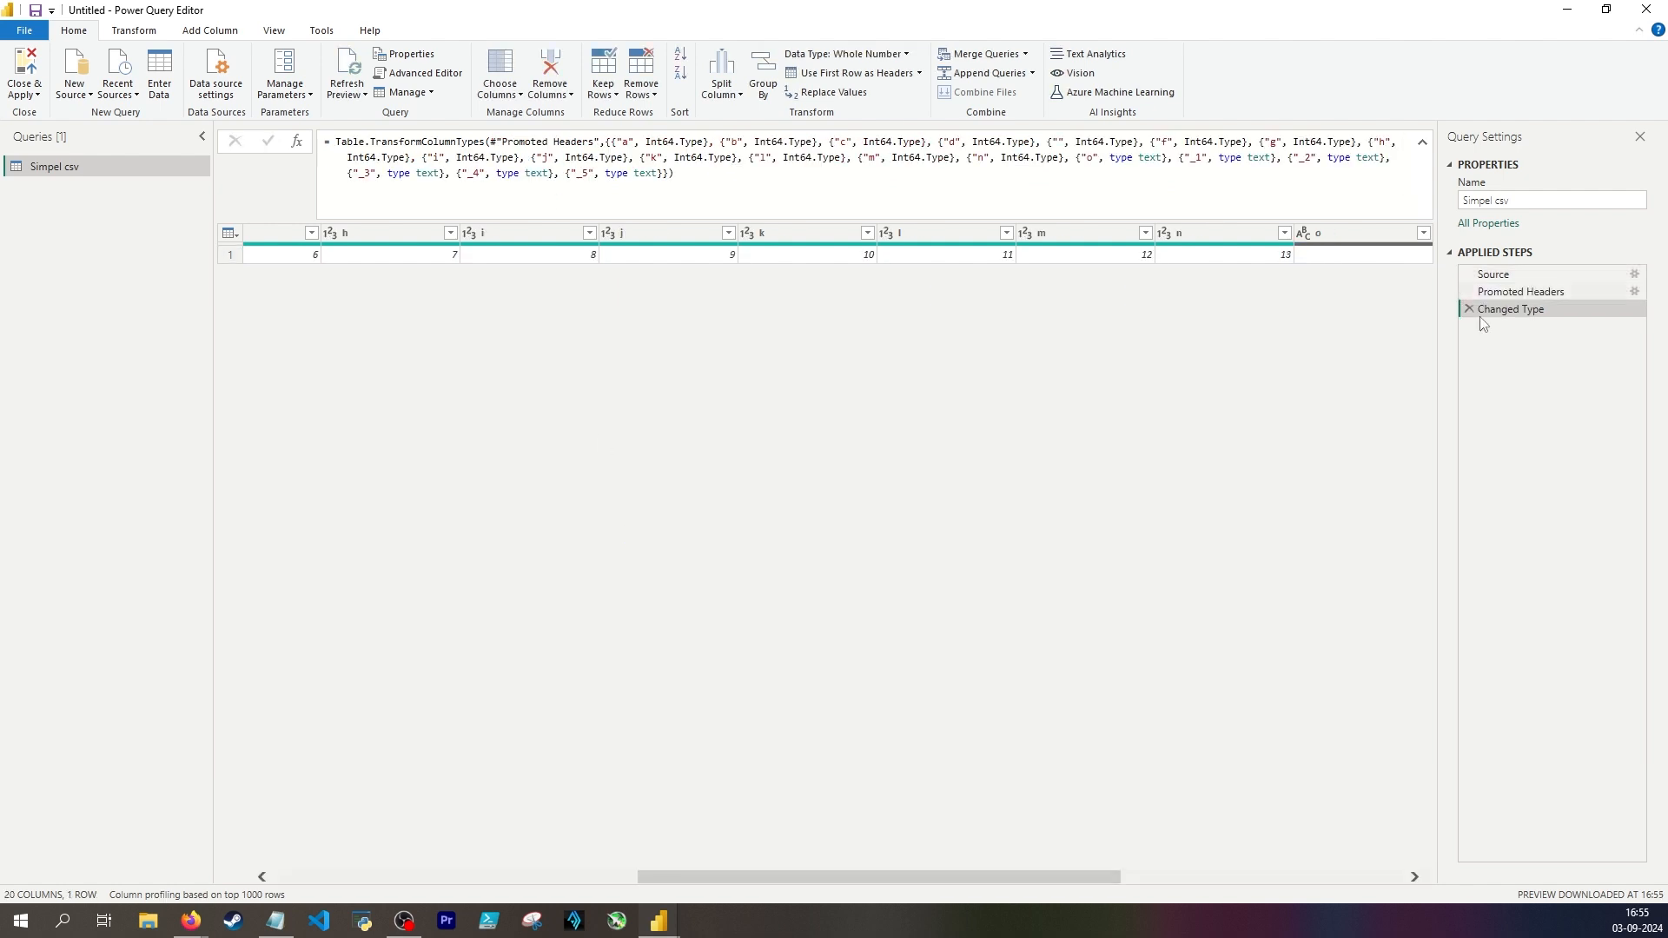
Remove the re-added Changed Type and Promoted Headers steps and check the first-row value in Column15.
left_click(1463, 309)
left_click(1465, 291)
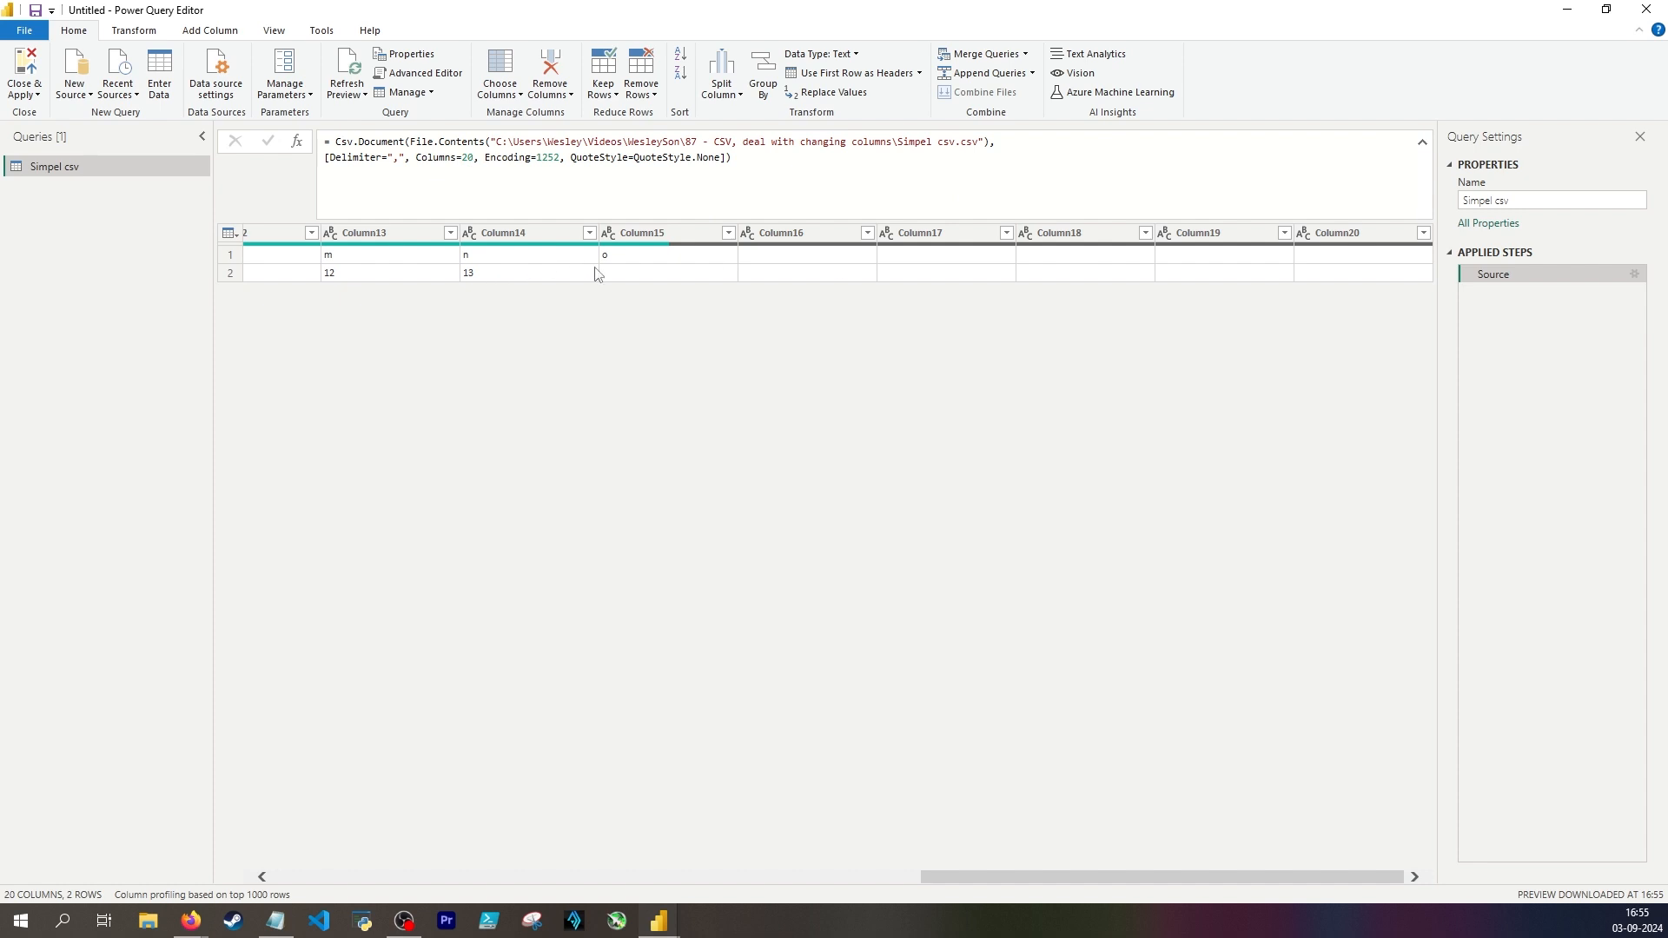
left_click(641, 255)
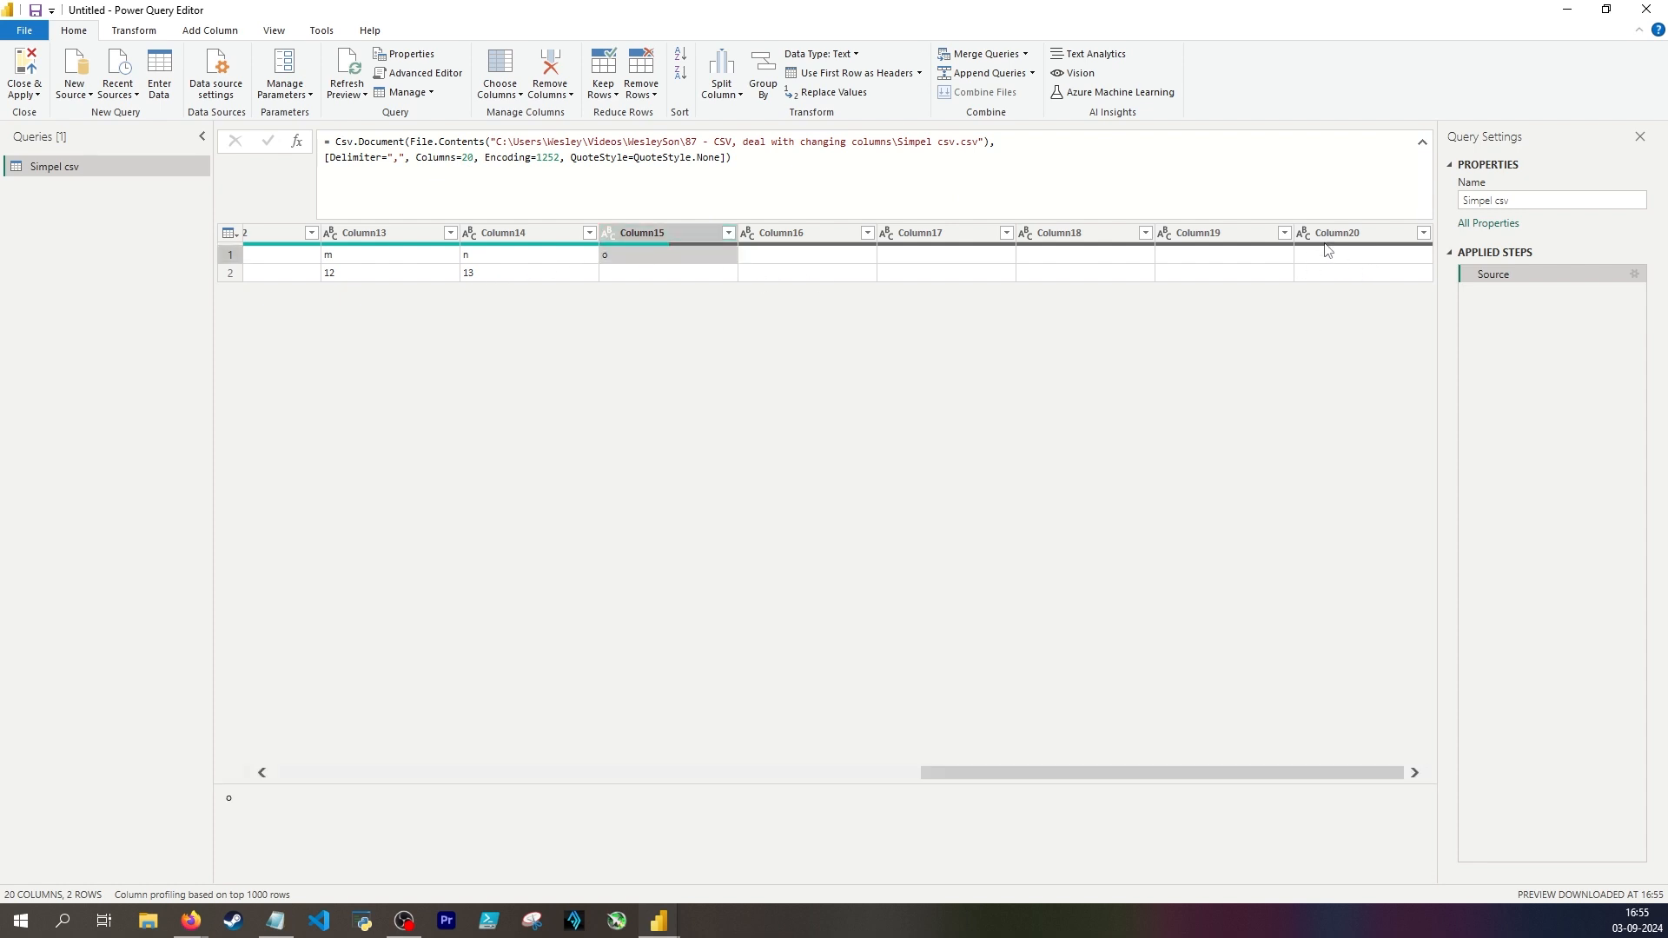
Set Columns to 25 in the Source formula and clear the re-added Changed Type and Promoted Headers steps.
left_click(474, 153)
type("5")
key("Return")
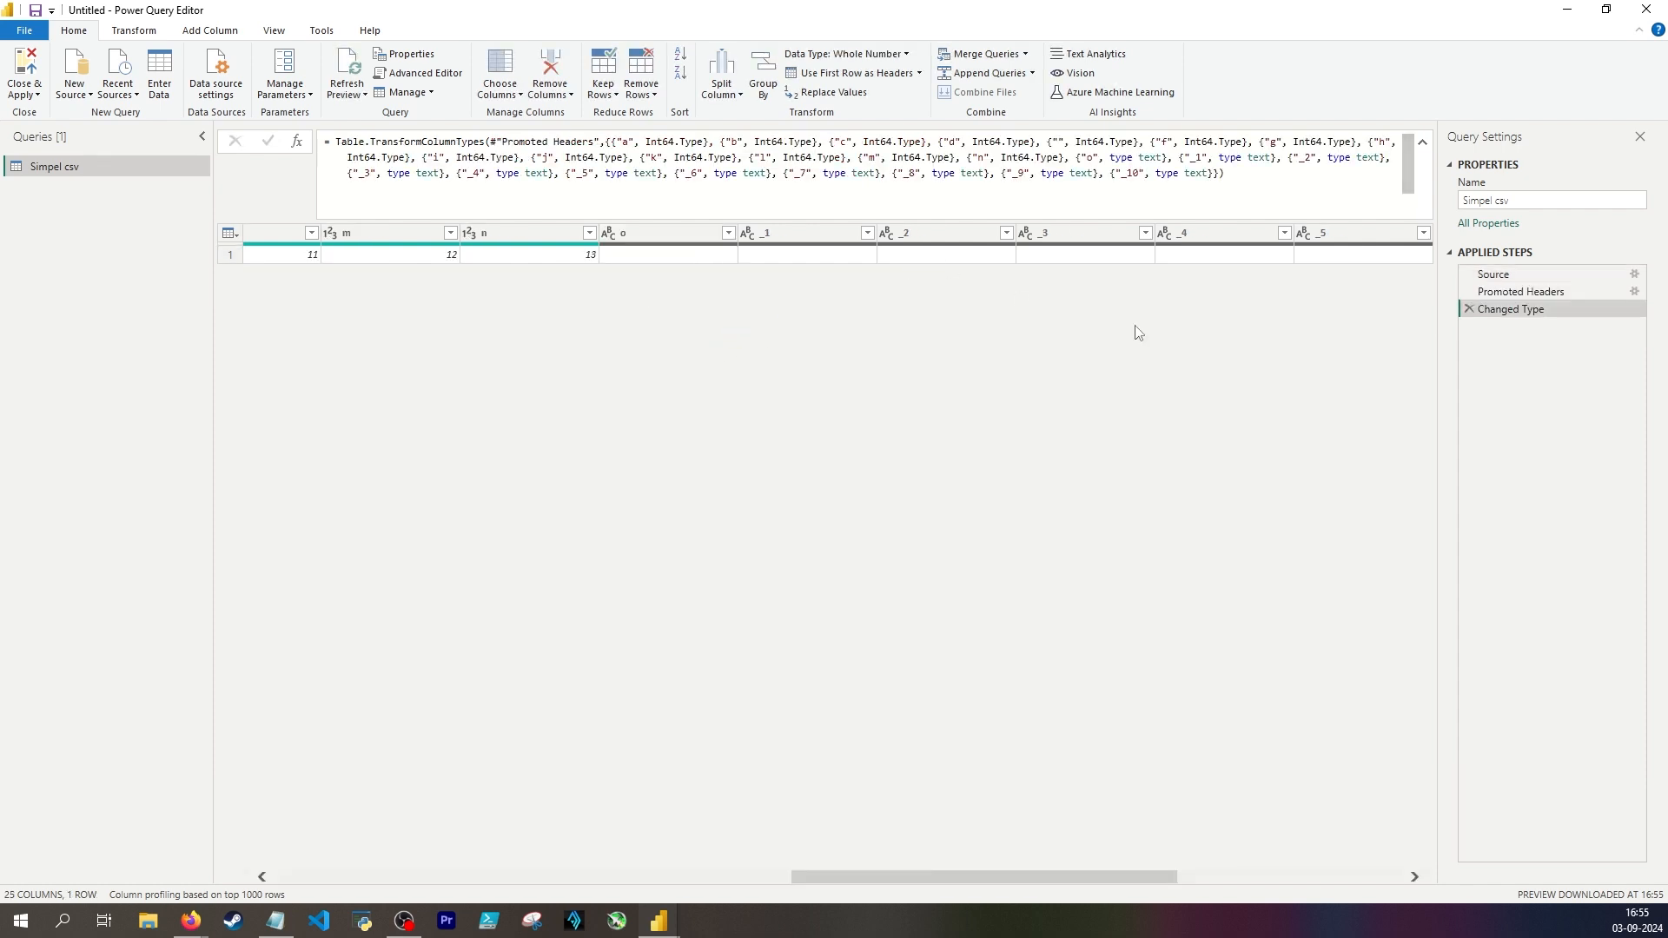
left_click(1467, 310)
left_click(1467, 292)
left_click_drag(1086, 877, 1435, 901)
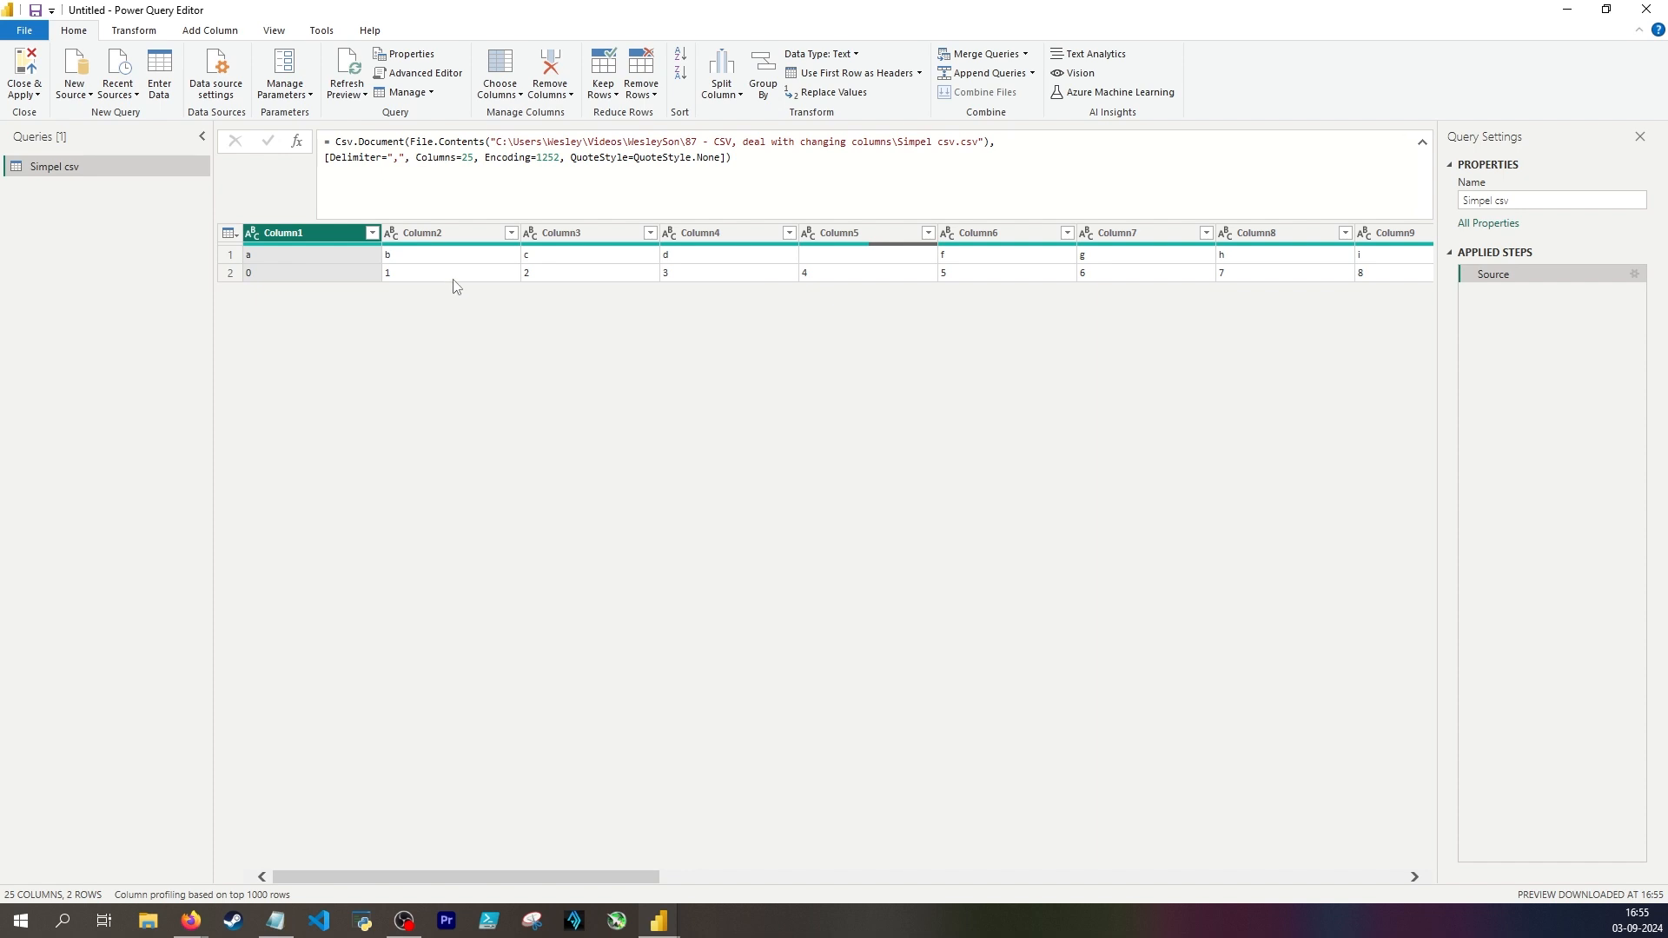
left_click_drag(422, 156, 474, 161)
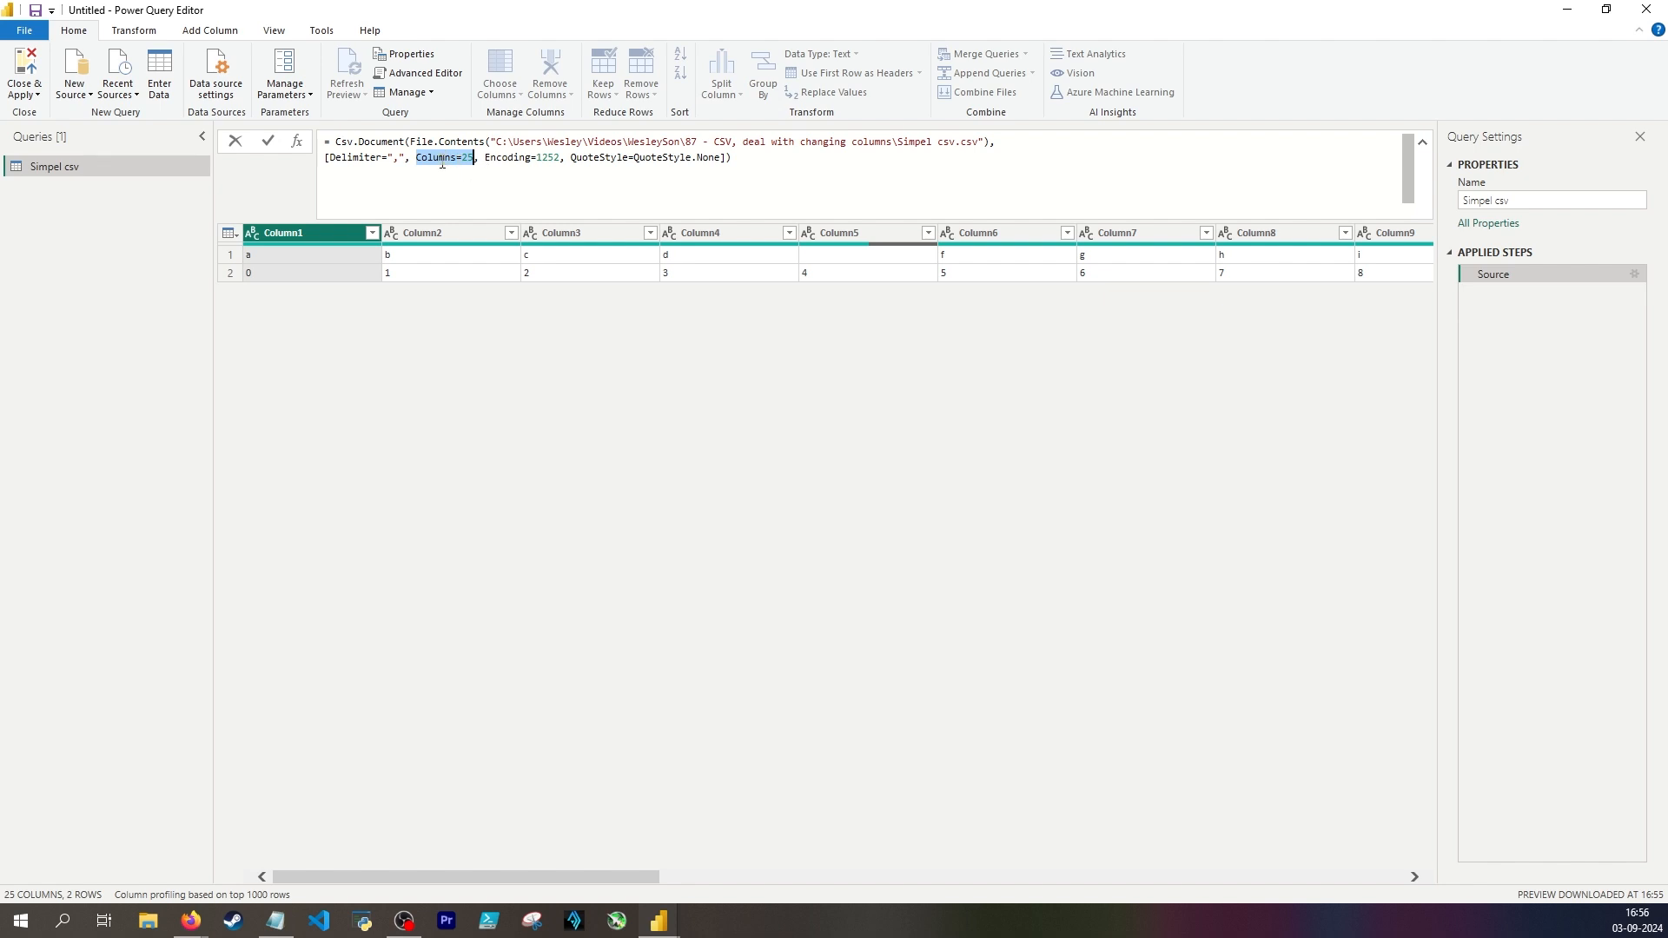
left_click(527, 358)
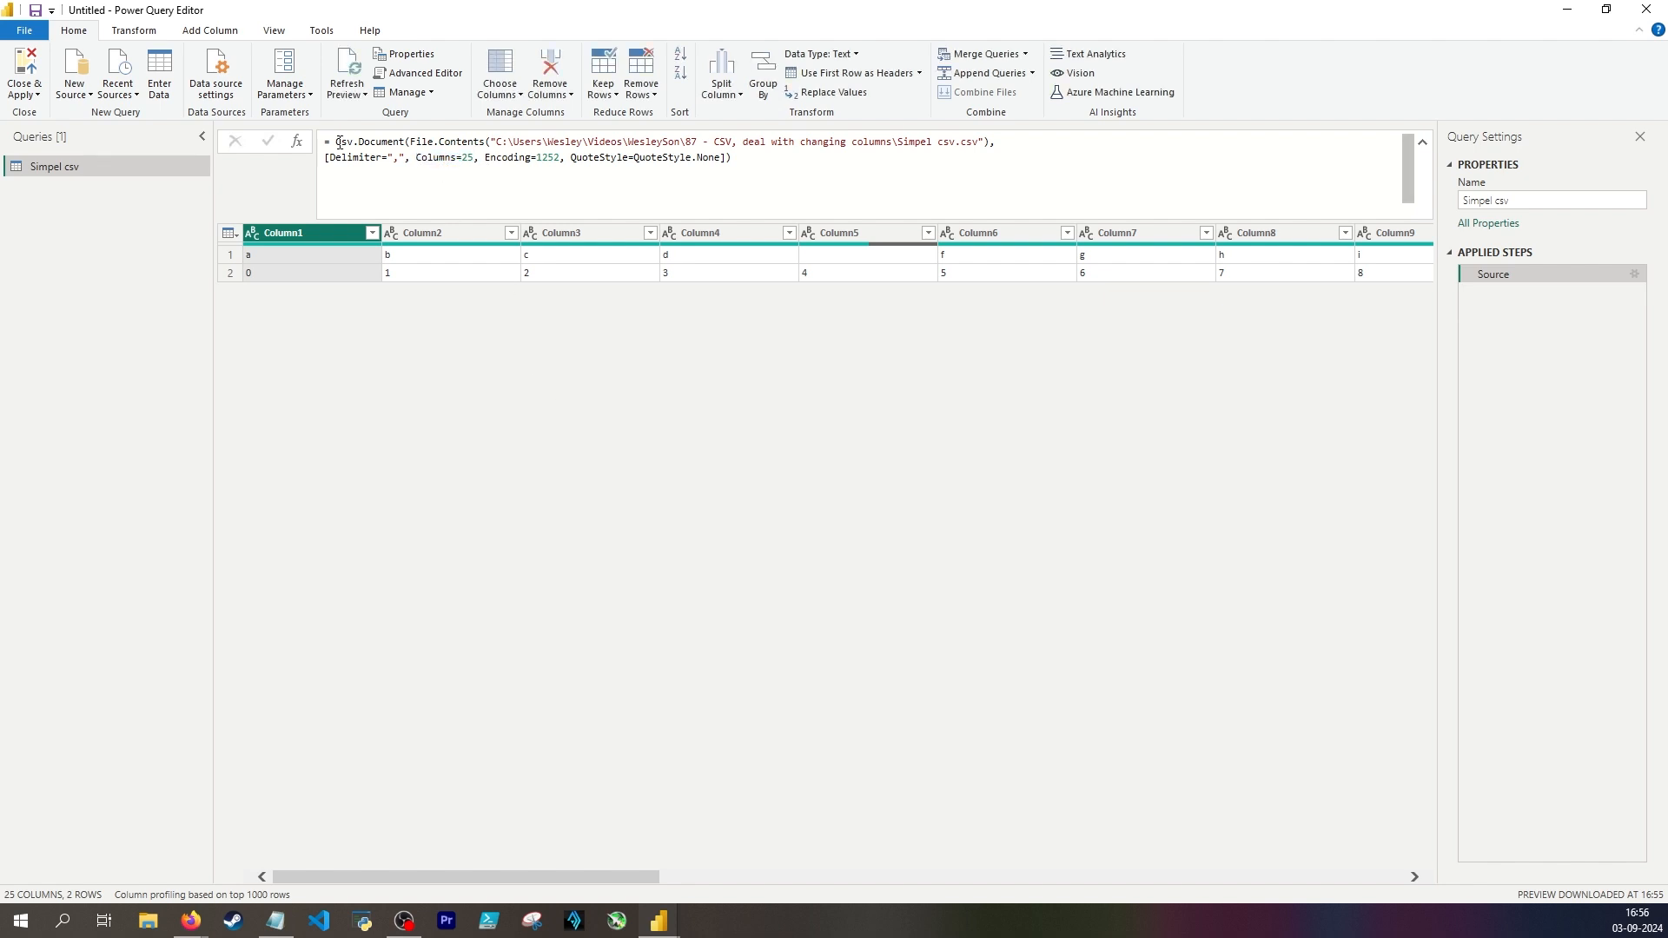
Add a custom step with the formula = Table.FirstN(Source, 1) and name it First row.
left_click(296, 141)
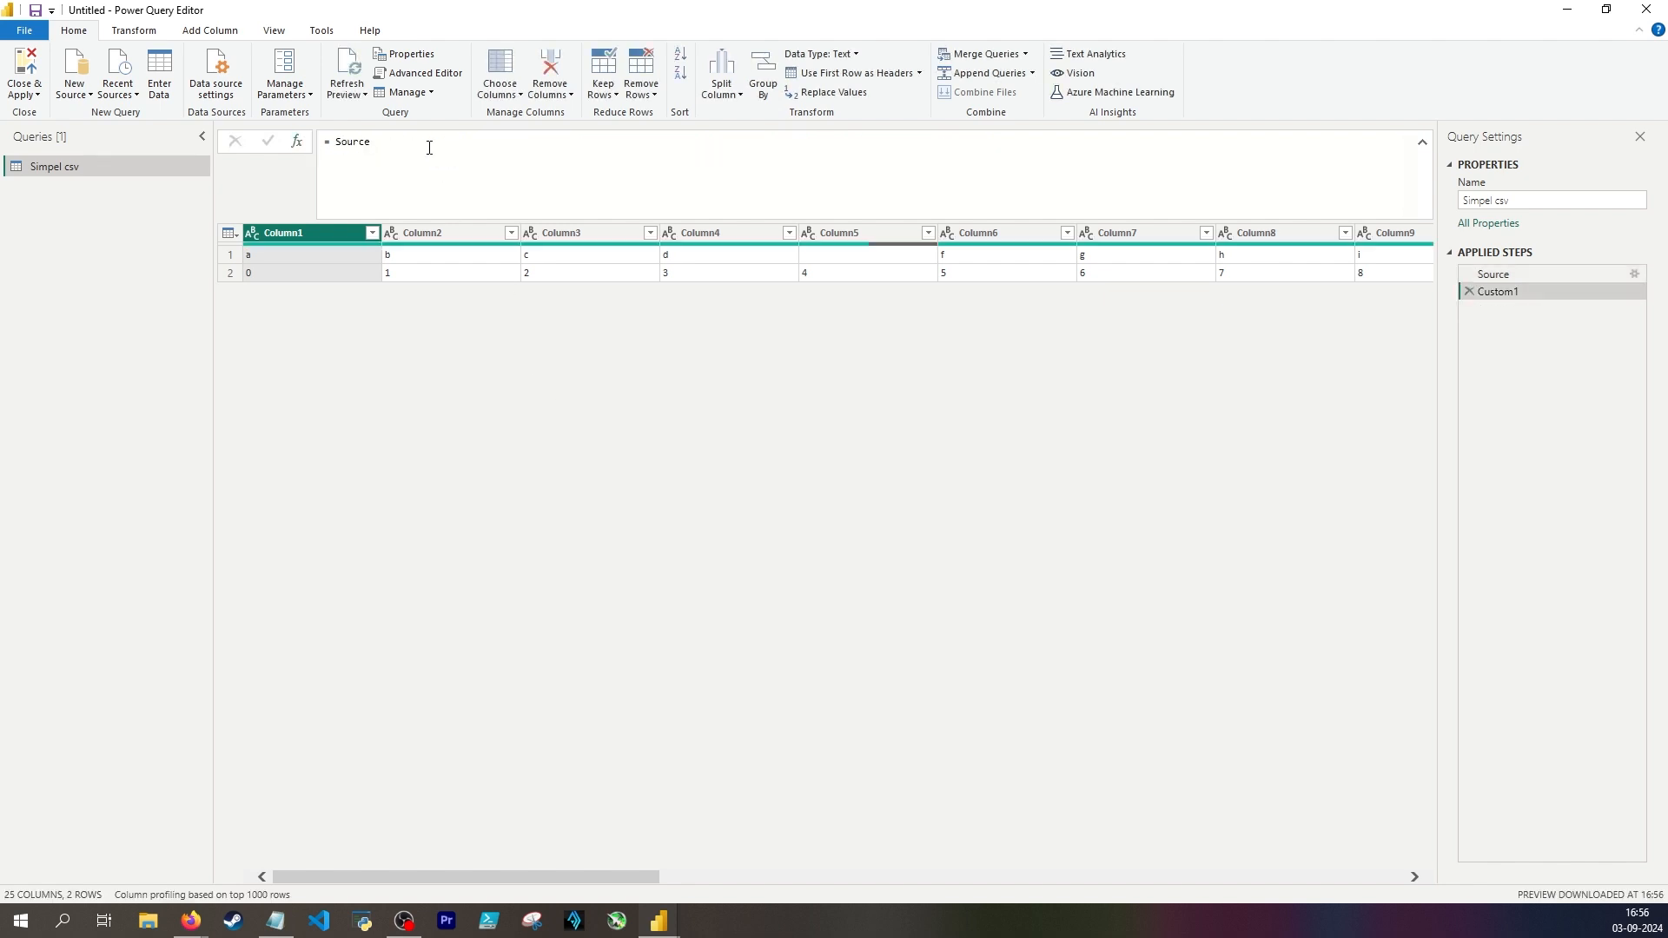
left_click(429, 148)
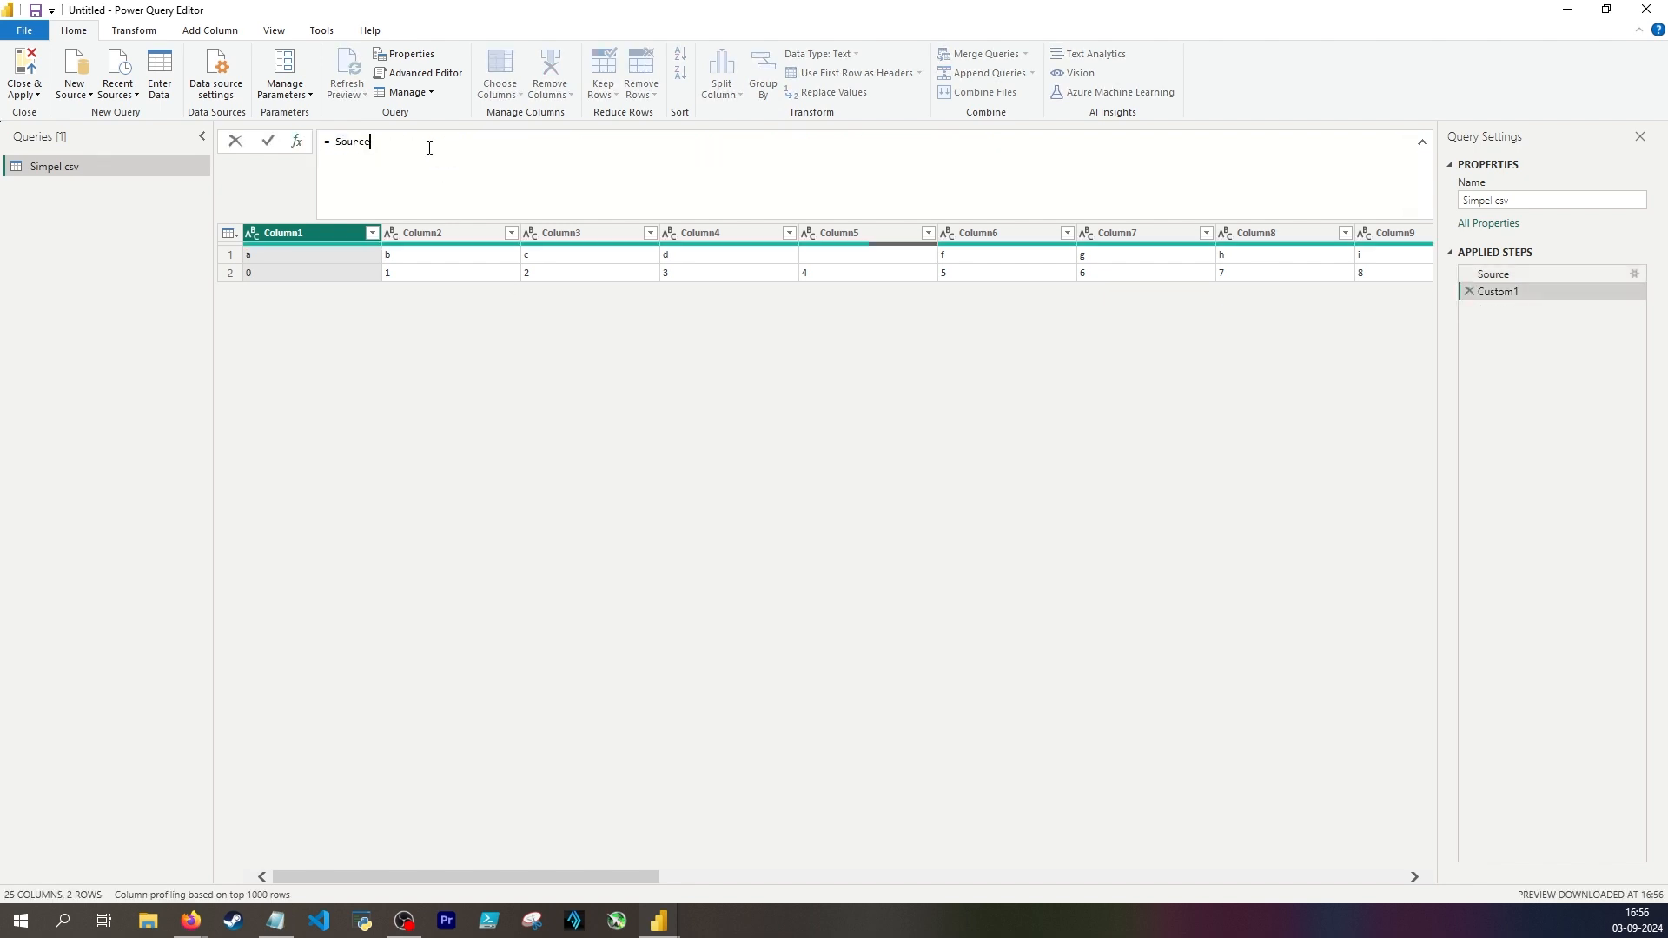
left_click(337, 143)
type("Table.FirstN(")
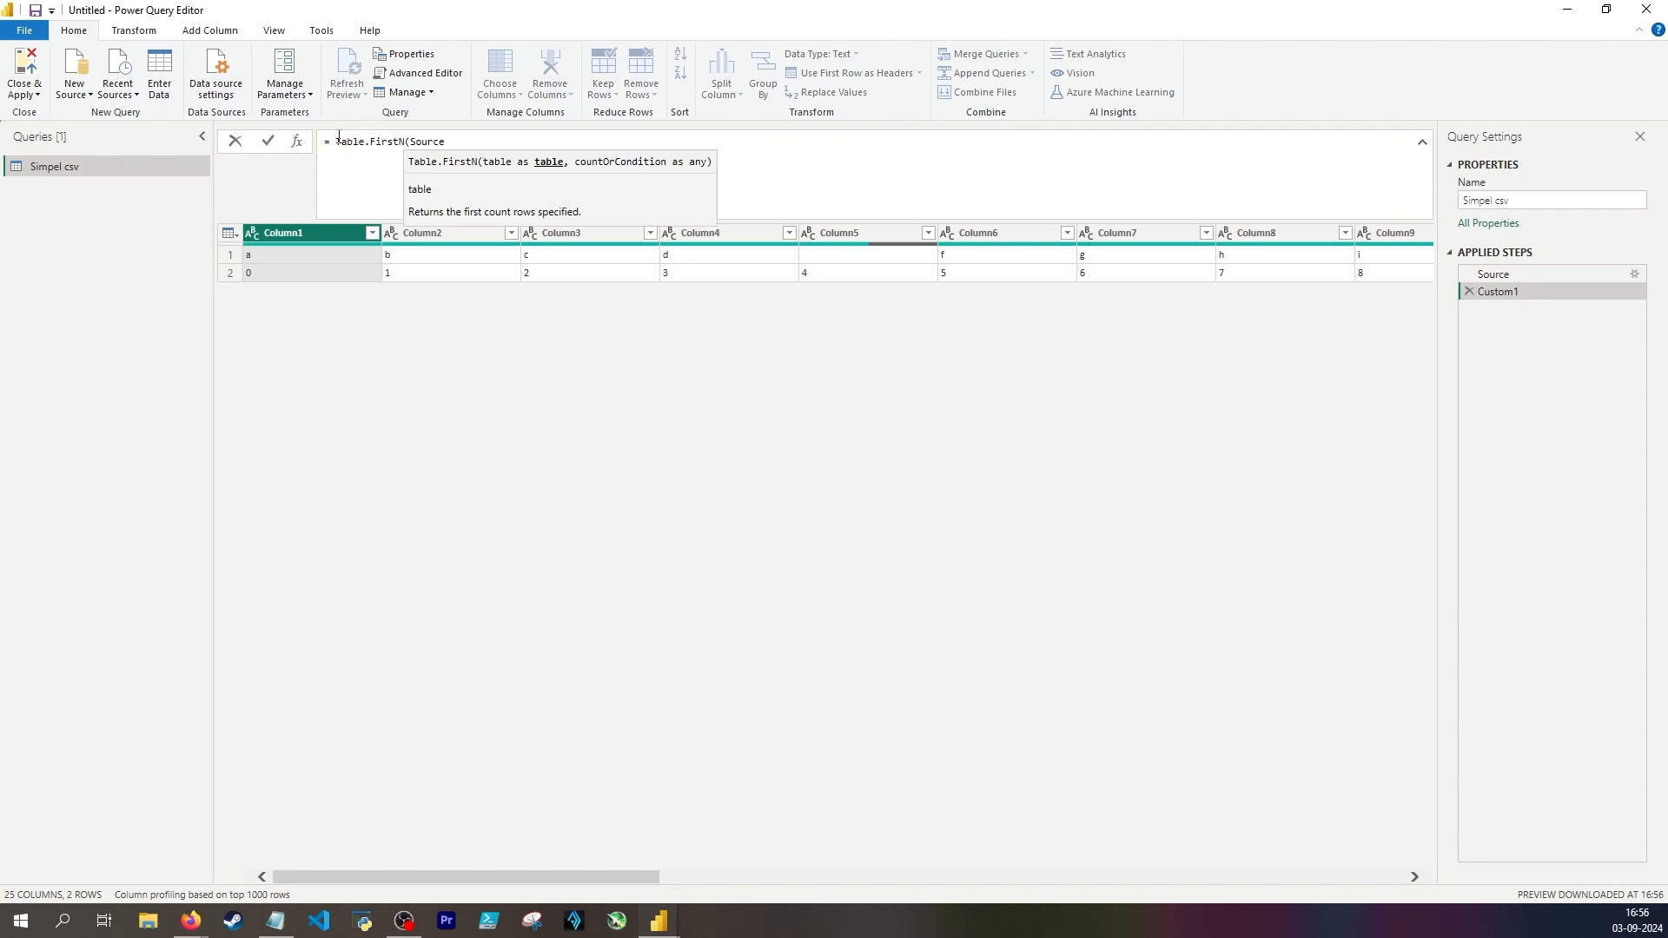
key("End")
type(", 1)")
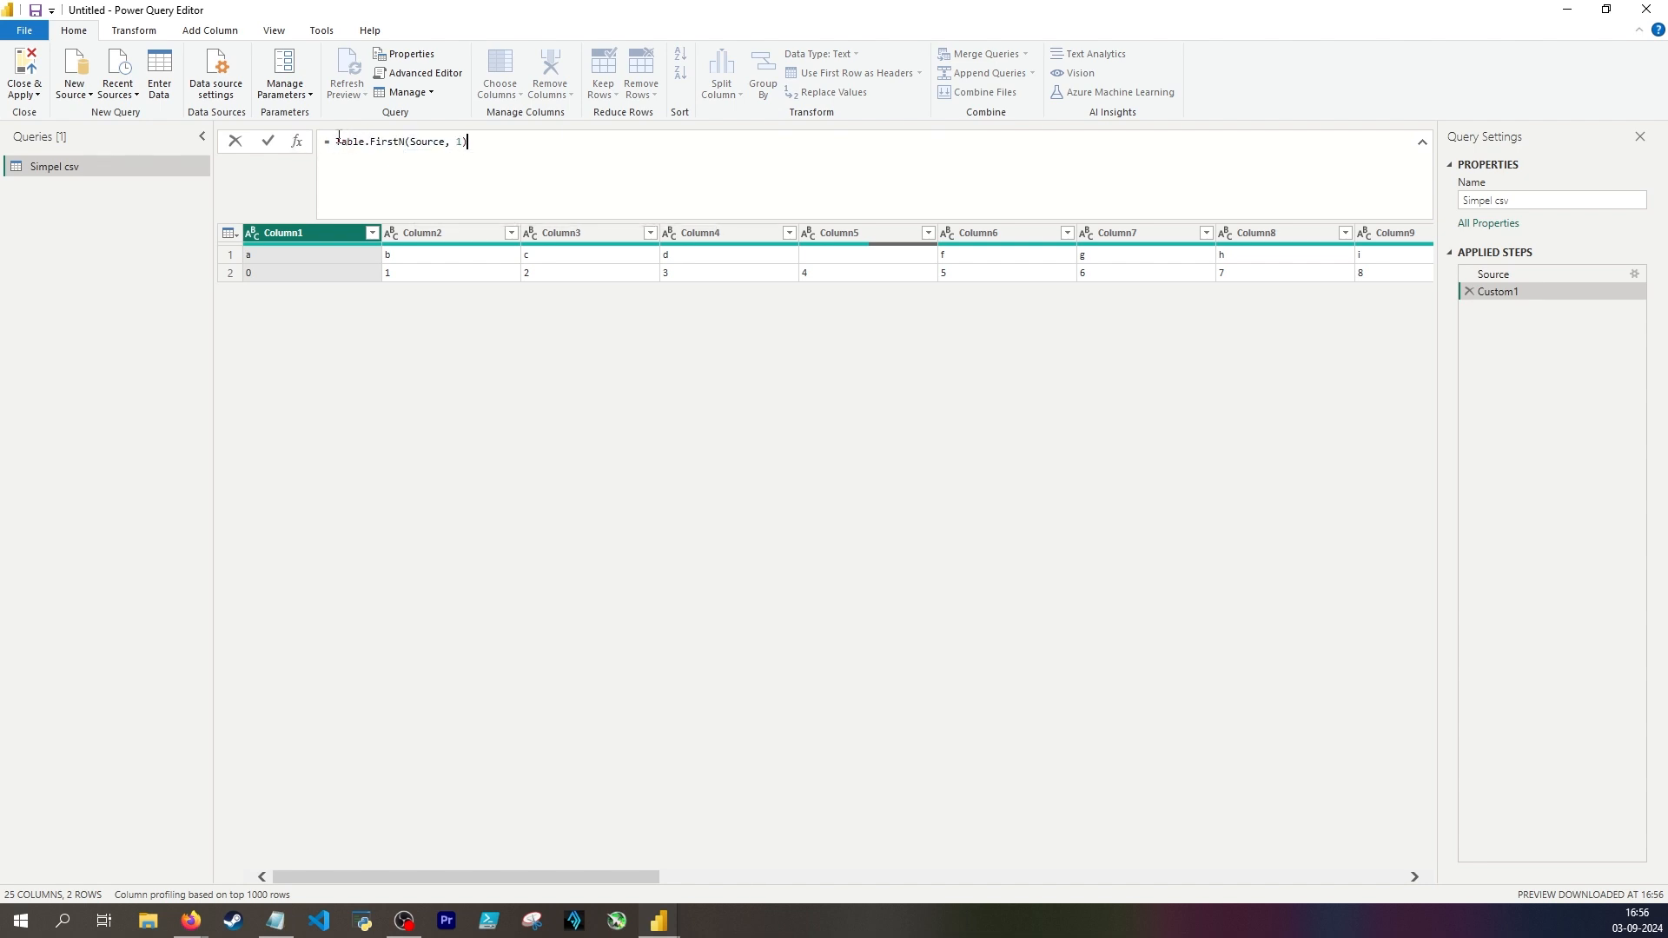
key("Return")
left_click_drag(615, 877, 1360, 878)
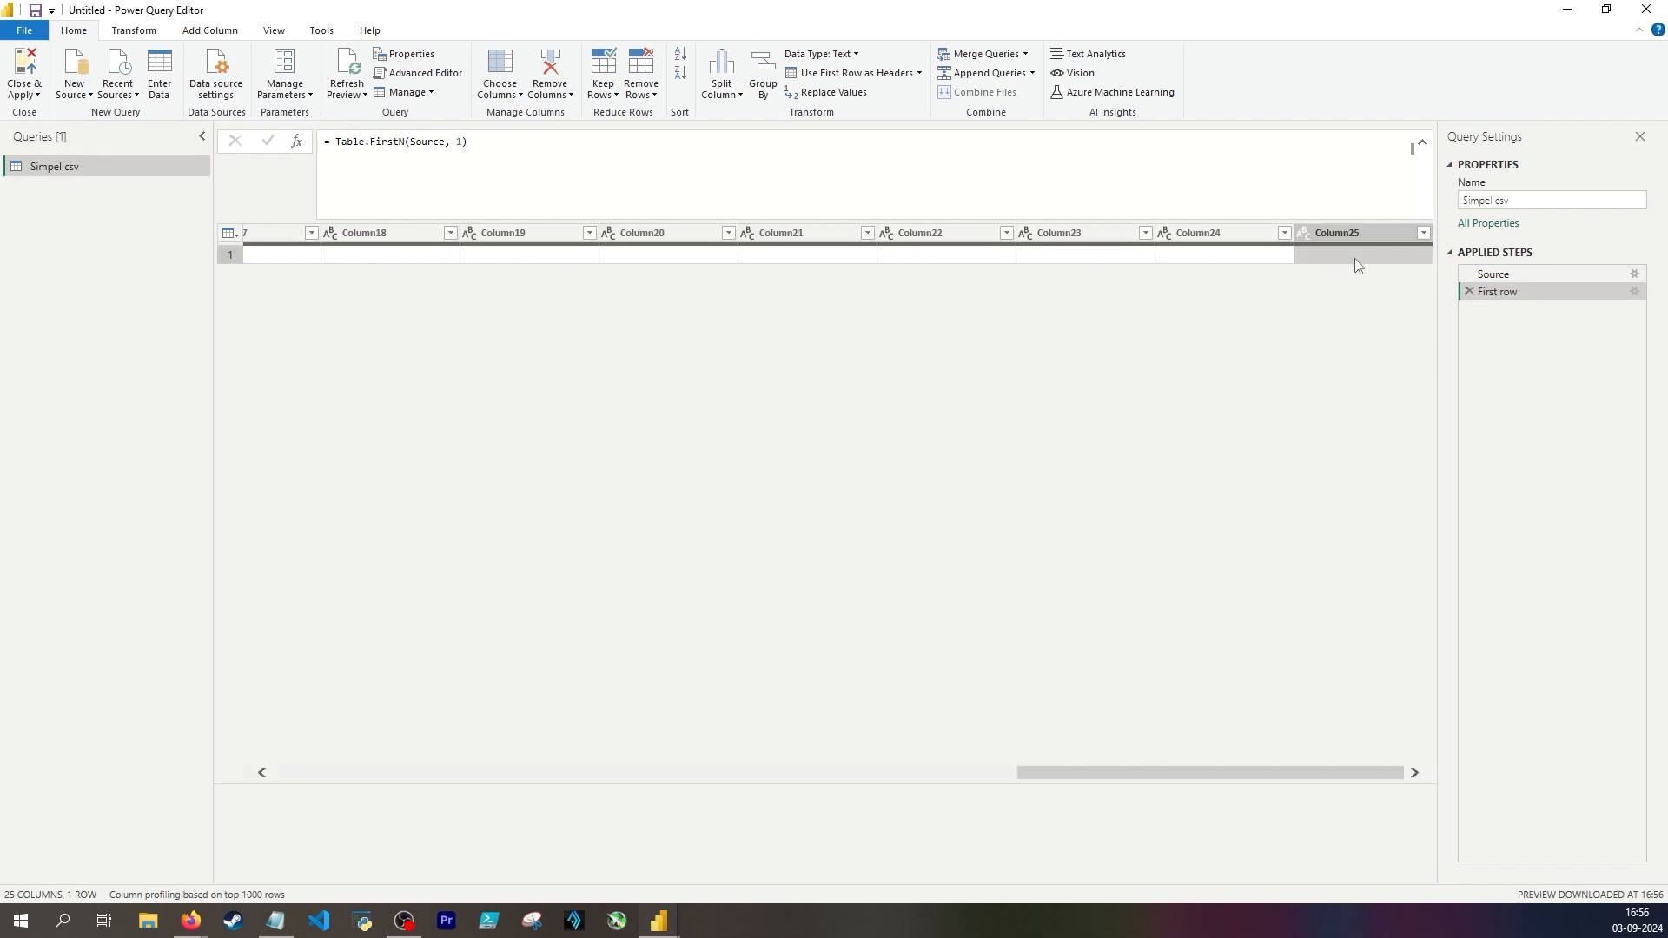
left_click(1351, 234)
left_click_drag(1249, 773, 1121, 774)
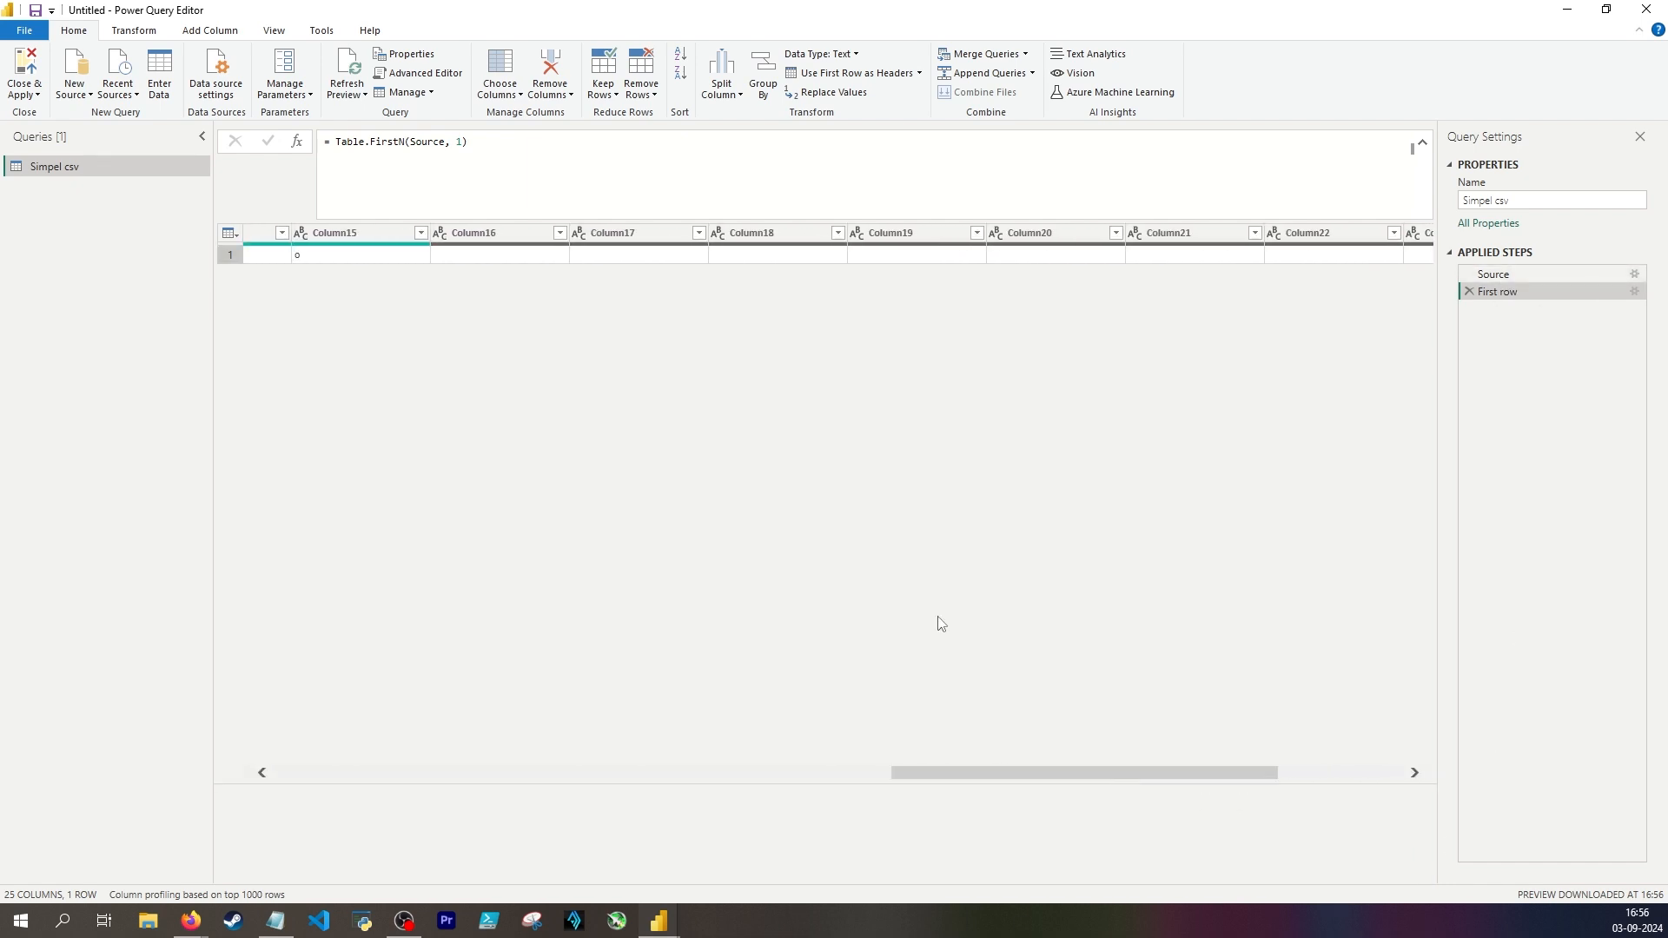
Set Columns to 20 in the Source step's Csv.Document formula.
left_click(1494, 274)
left_click(469, 156)
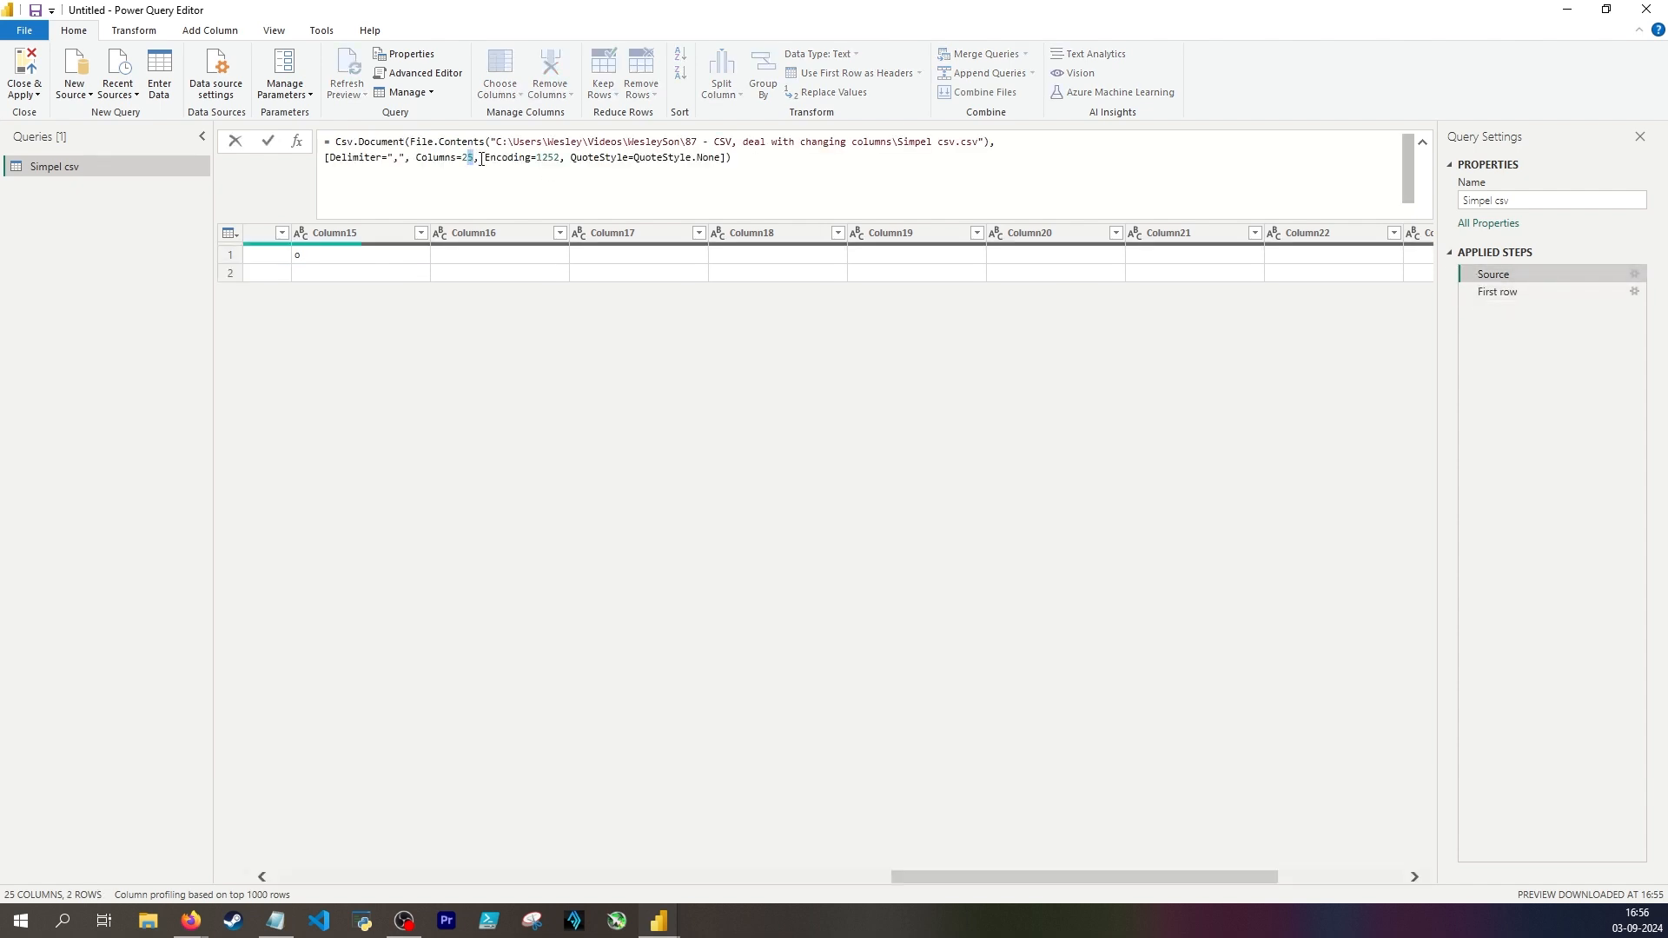
type("0")
key("Return")
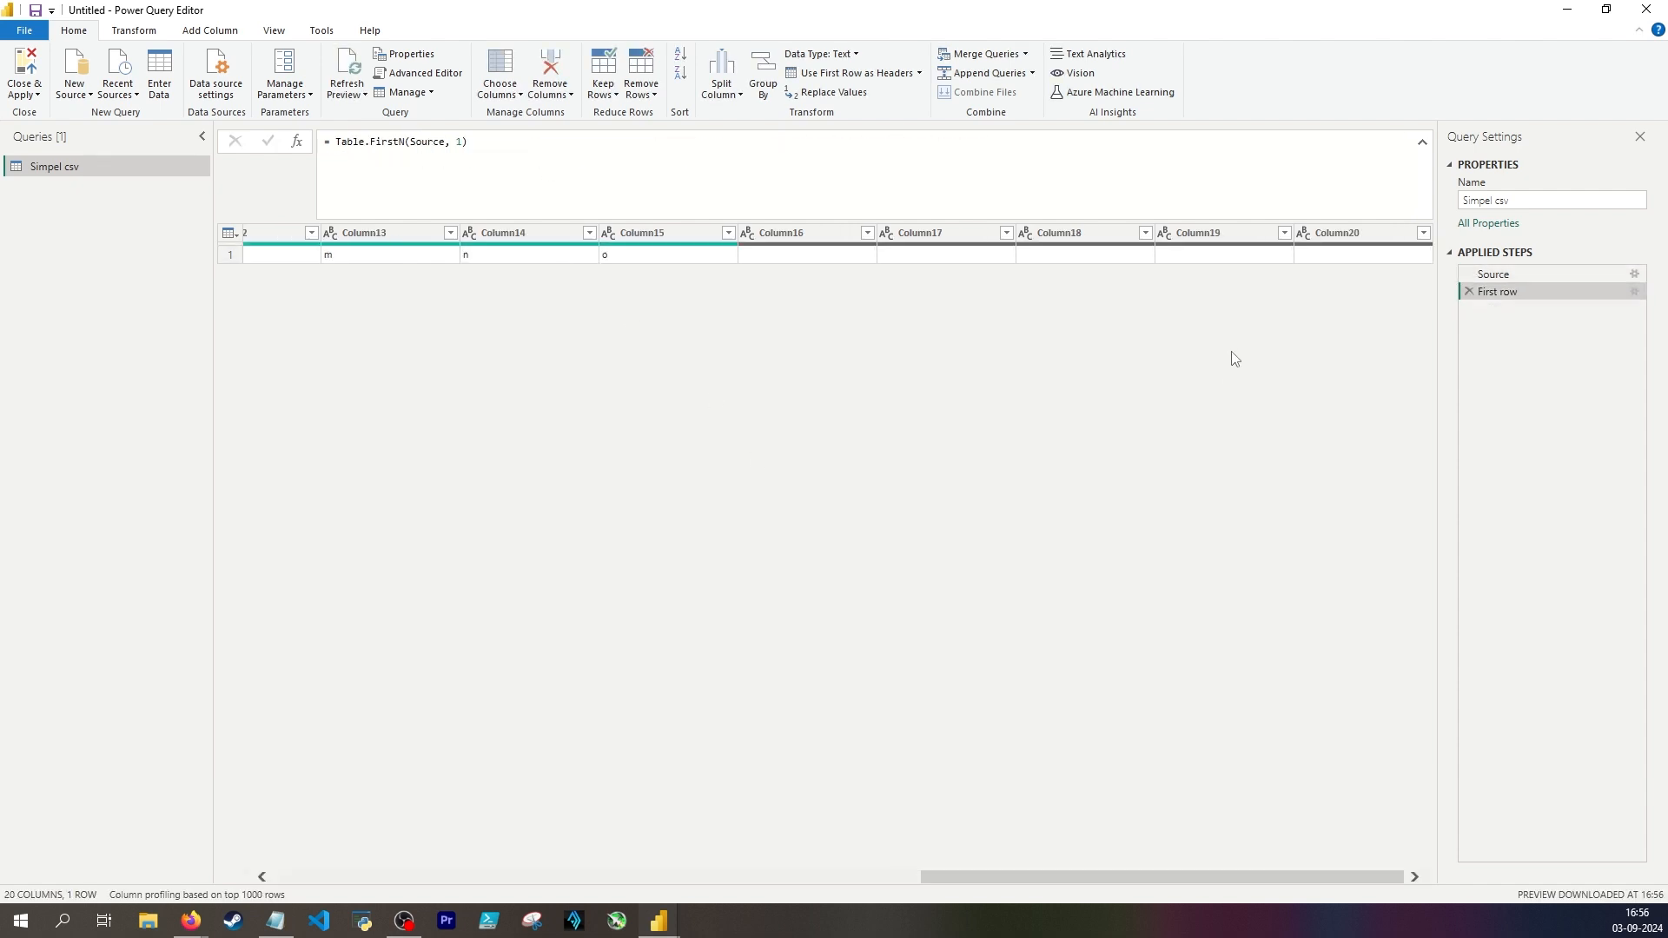
Examine the cells of Column15 through Column20 in the First row step.
left_click(1327, 253)
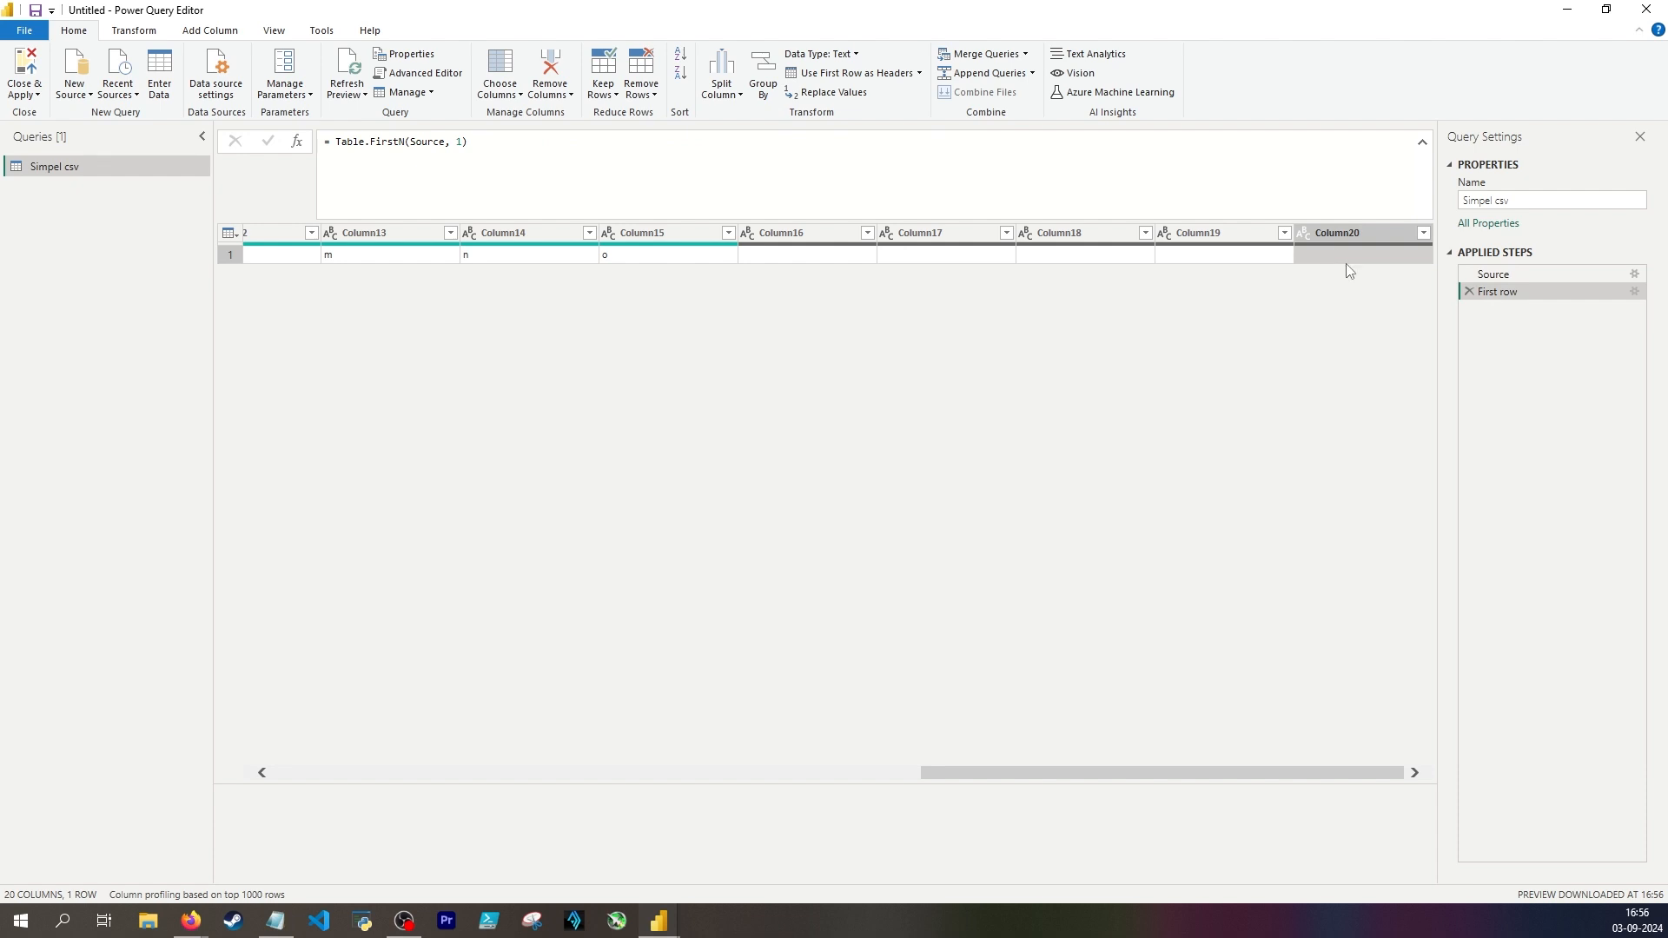
left_click(643, 257)
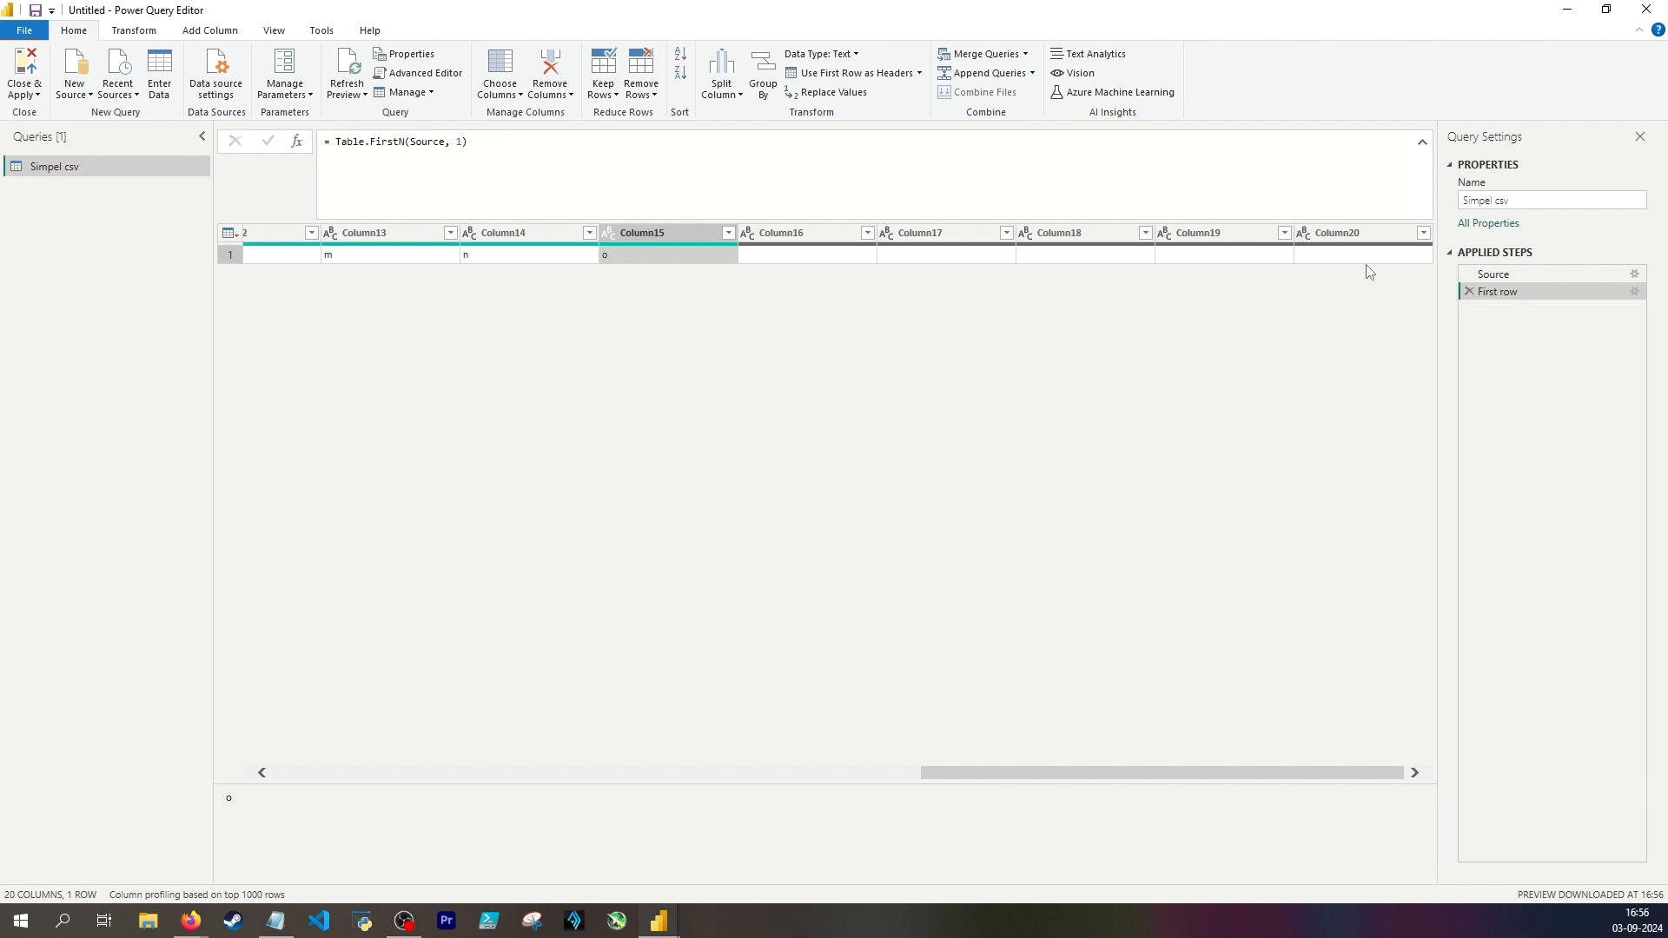
left_click(1312, 253)
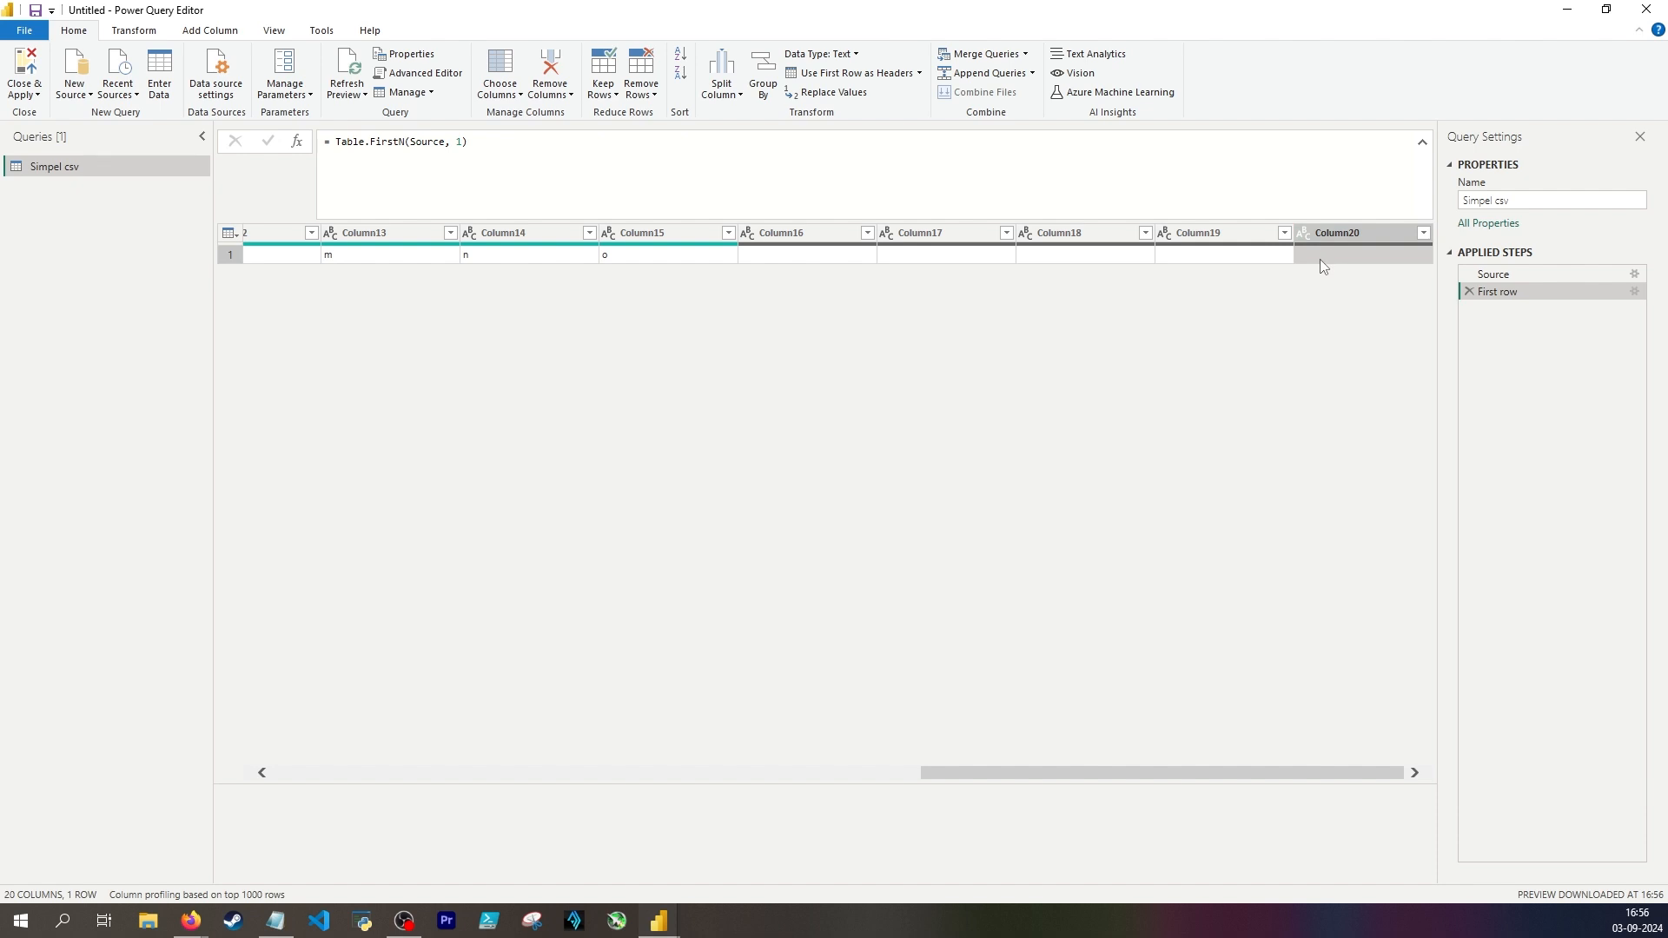
left_click(1223, 254)
left_click(1053, 258)
left_click(946, 256)
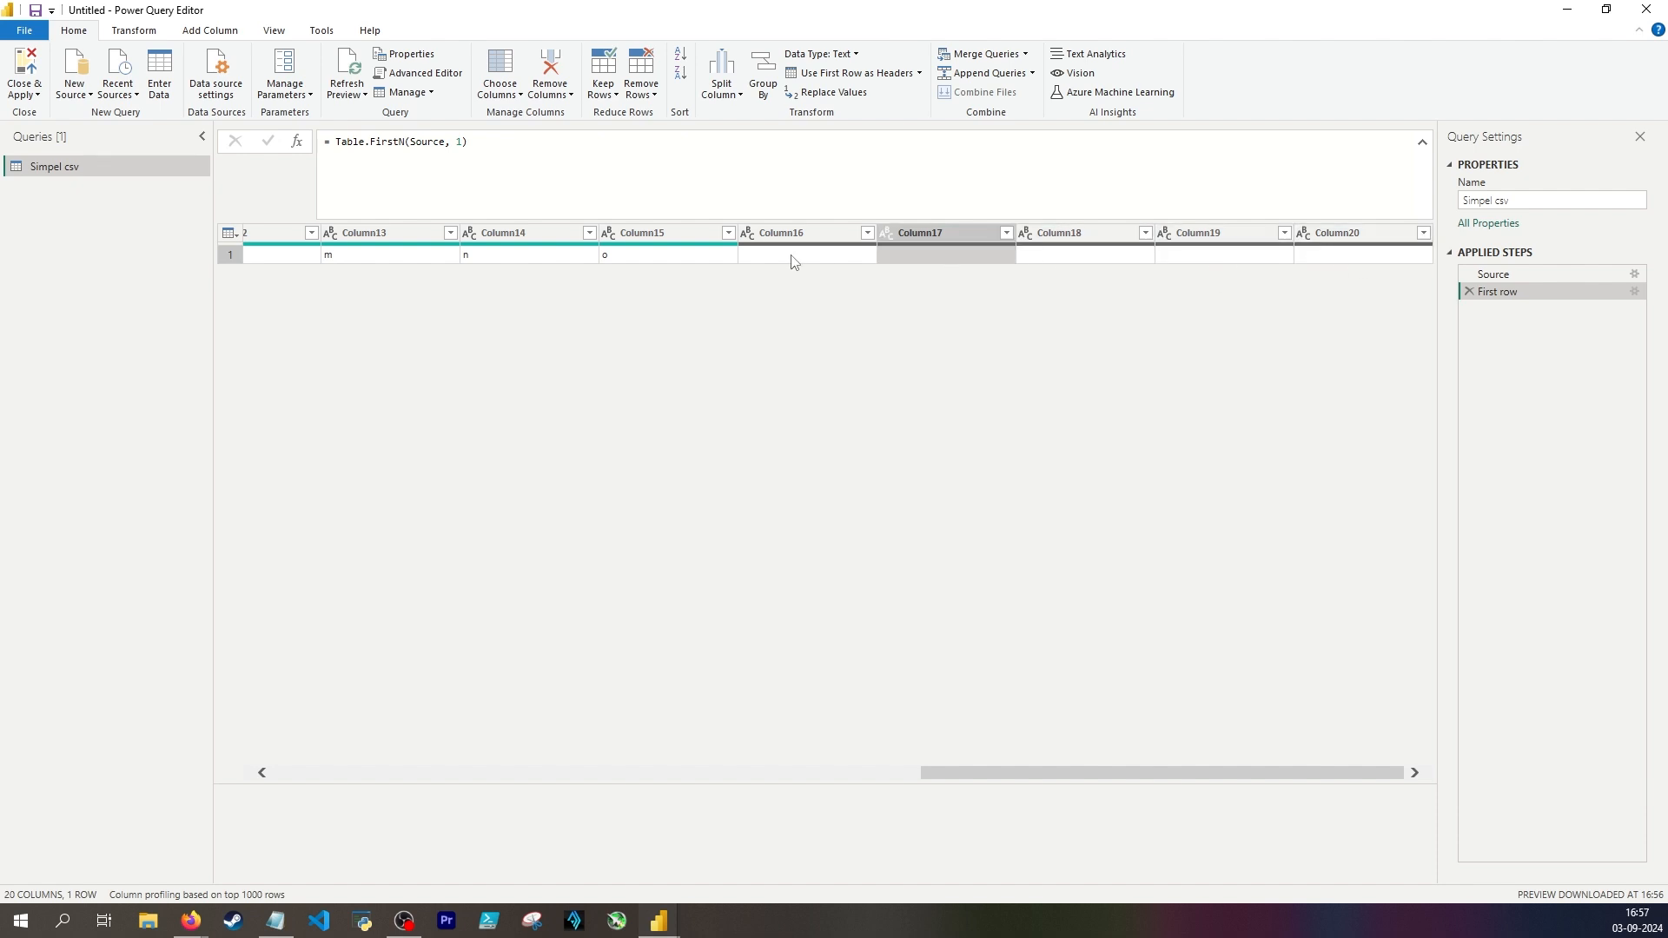
left_click(640, 257)
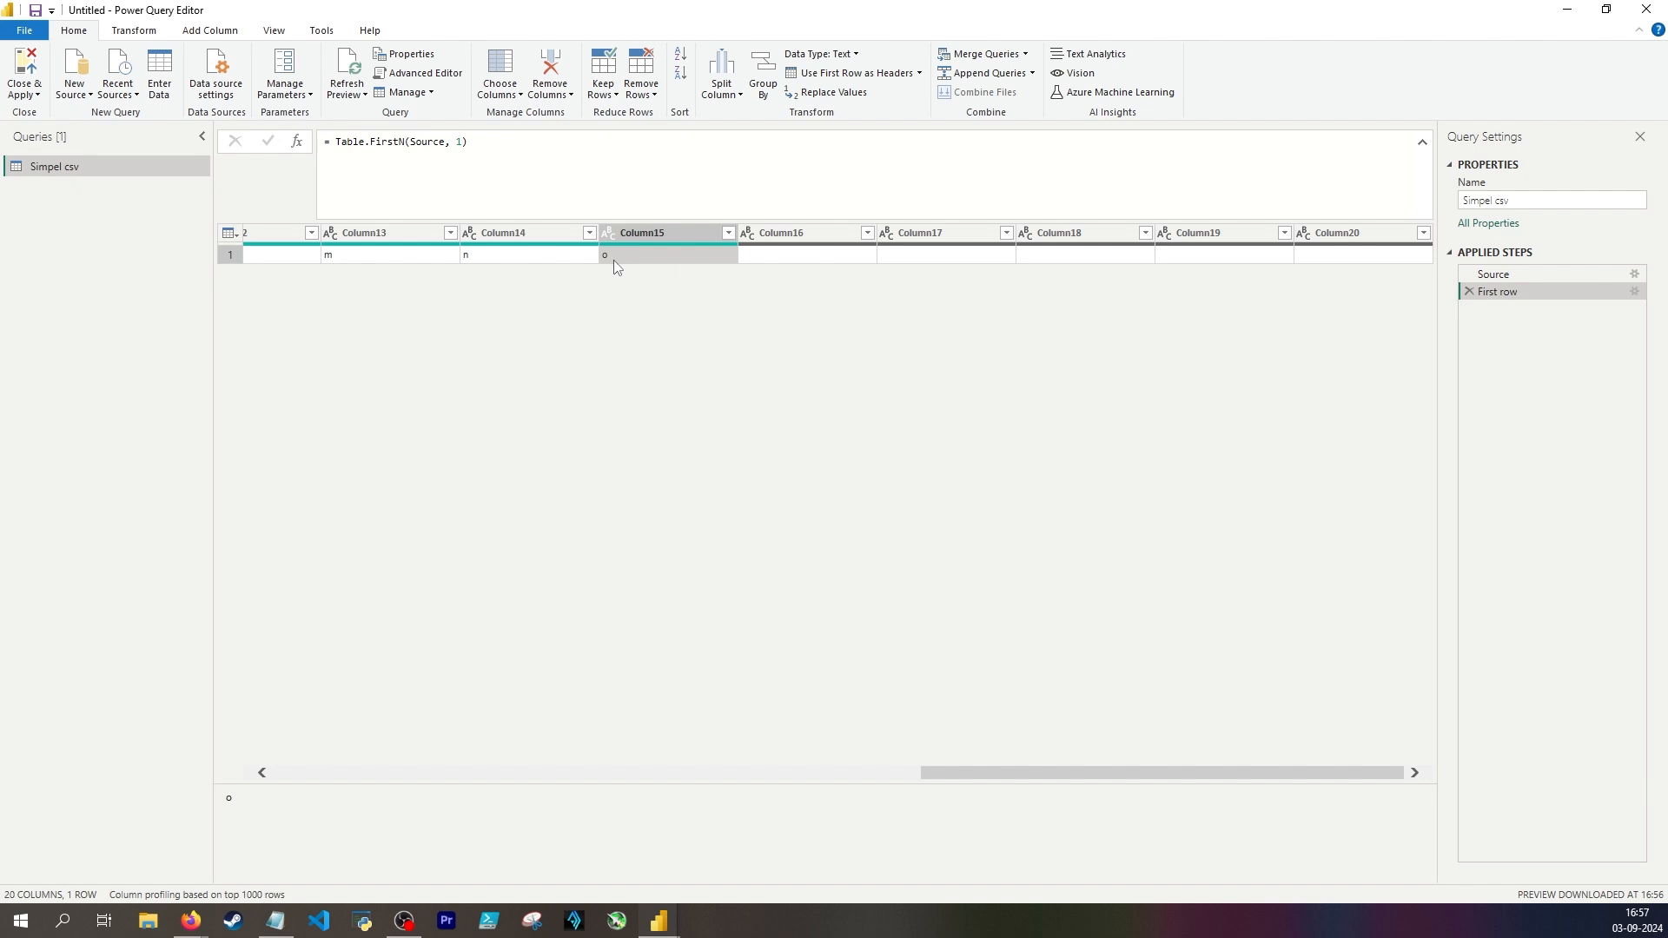
Add a custom column named Custom with the formula [Column20] ?? [Column15].
left_click(210, 30)
scroll(965, 487, "down", 5)
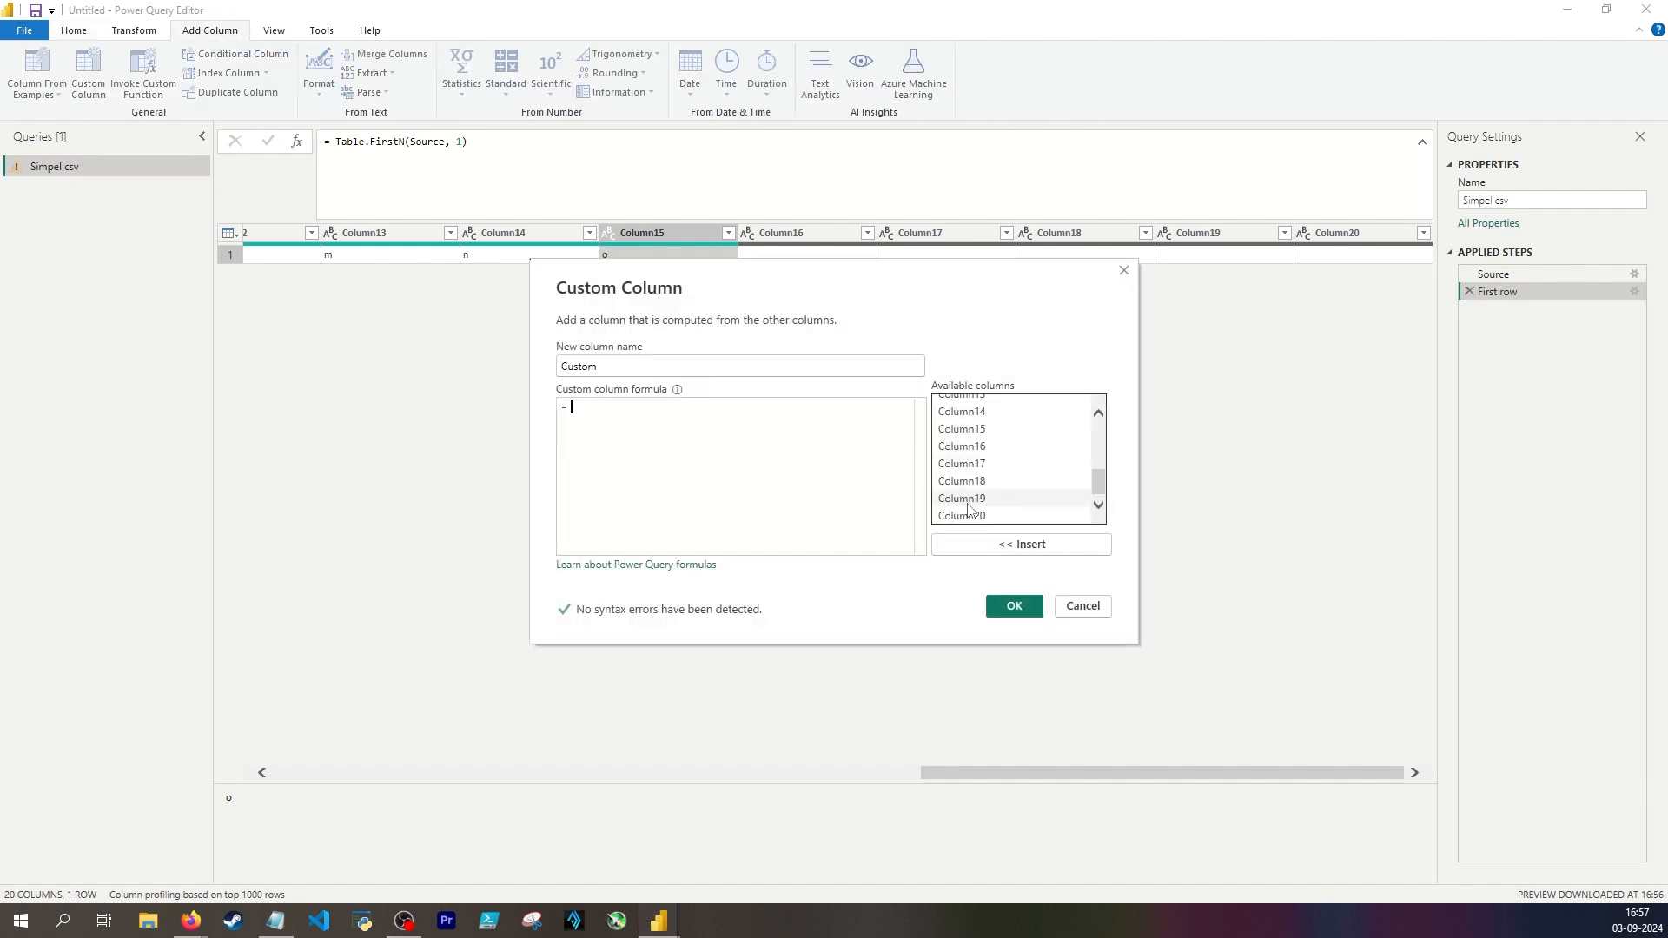
double_click(960, 516)
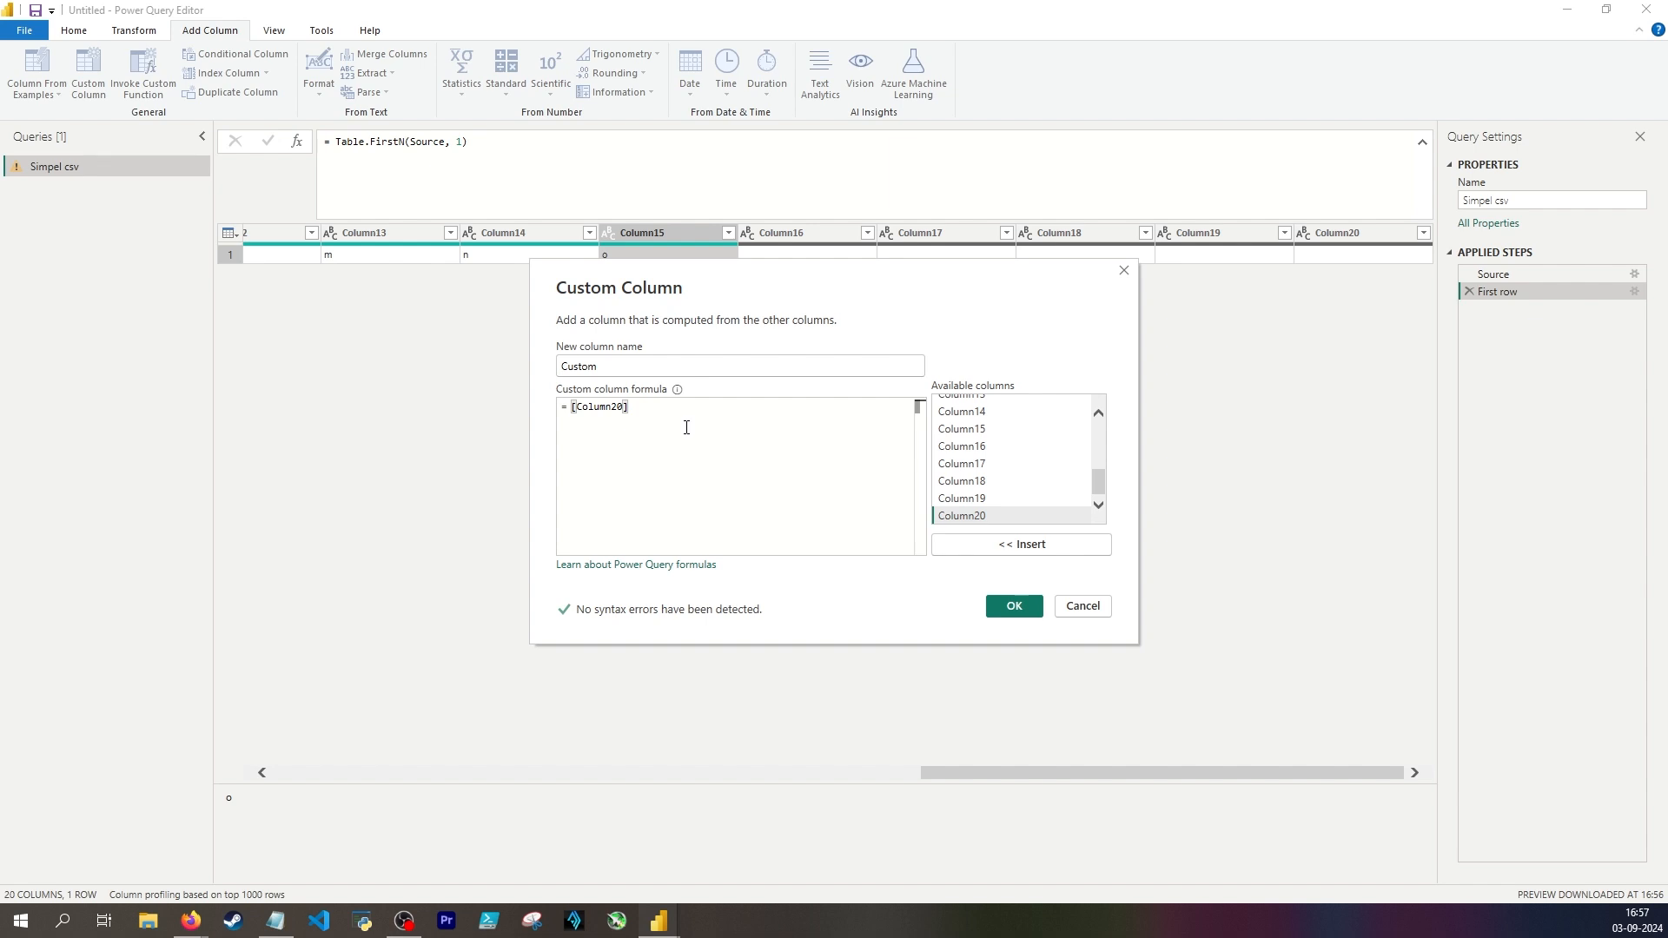
type("??")
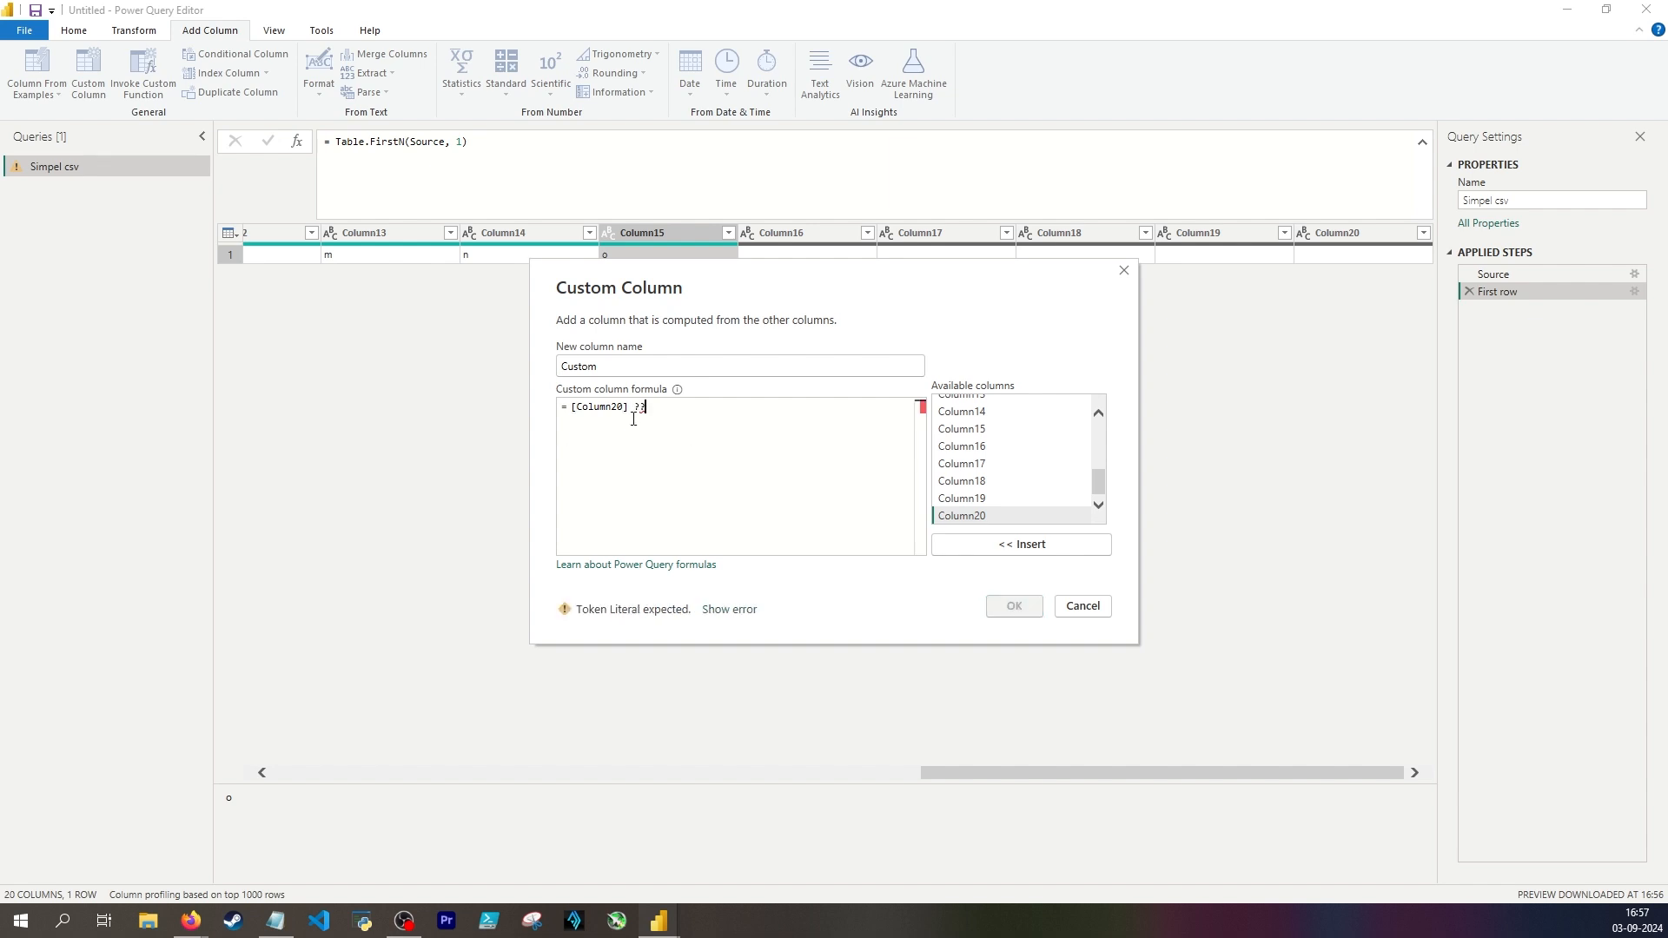
double_click(962, 429)
left_click(1014, 606)
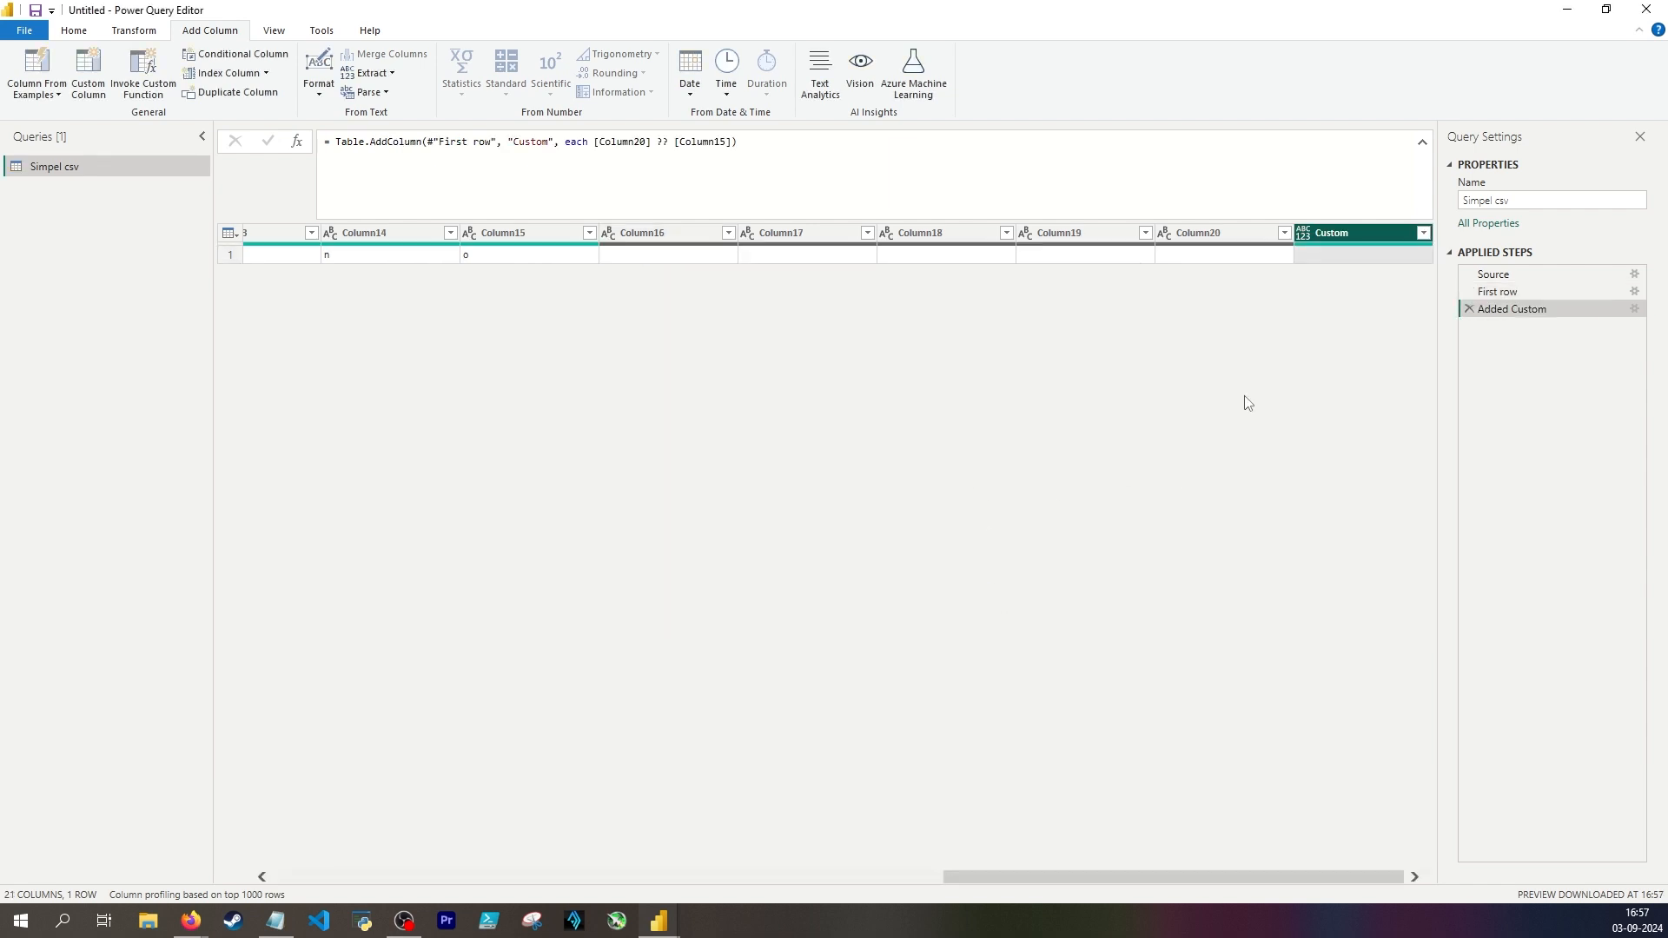
Begin rewriting the Custom column formula as a conditional testing if [Column20] = "" or [Column20] = null.
double_click(662, 142)
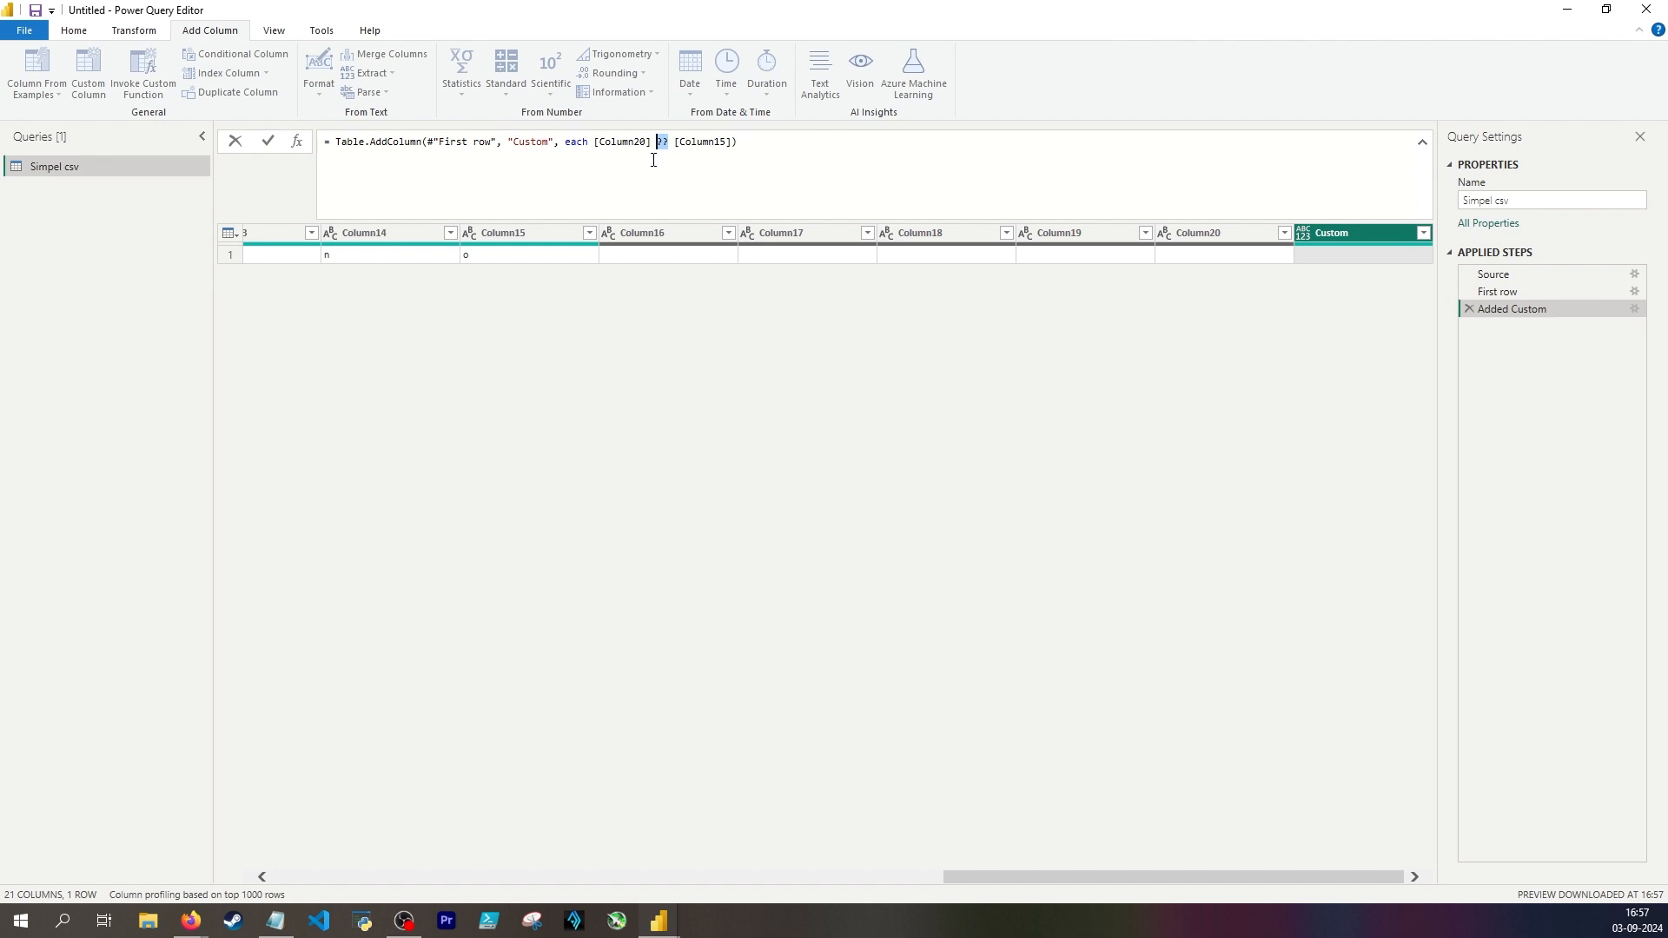
left_click_drag(594, 144, 652, 142)
key("ctrl+c")
left_click(1221, 252)
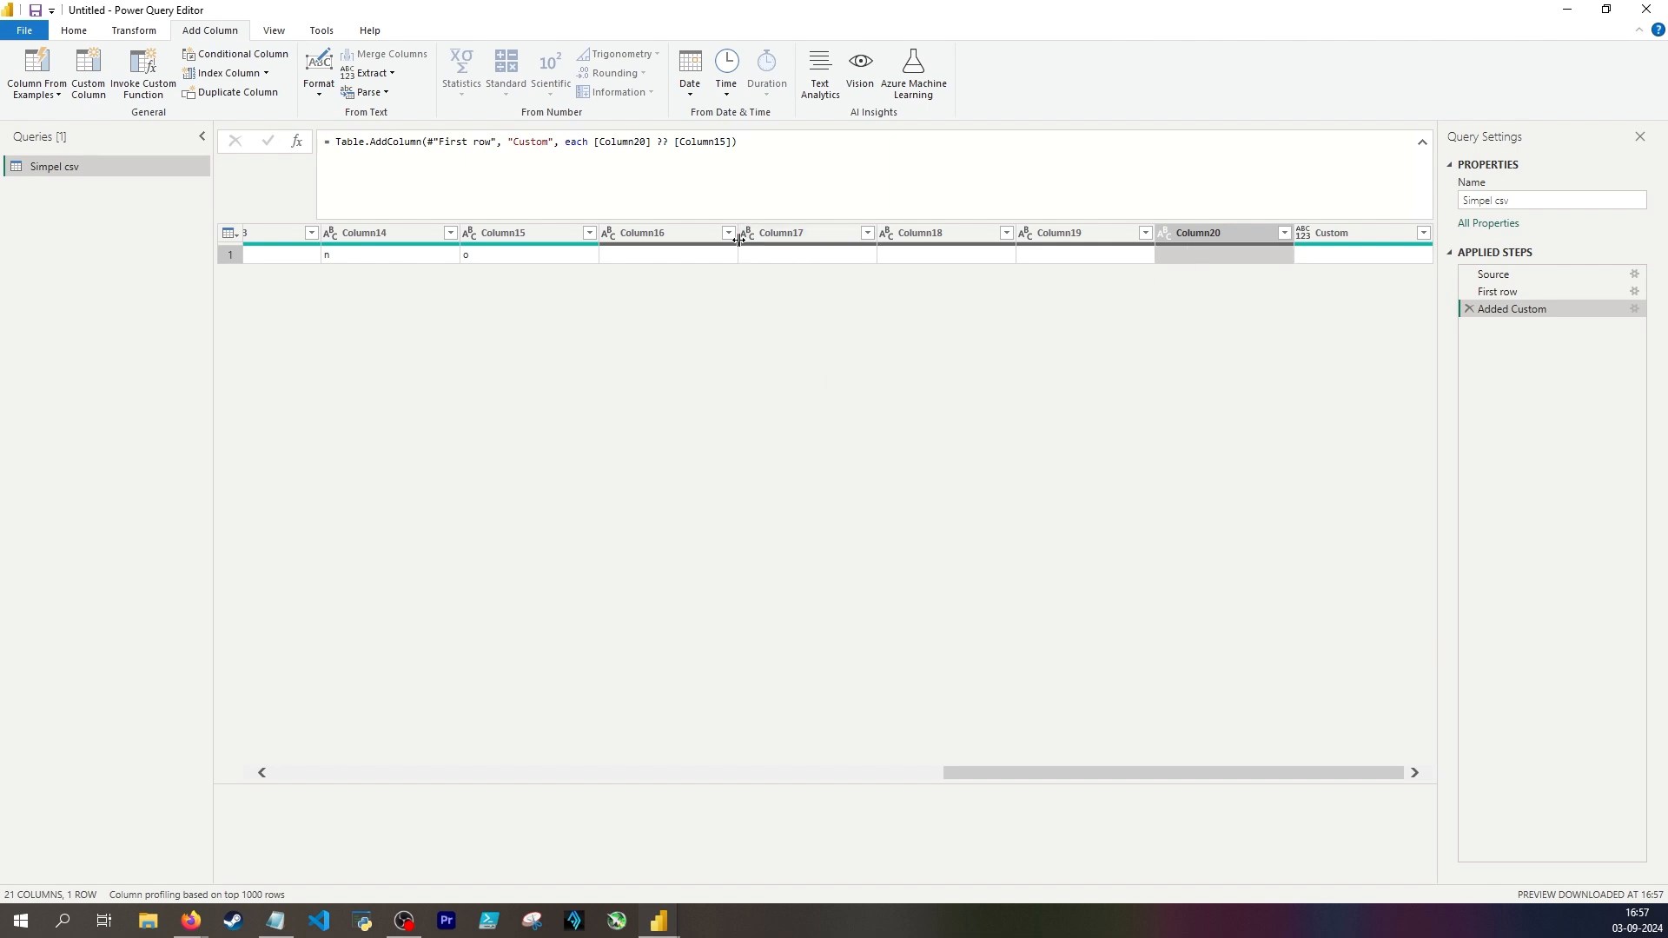
double_click(597, 142)
type("if")
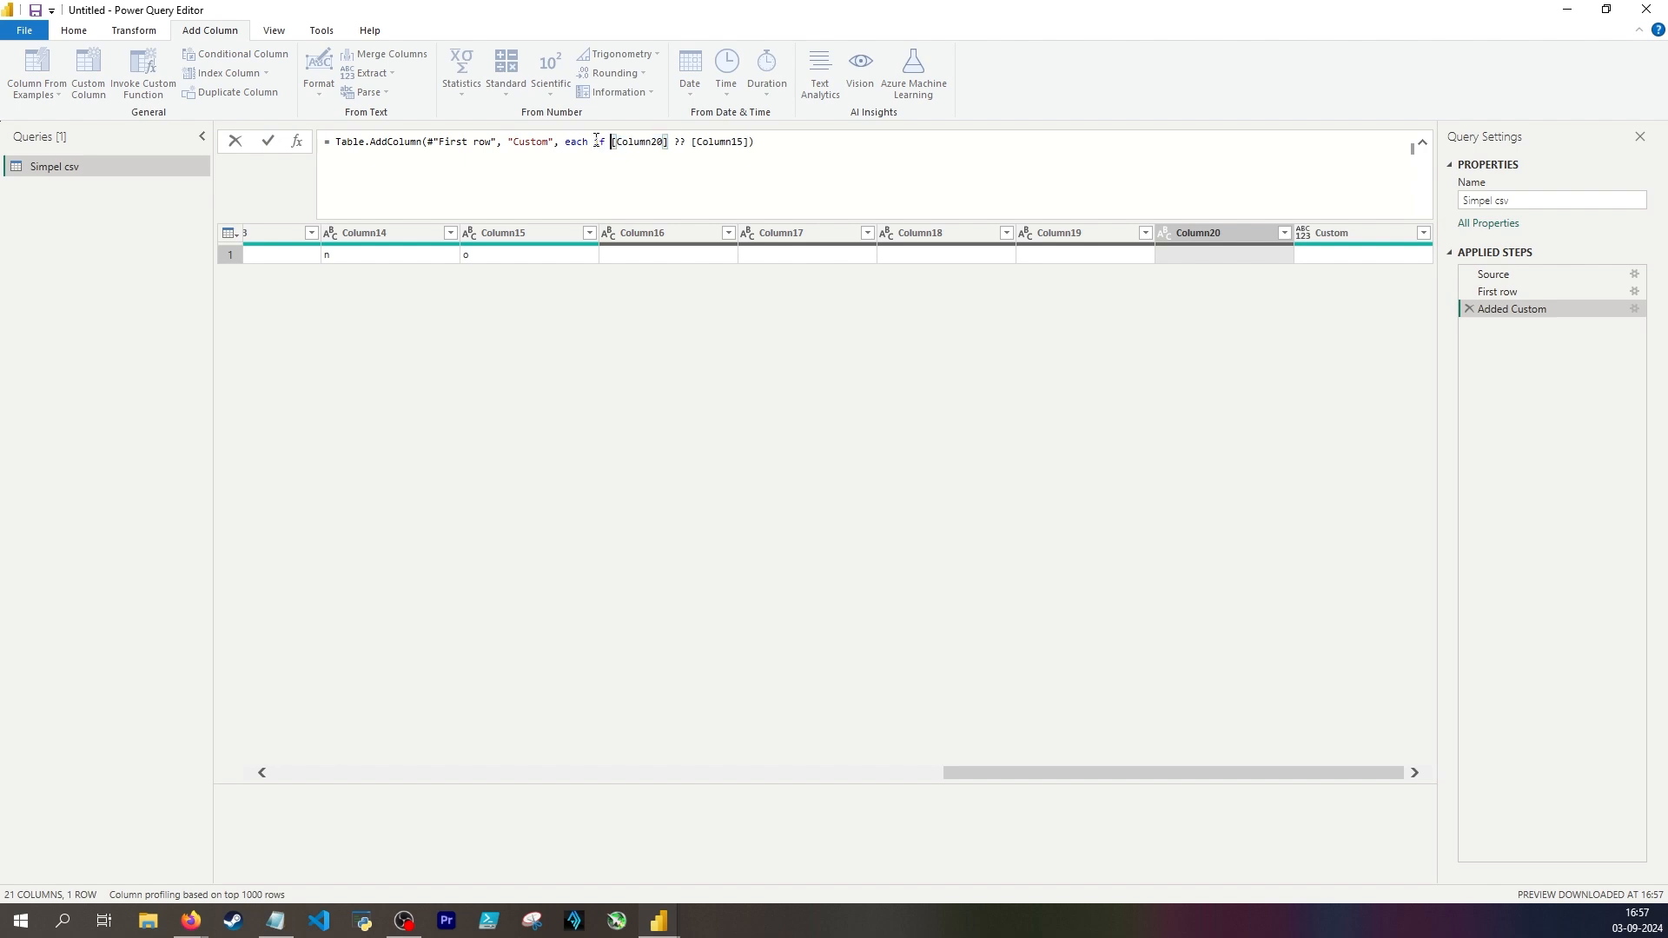
left_click(677, 142)
type("= \"\" or colyu")
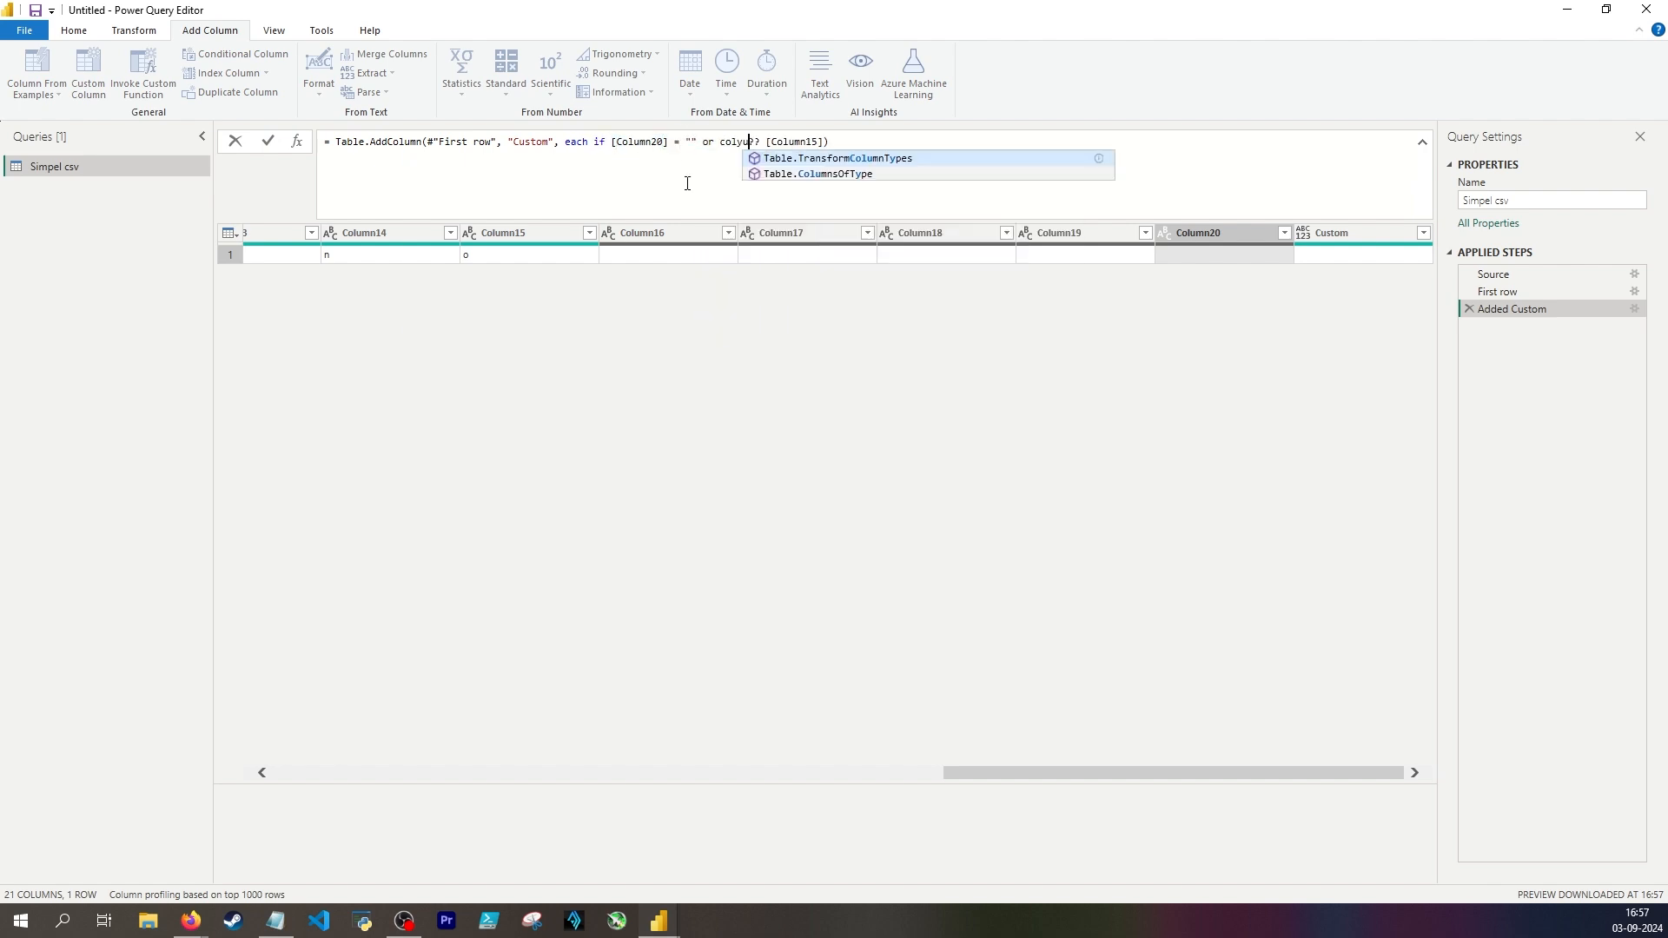
key("BackSpace")
key("BackSpace")
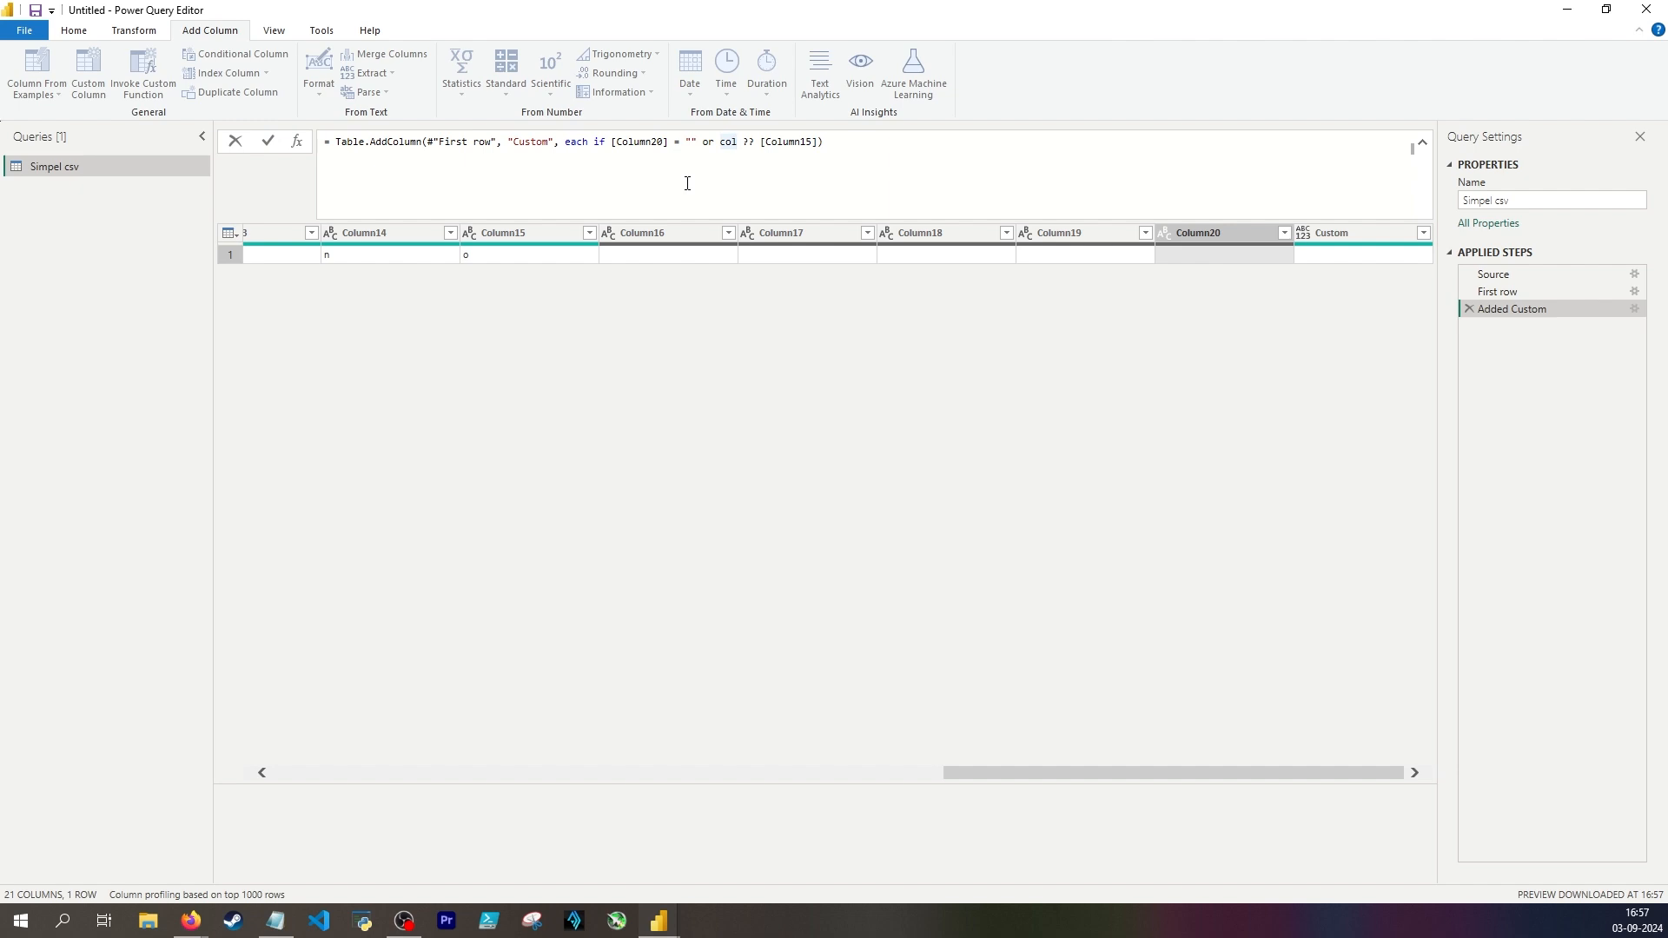
key("ctrl+v")
type("= nu")
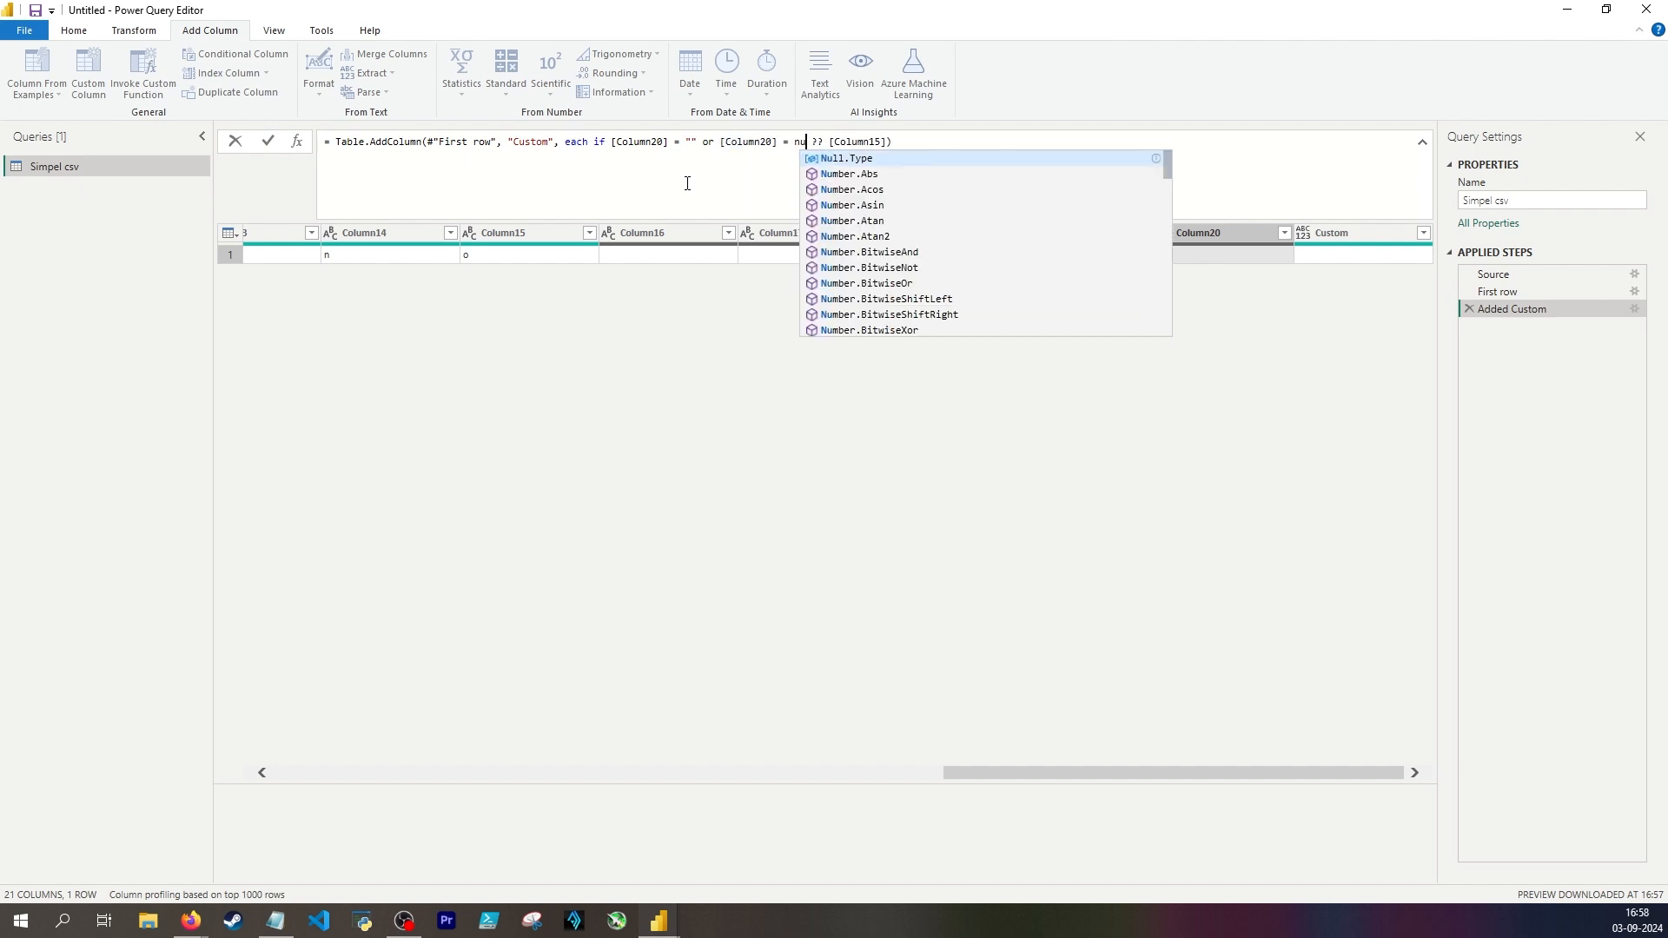
type("ll")
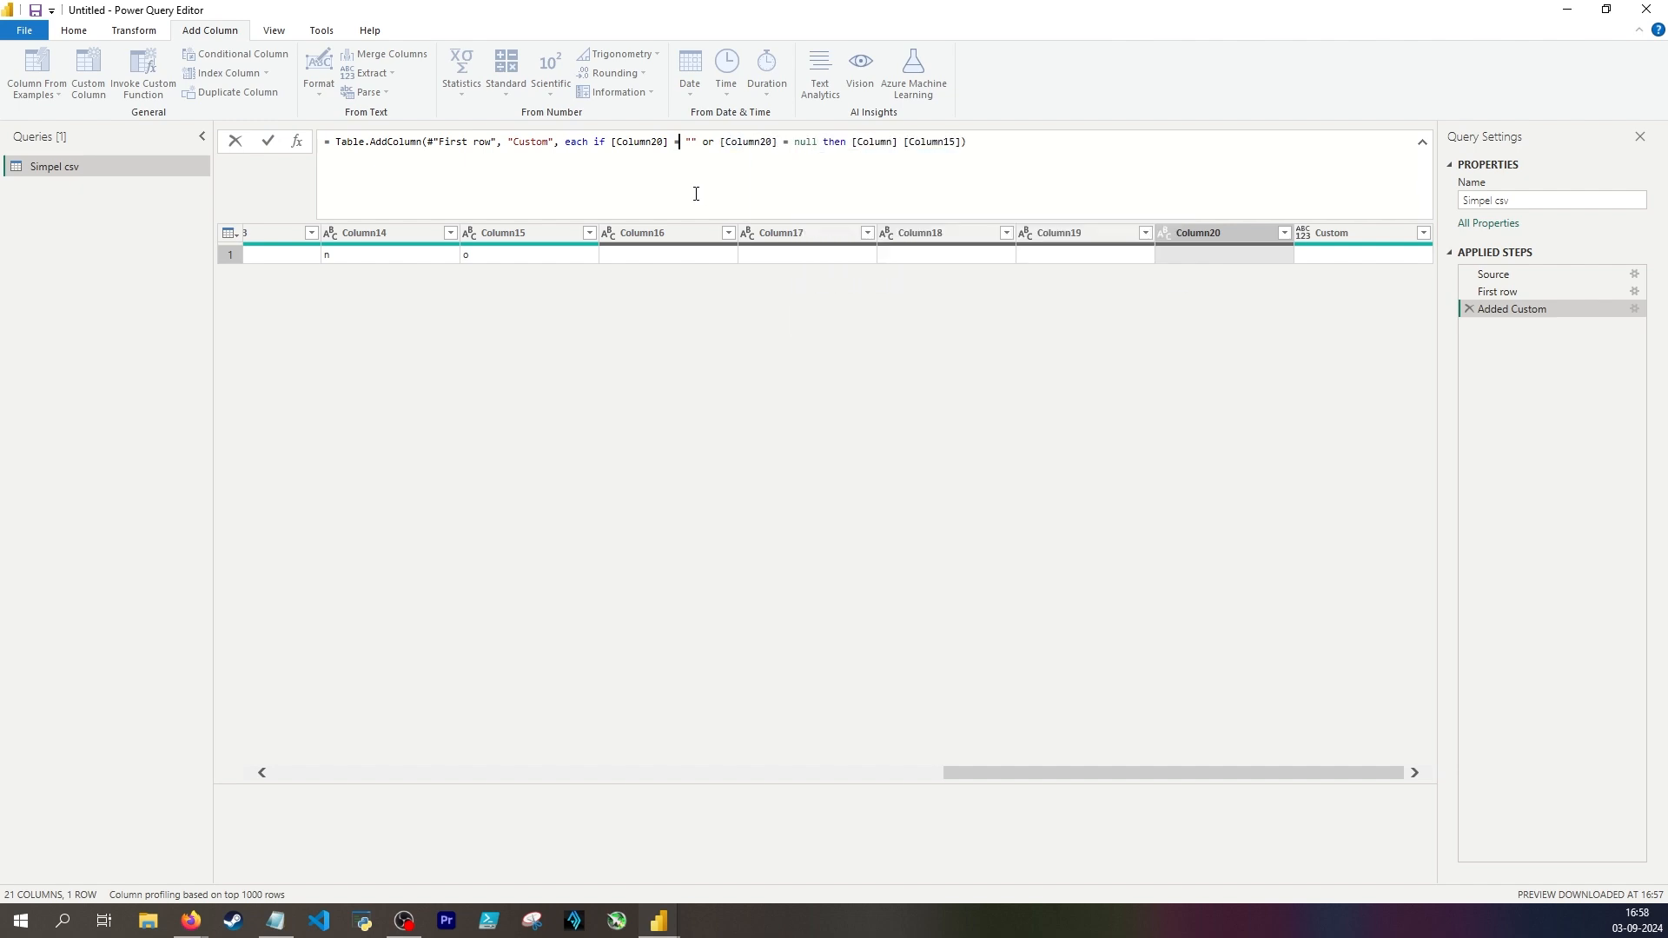
Make the Custom formula if [Column20] <> "" and [Column20] <> null then [Column20] else [Column15], and check it against Column20.
key("Delete")
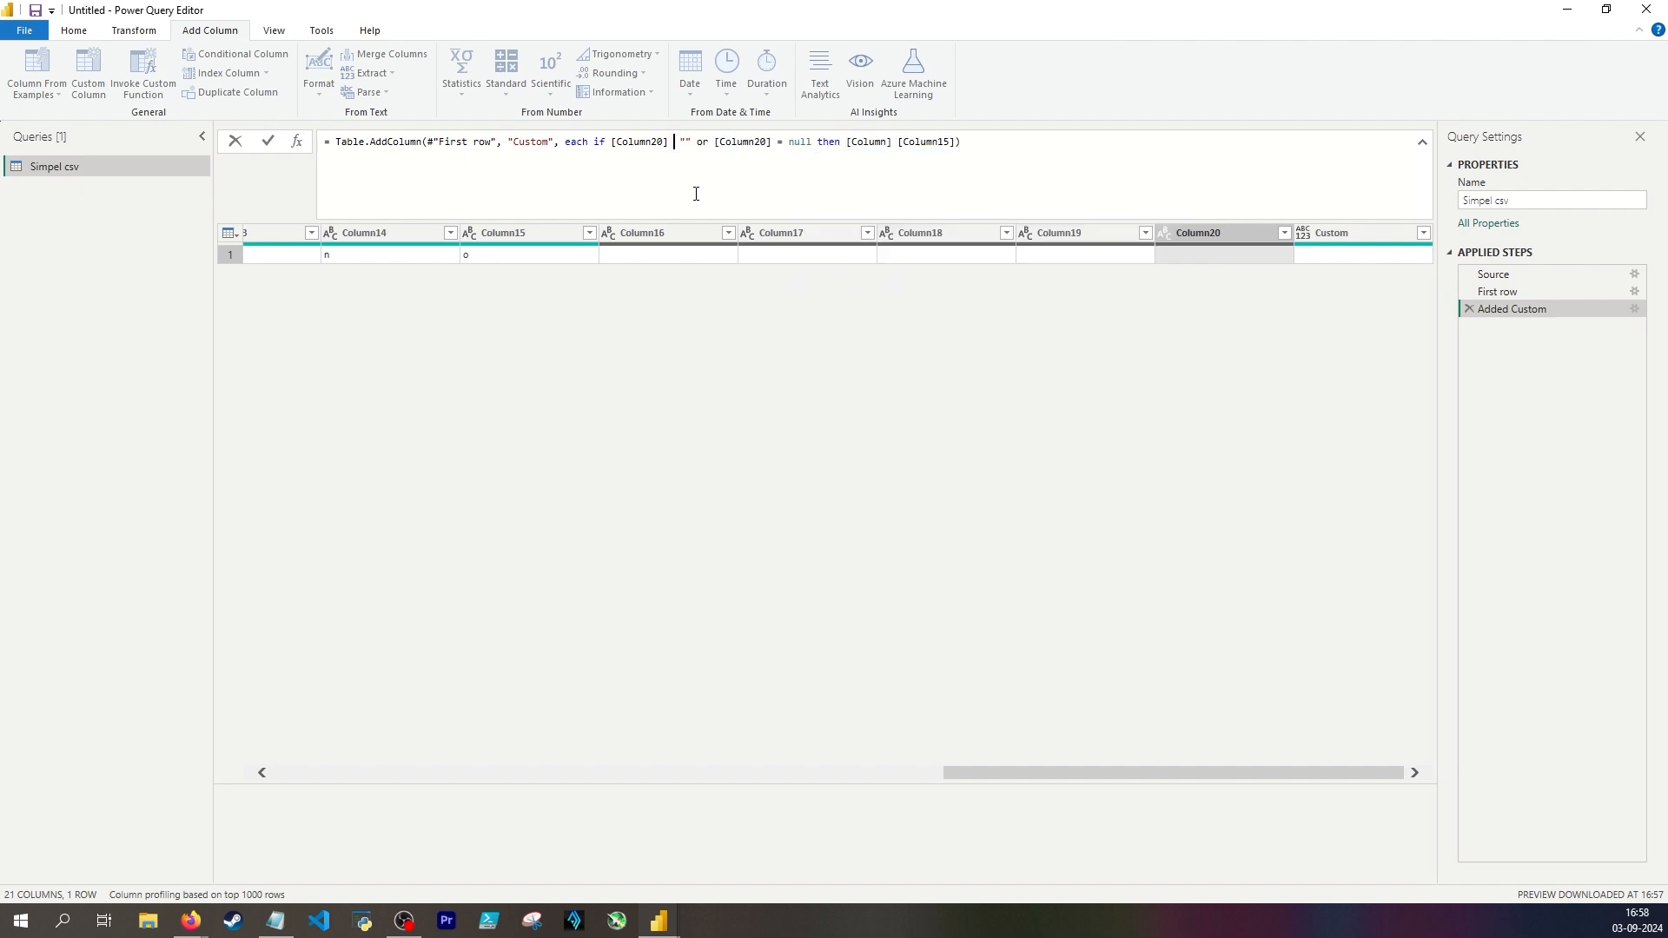
type("<>")
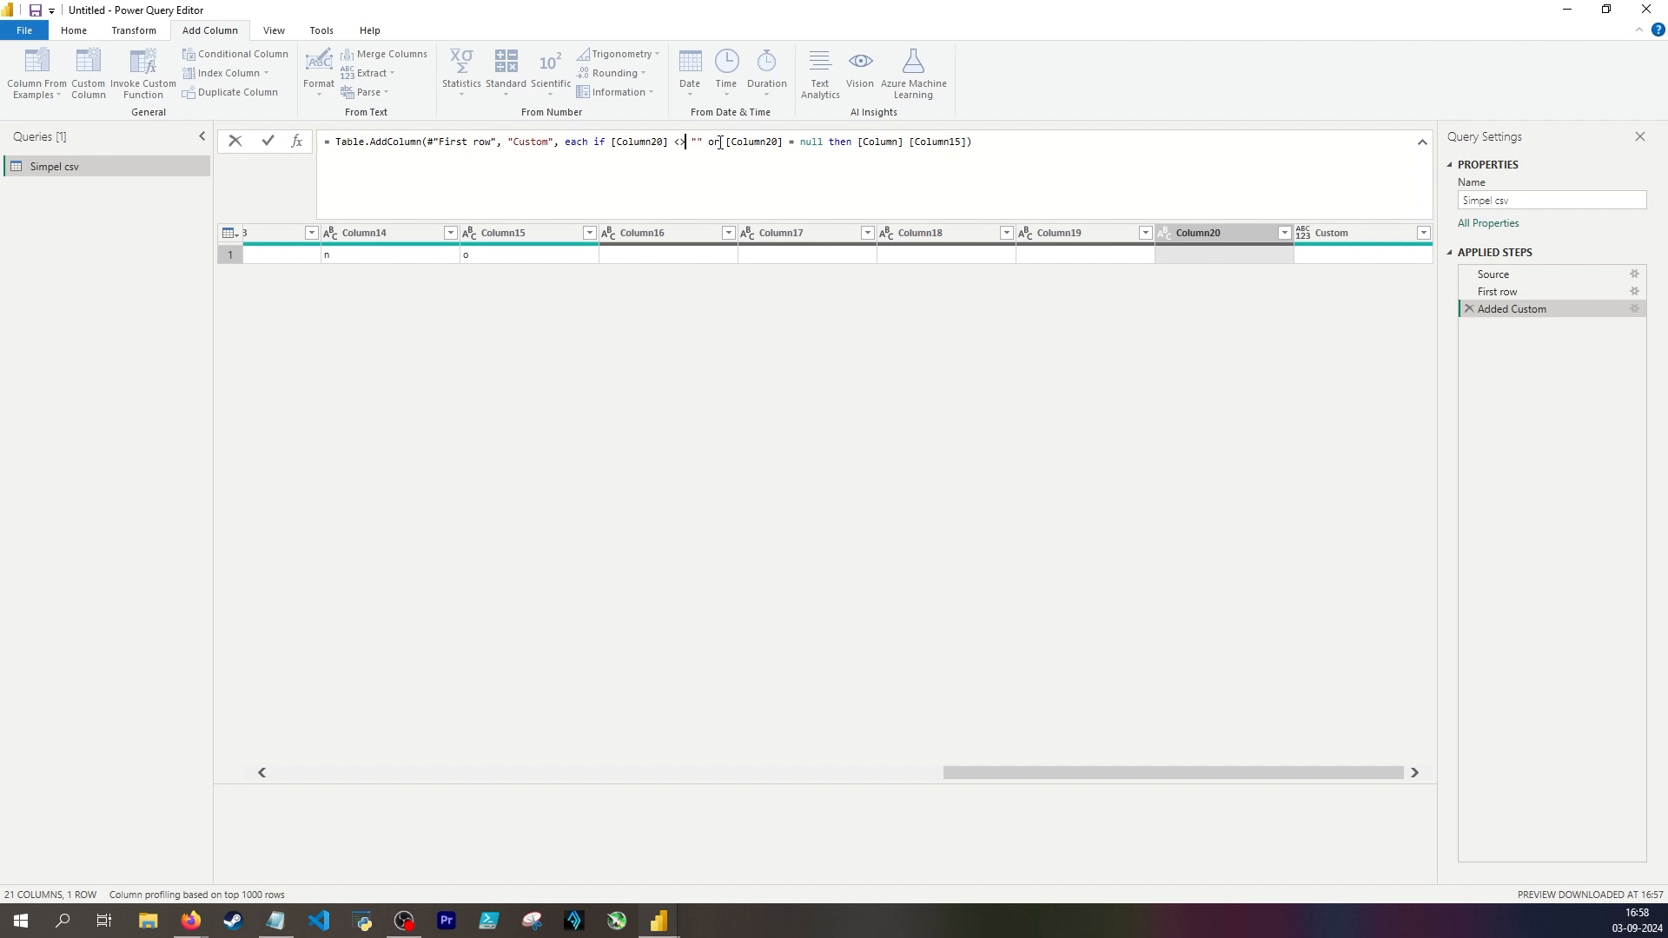
double_click(711, 143)
type("and")
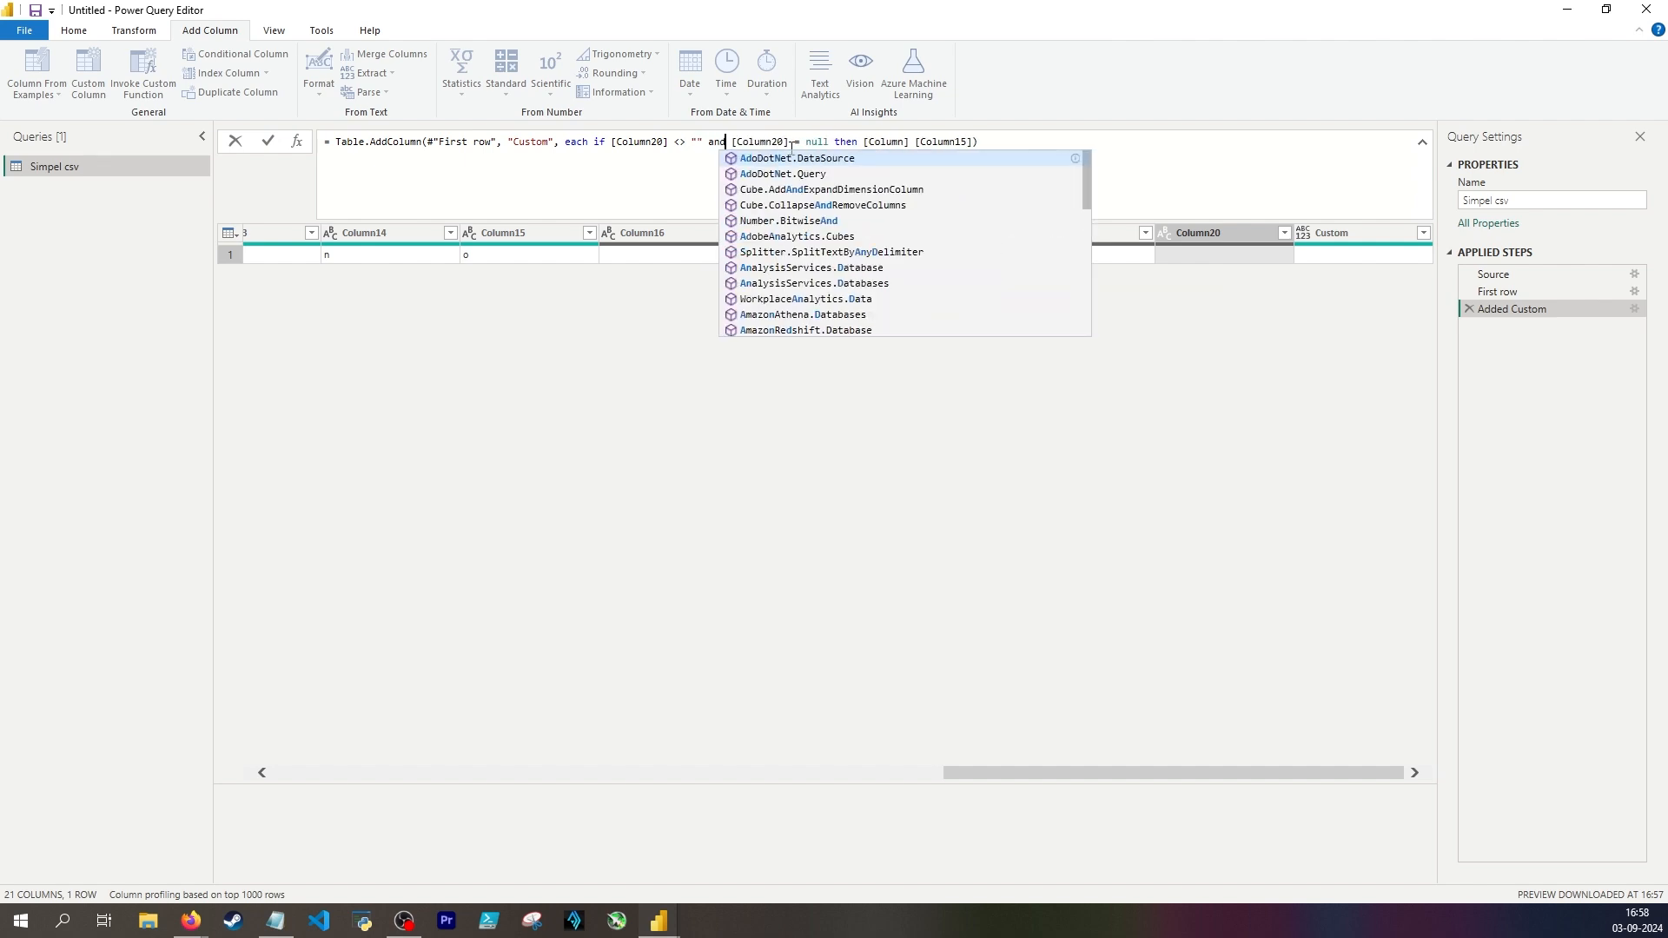
left_click(792, 141)
key("Delete")
type("<>")
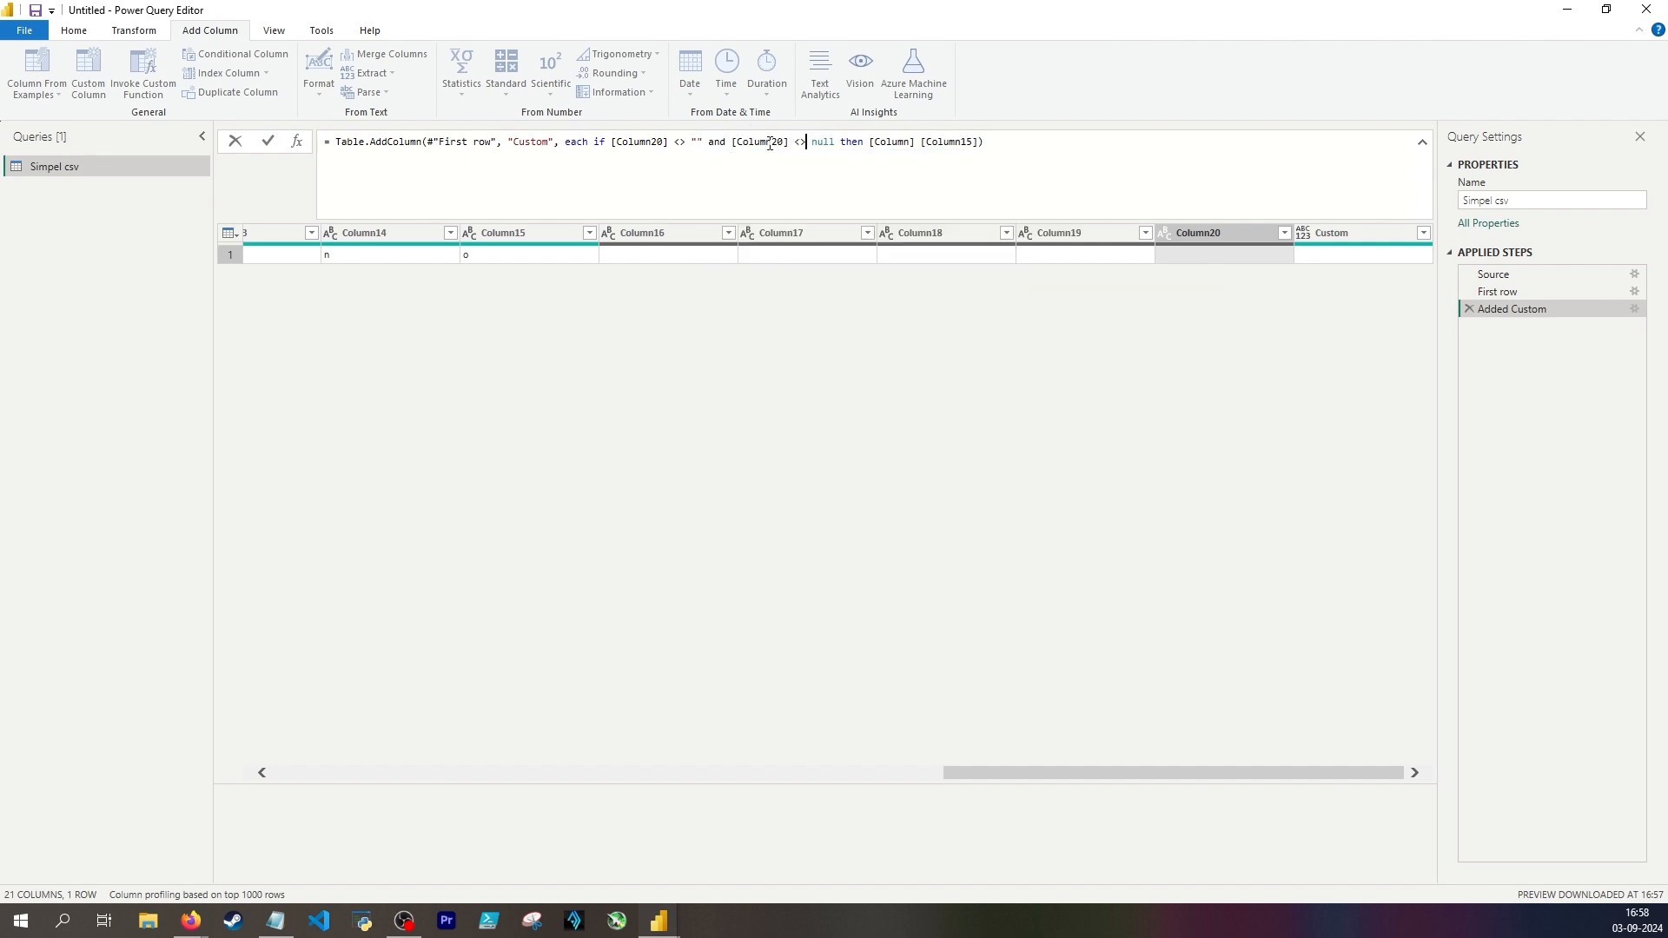
double_click(770, 144)
type("else")
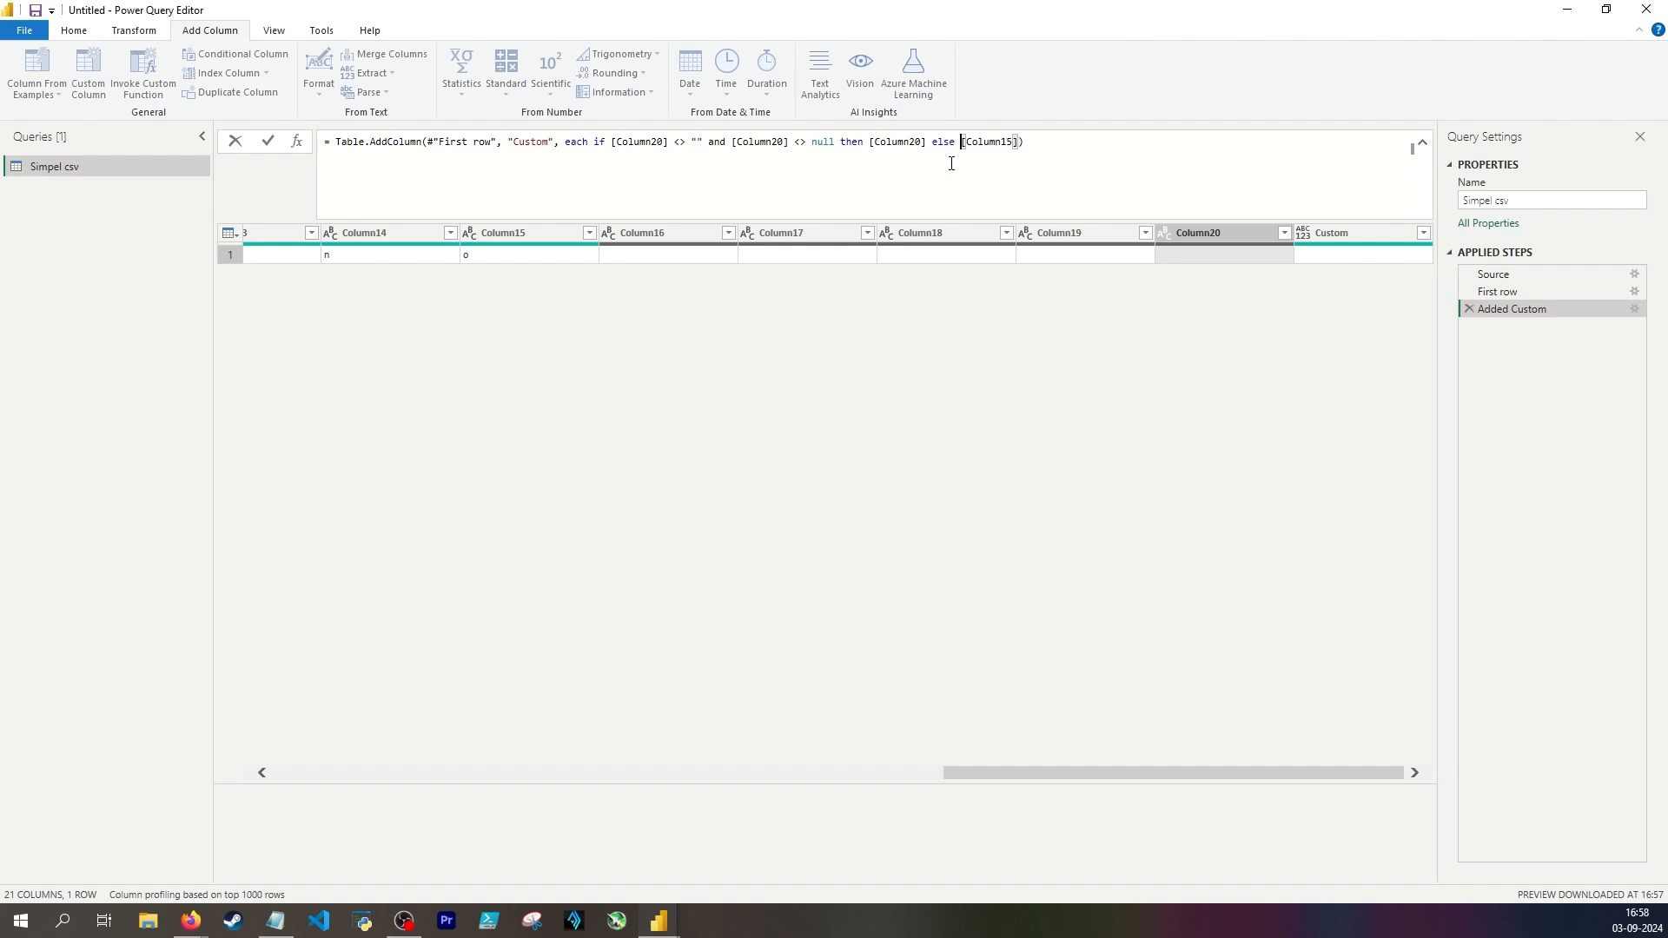
left_click(976, 567)
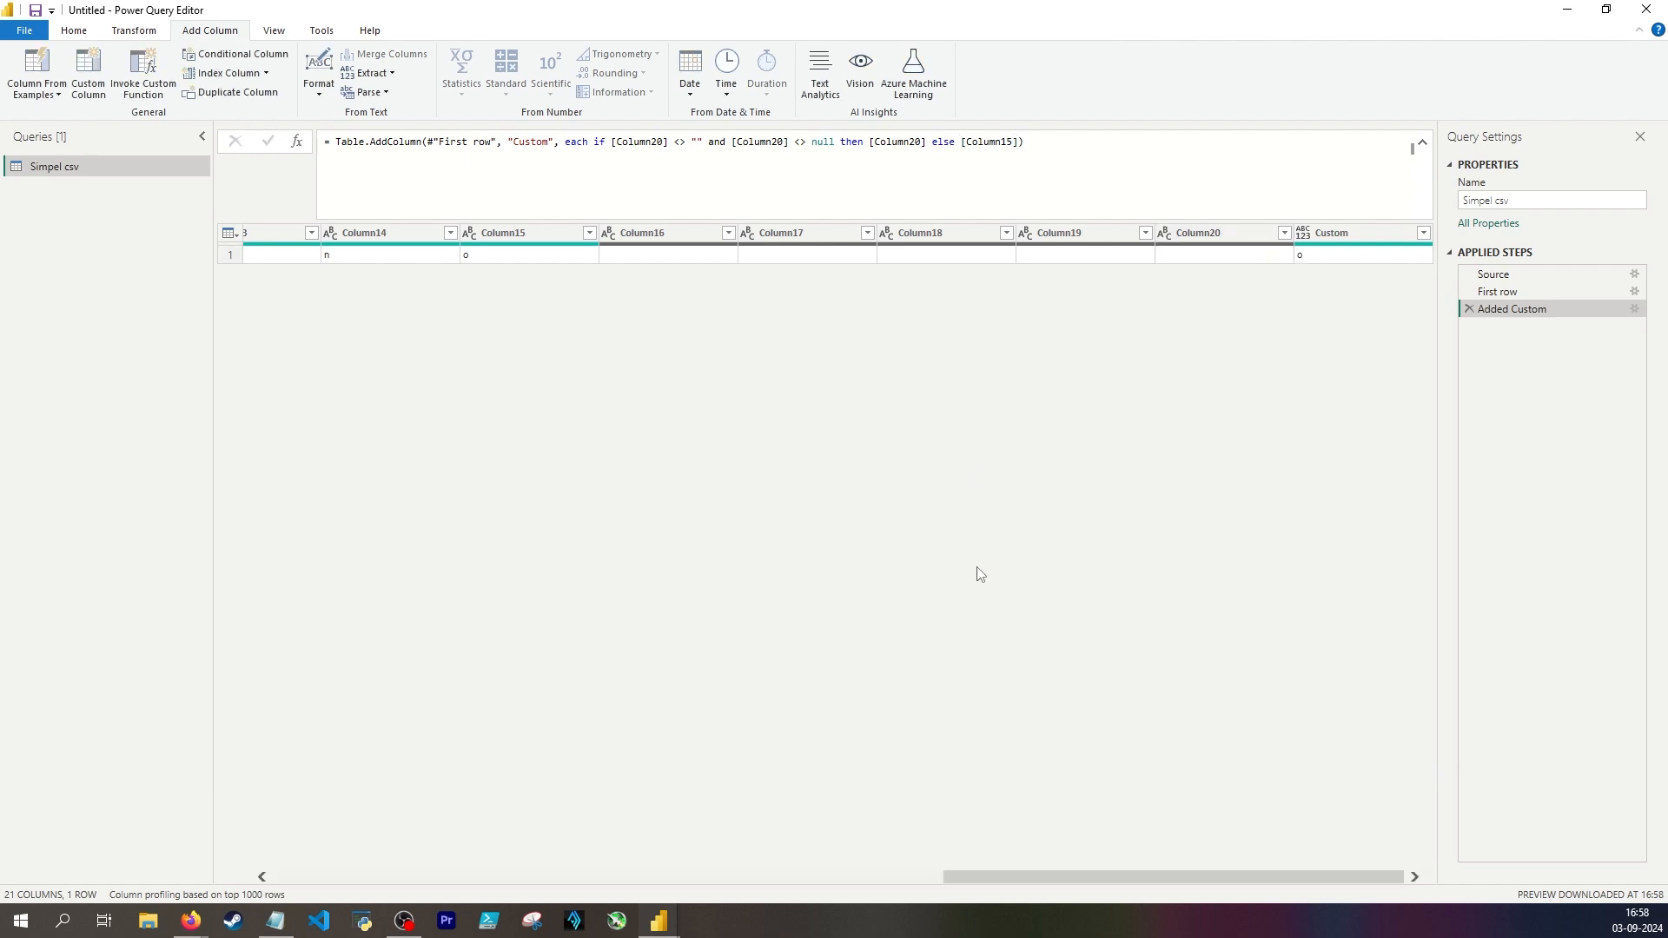
left_click(1388, 261)
left_click(1184, 263)
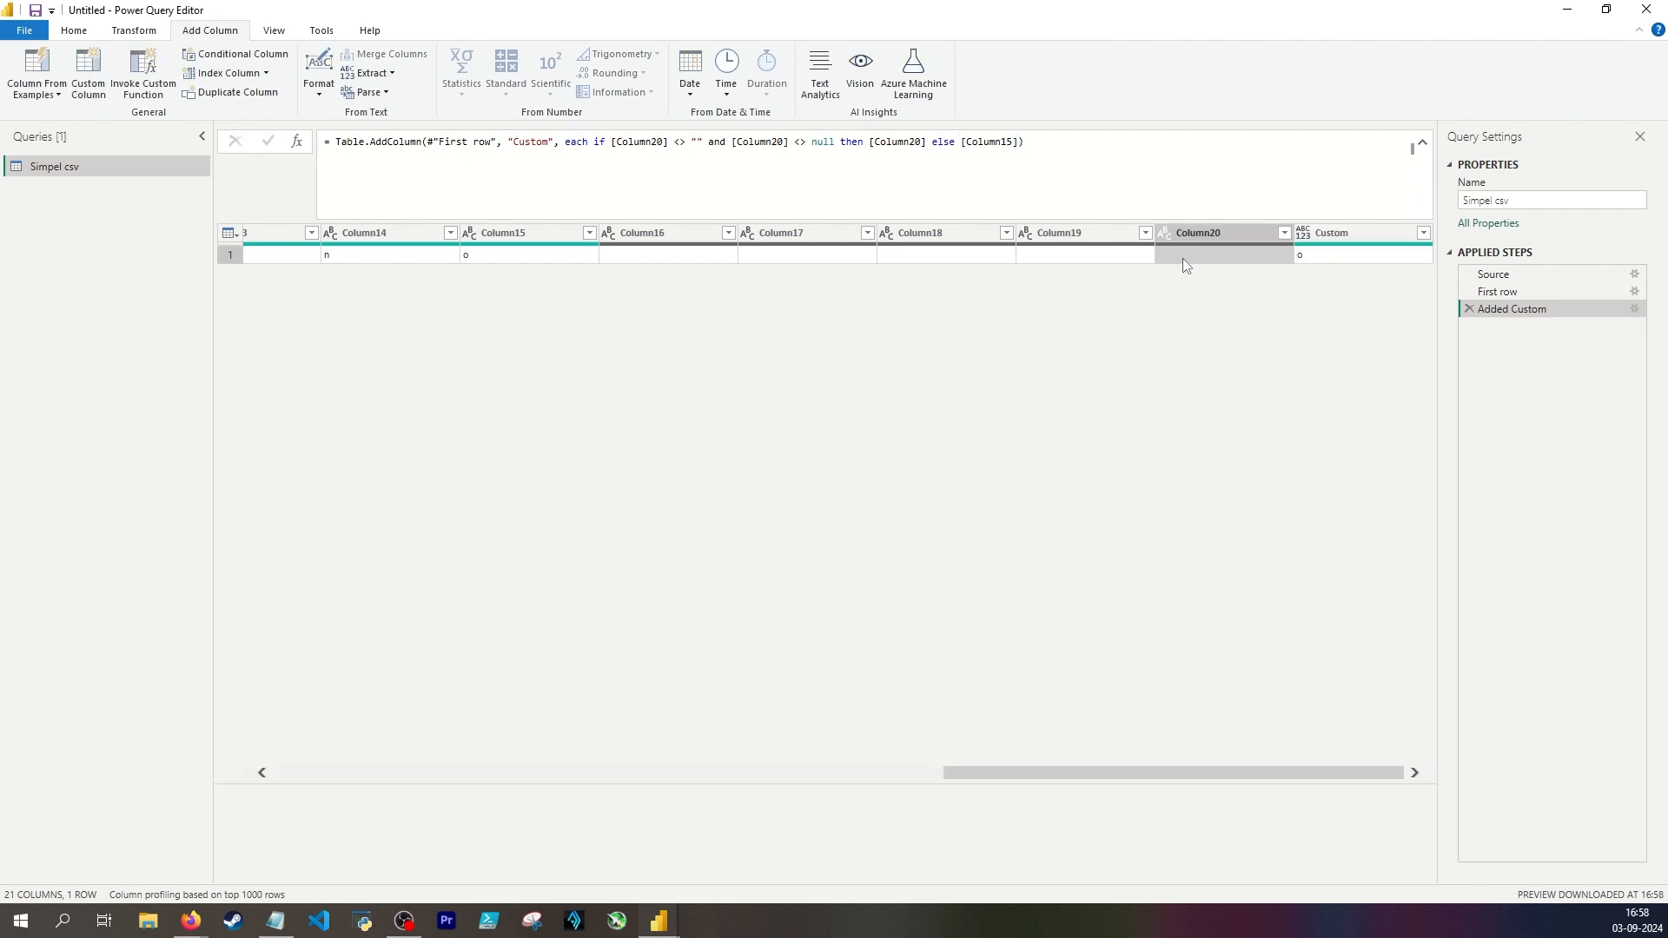
left_click(1352, 259)
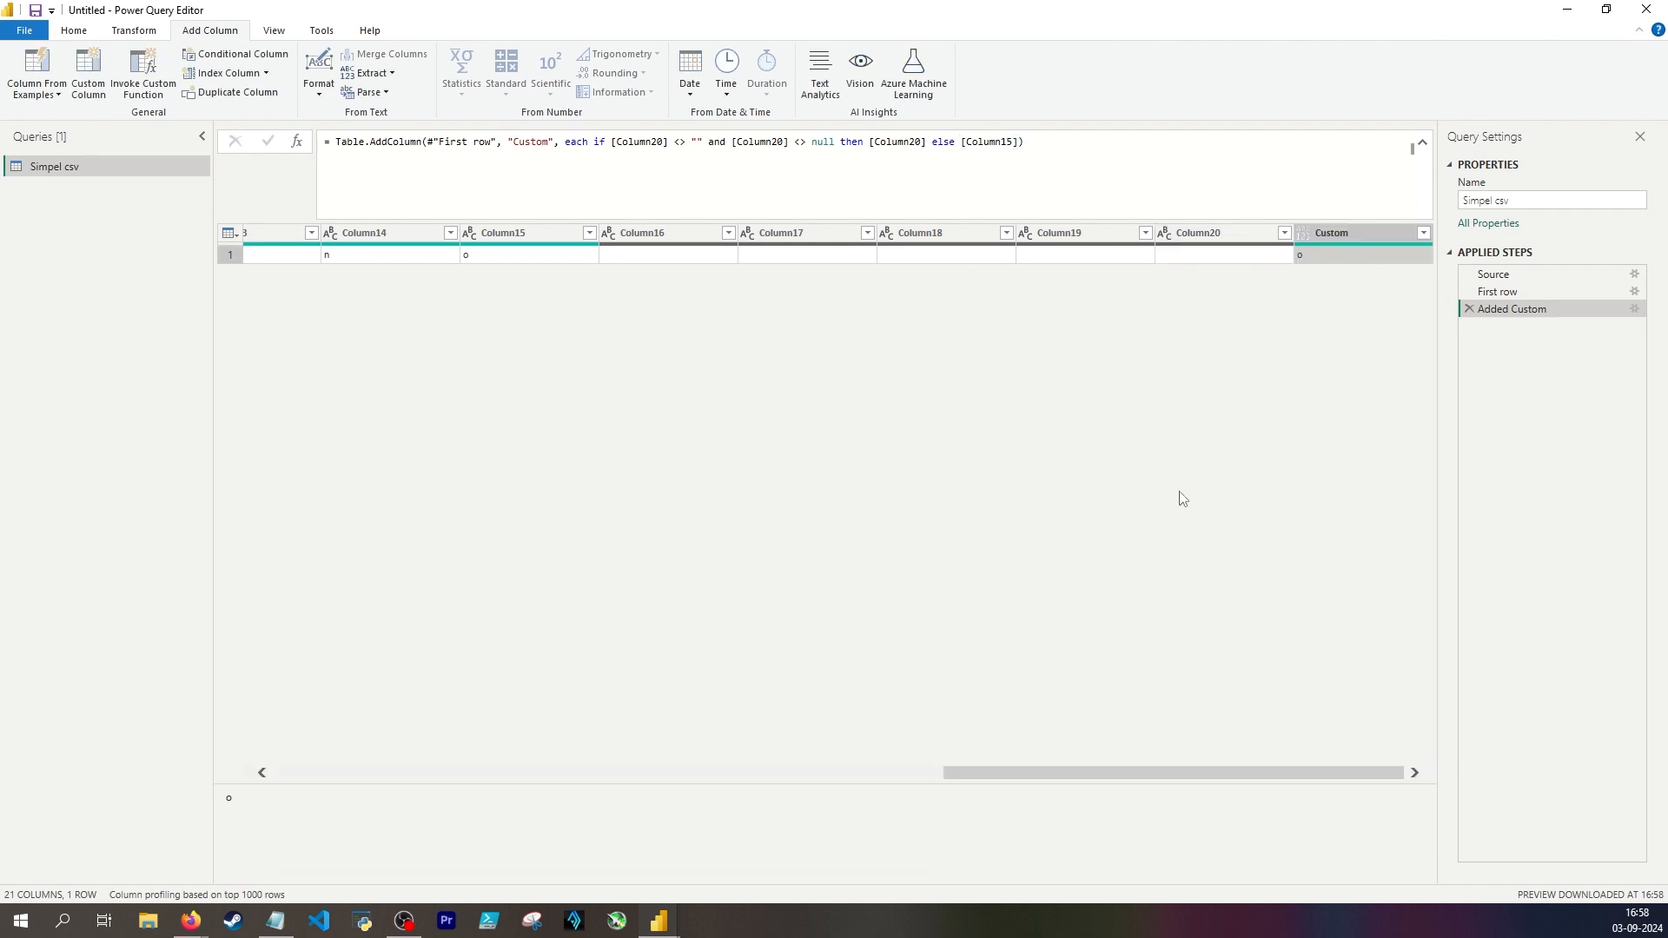
Rename the Added Custom step as Can't use coalesce.
double_click(1526, 310)
type("C")
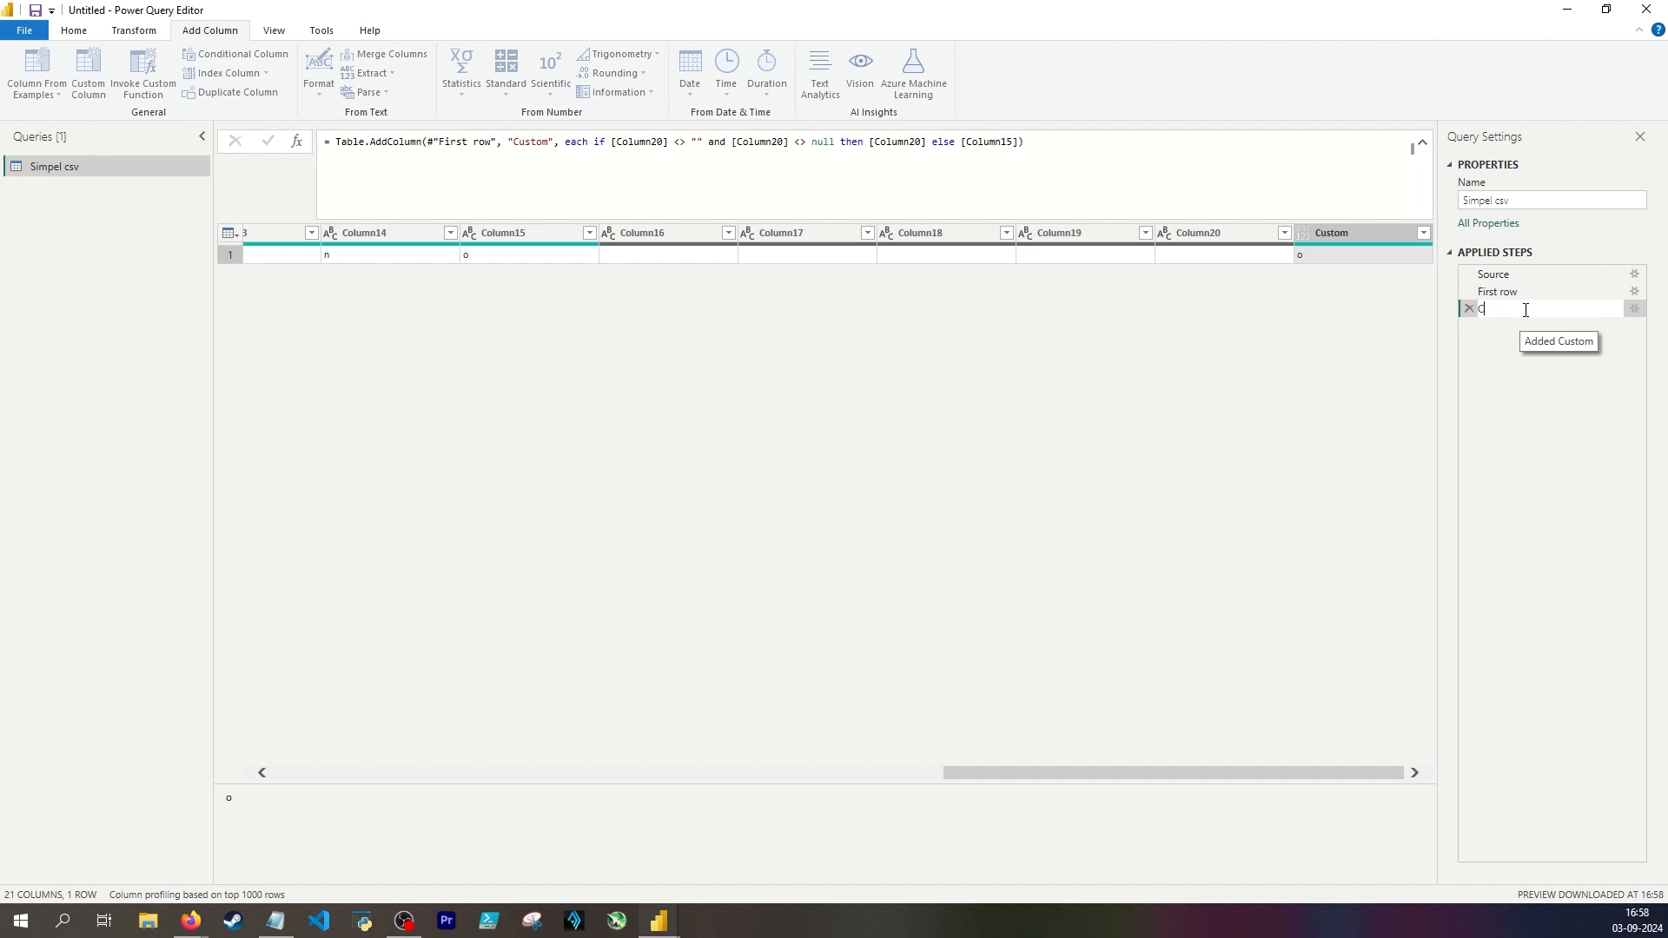
type("oan't use coalesce")
key("Return")
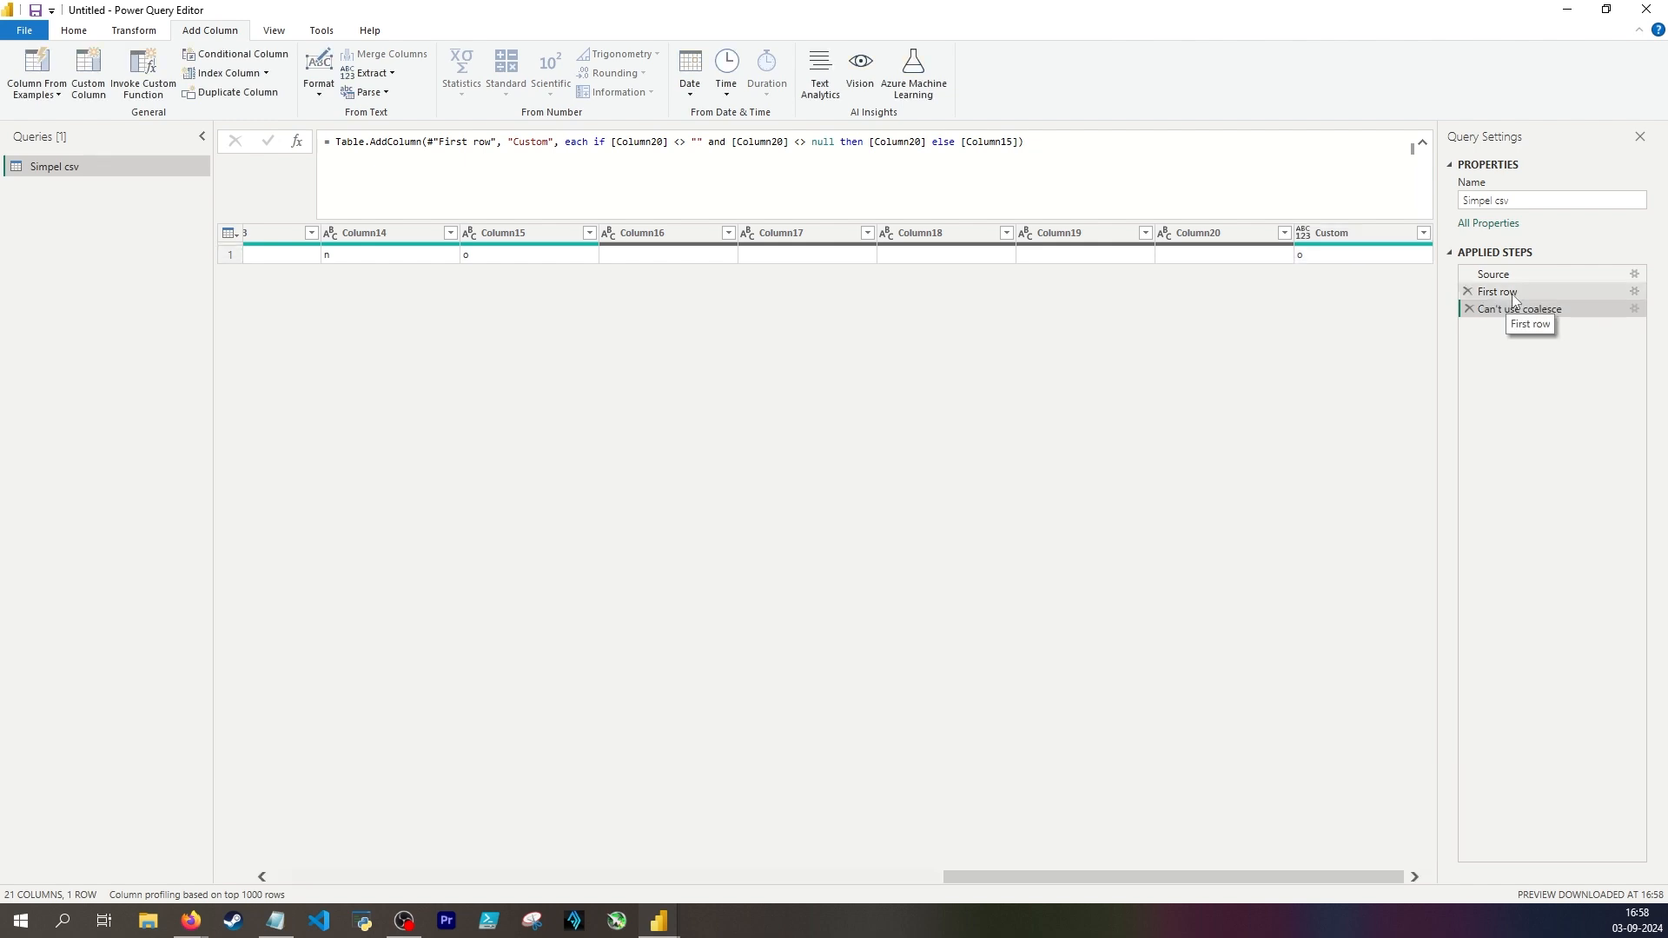
Transpose the table and make the Transposed Table step reference First row instead of Can't use coalesce.
left_click(548, 256)
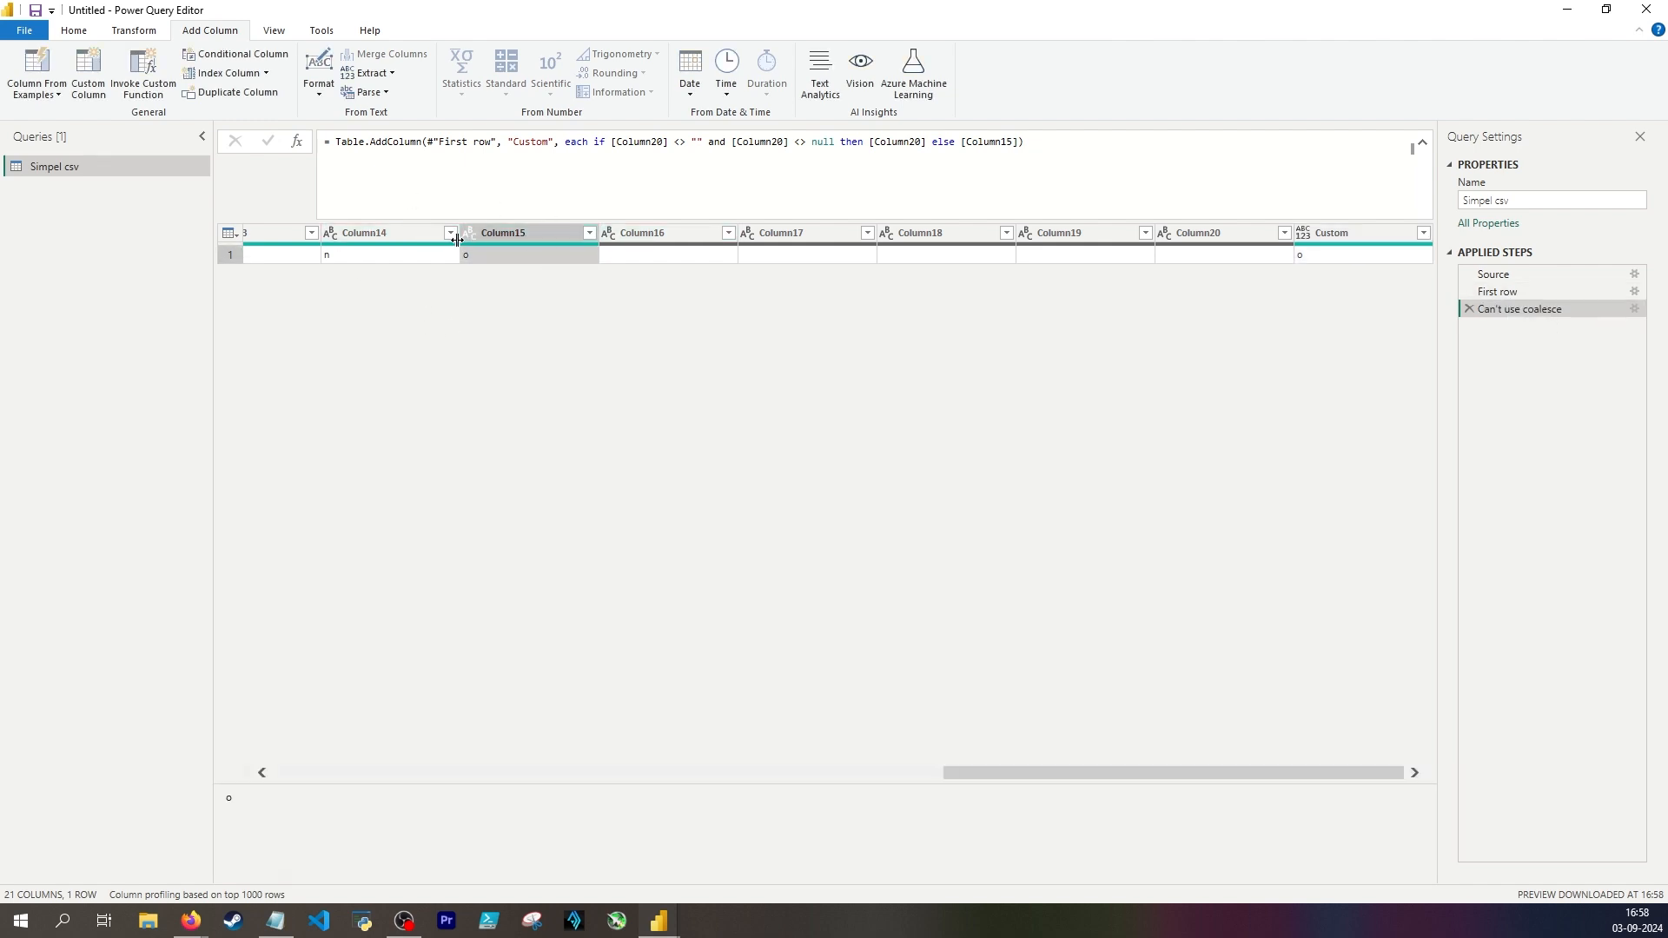
left_click_drag(1021, 776, 251, 778)
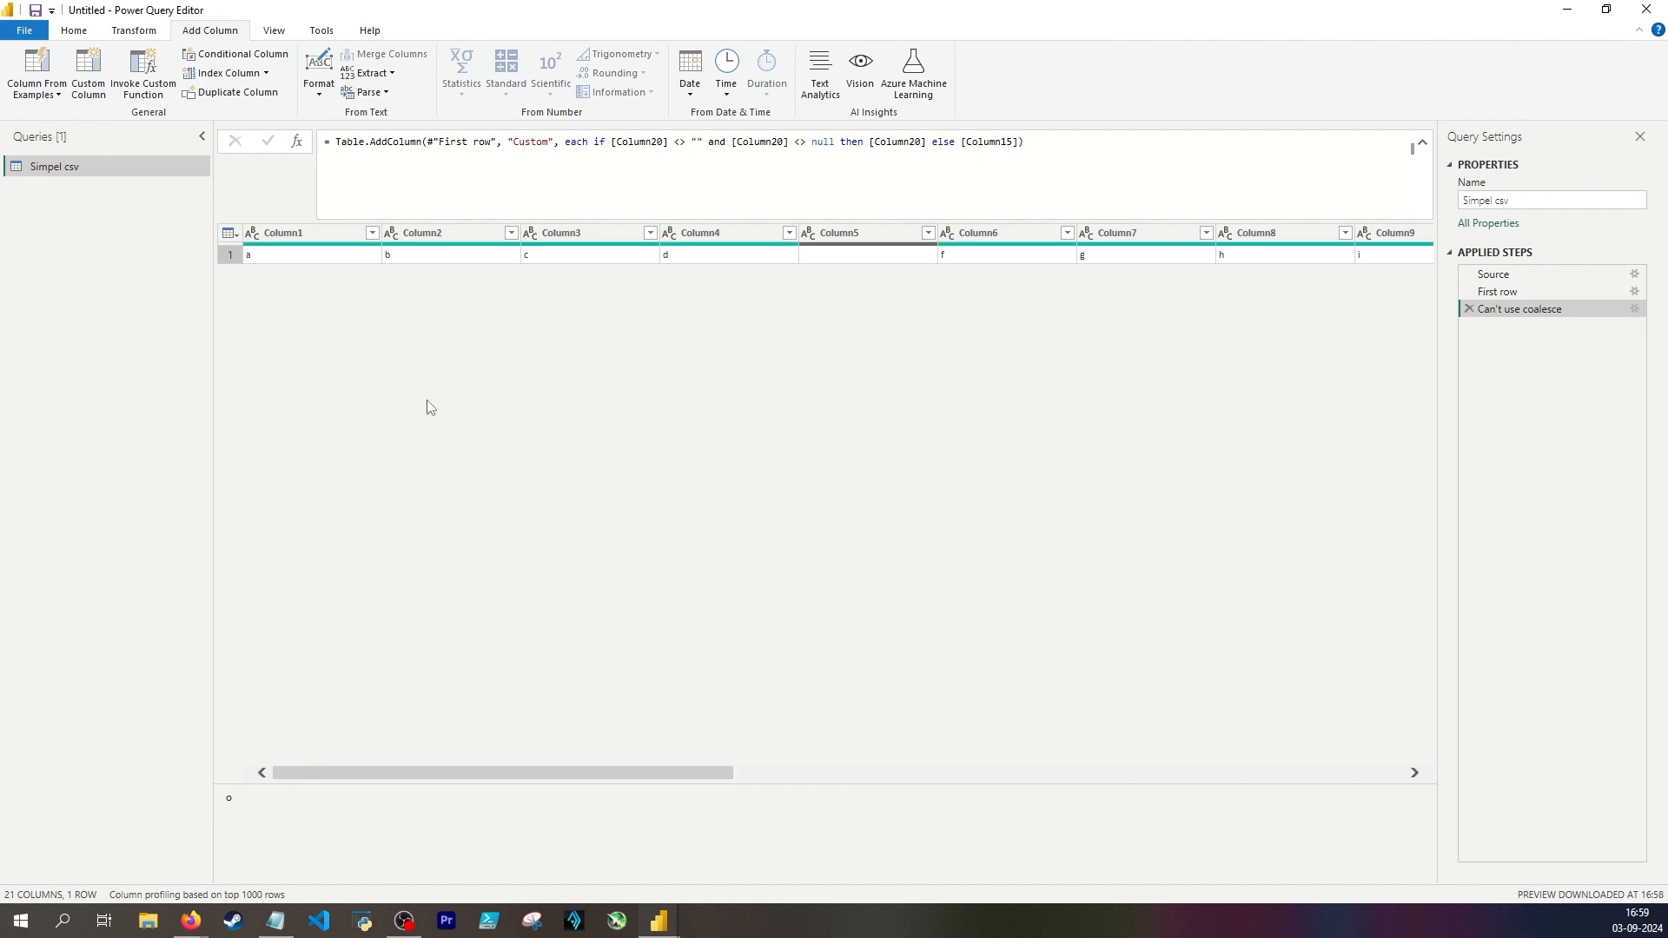
left_click_drag(521, 773, 1230, 774)
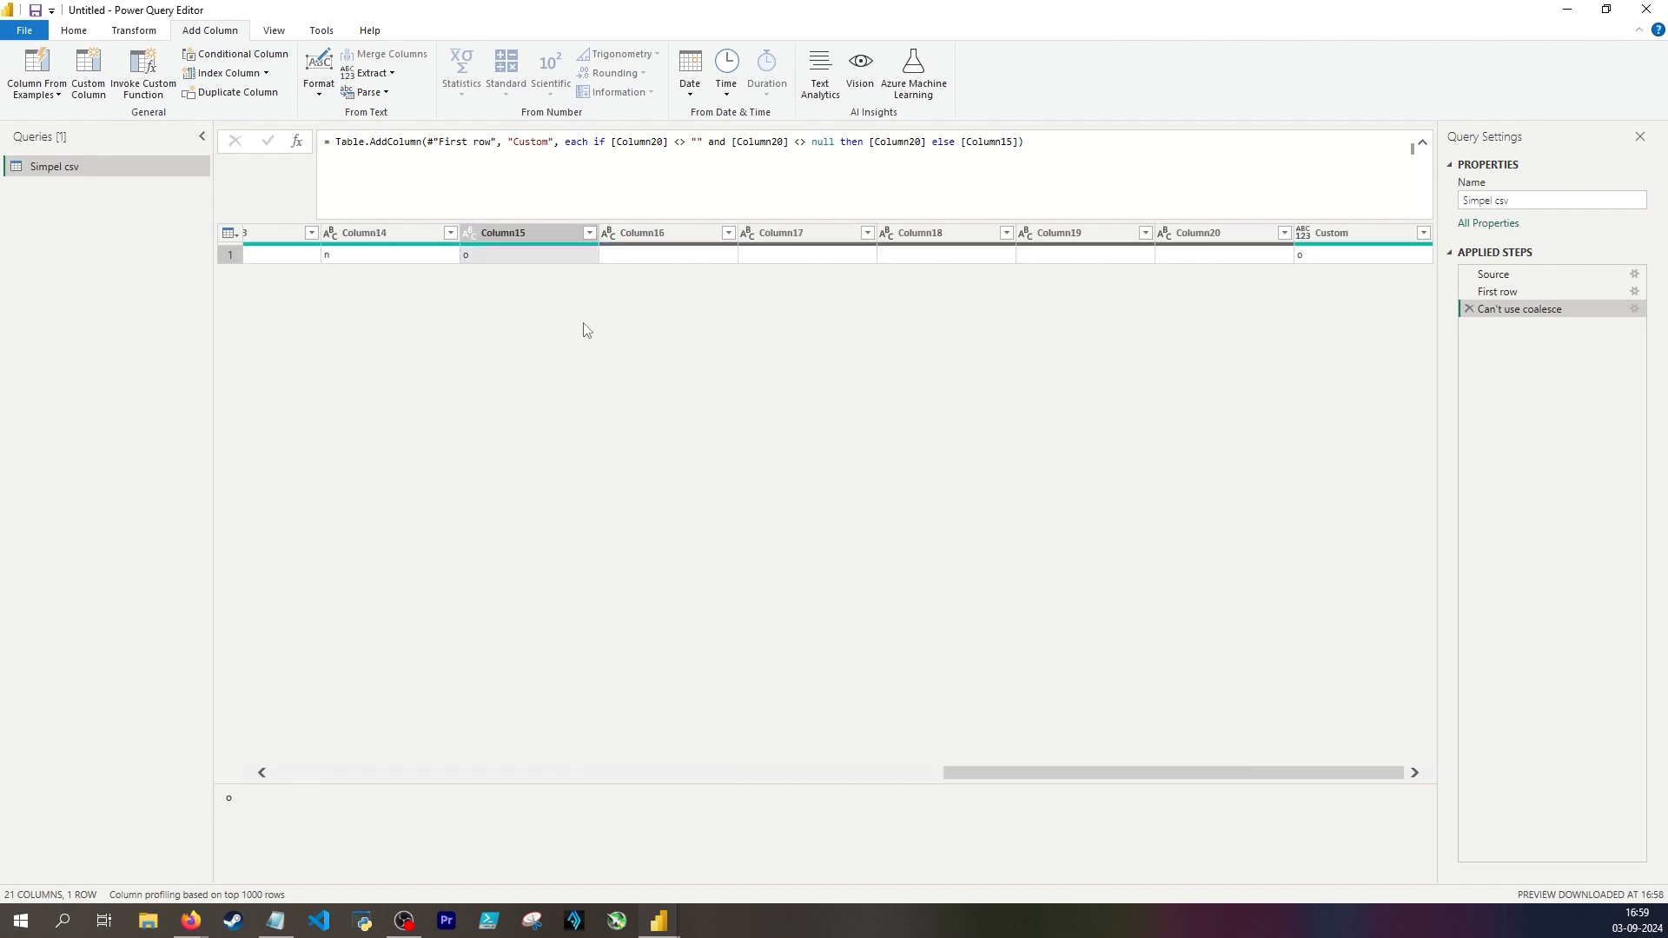
left_click(122, 36)
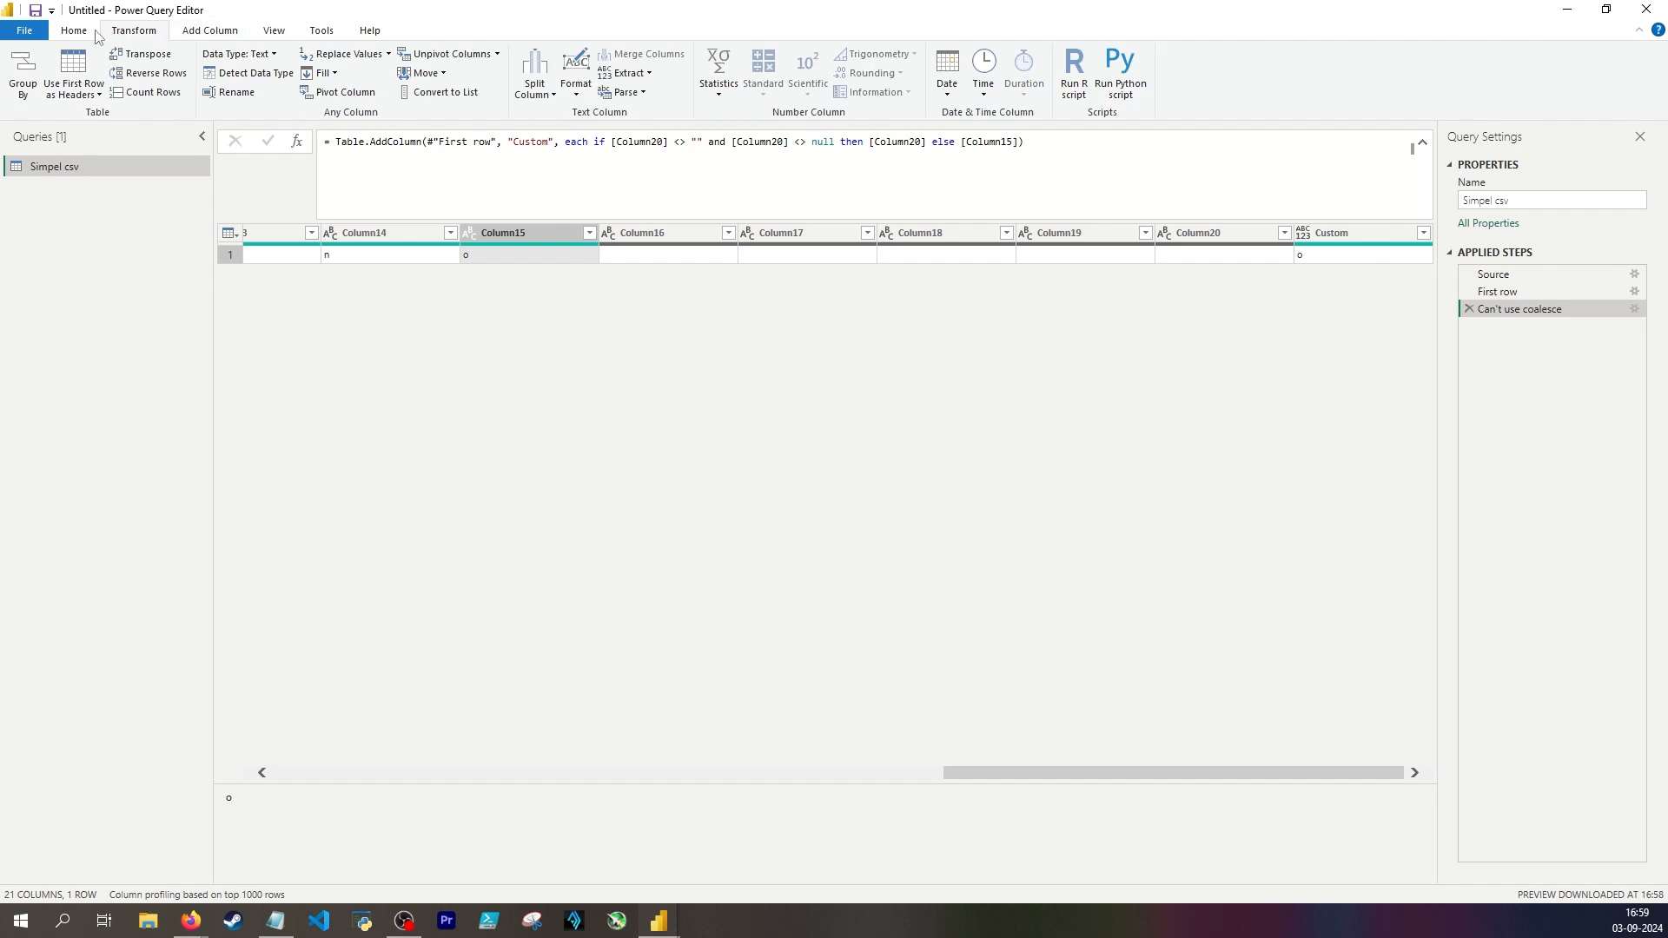
left_click(141, 54)
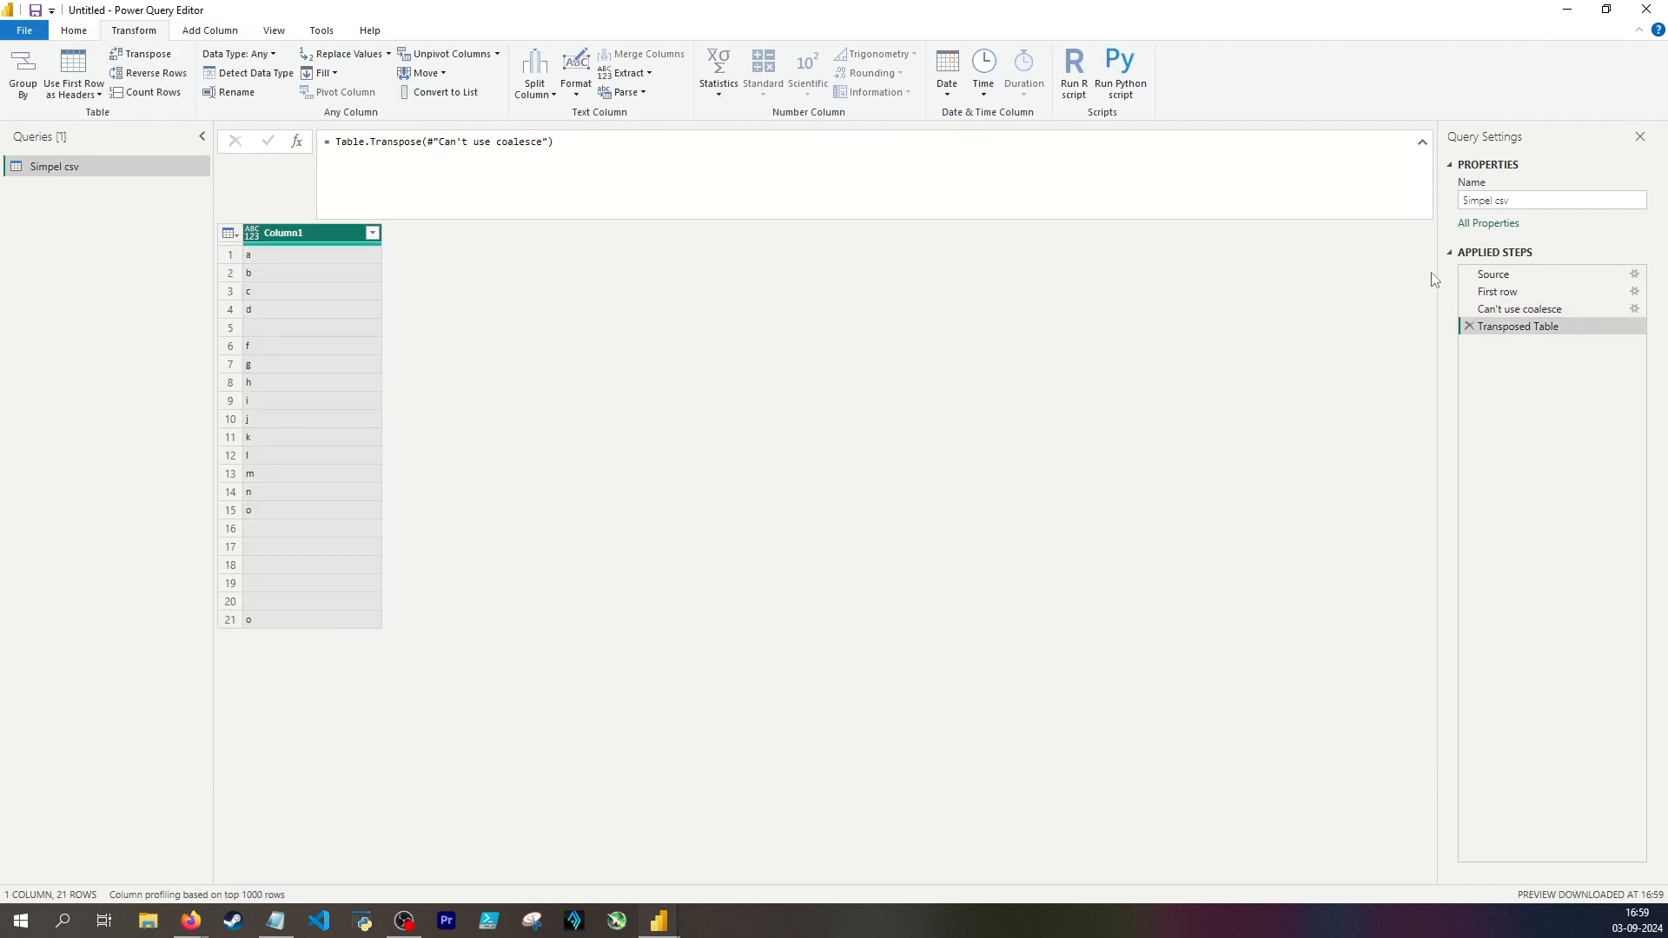
left_click(1507, 291)
left_click(1521, 290)
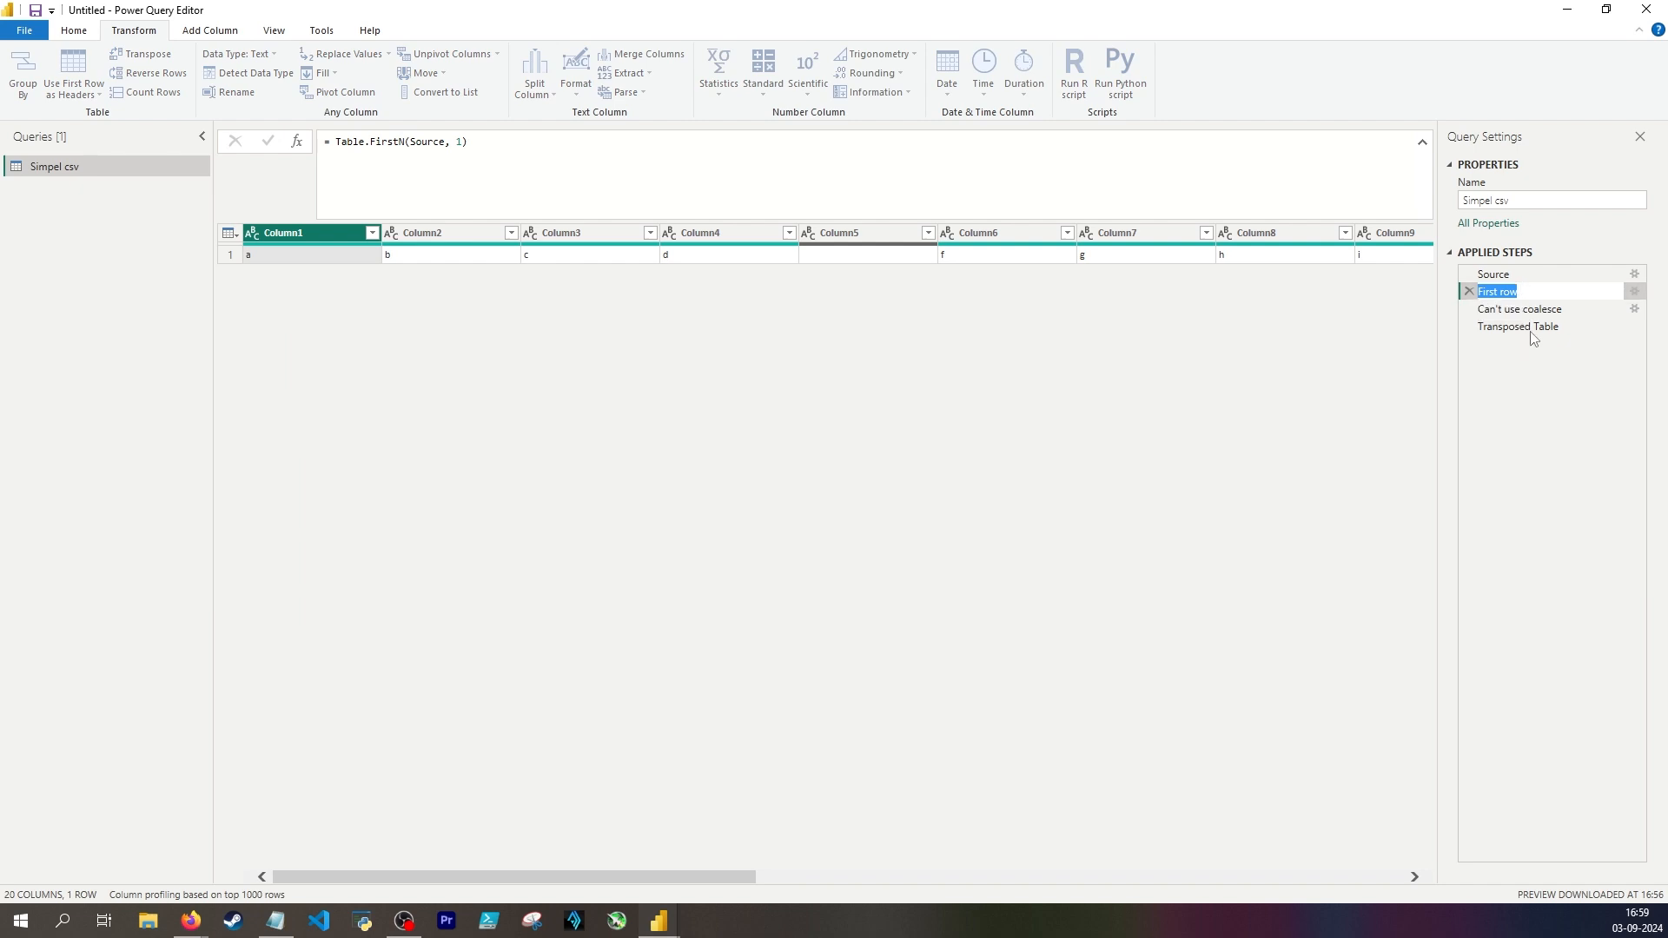
left_click(1528, 328)
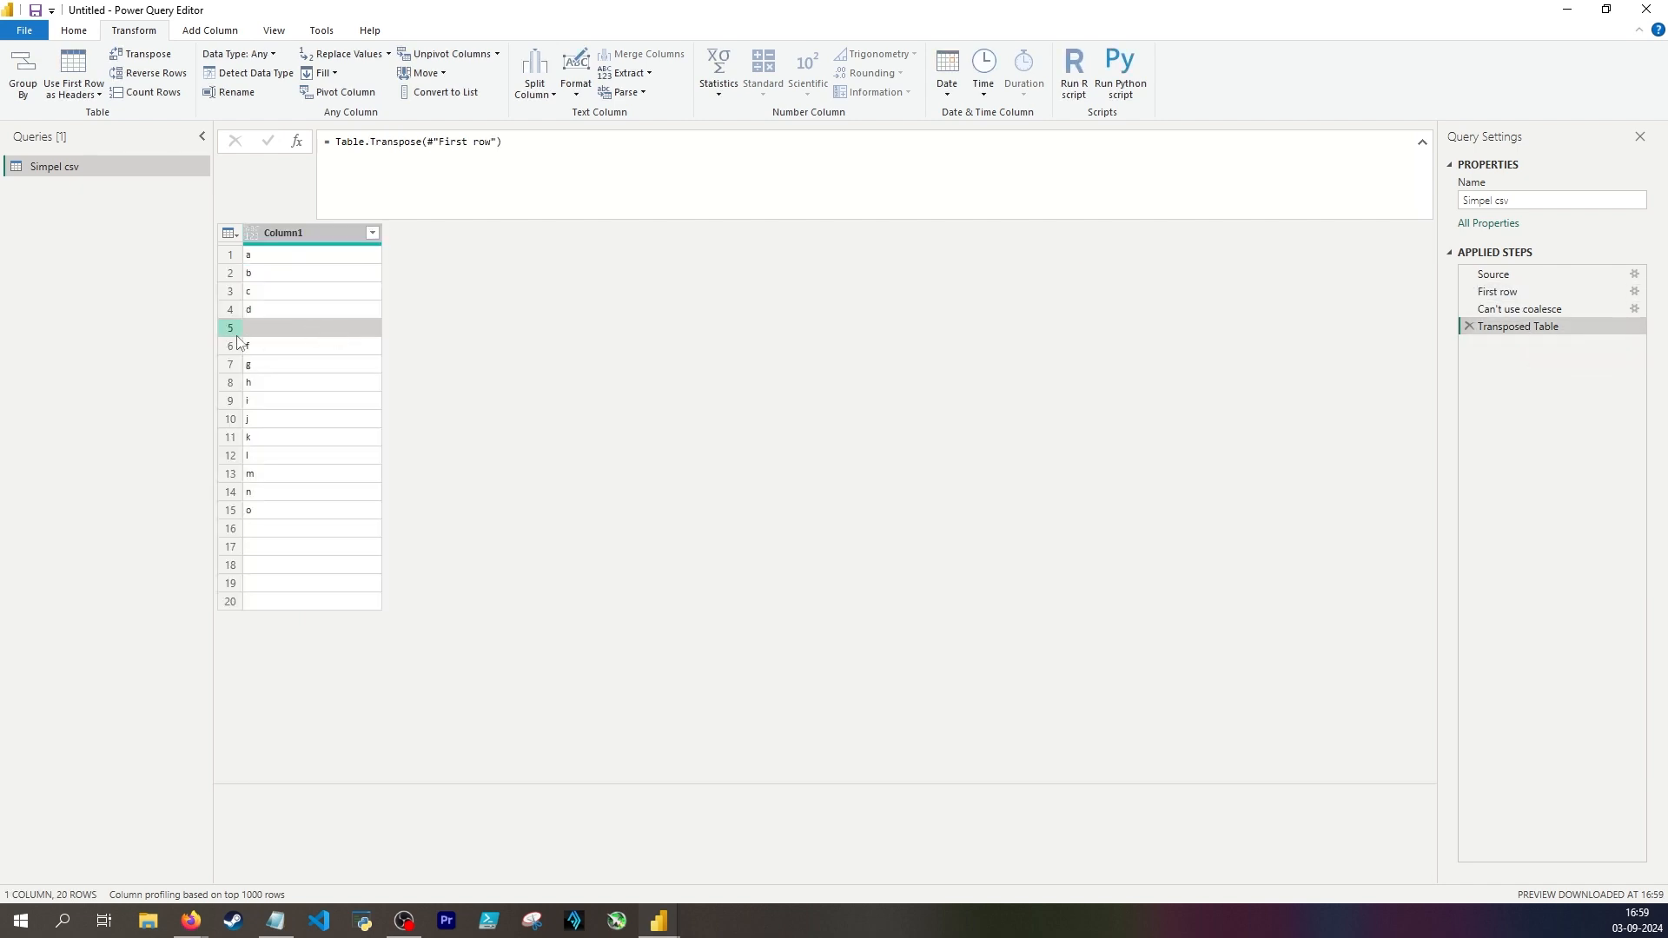
Try filtering the blank values out of Column1 in the transposed table, and delete that filter step.
left_click(373, 235)
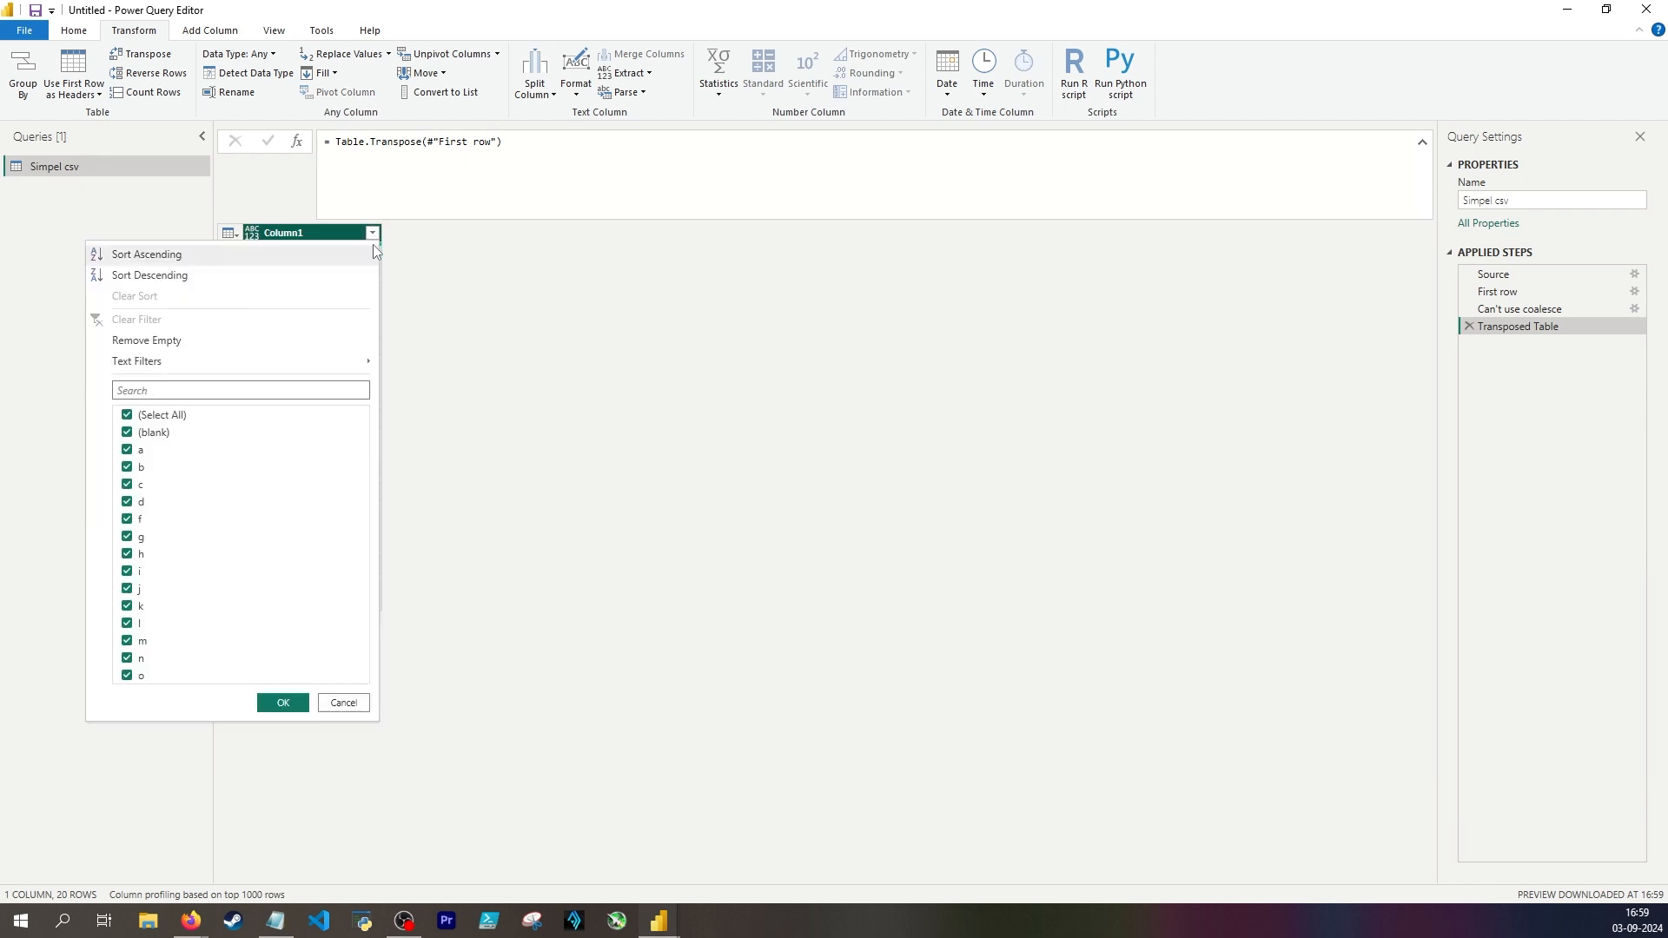
left_click(283, 702)
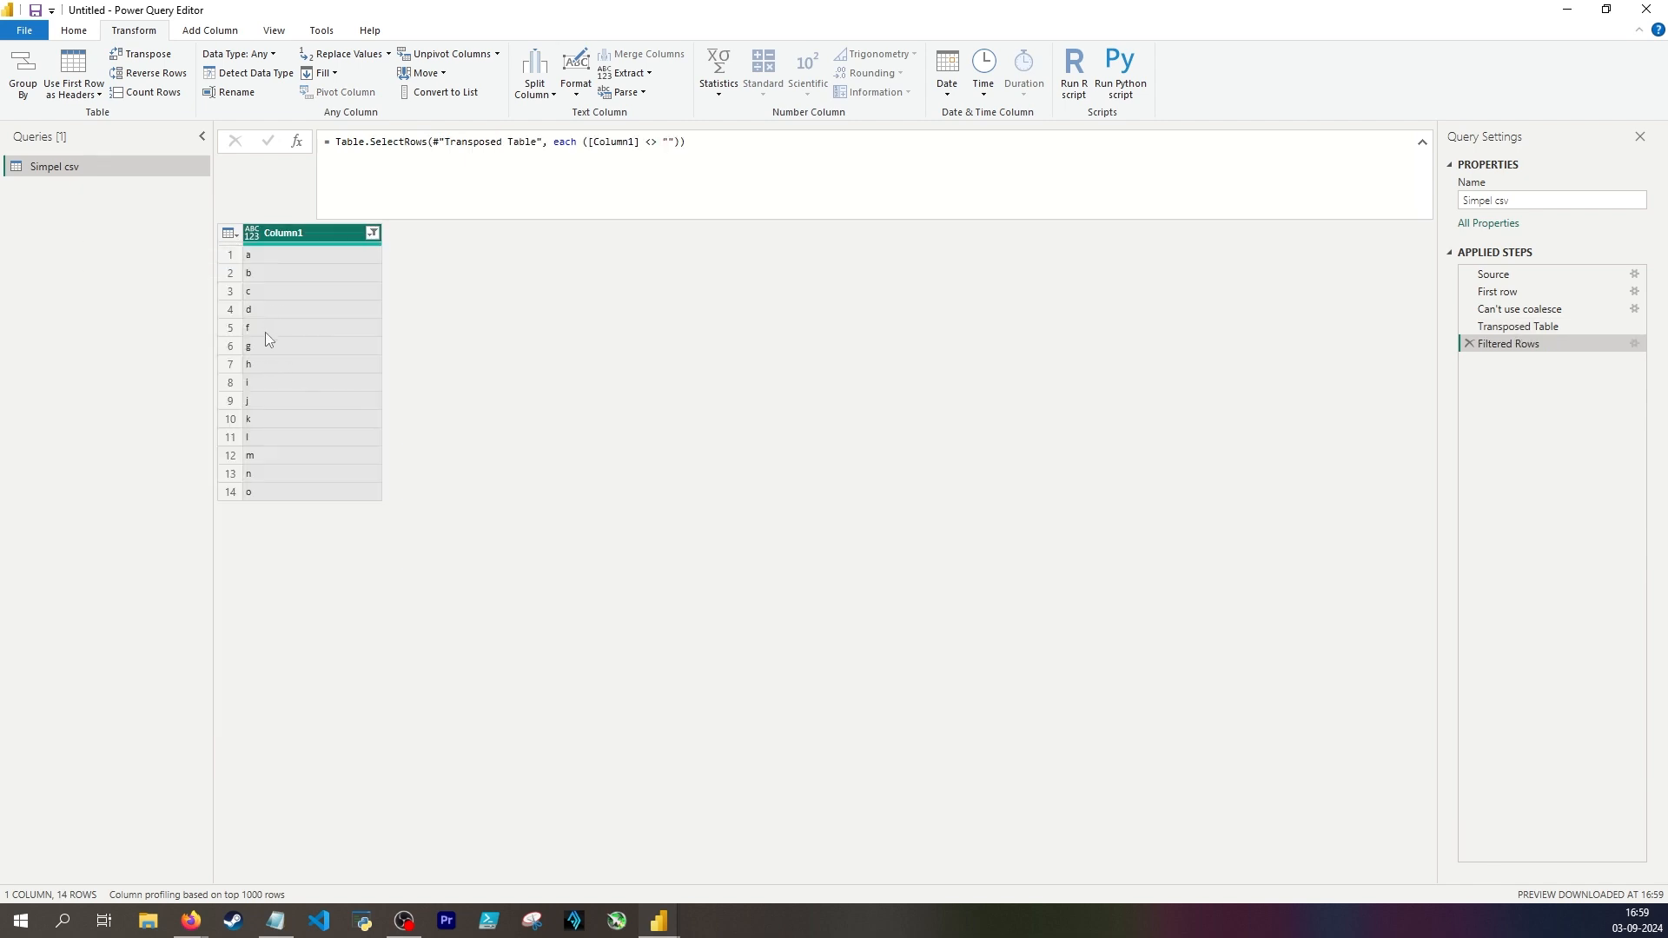
left_click(270, 322)
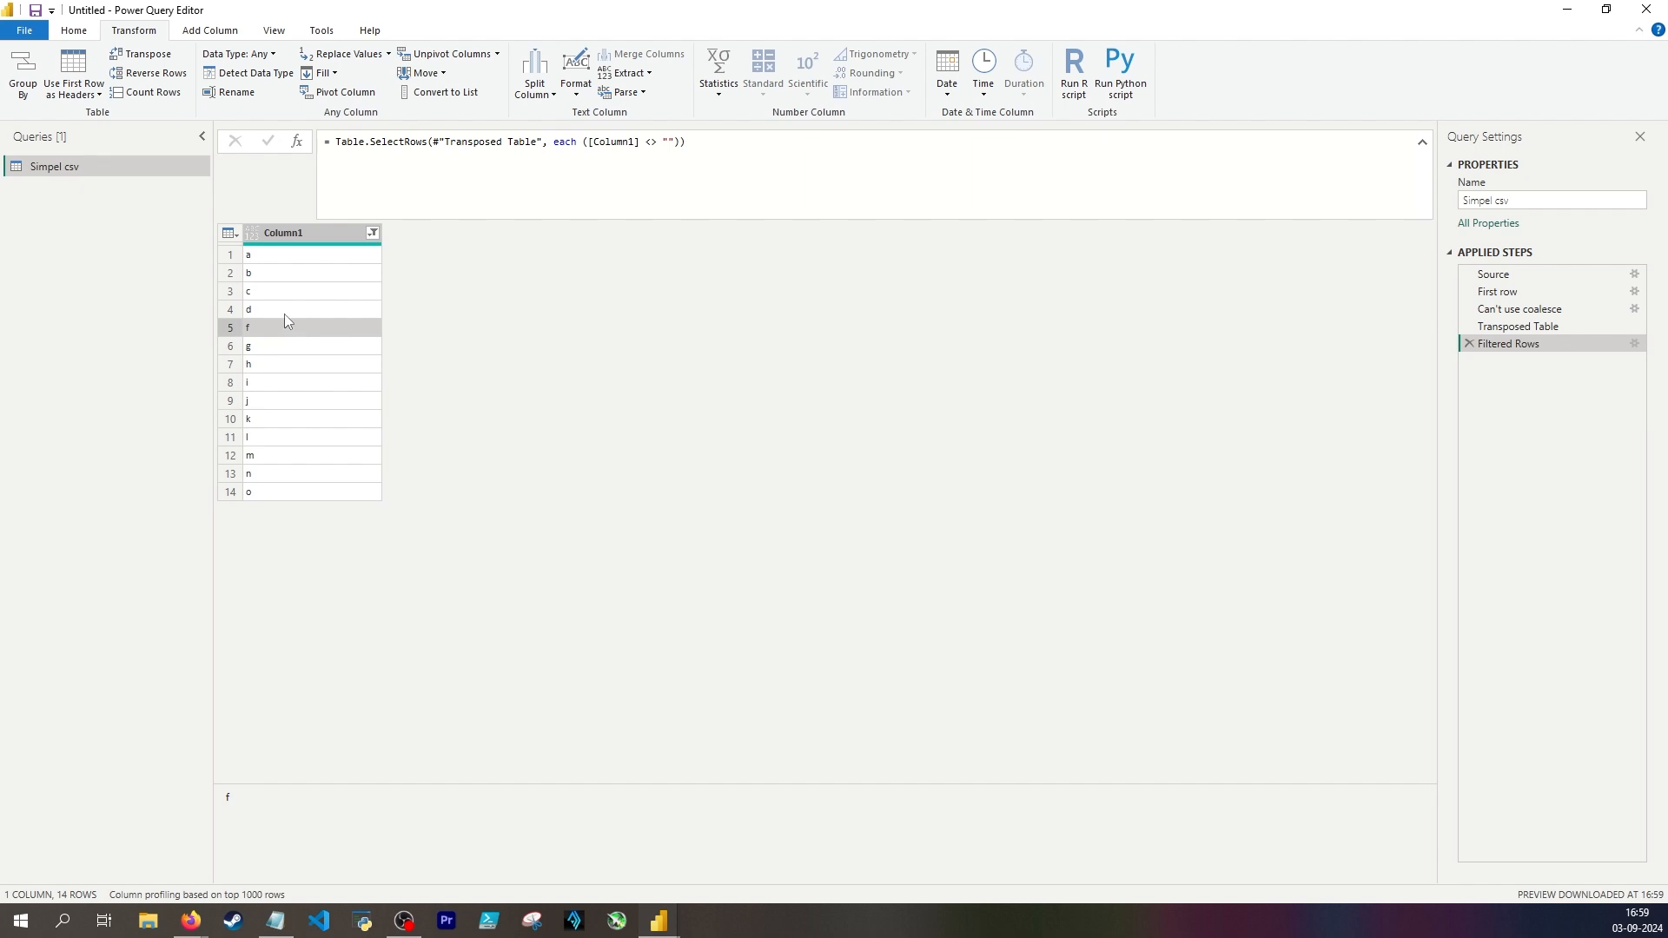
left_click(230, 494)
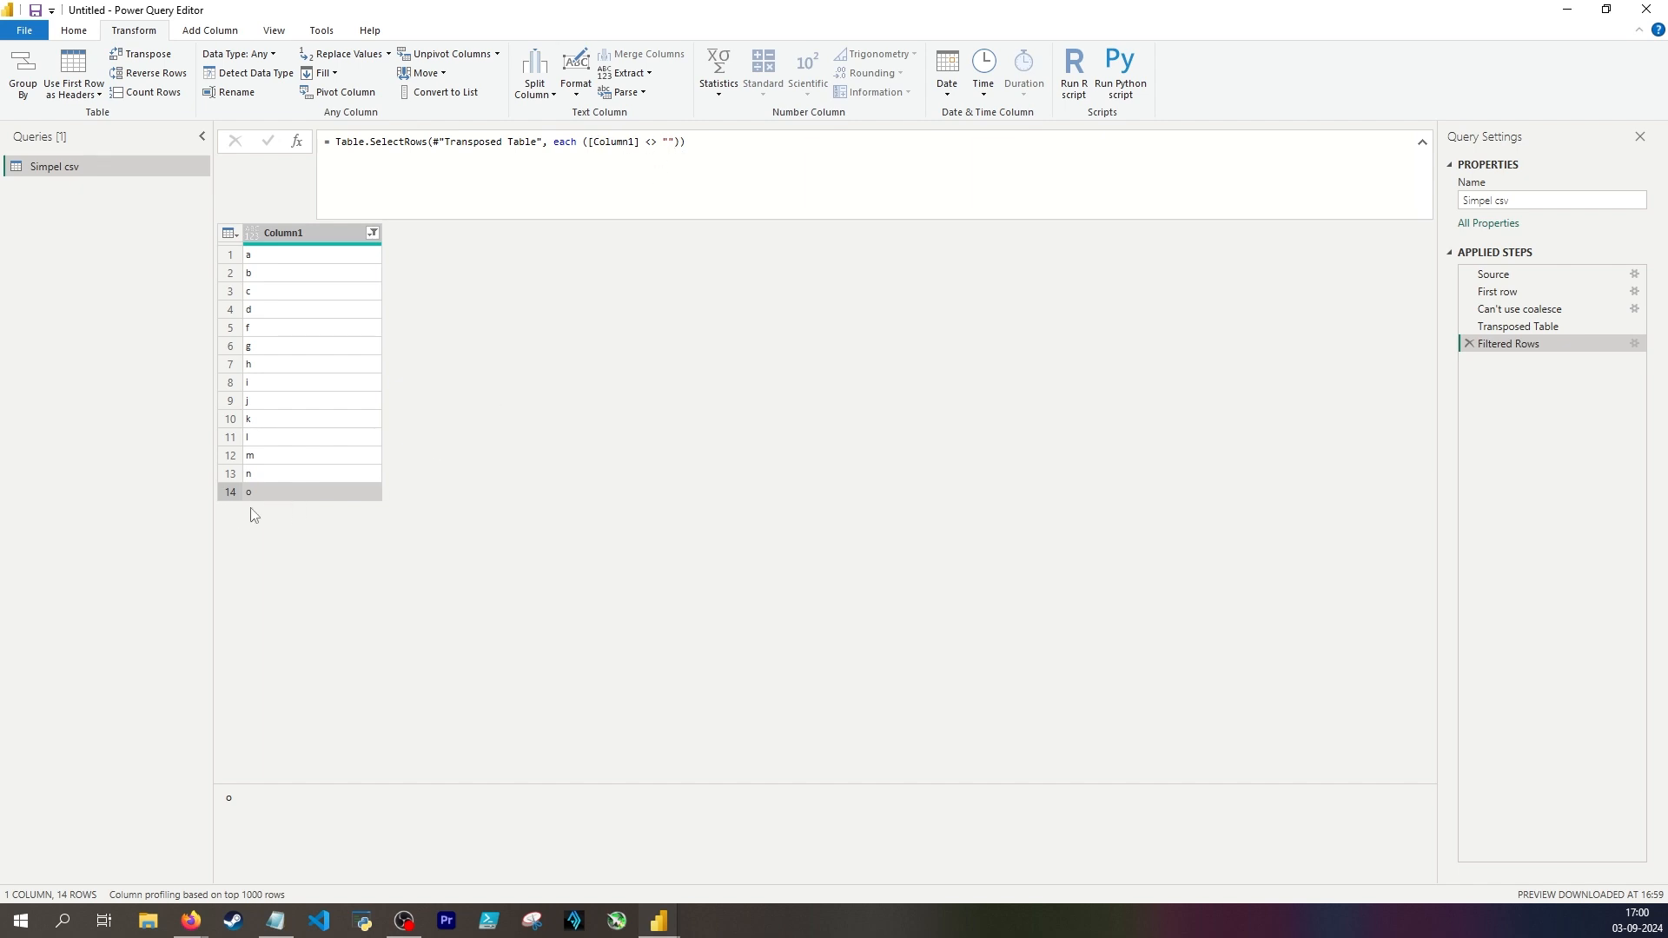
left_click(1470, 344)
Add an index column starting from 1 to the transposed table and check the index beside the last filled value.
left_click(209, 30)
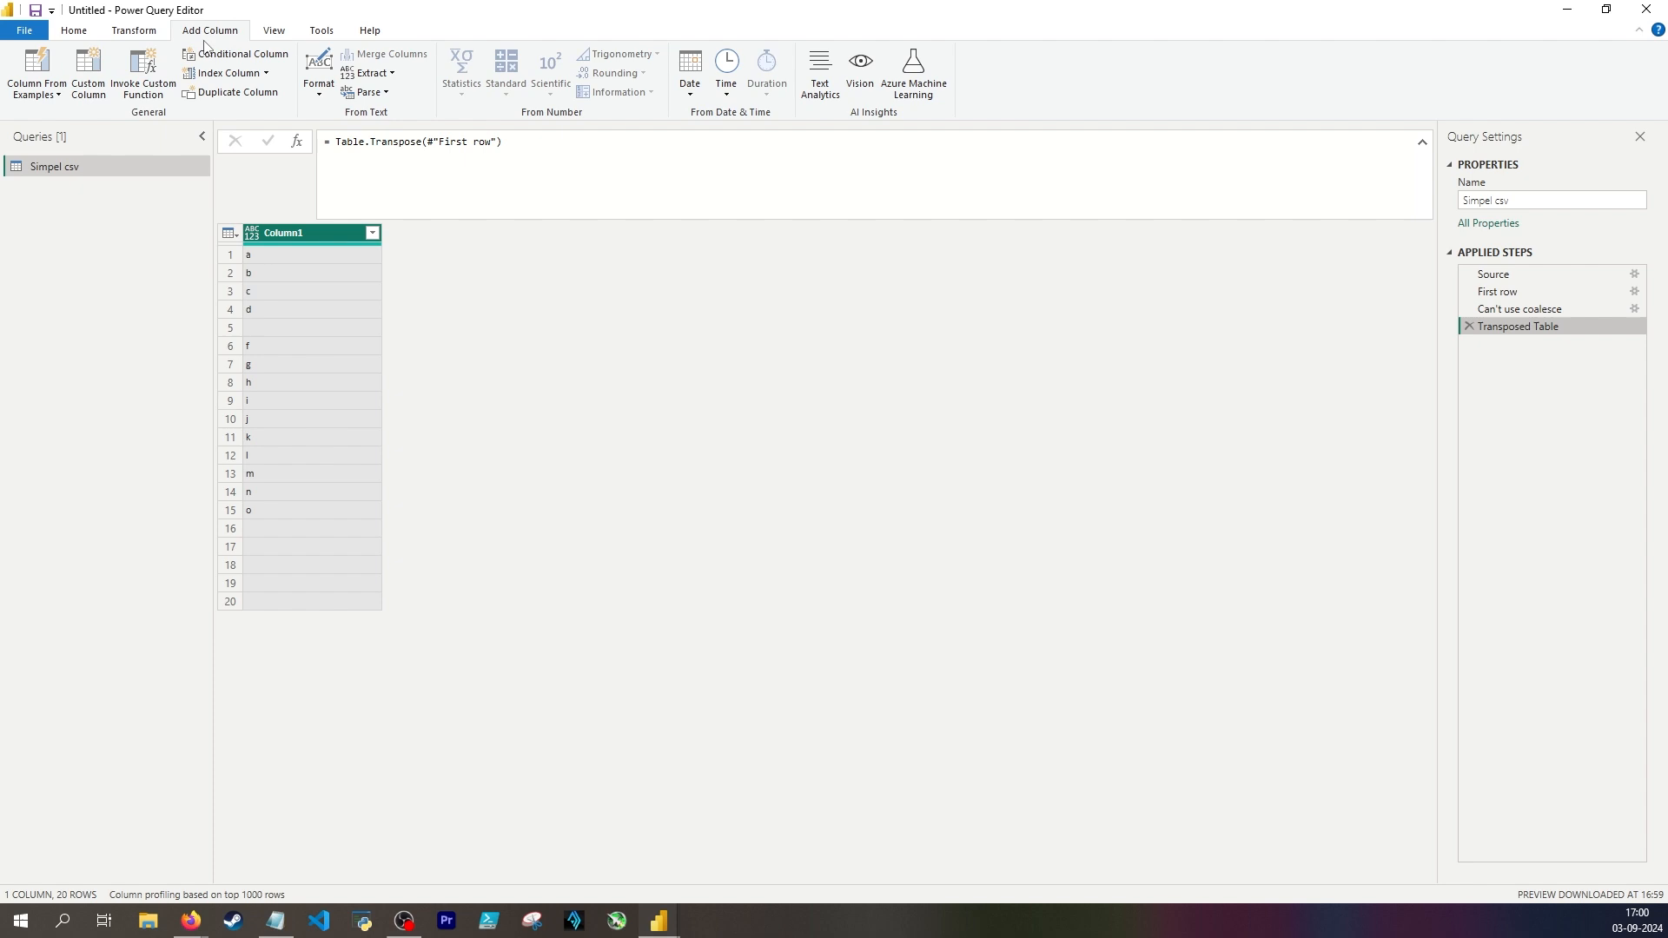
left_click(267, 73)
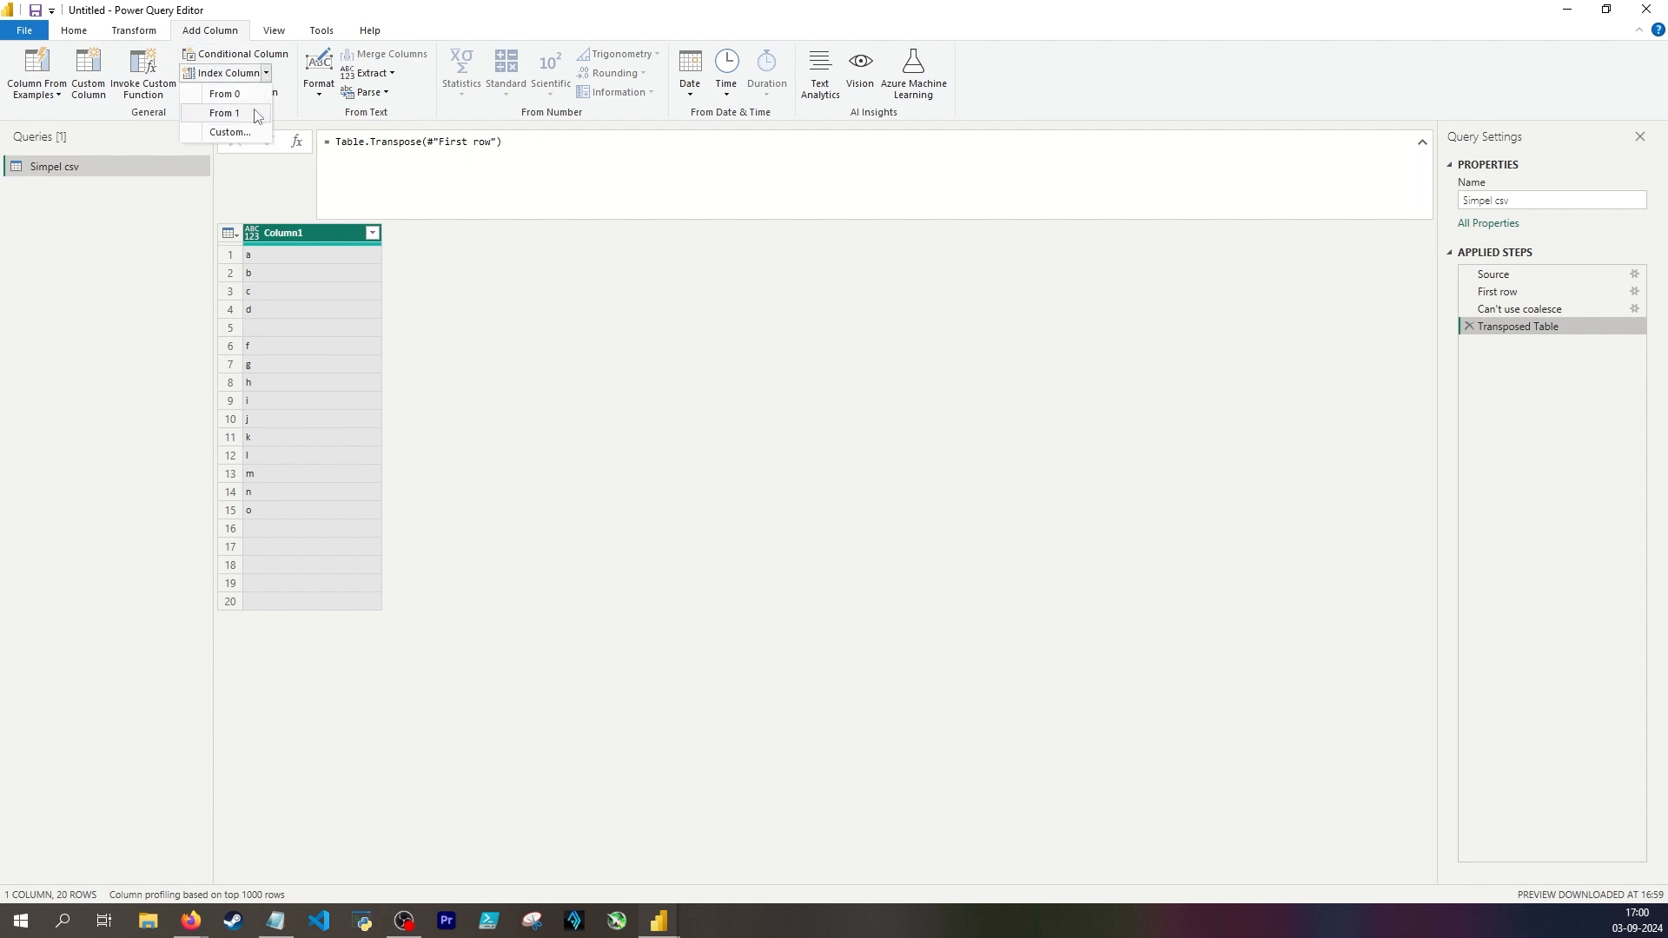
left_click(255, 114)
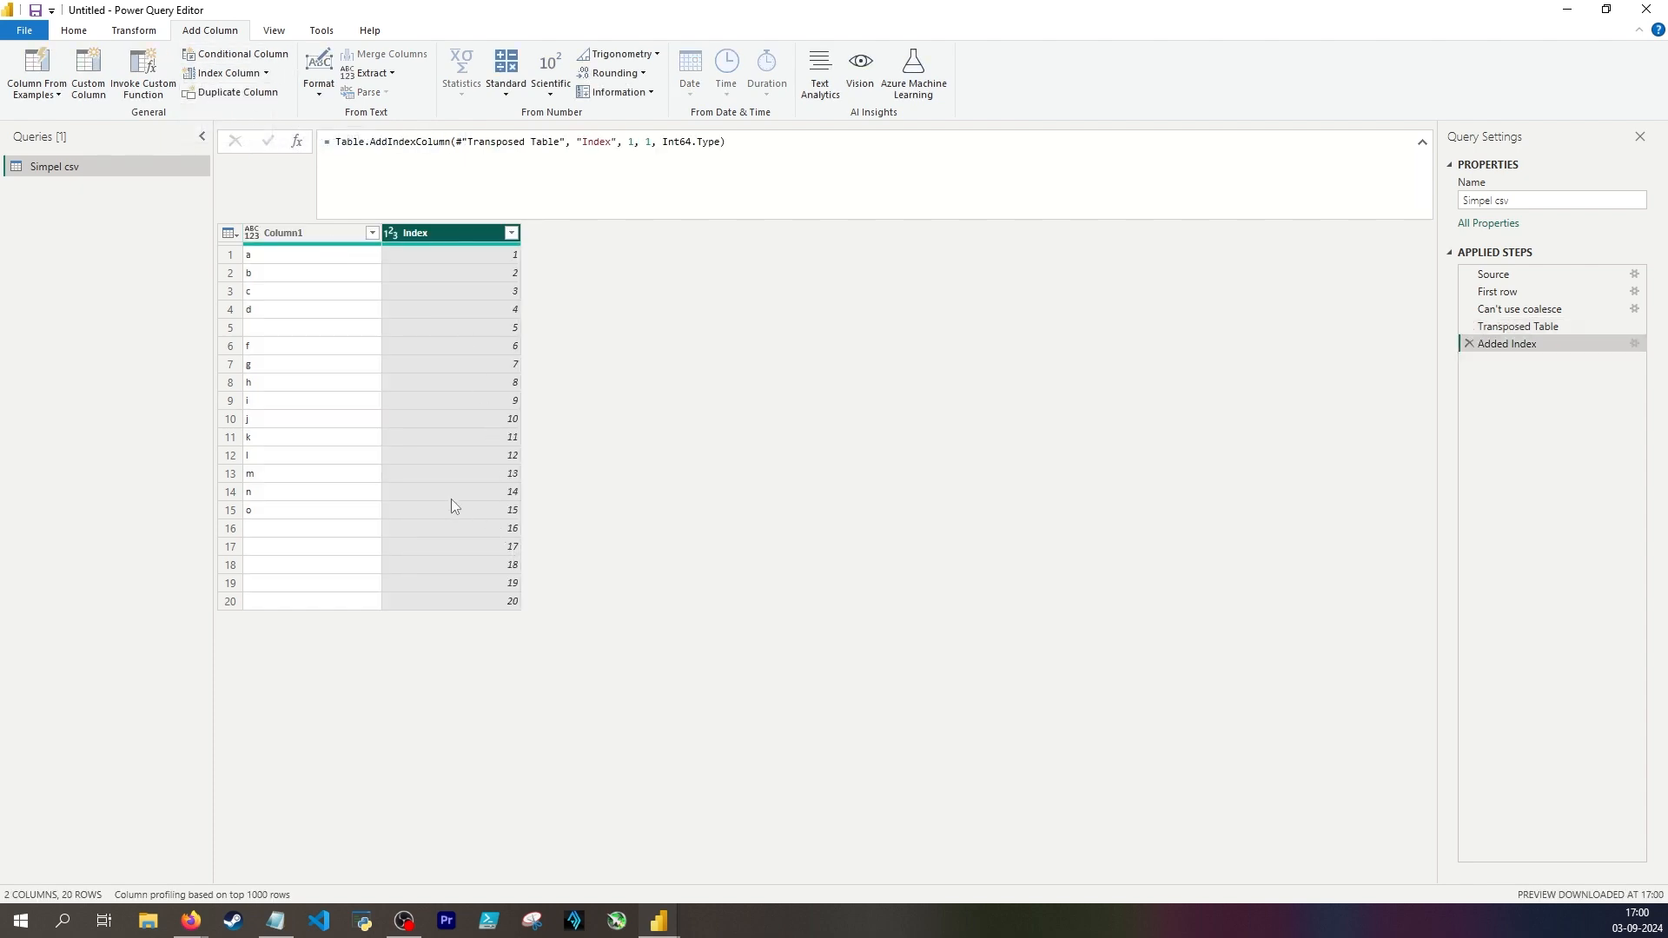
left_click(230, 510)
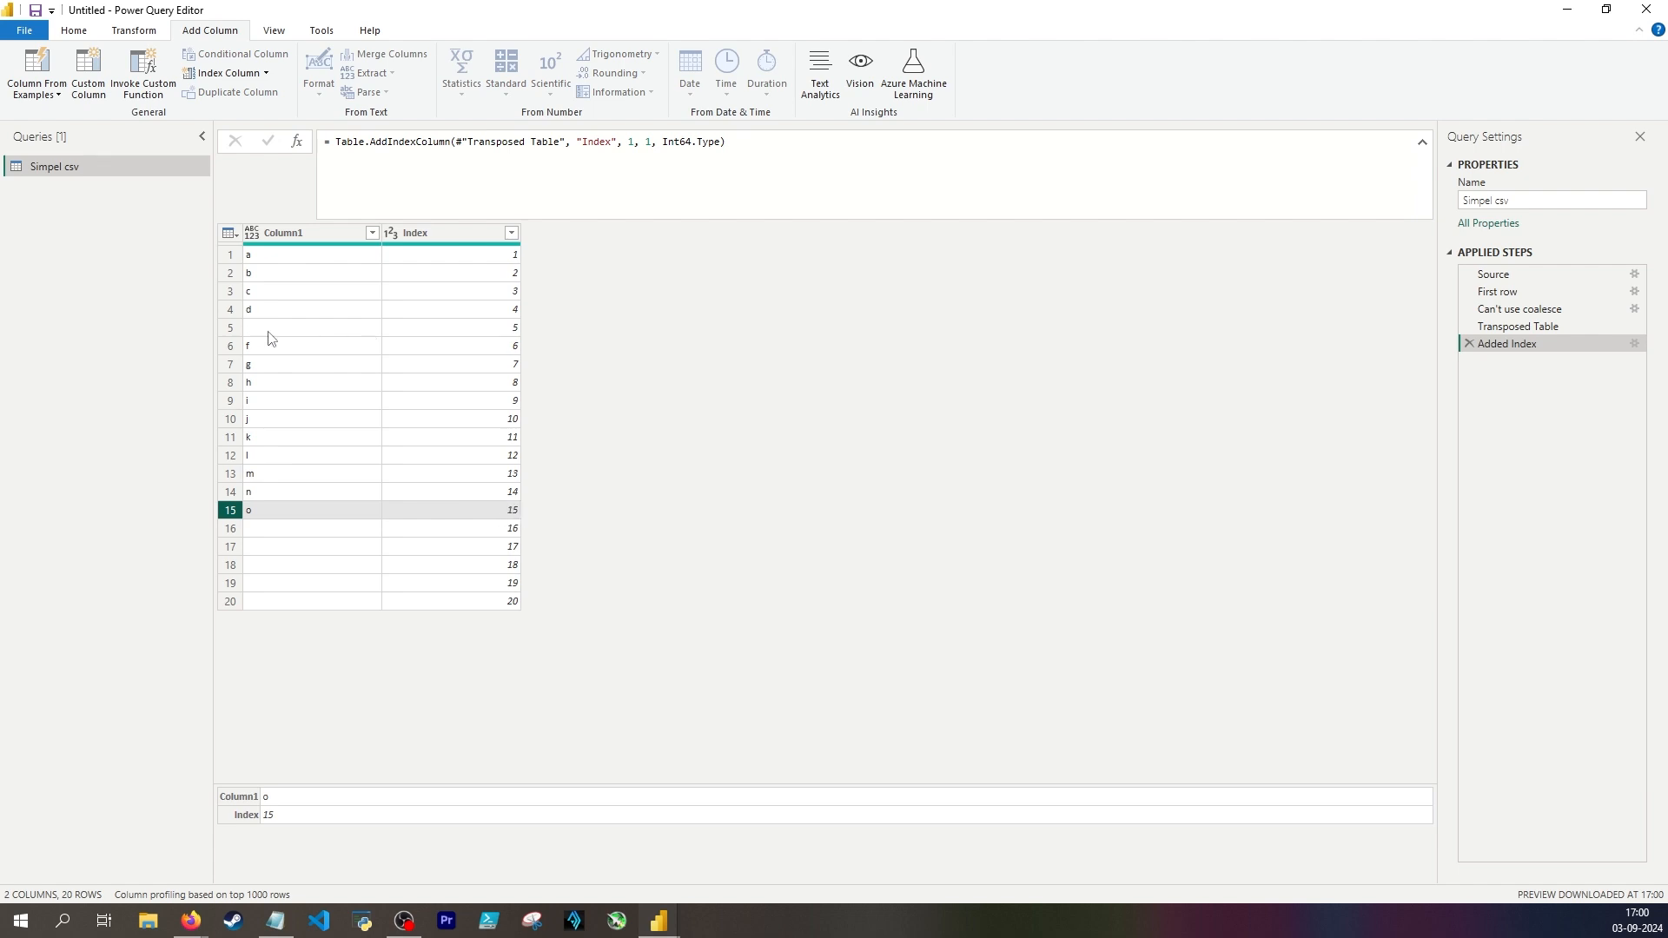
Filter the blank values out of Column1 and check the index of the last remaining row.
left_click(372, 233)
left_click(126, 432)
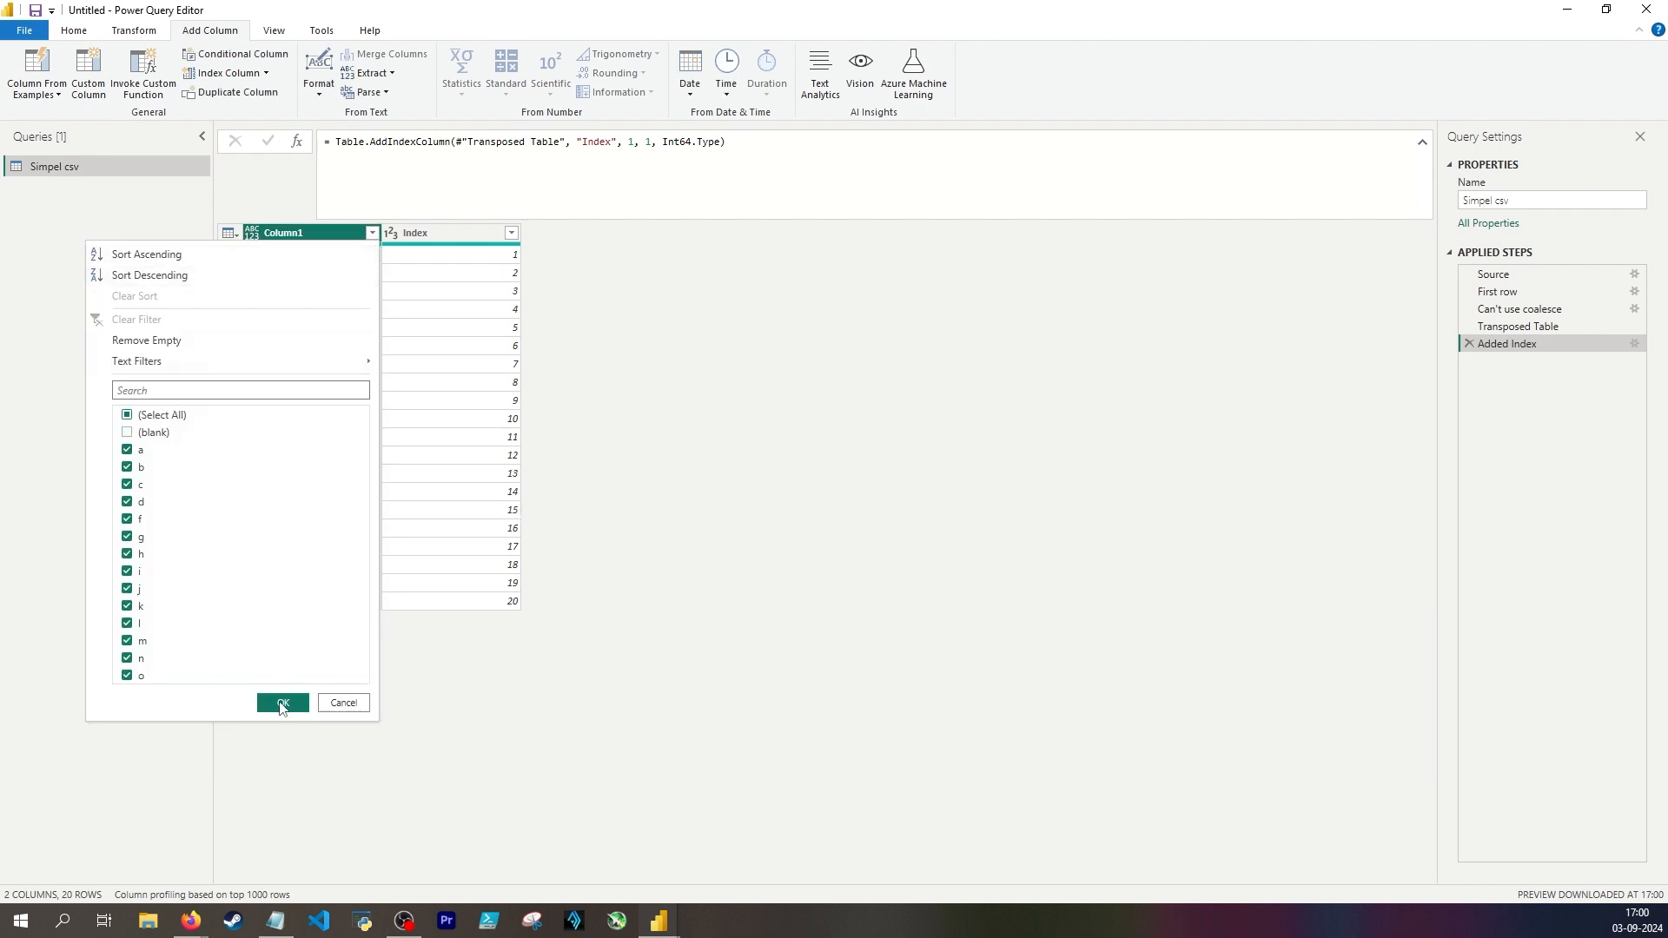
left_click(281, 701)
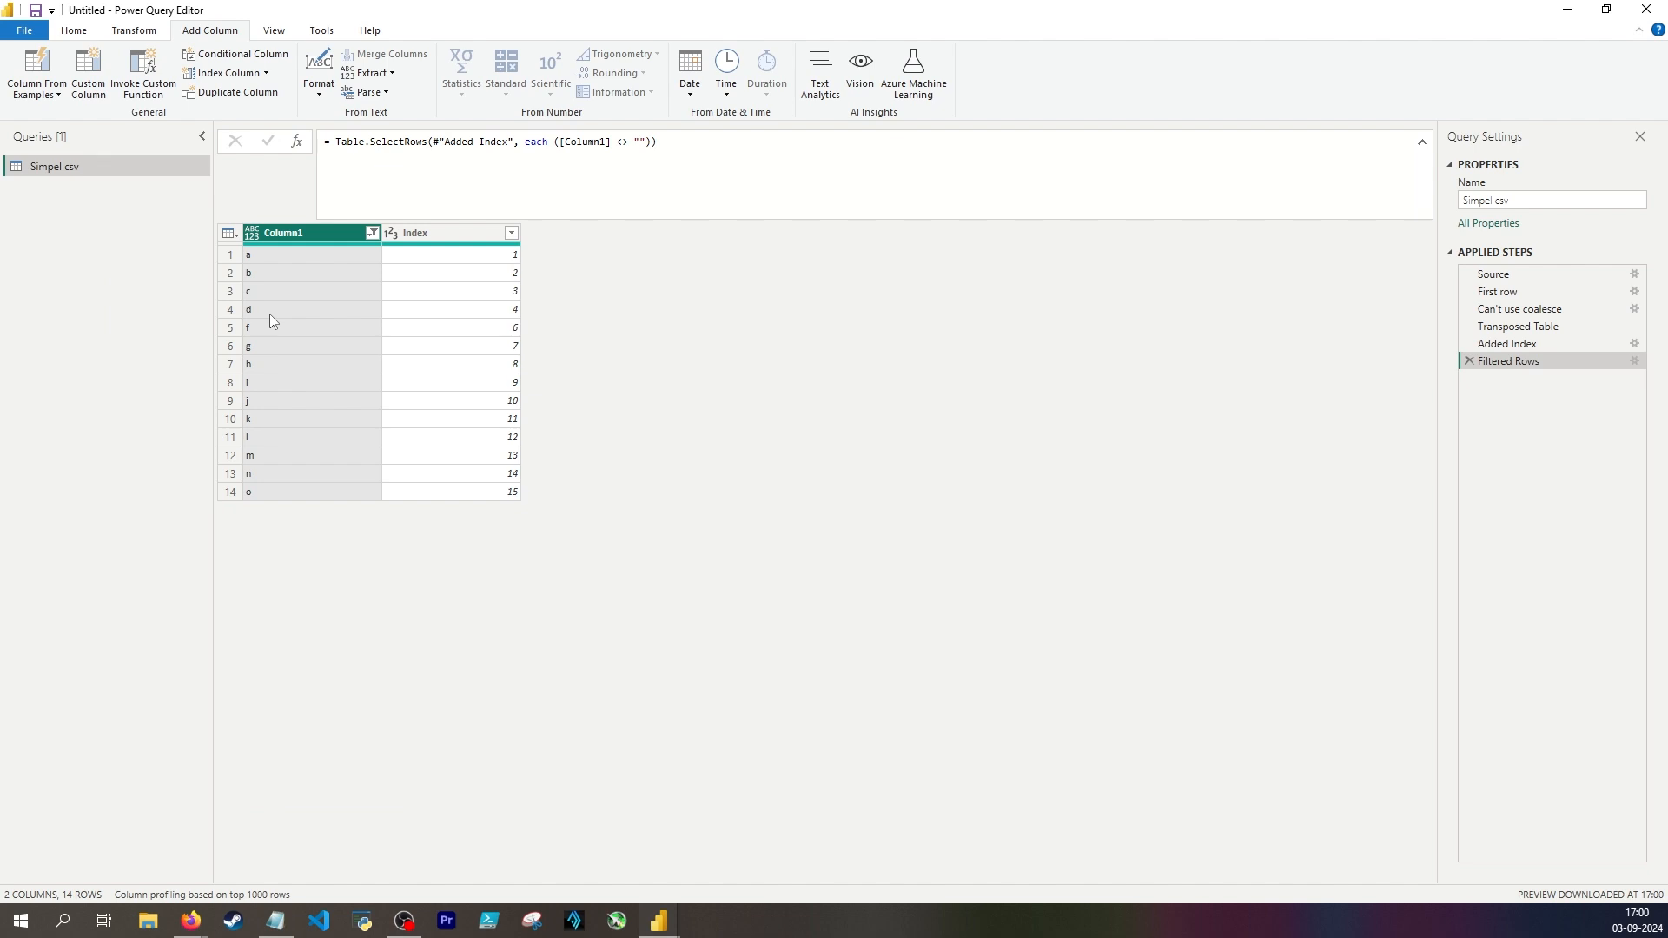
left_click(455, 492)
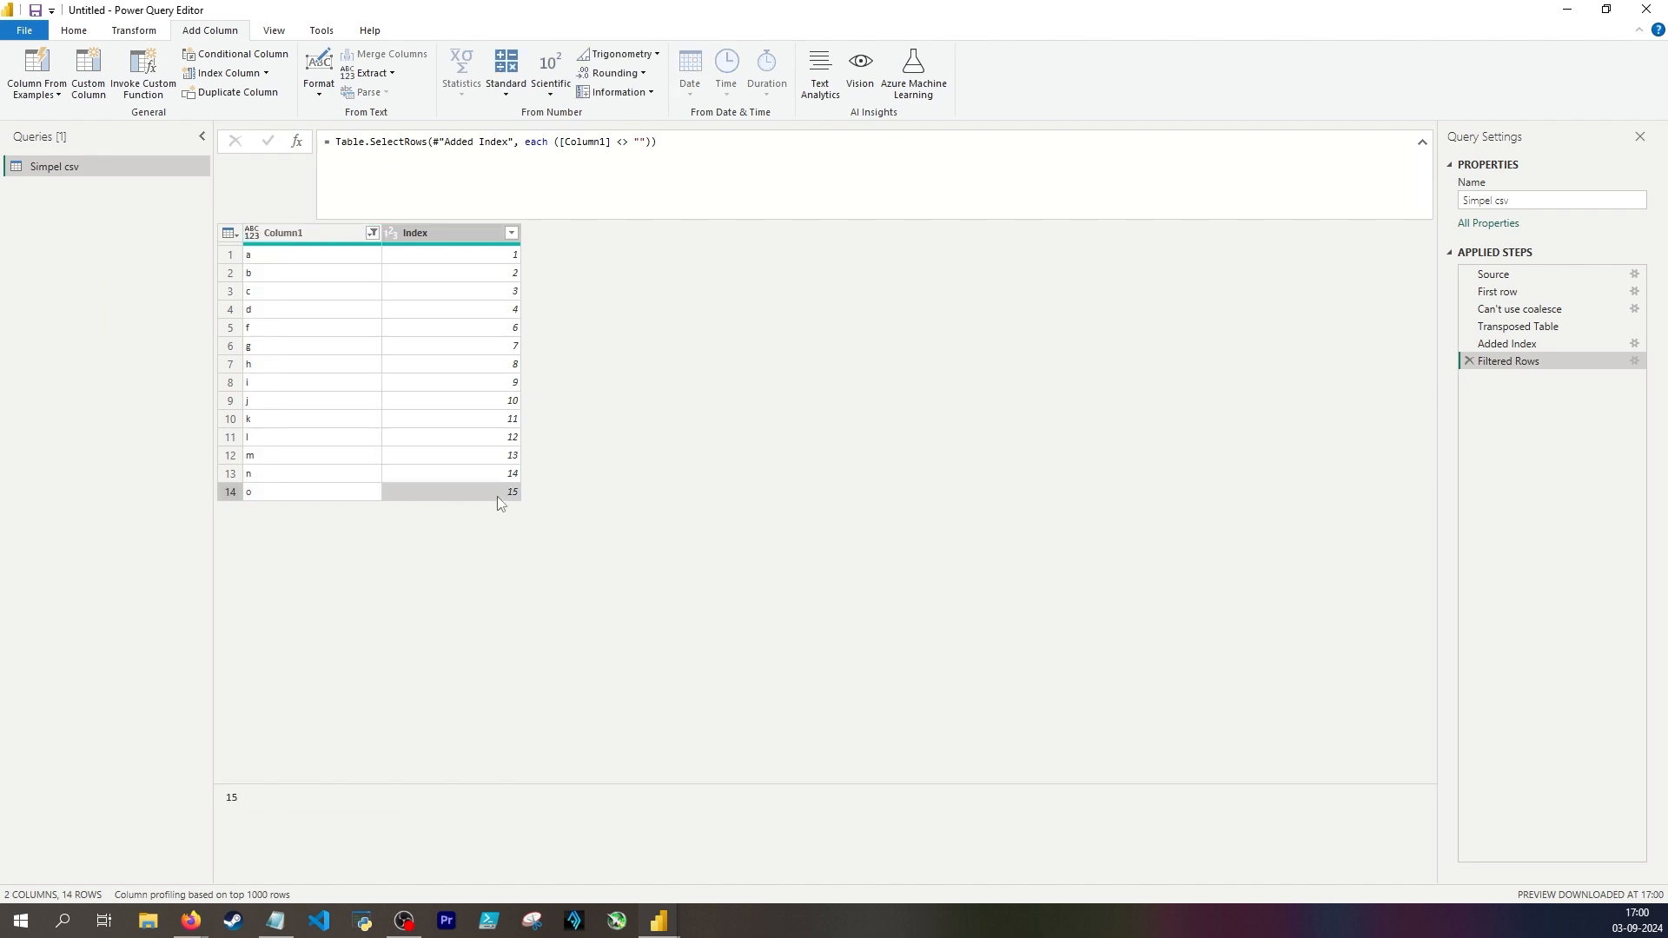
Check the last row's value and index, and sort the filtered table by Index in descending order.
left_click(295, 490)
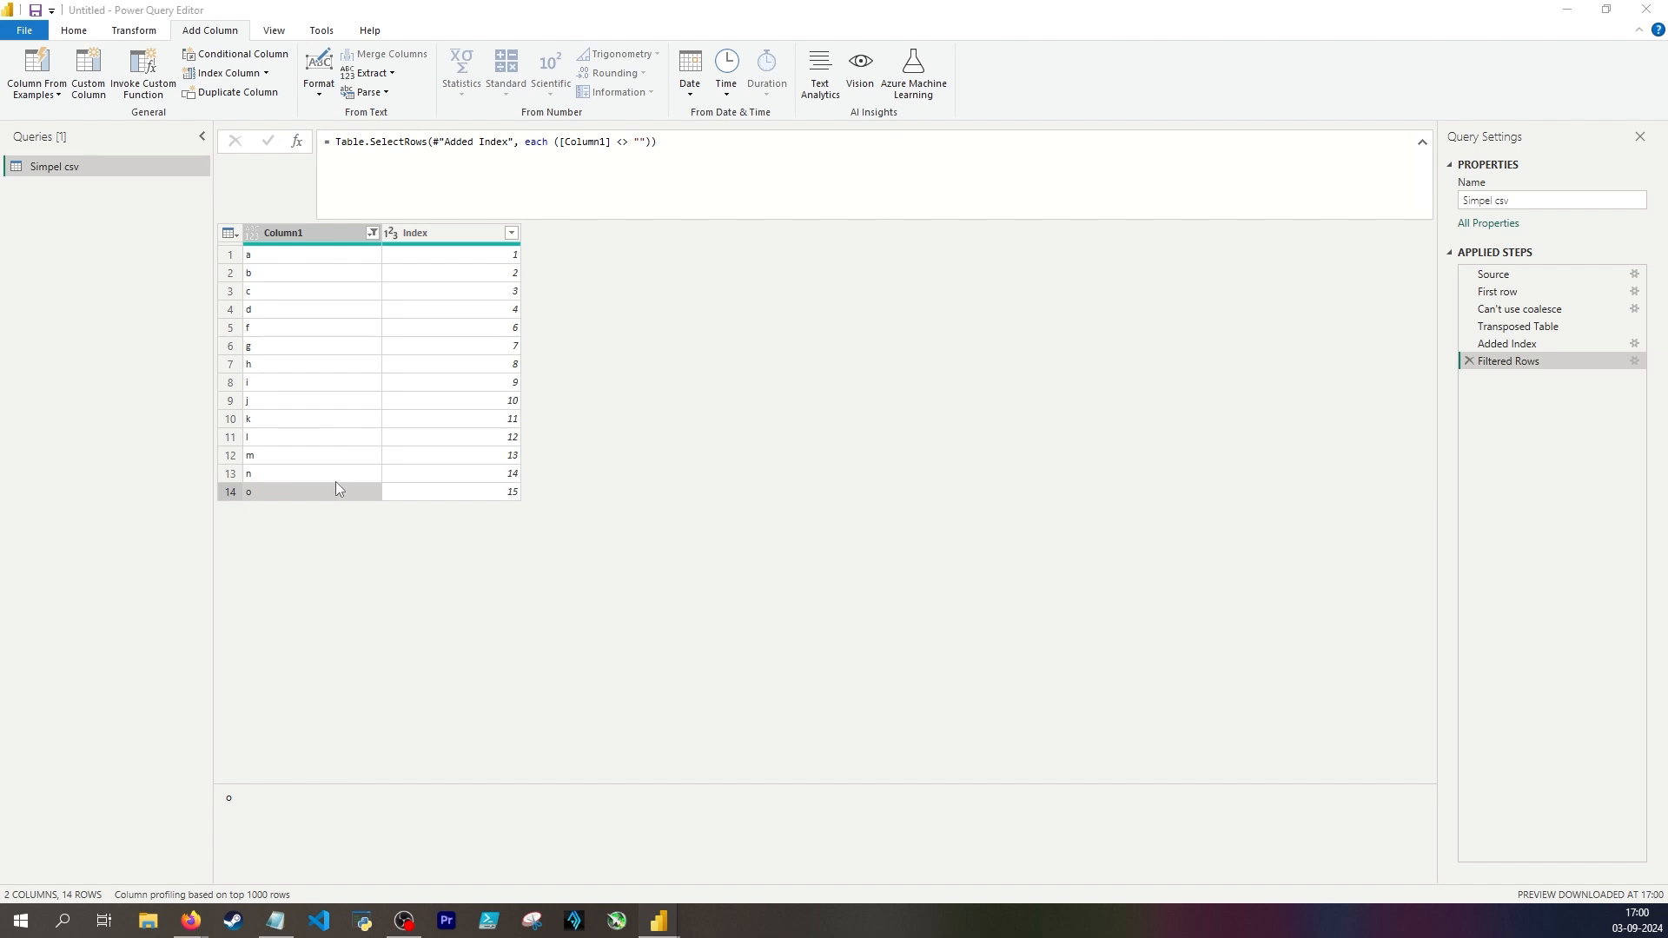
left_click(432, 496)
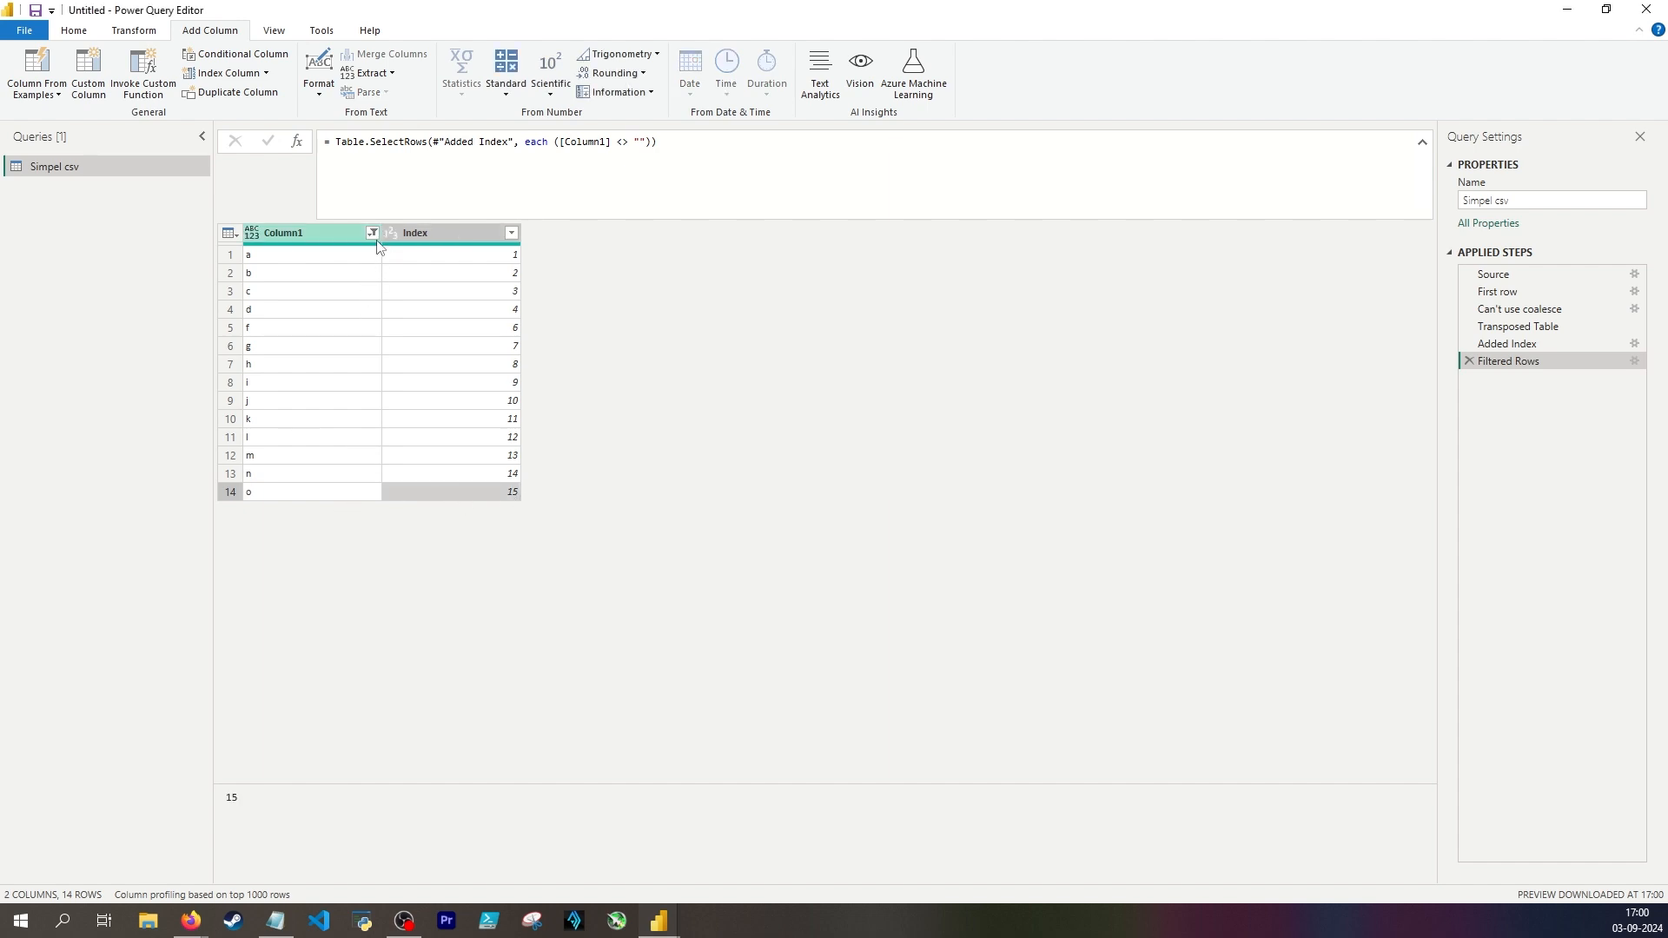
left_click(512, 233)
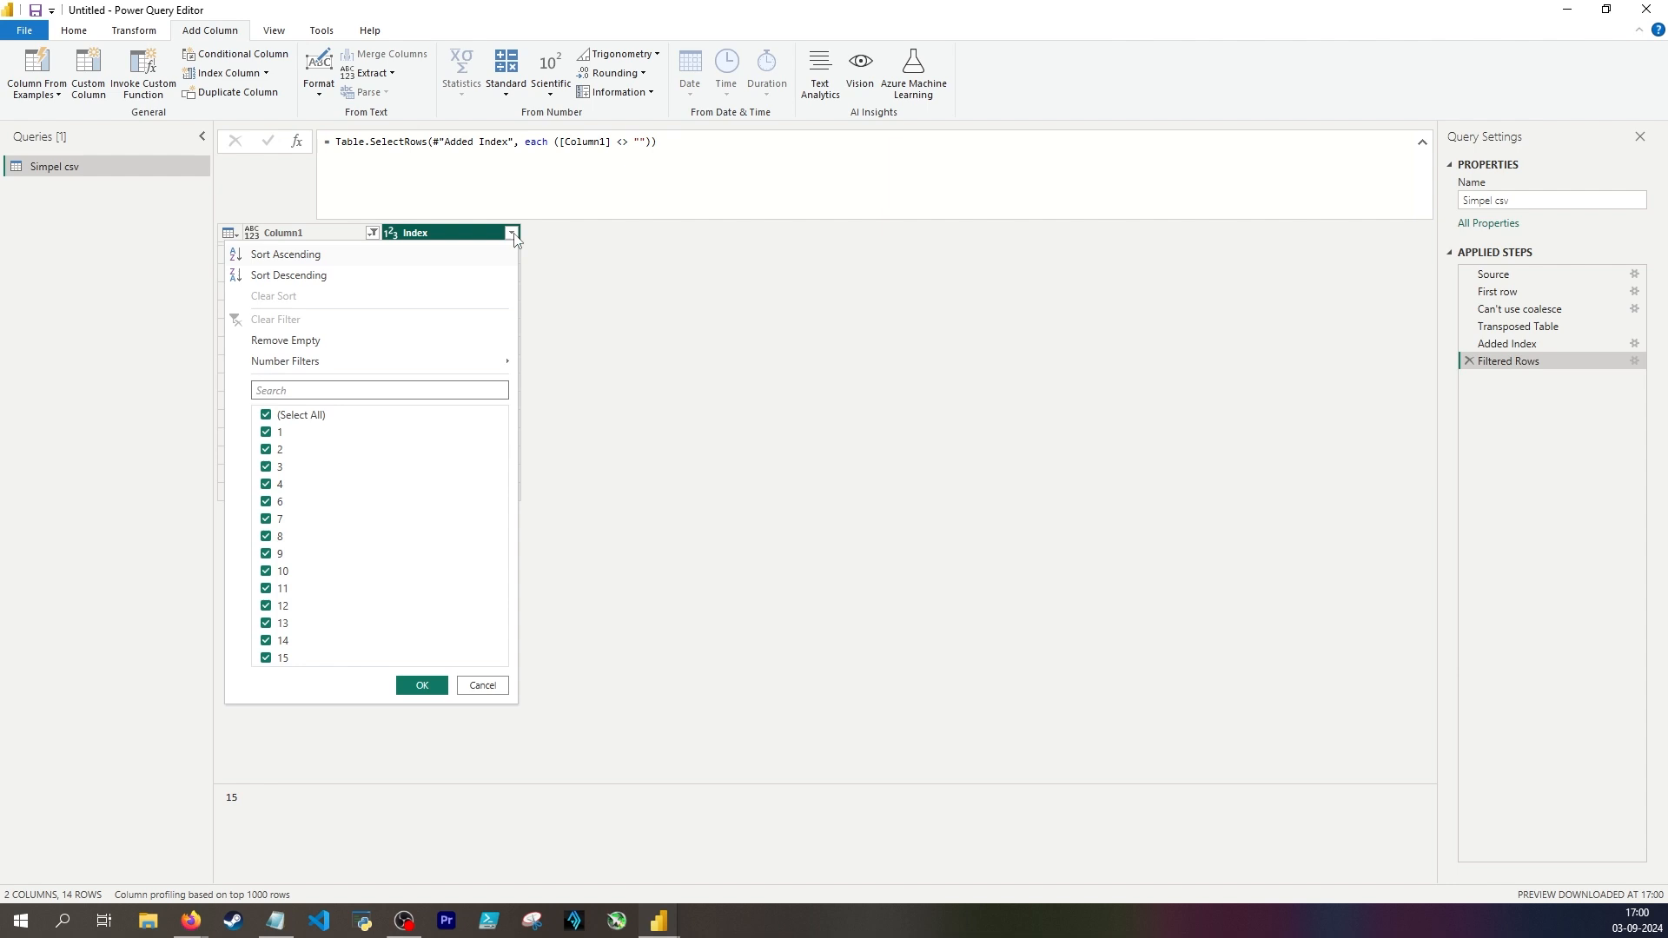
left_click(436, 276)
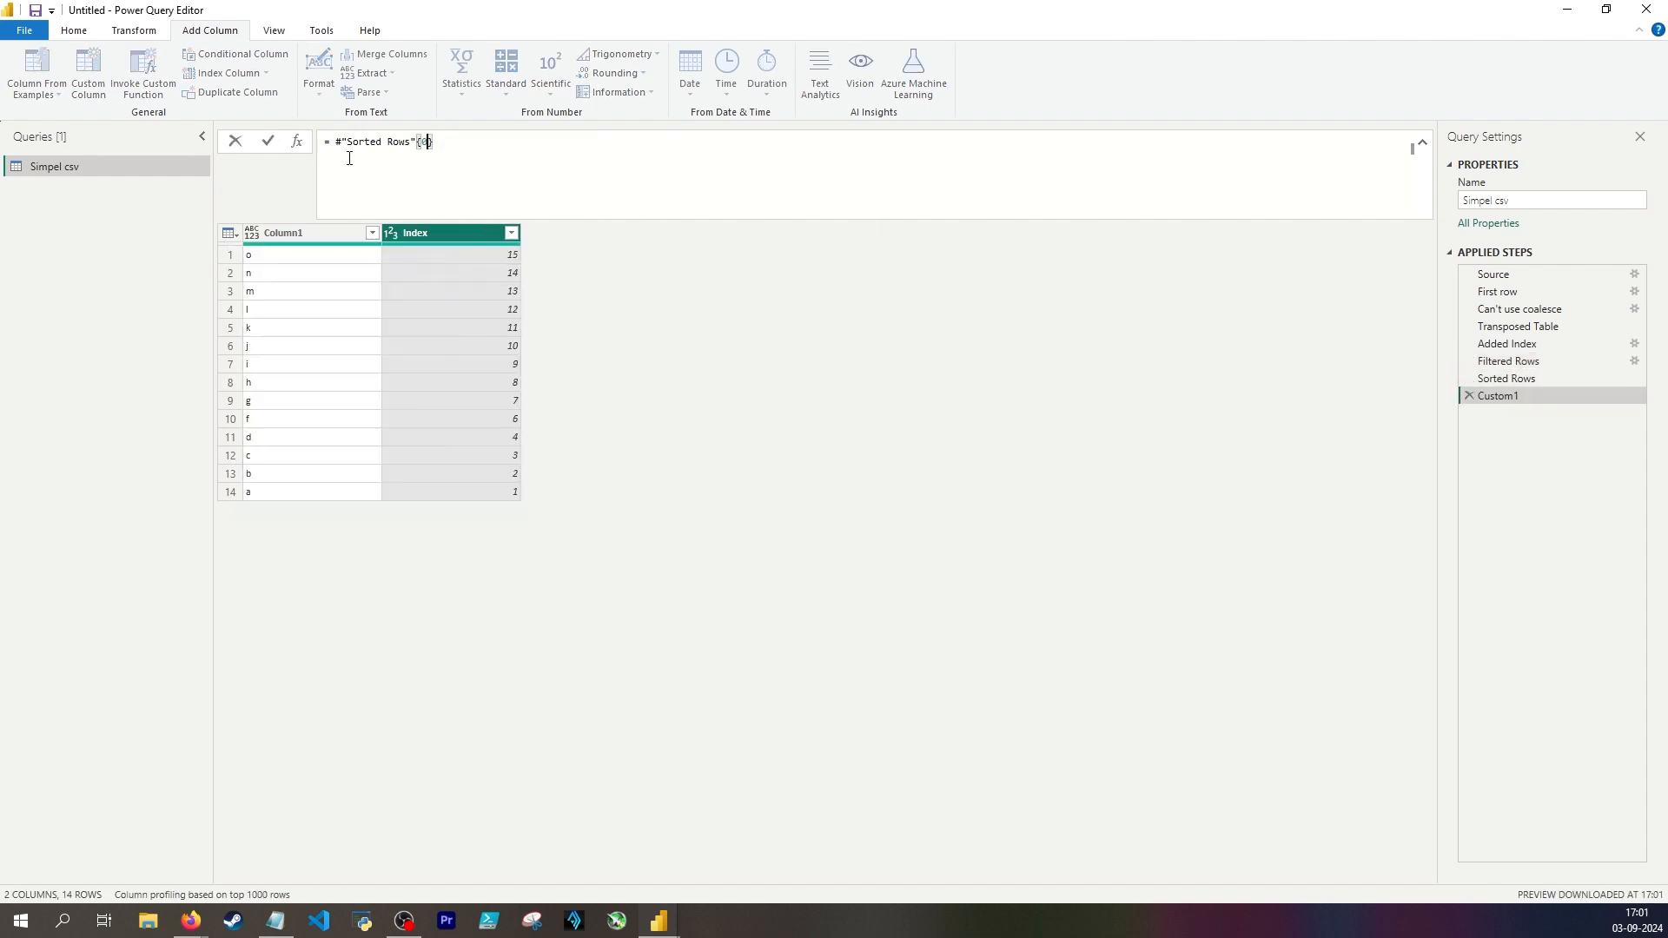
Add a custom step with the formula #"Sorted Rows"{0}[Index] and name it Last column index.
key("Return")
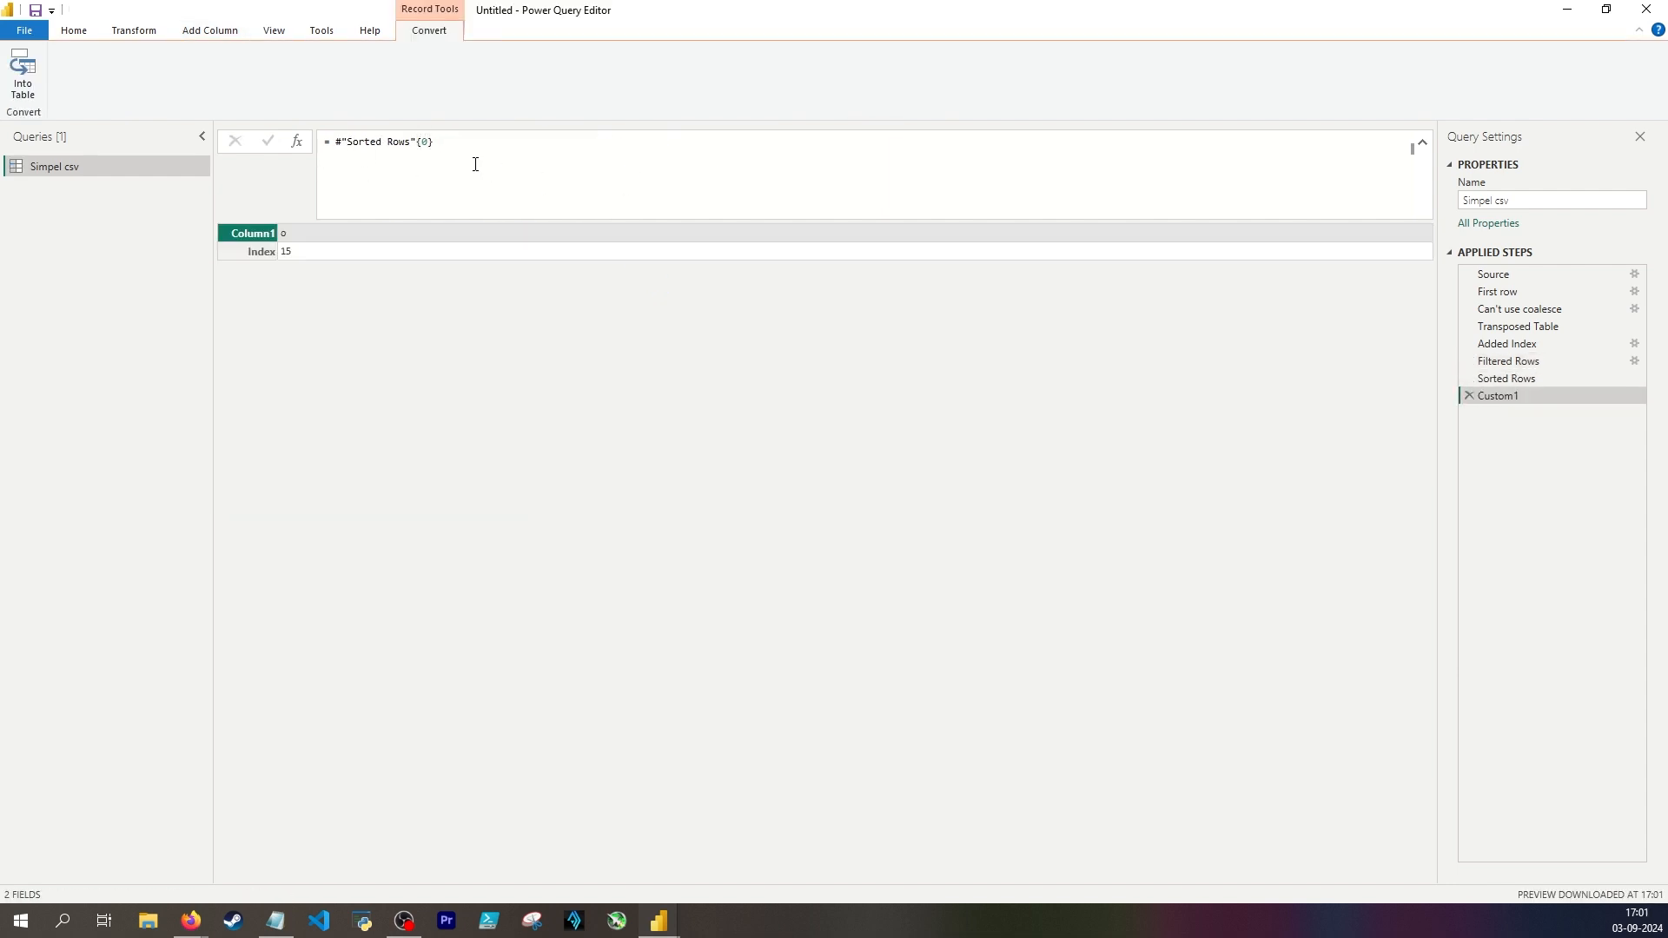
left_click(500, 159)
type("[Index]")
key("Return")
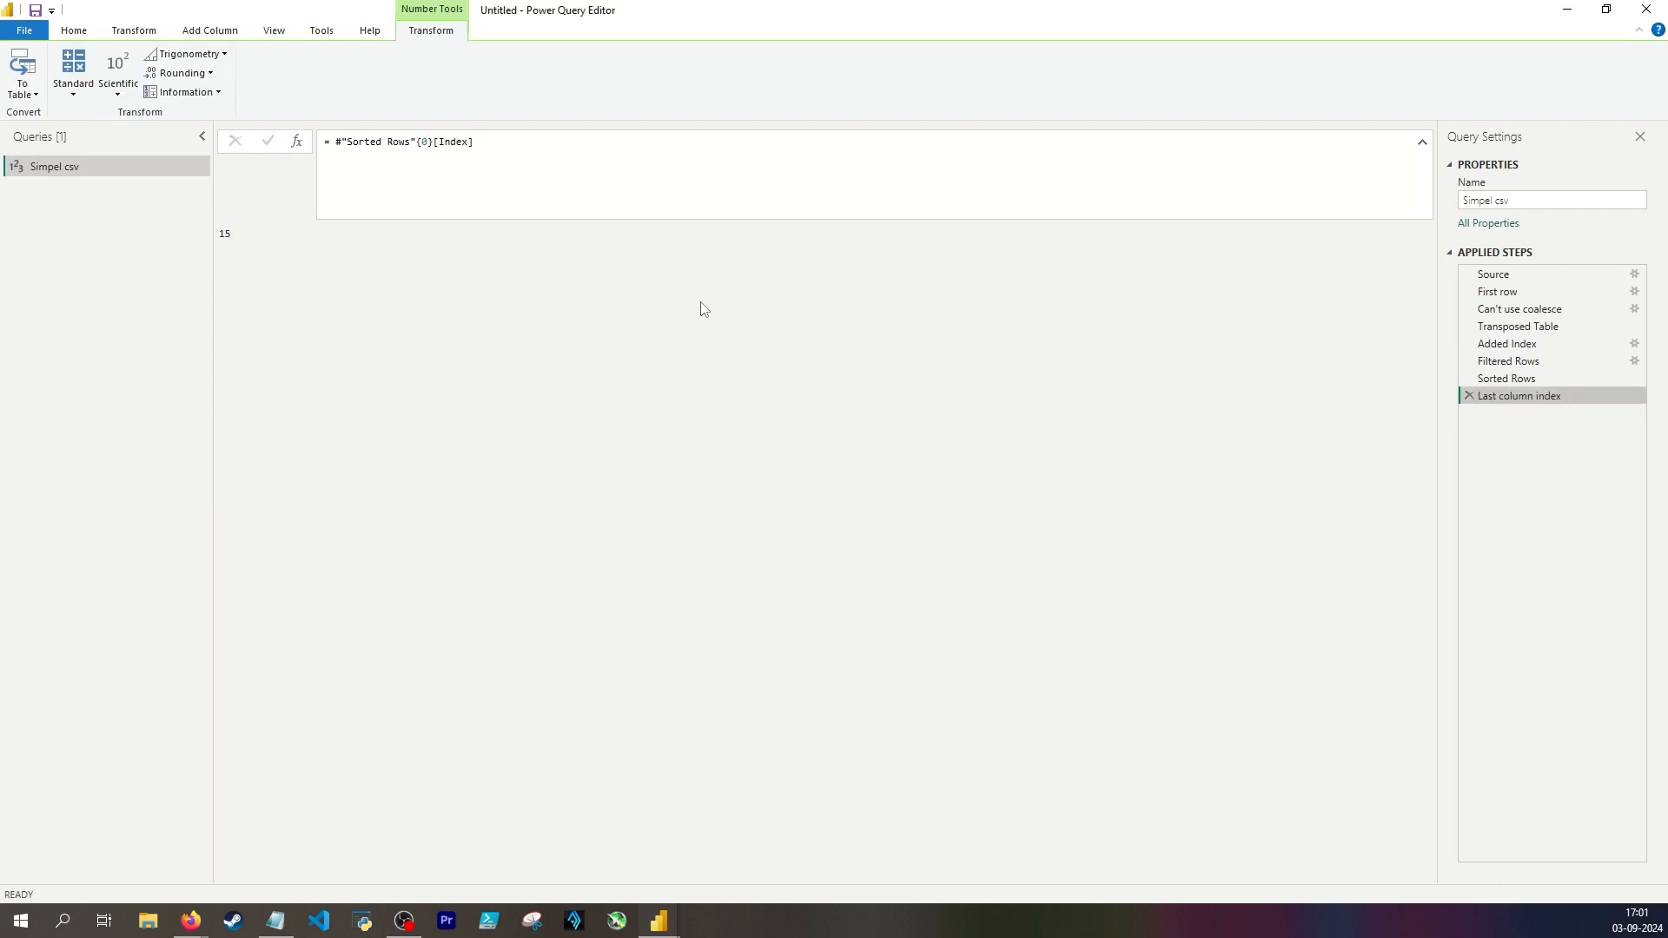
Create a blank query with the Csv.Document formula from Simpel csv's Source step, setting Columns to #"Simpel csv", and read the resulting message.
left_click(1535, 271)
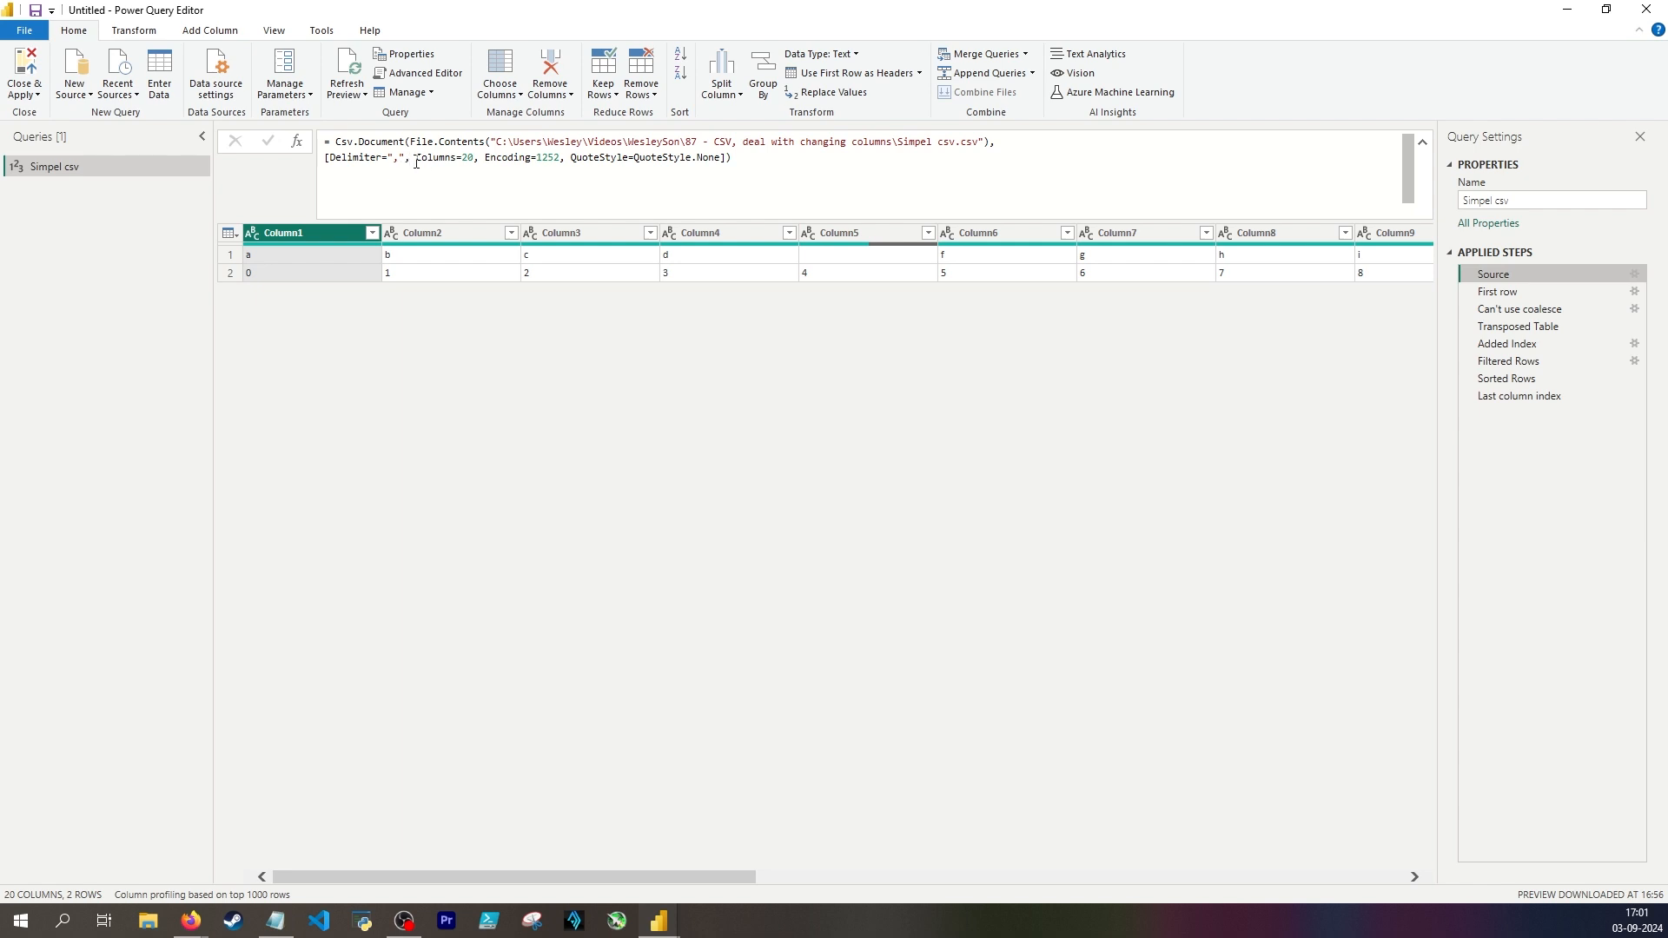
left_click(1536, 398)
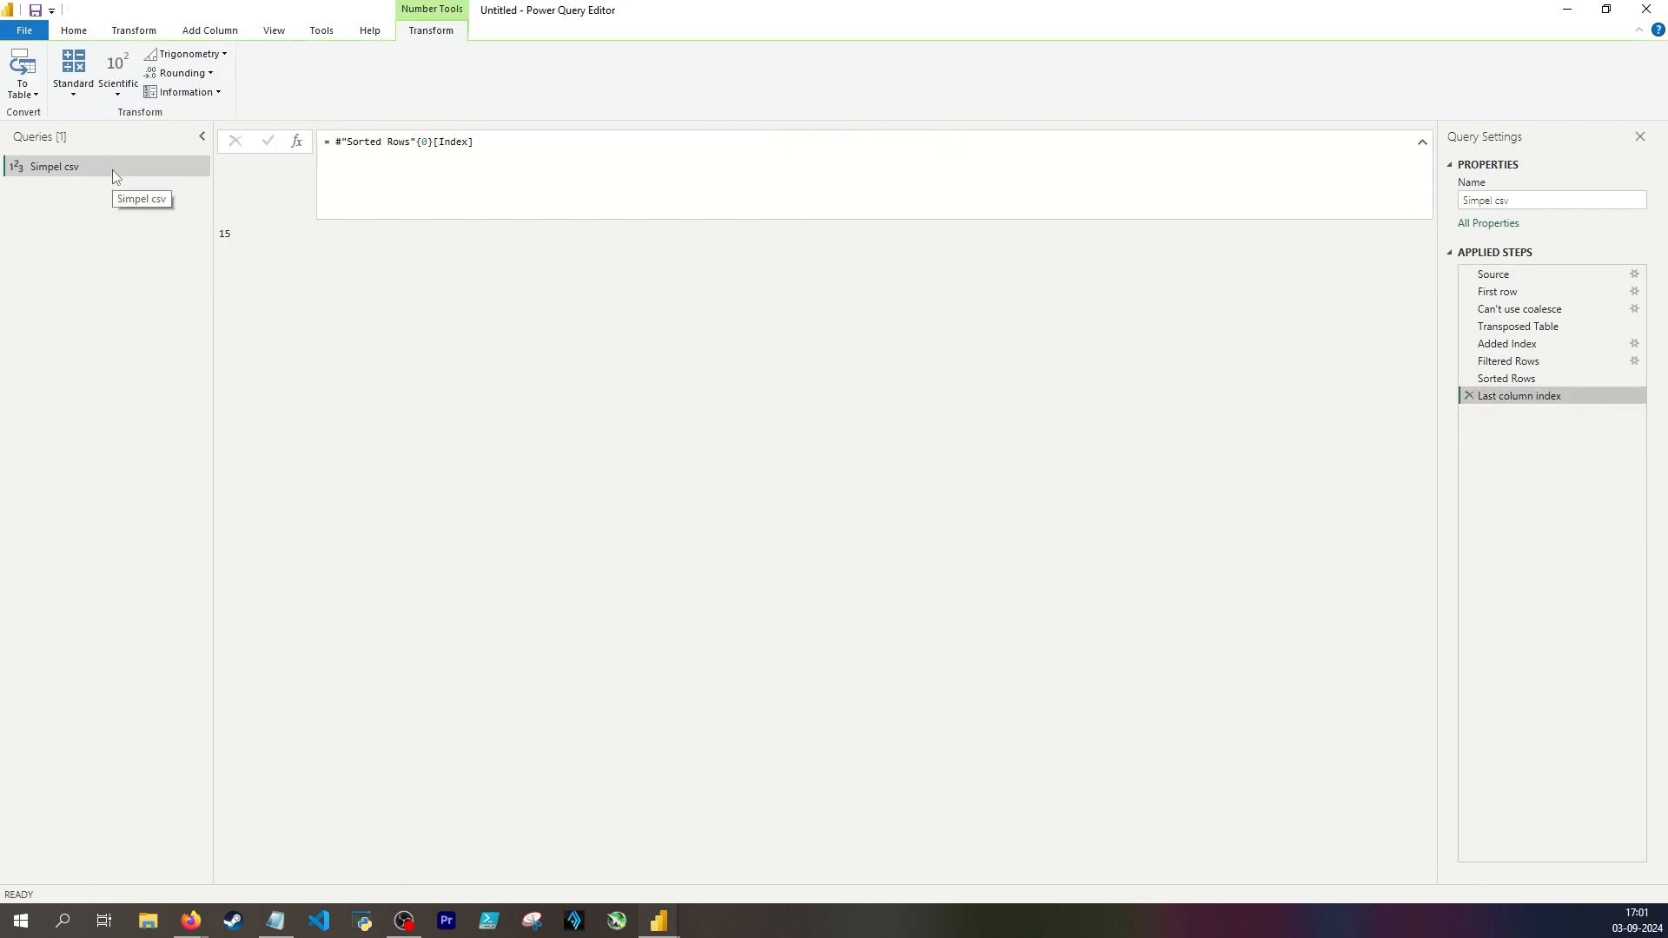
right_click(75, 198)
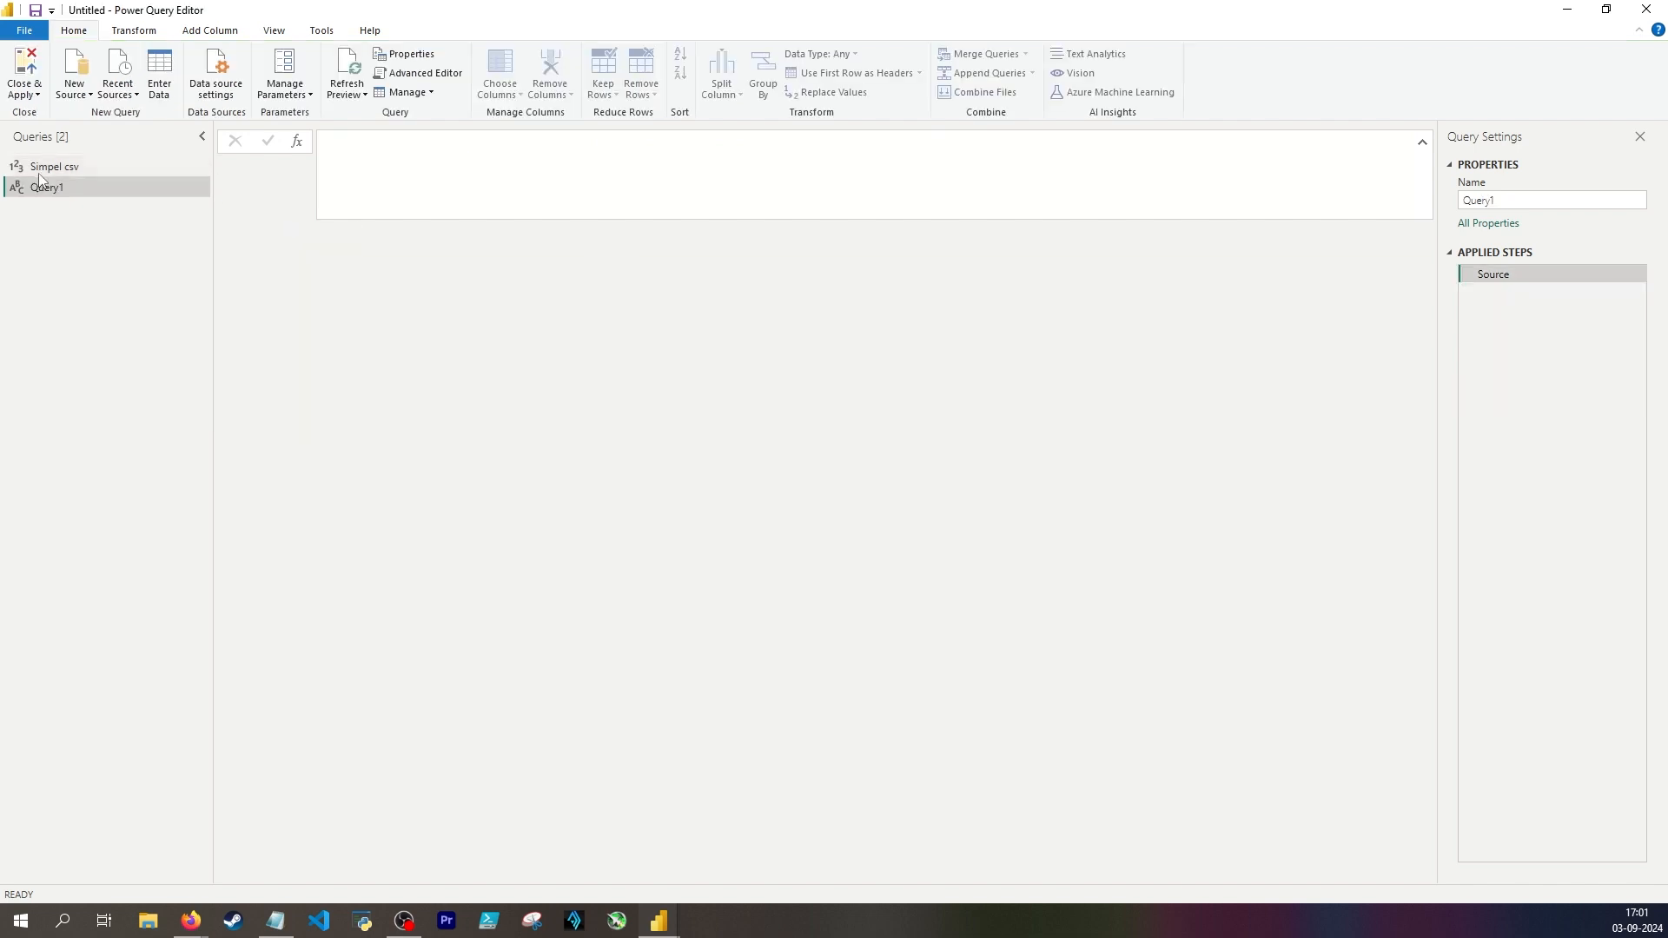
left_click(40, 170)
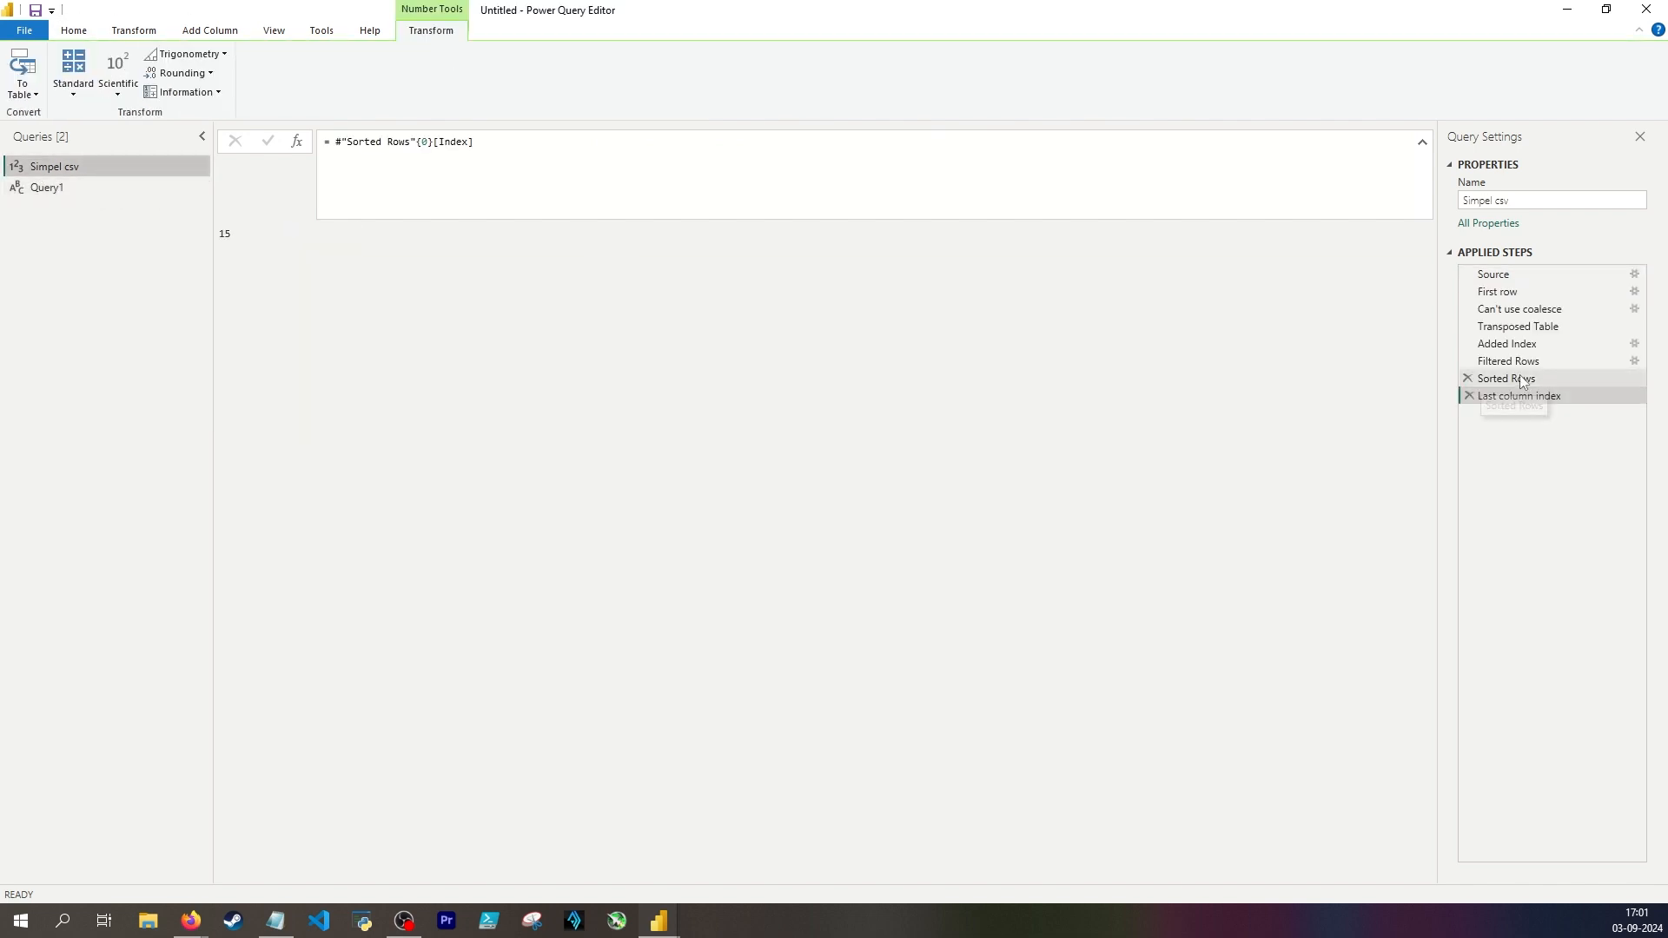
left_click(1494, 275)
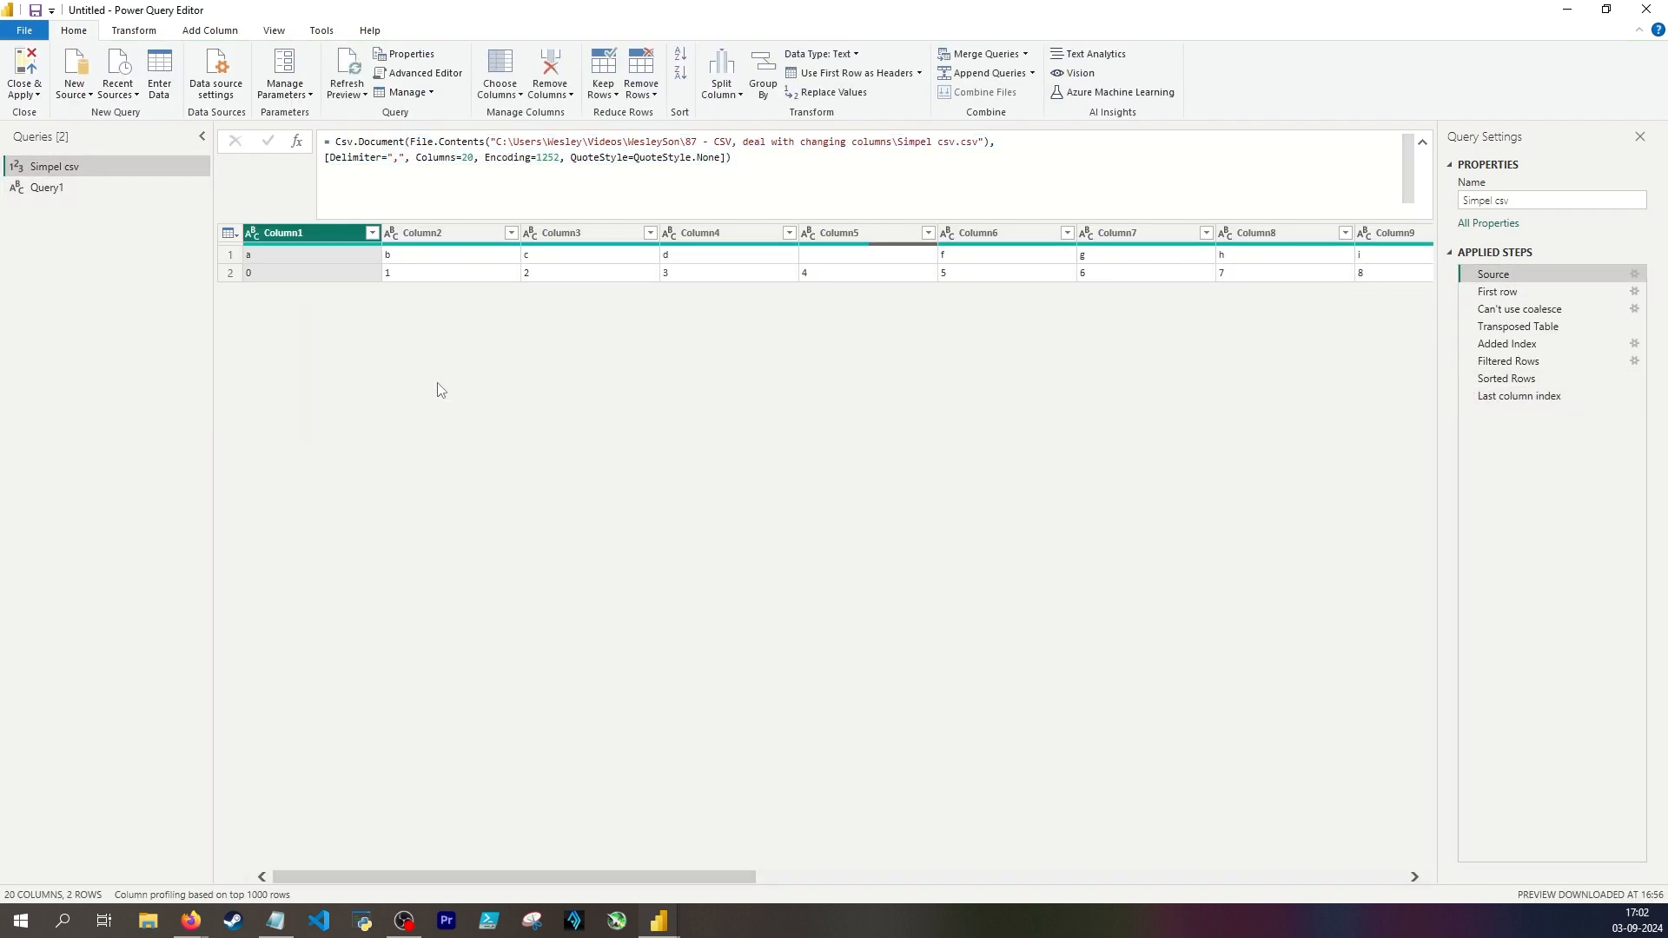
left_click(87, 189)
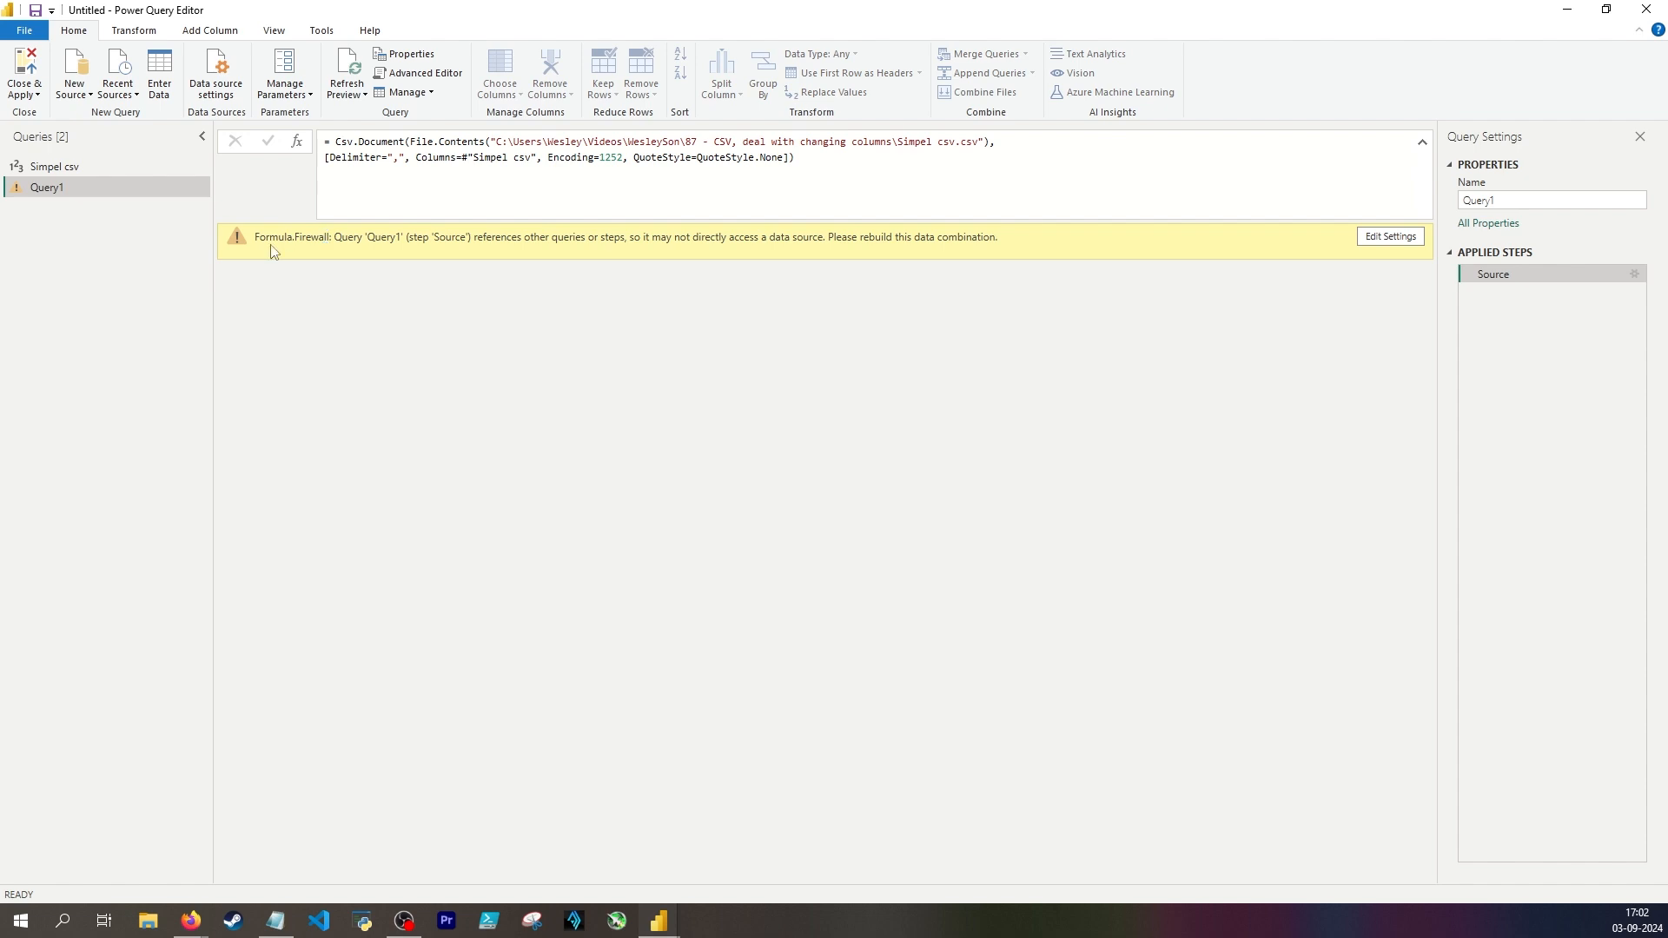
left_click_drag(473, 237, 625, 238)
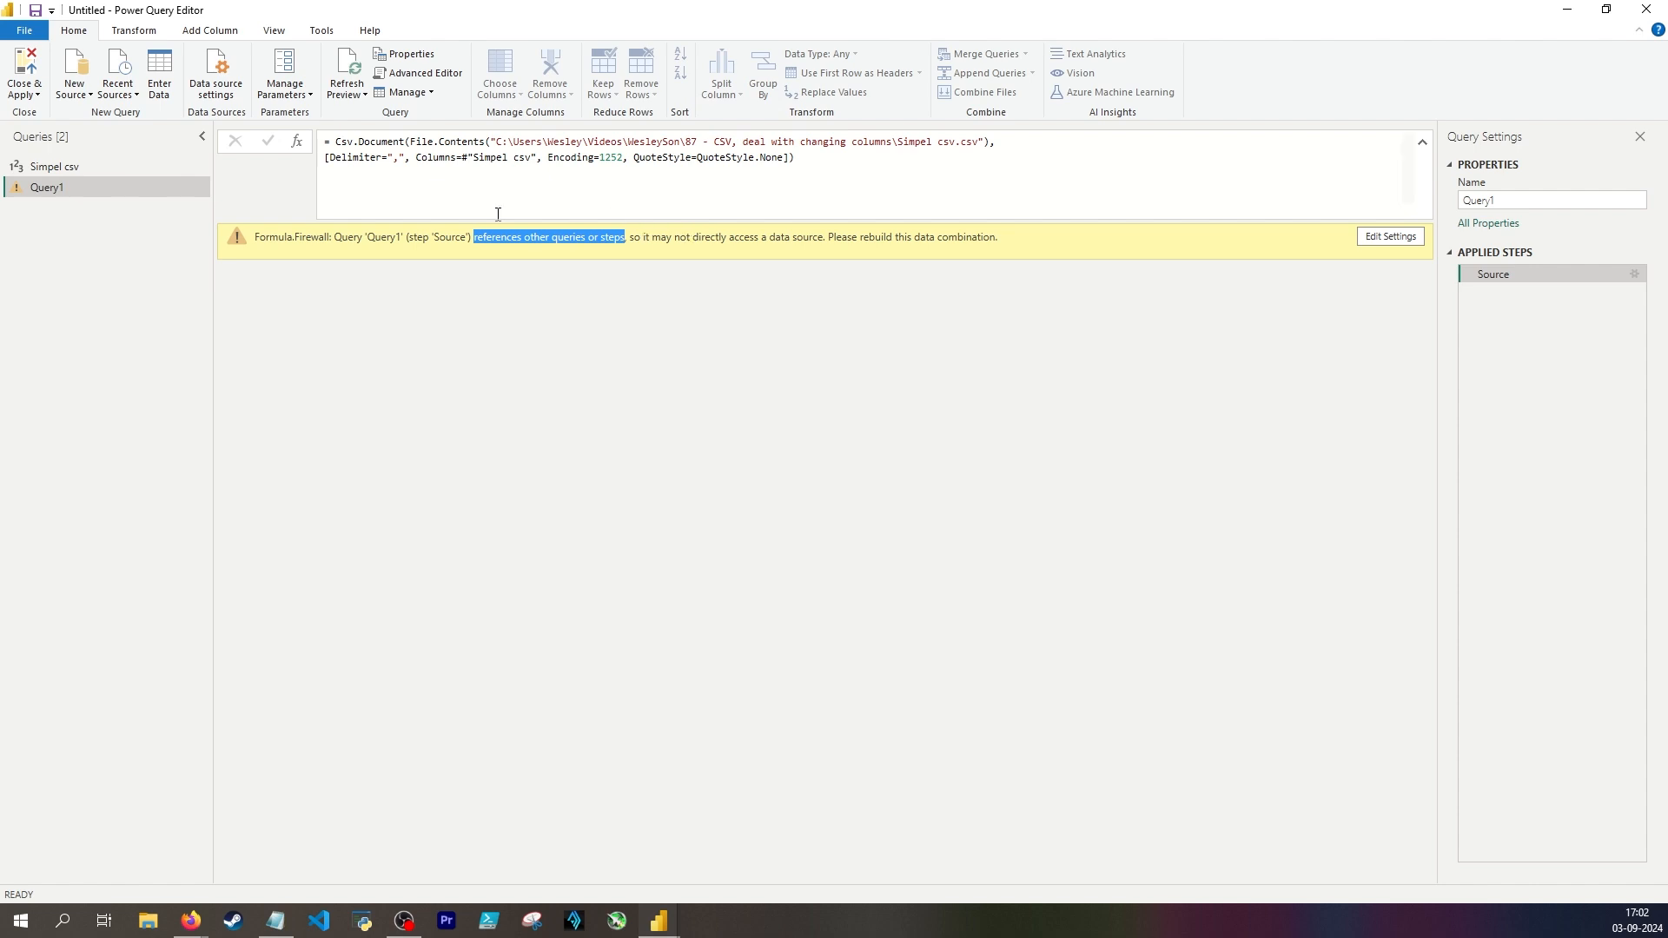
Add a custom step after Last column index in Simpel csv, containing the Csv.Document formula copied from the Source step.
left_click(138, 164)
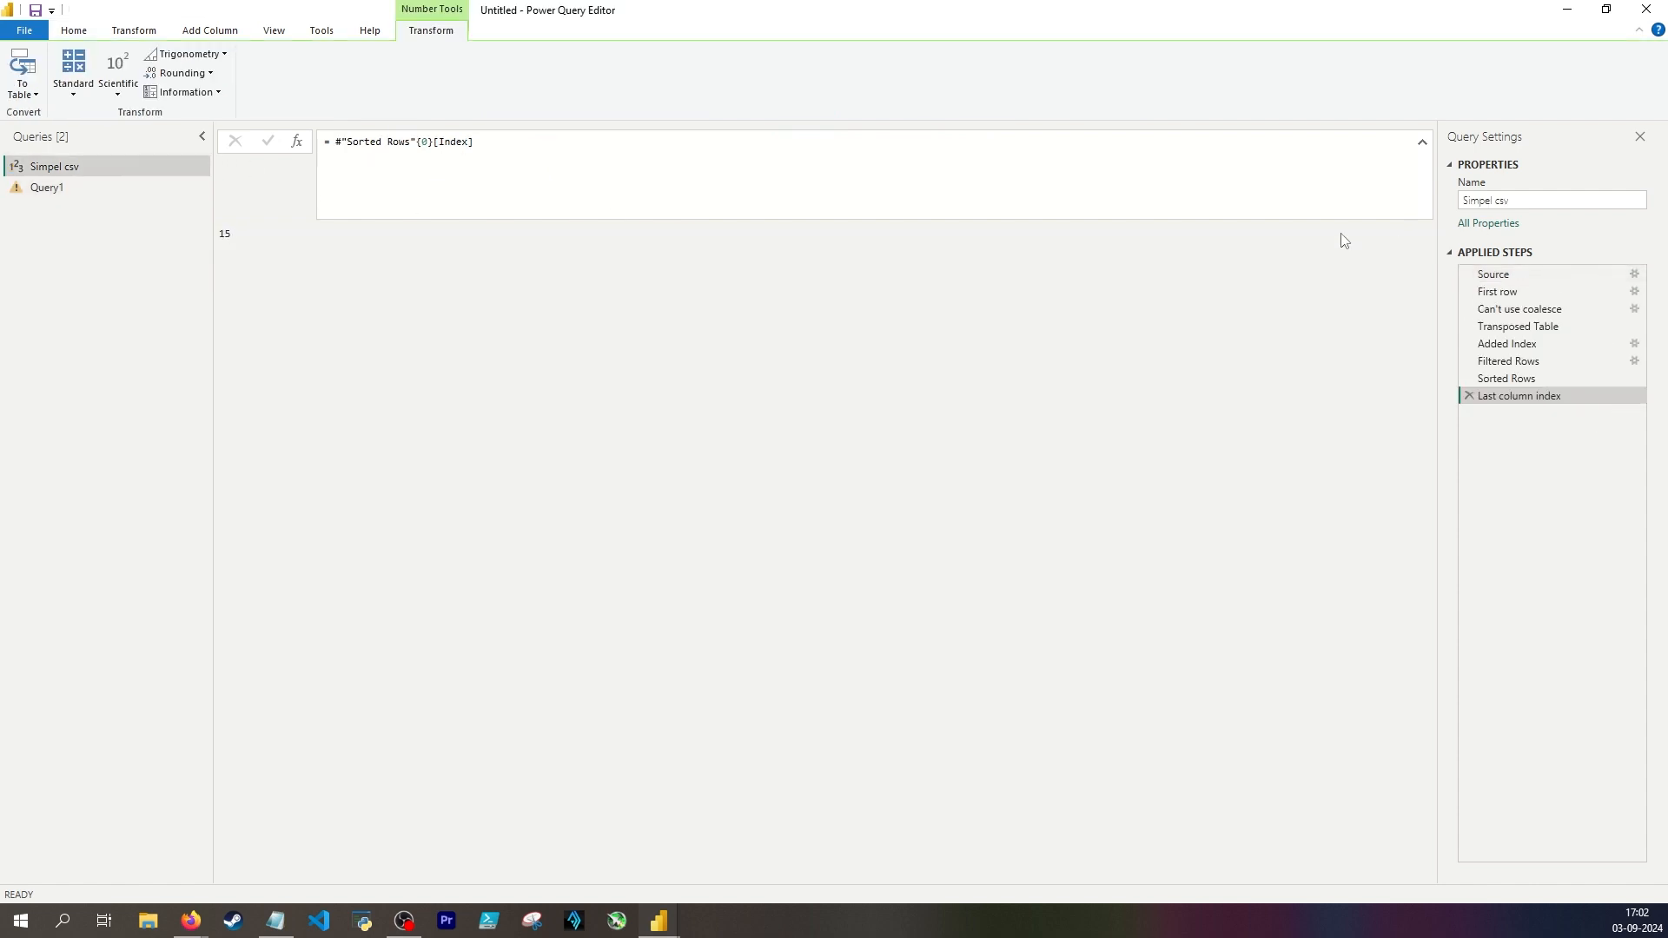
left_click(1524, 271)
left_click(1543, 397)
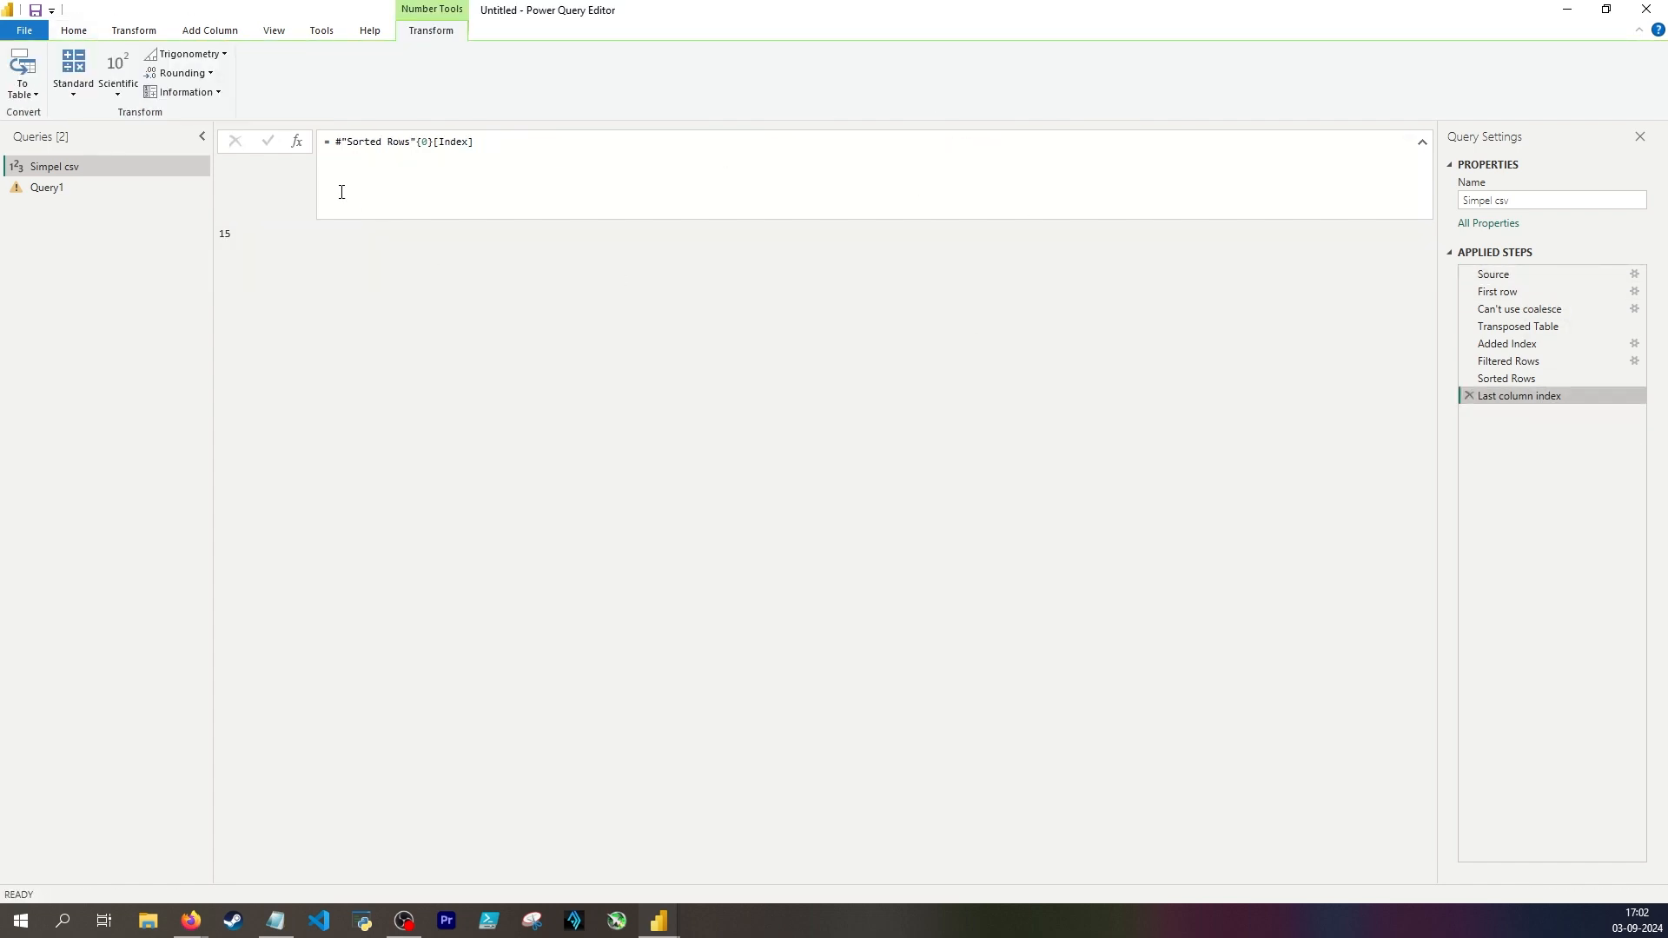
left_click(296, 140)
left_click_drag(452, 144, 343, 146)
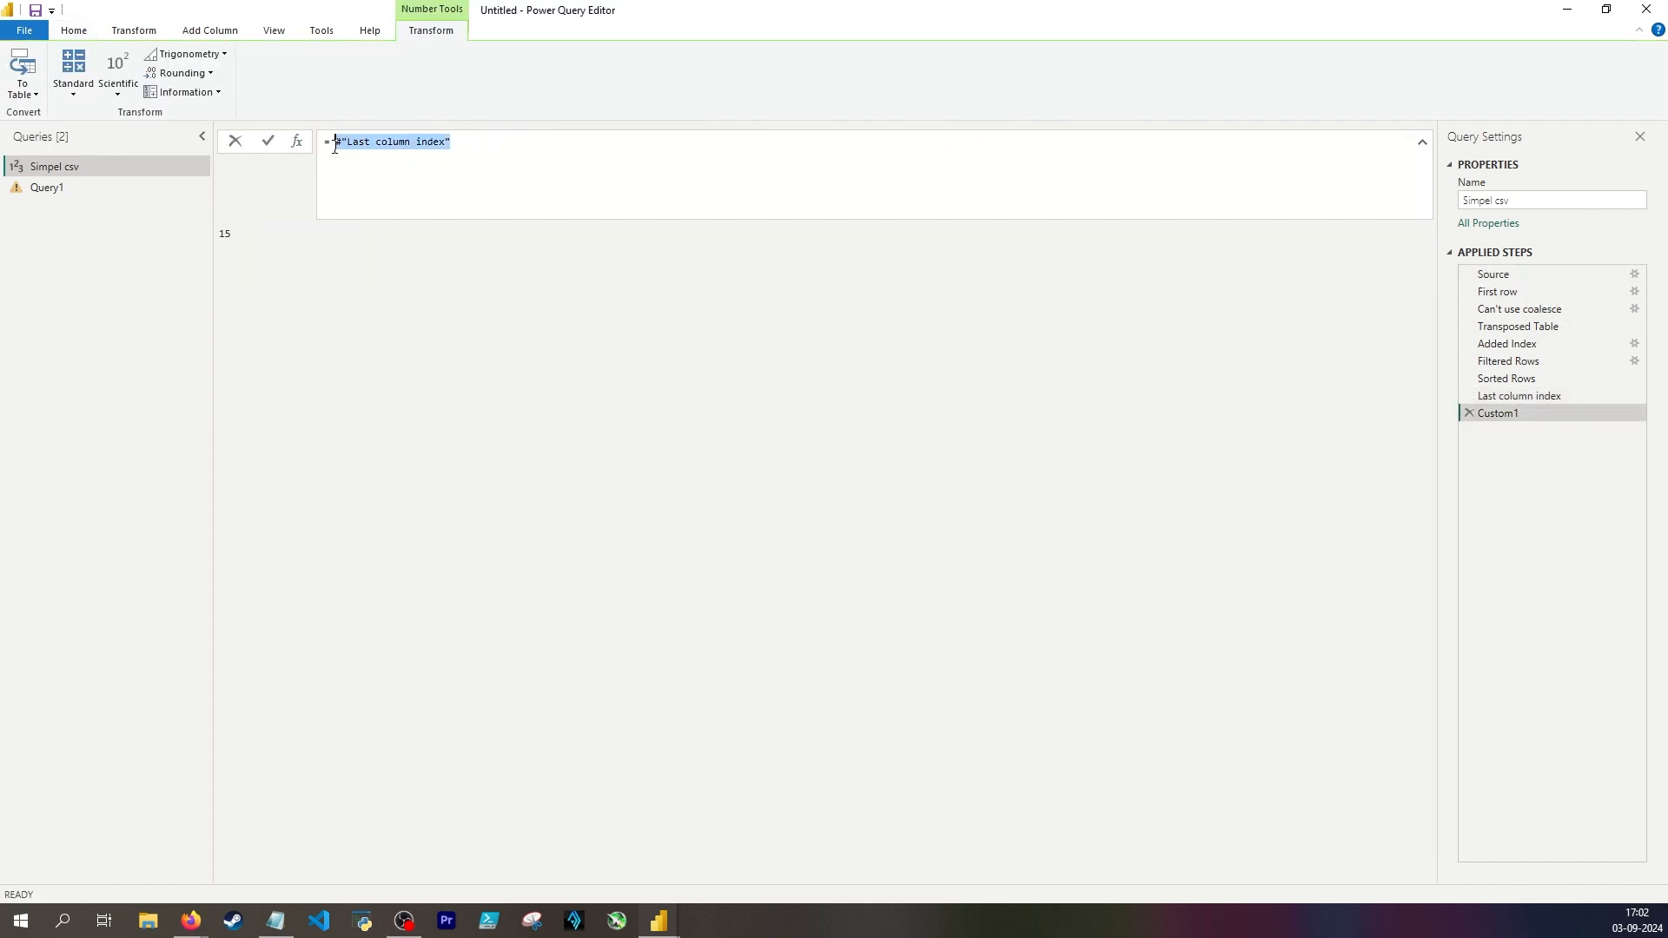
left_click(336, 212)
type("= Csv.Document(File.Contents(\"C:\\Users\\Wesley\\Videos\\WesleySon\\87 - CSV, deal with changing columns\\Simpel csv.csv\"),[Delimiter=\",\", Columns=20, Encoding=1252, QuoteStyle=QuoteStyle.None])")
left_click(343, 143)
key("BackSpace")
key("BackSpace")
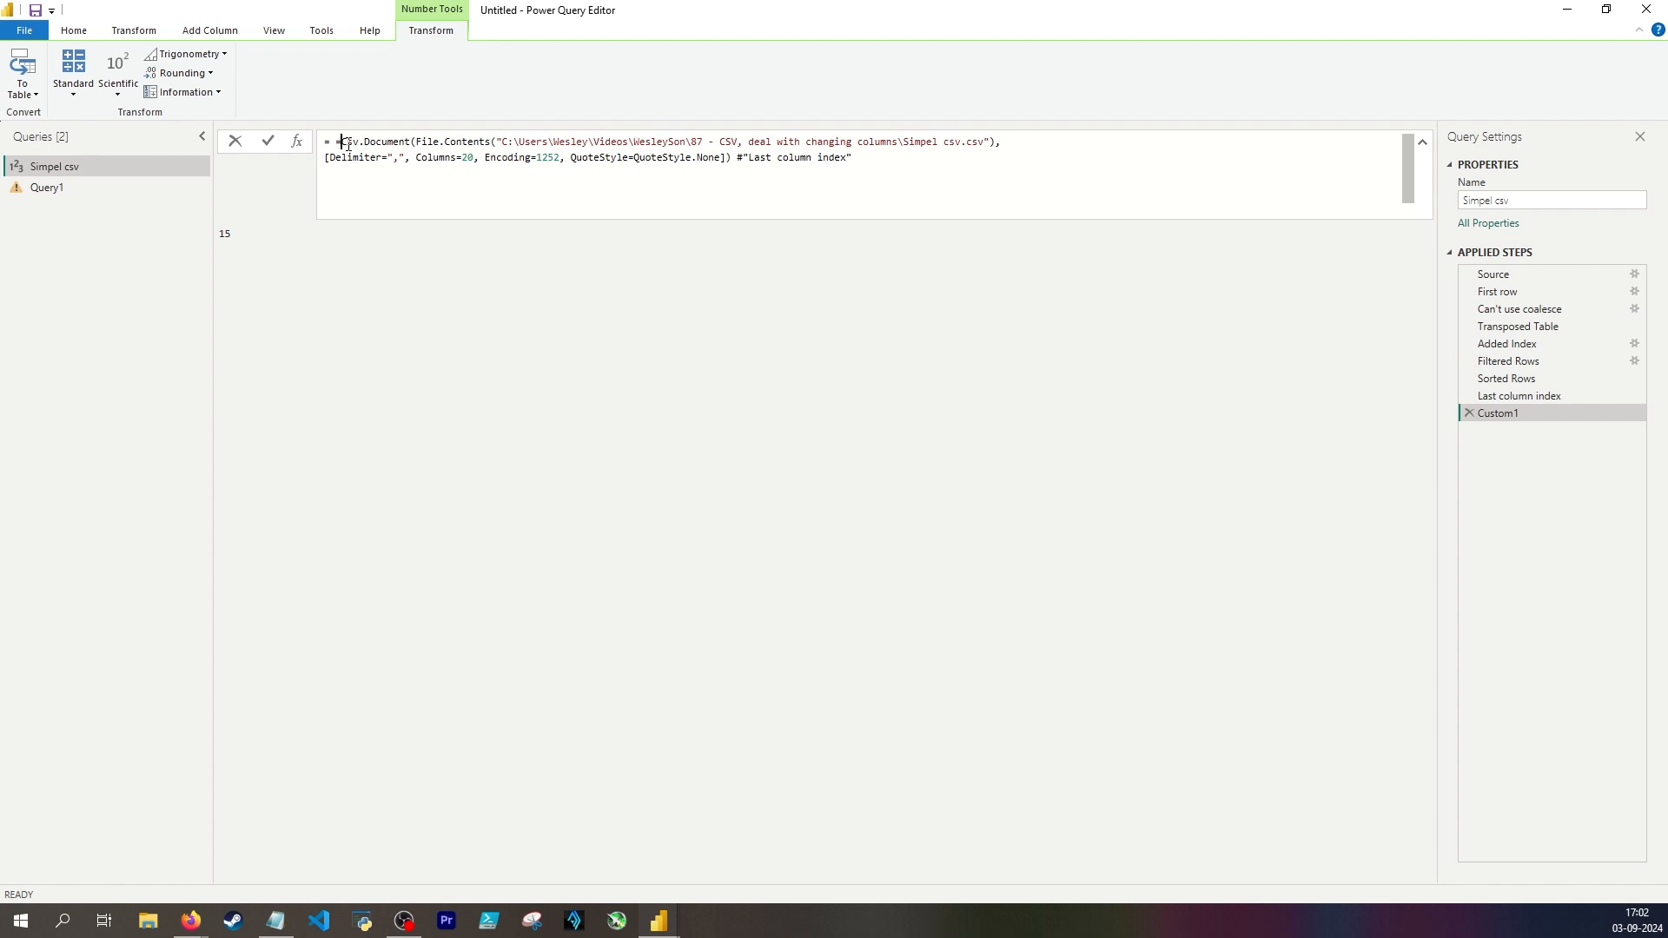
Set the Columns argument in the custom step's formula to #"Last column index" and remove the leftover reference at the end.
left_click_drag(864, 169, 738, 161)
key("ctrl+c")
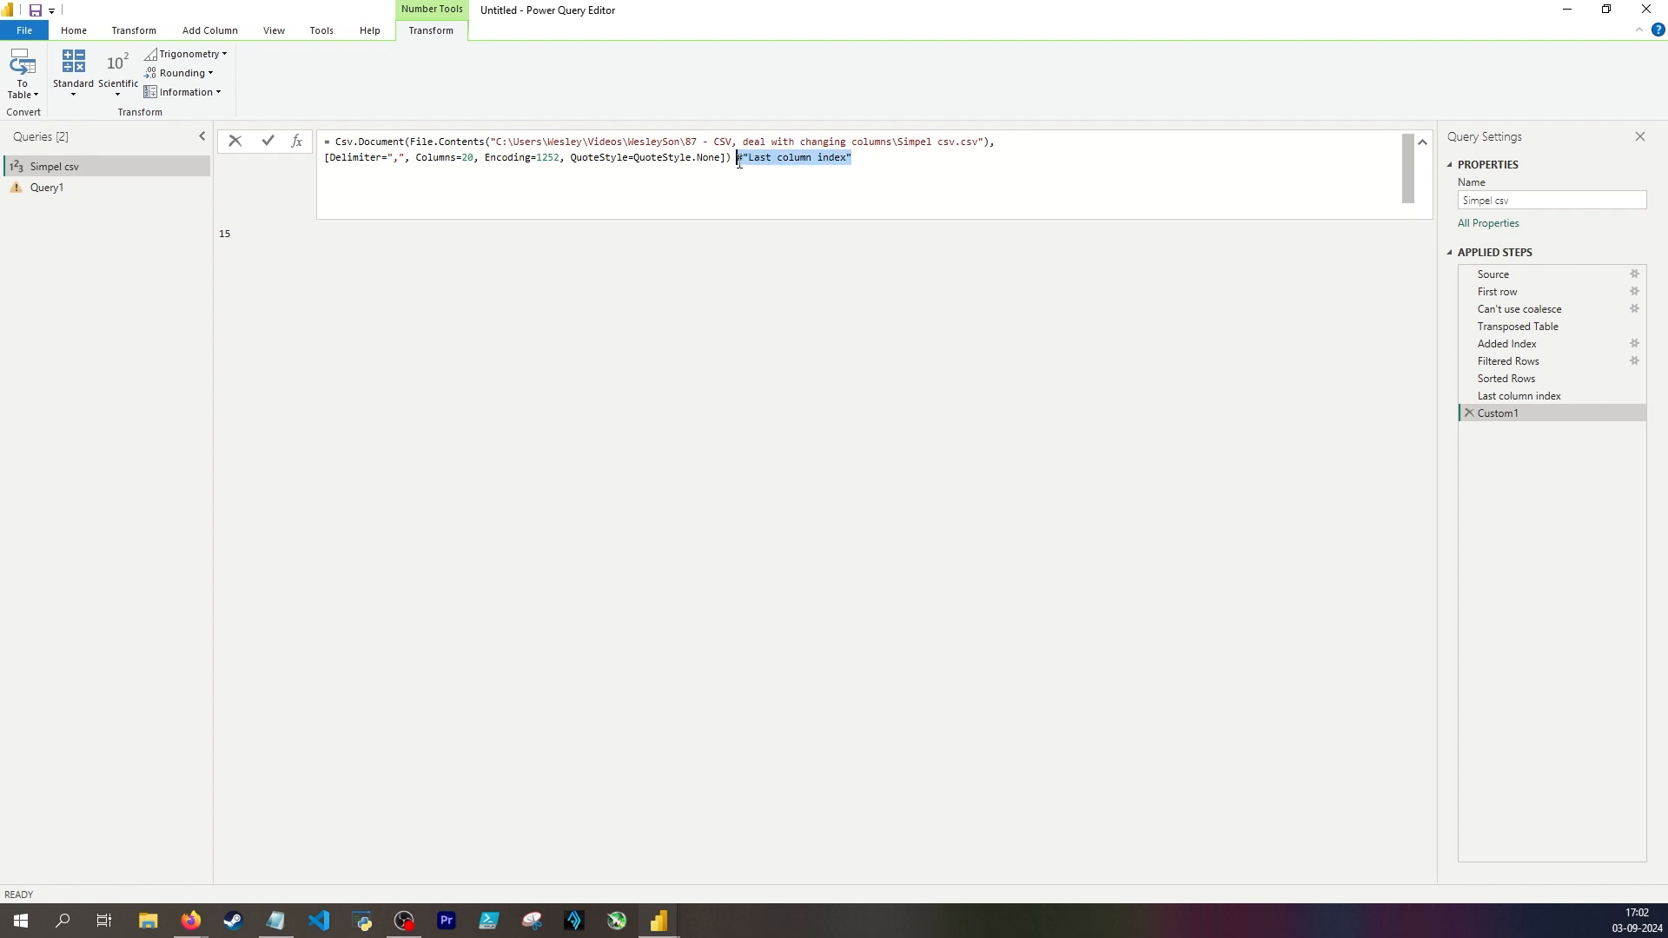
key("BackSpace")
key("ctrl+v")
key("Return")
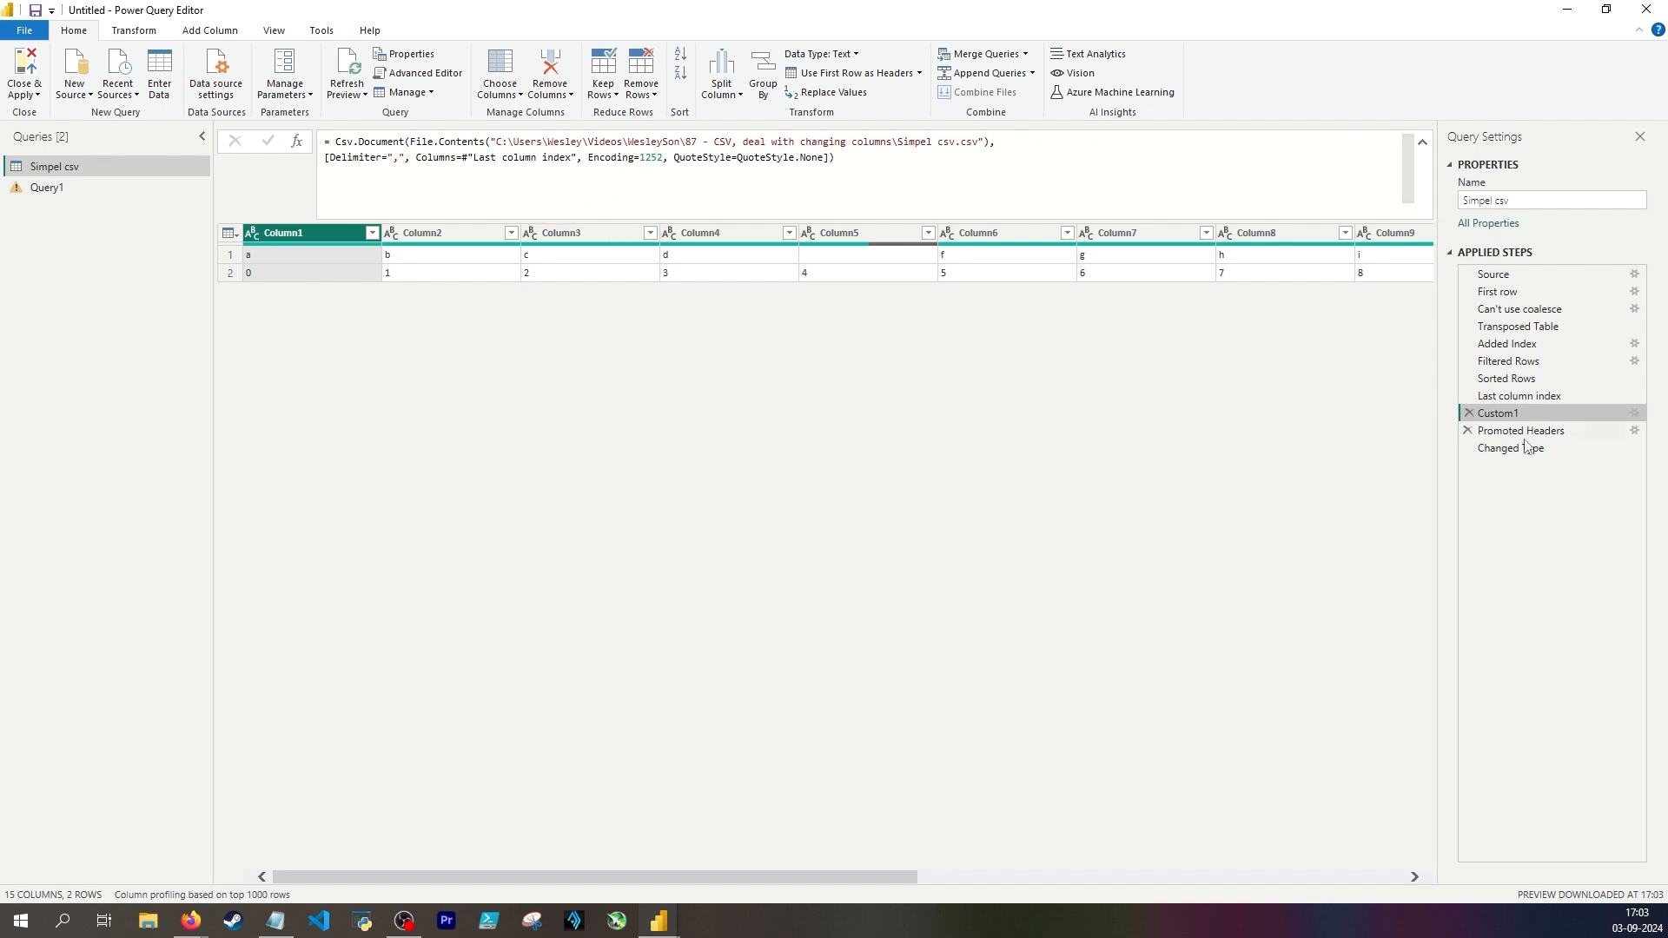
Narrow the overly wide unnamed column in the Promoted Headers step.
left_click(1477, 431)
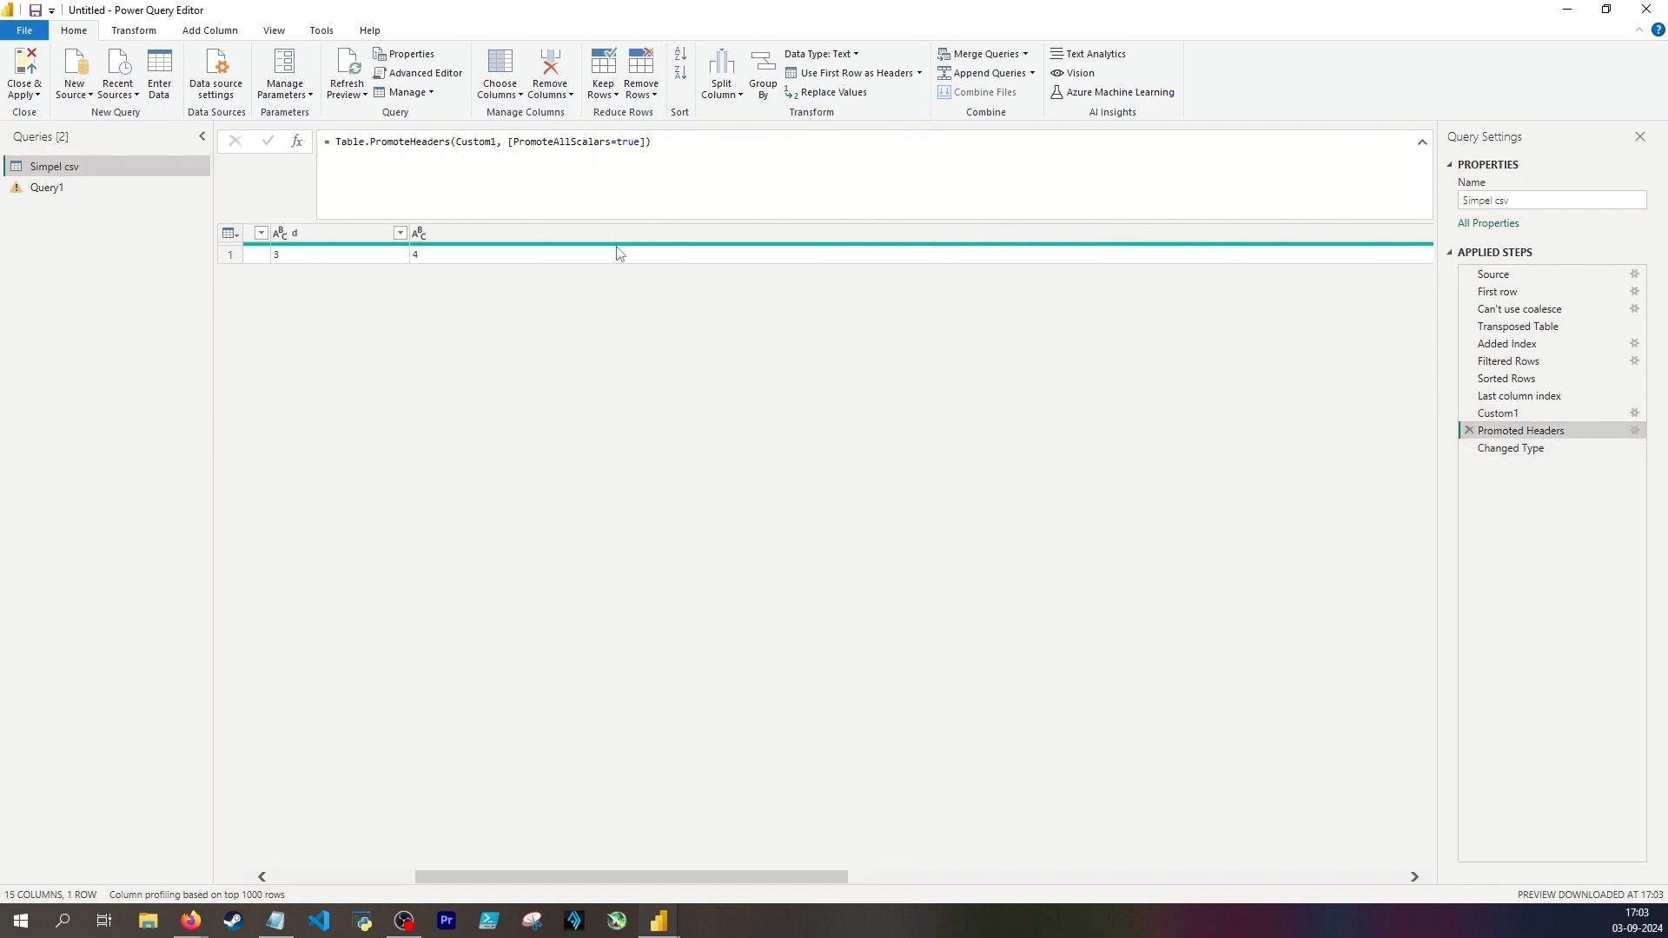
left_click(518, 231)
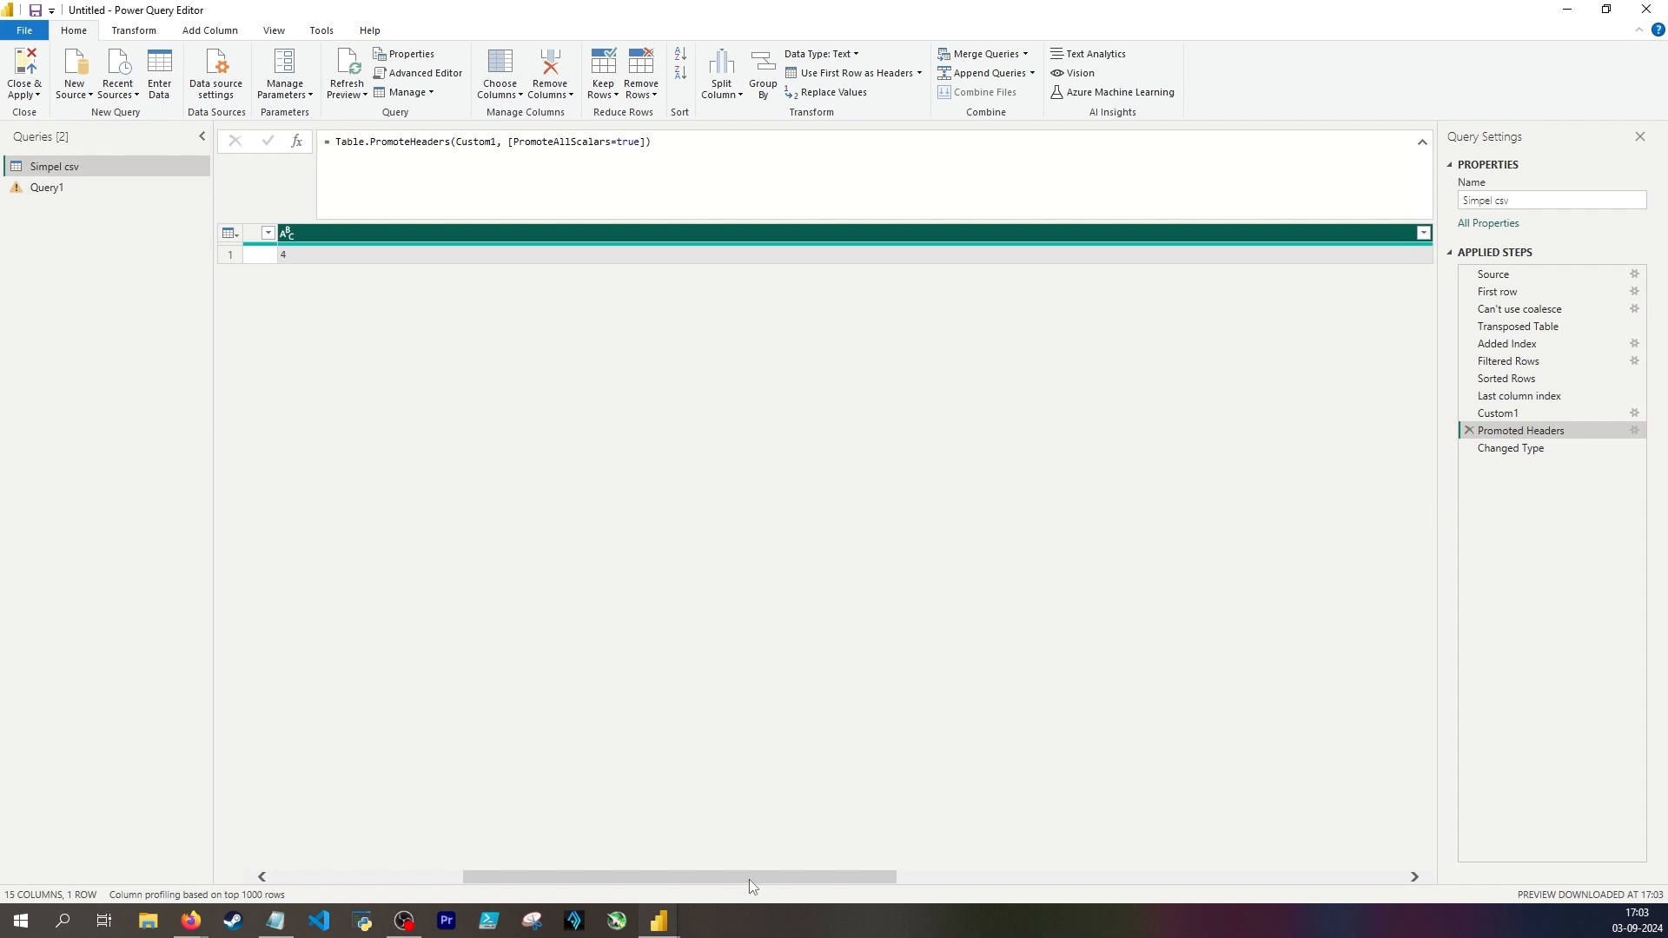
scroll(749, 880, "right", 3)
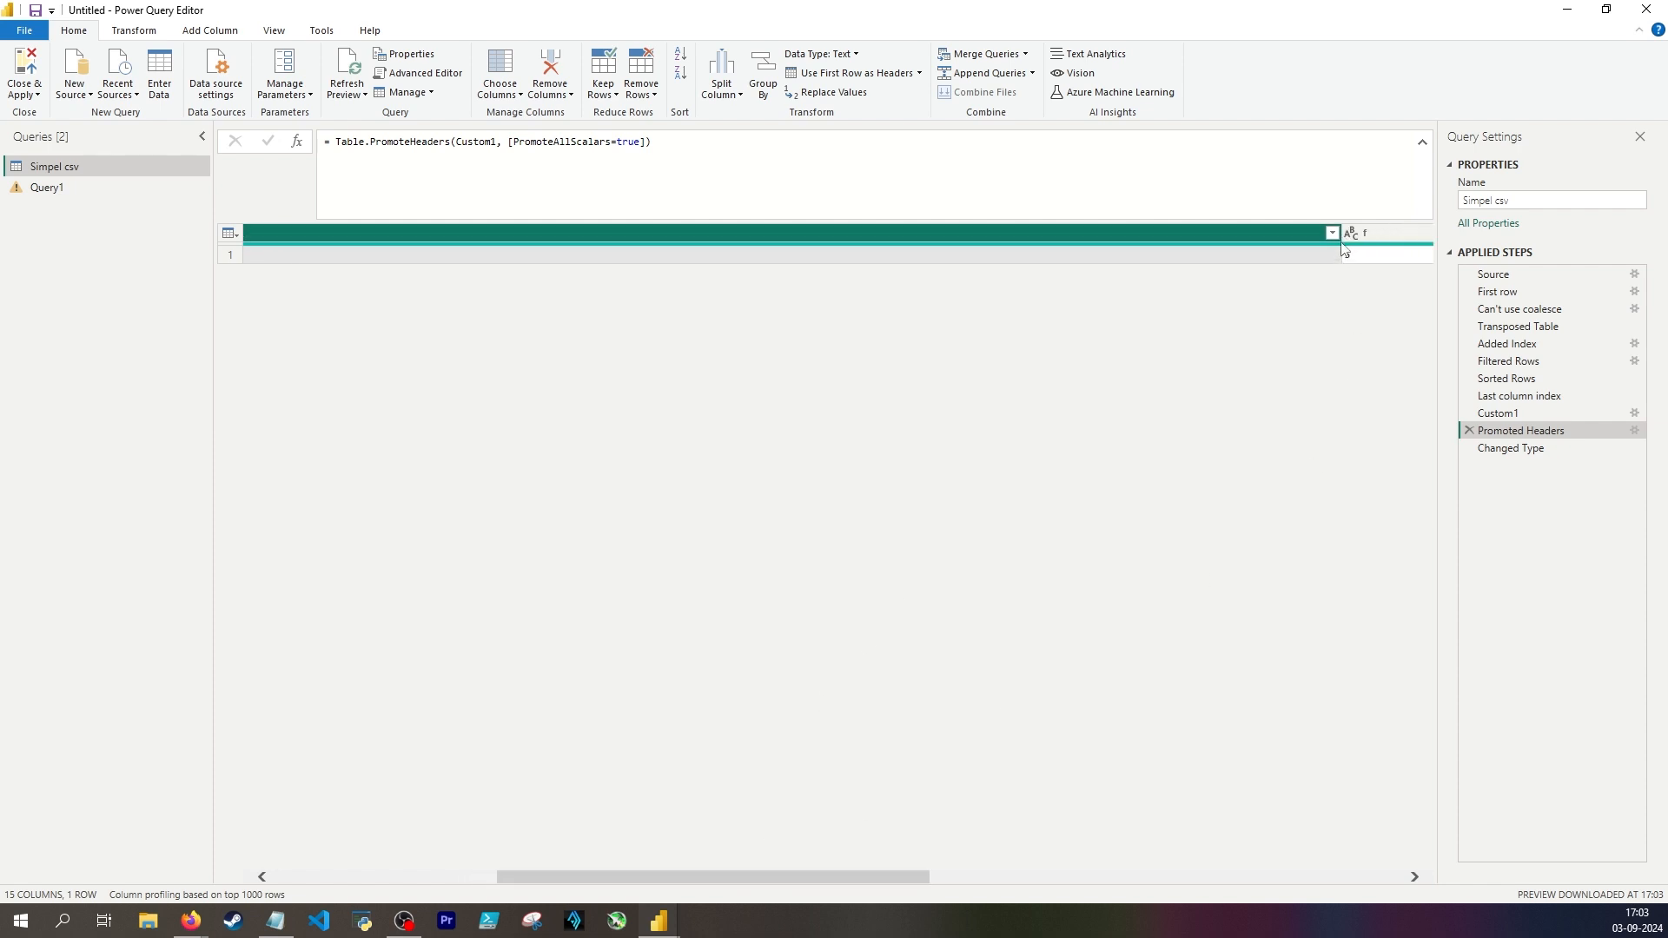
left_click_drag(1338, 235, 1301, 242)
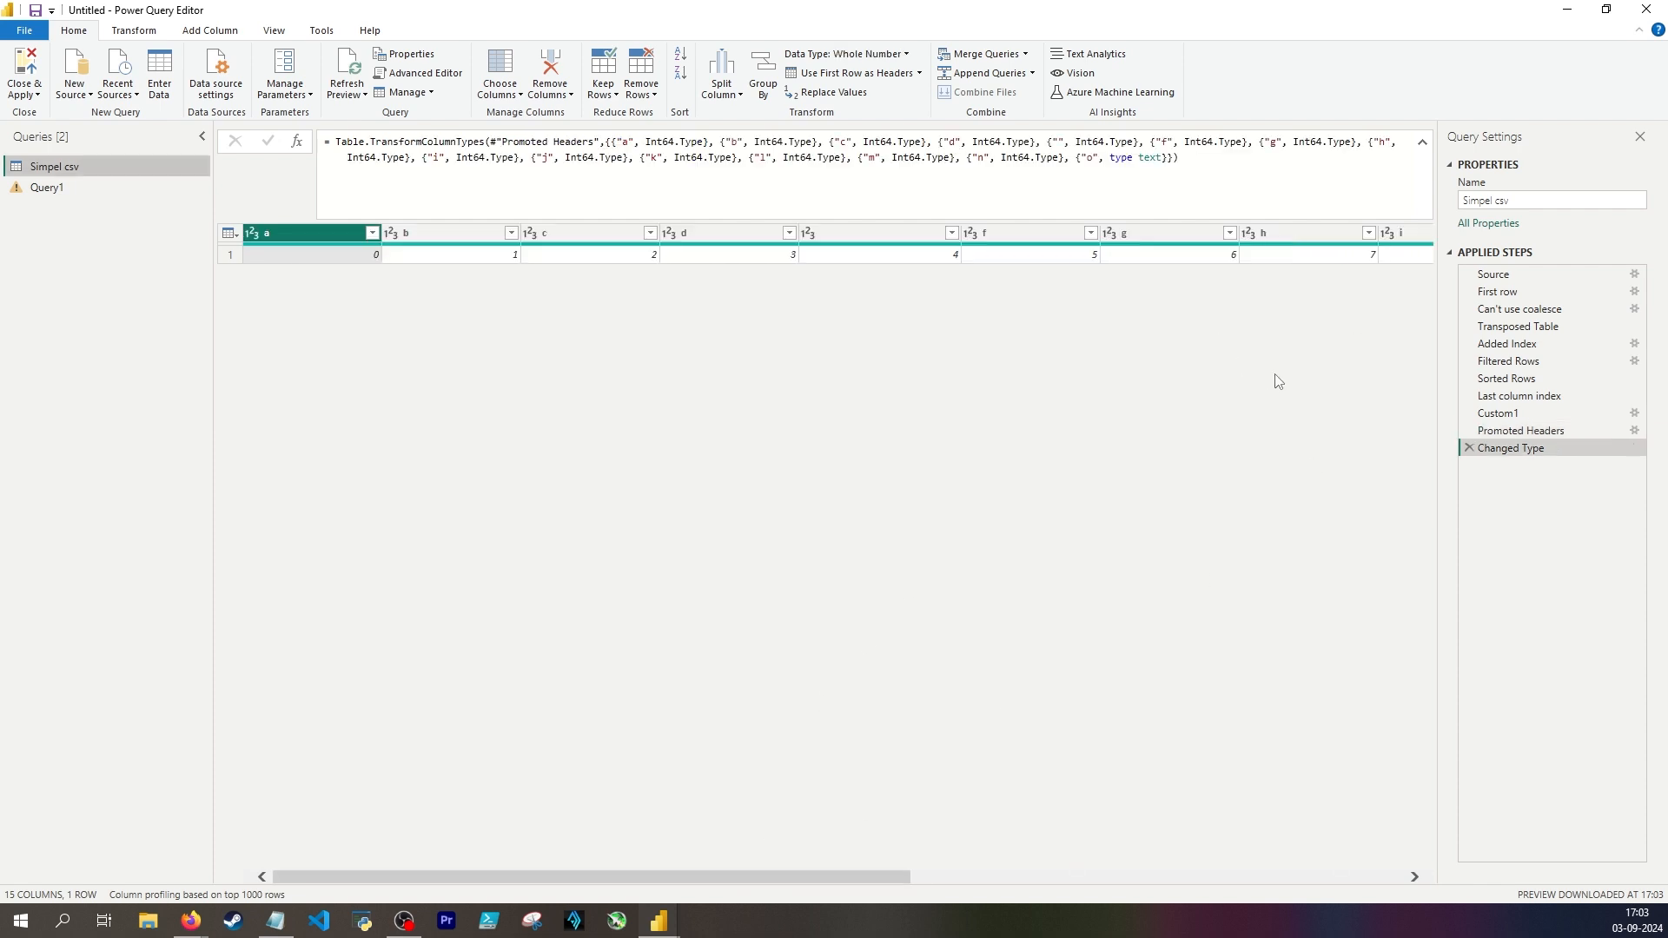
Review the custom CSV step against Last column index, and rename the custom step as Source 2.
left_click(1518, 417)
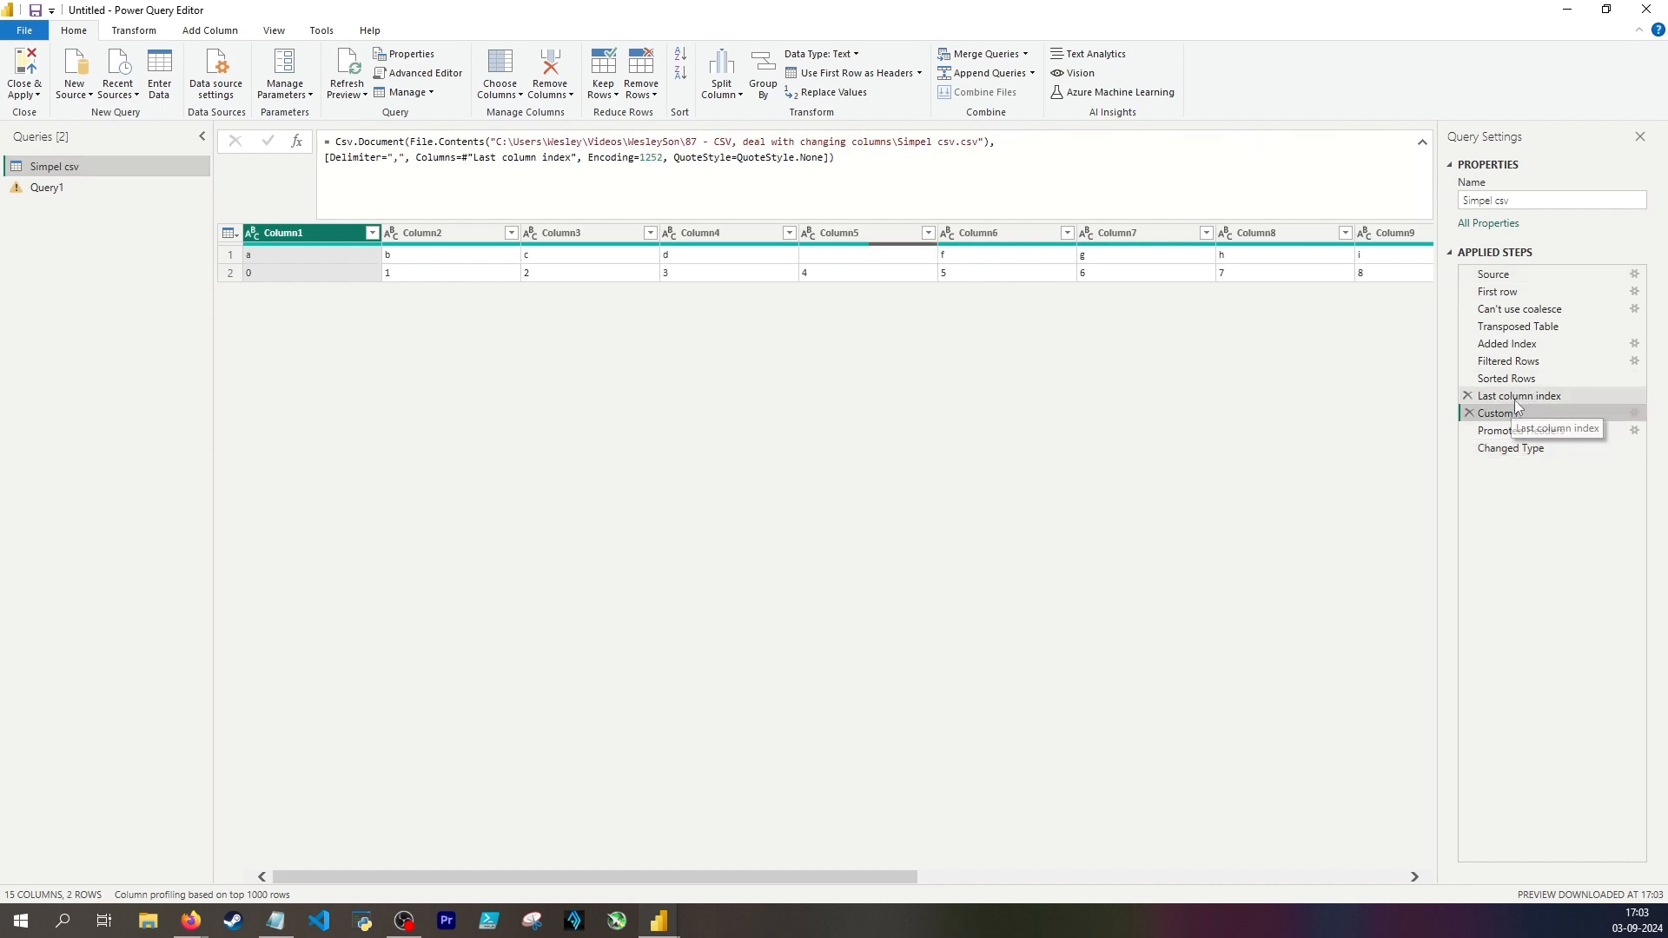
left_click(1521, 397)
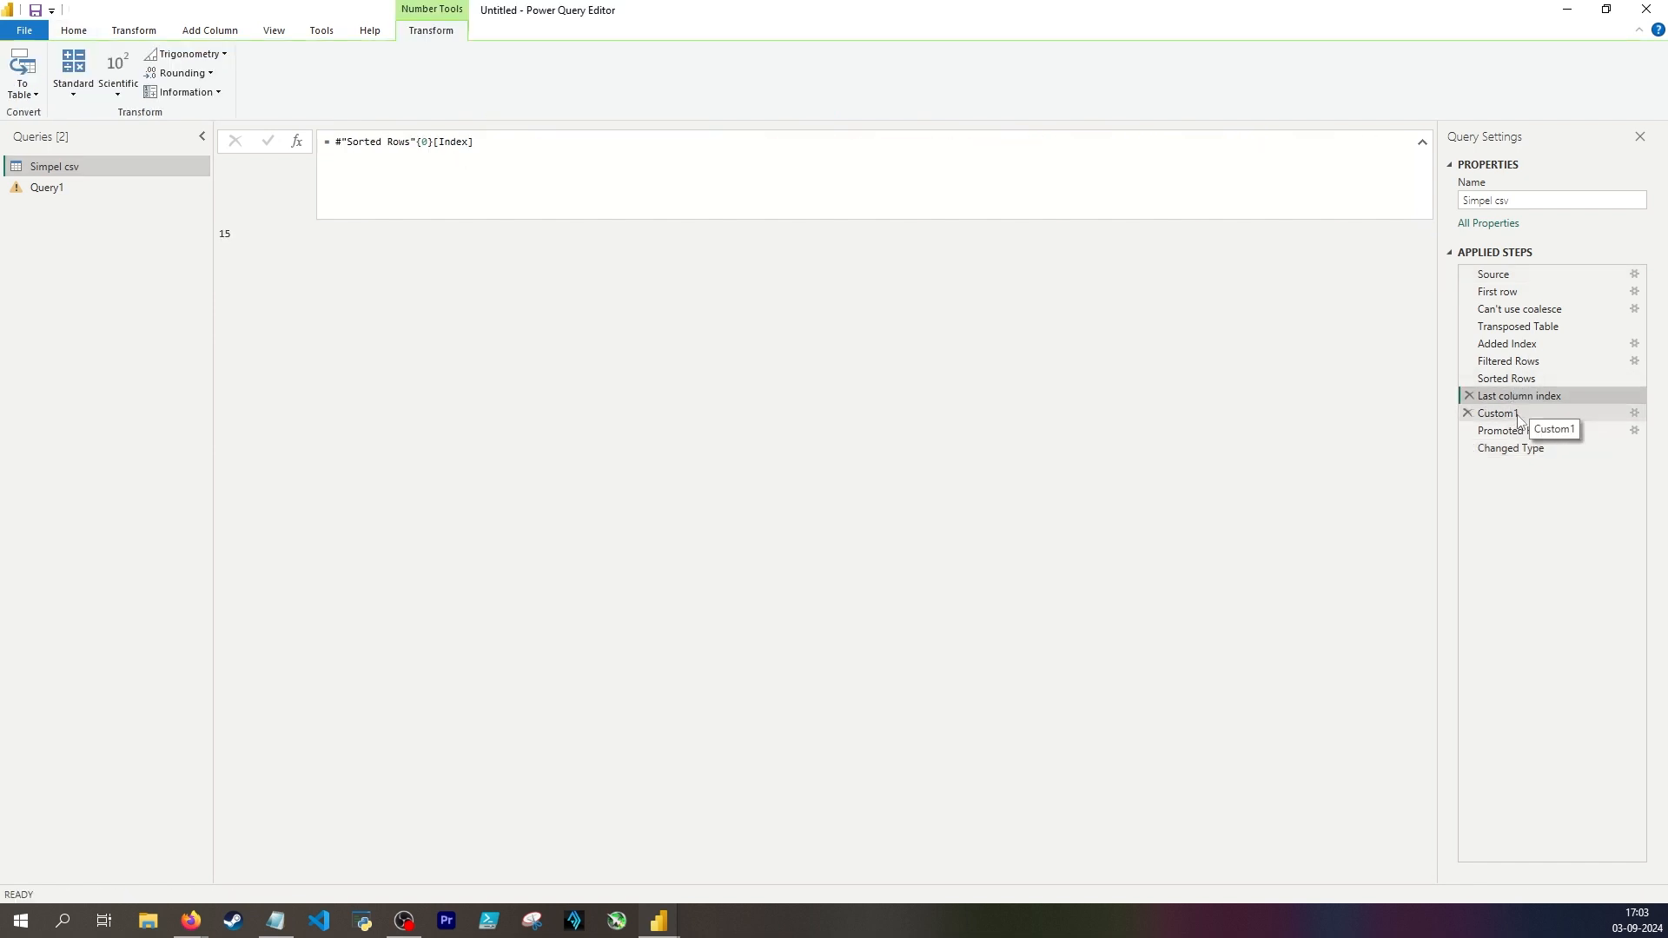
left_click(1518, 414)
left_click(1518, 415)
type("So")
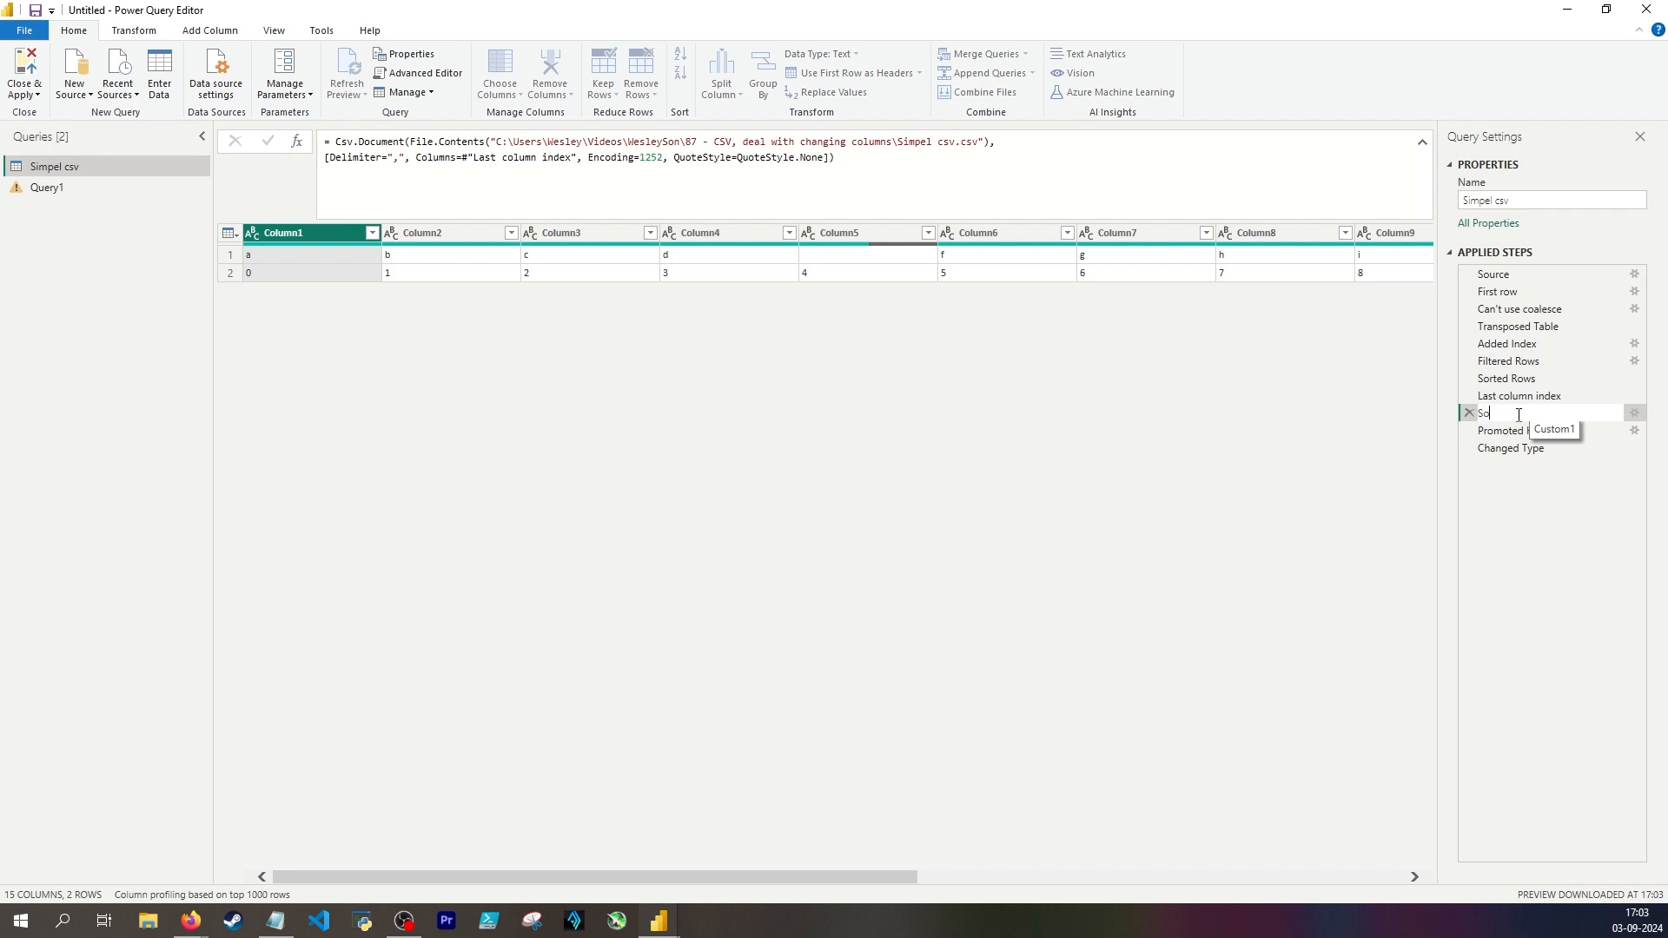
type("urce")
key("Return")
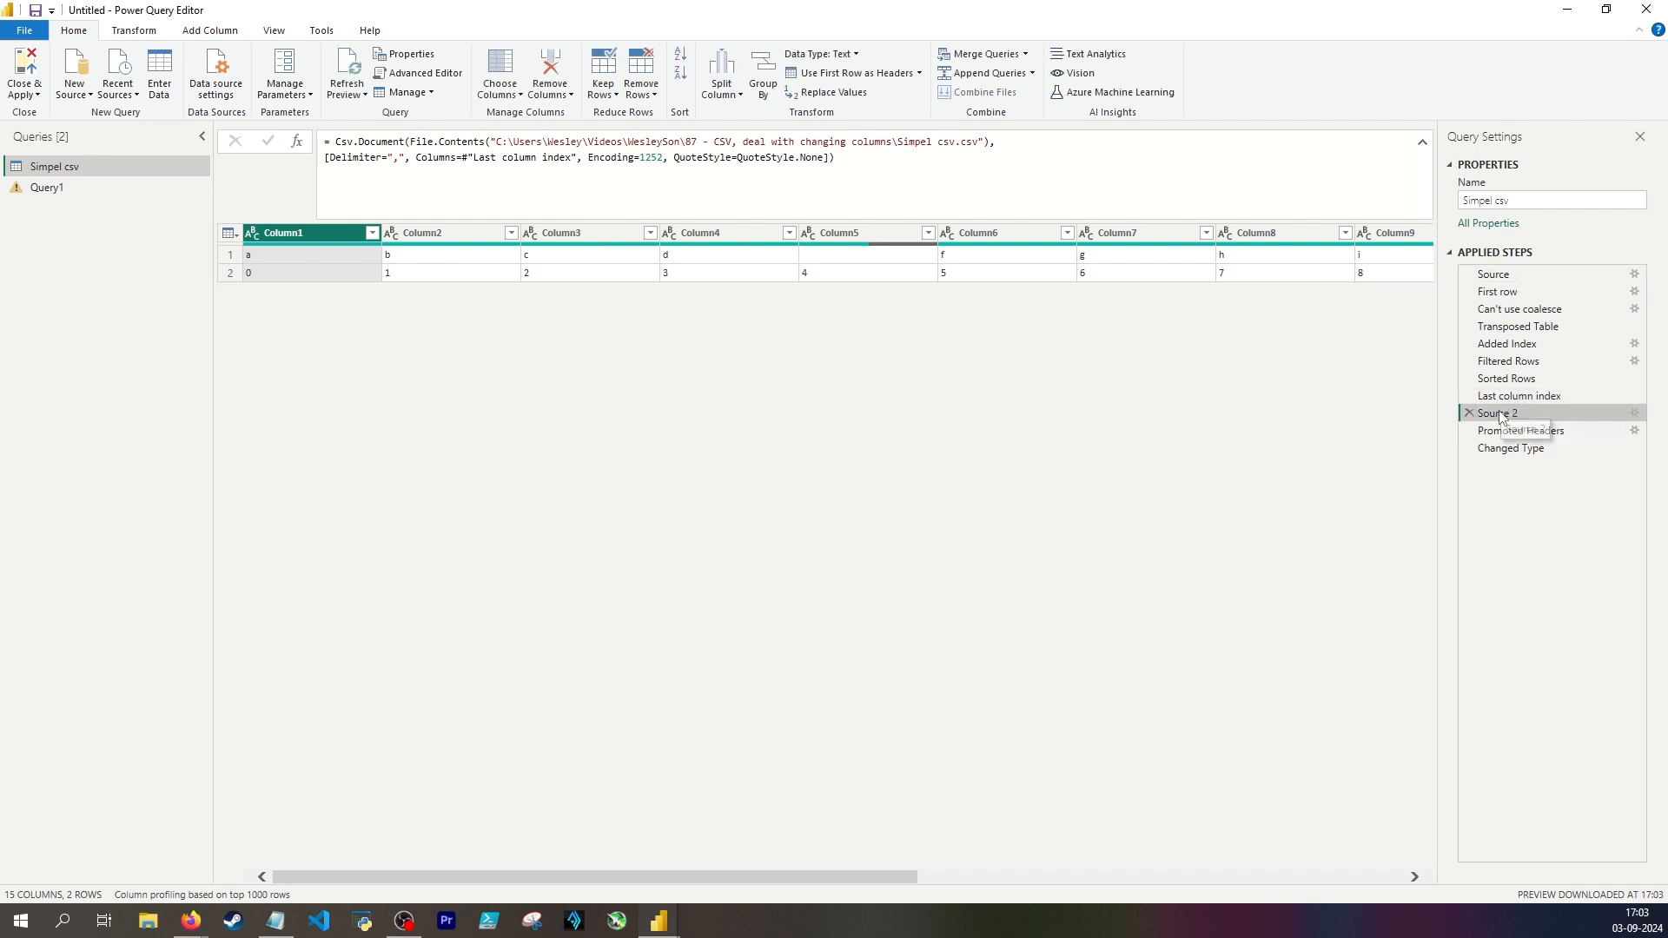
Rename Query1 as Formula firewall.
left_click(48, 187)
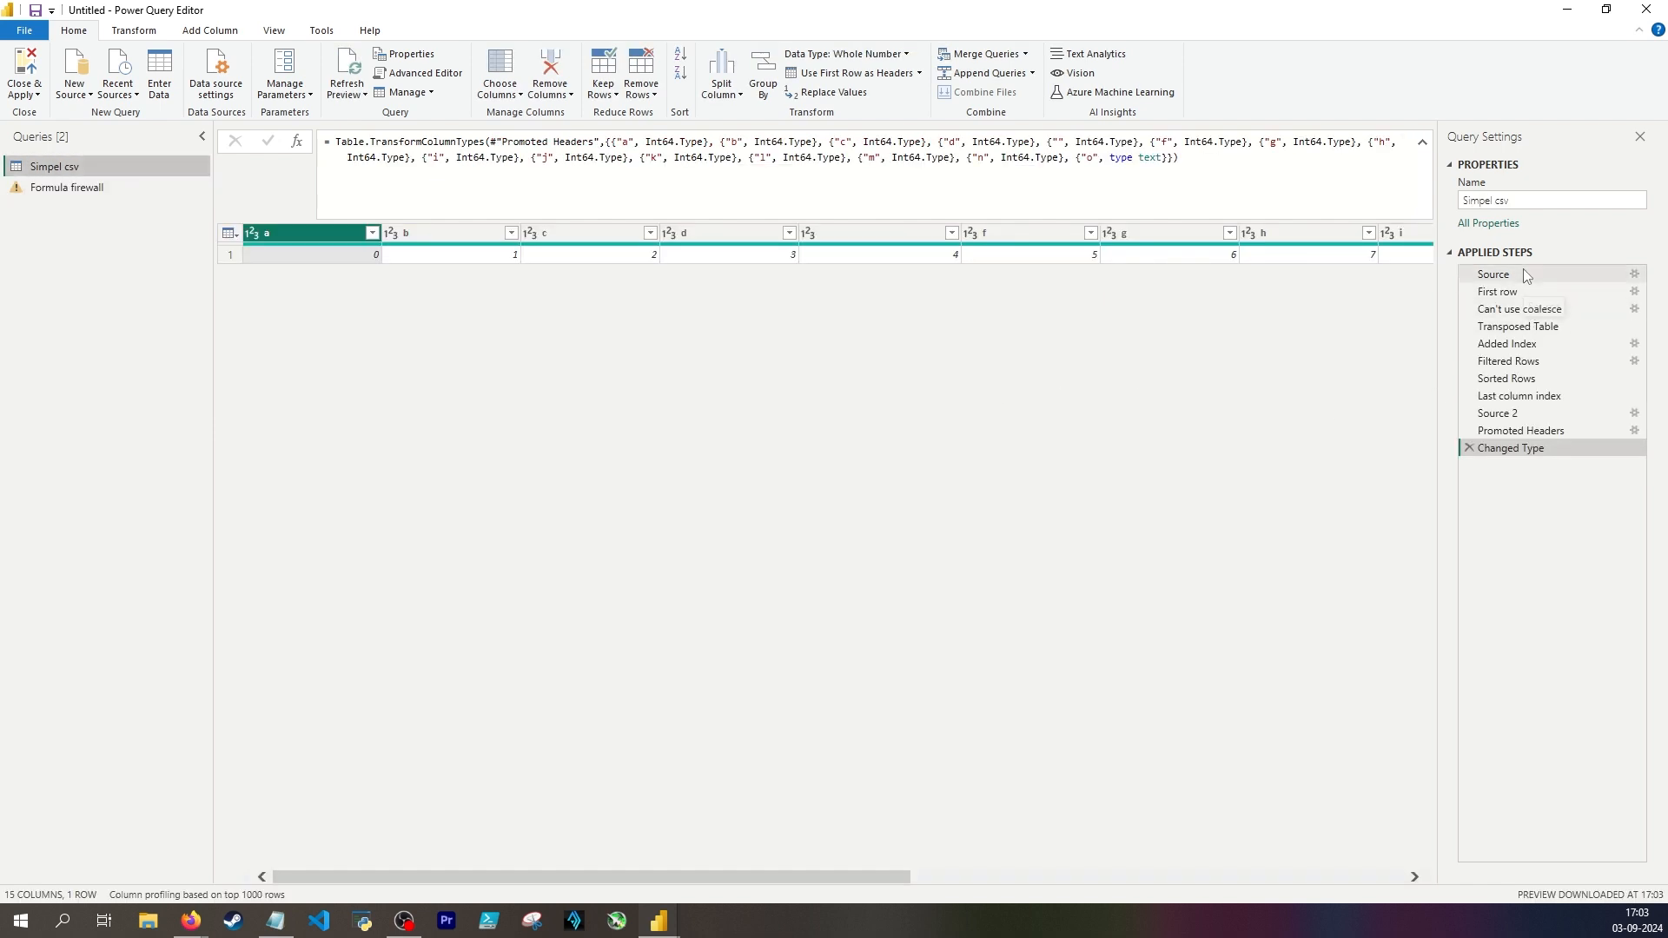
Delete the Changed Type, Promoted Headers and Source 2 steps from Simpel csv.
left_click(1469, 449)
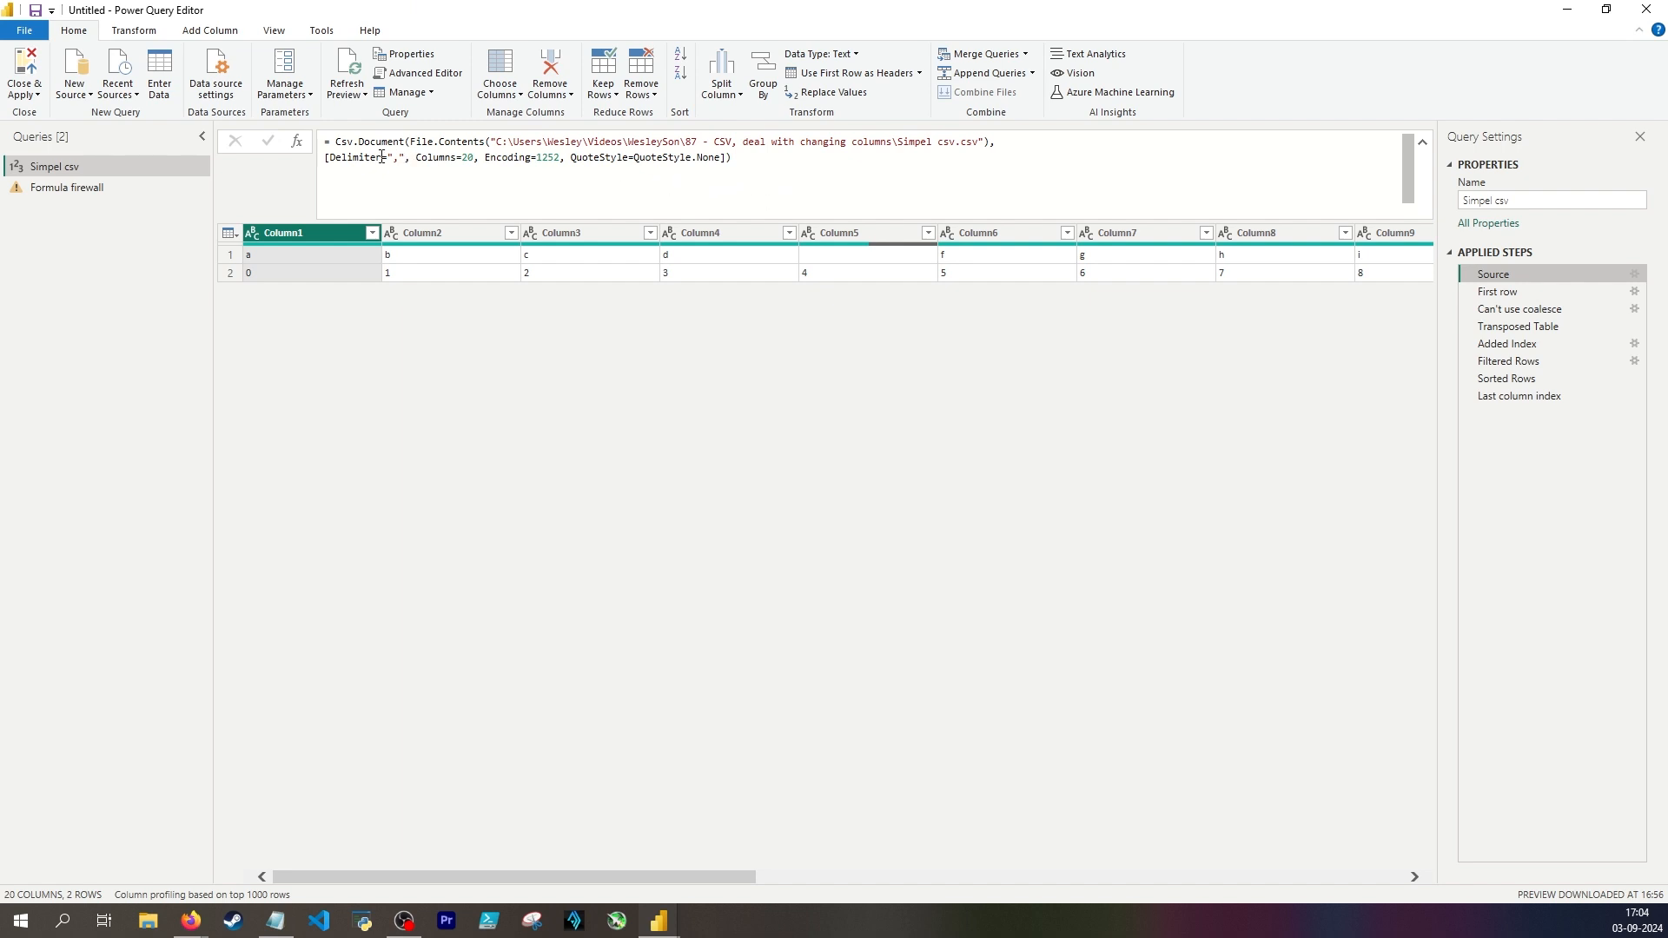
right_click(127, 166)
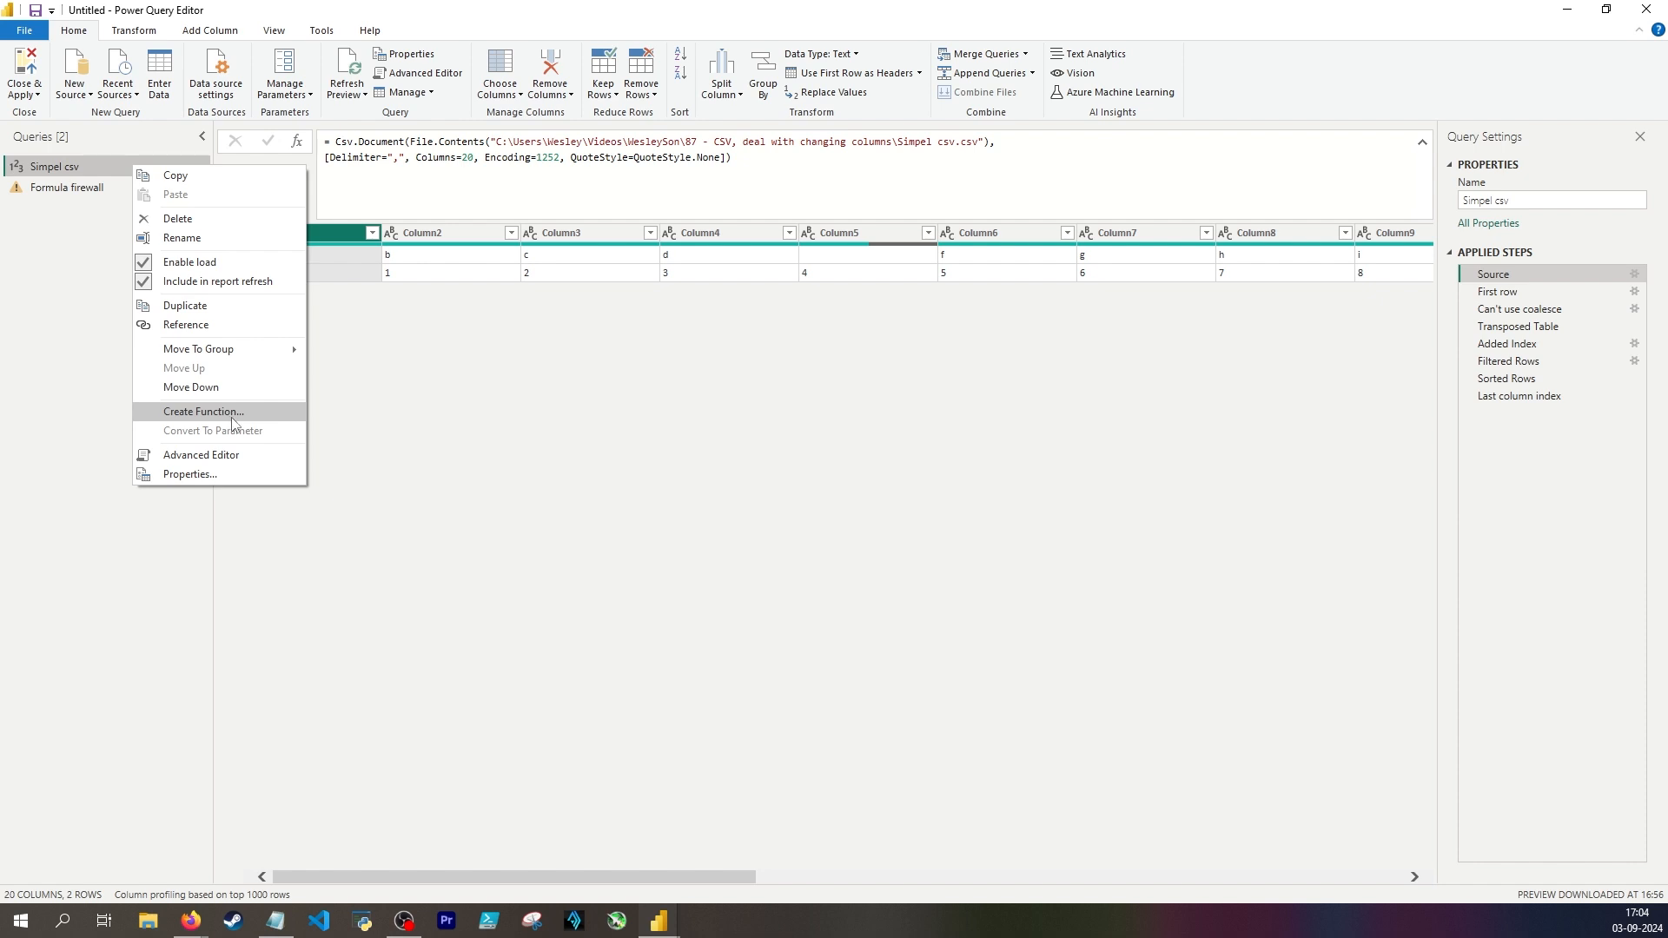
left_click(117, 167)
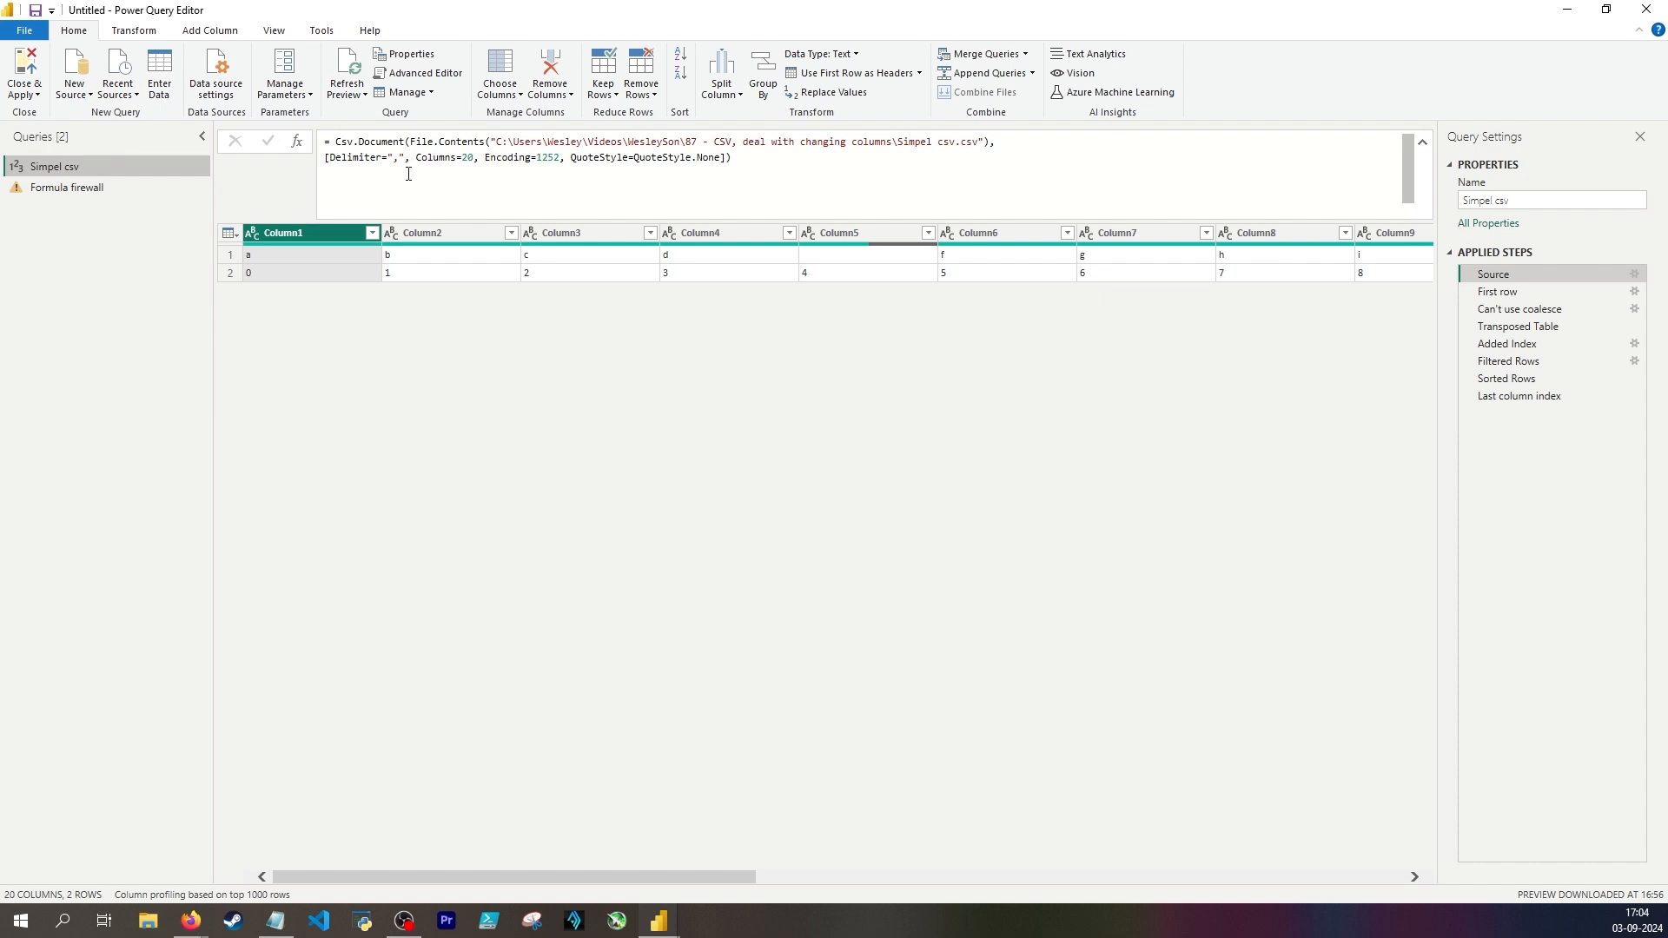
Copy the complete M code of Simpel csv from the Advanced Editor and paste it into a new blank query.
left_click(446, 78)
key("ctrl+a")
left_click(649, 487)
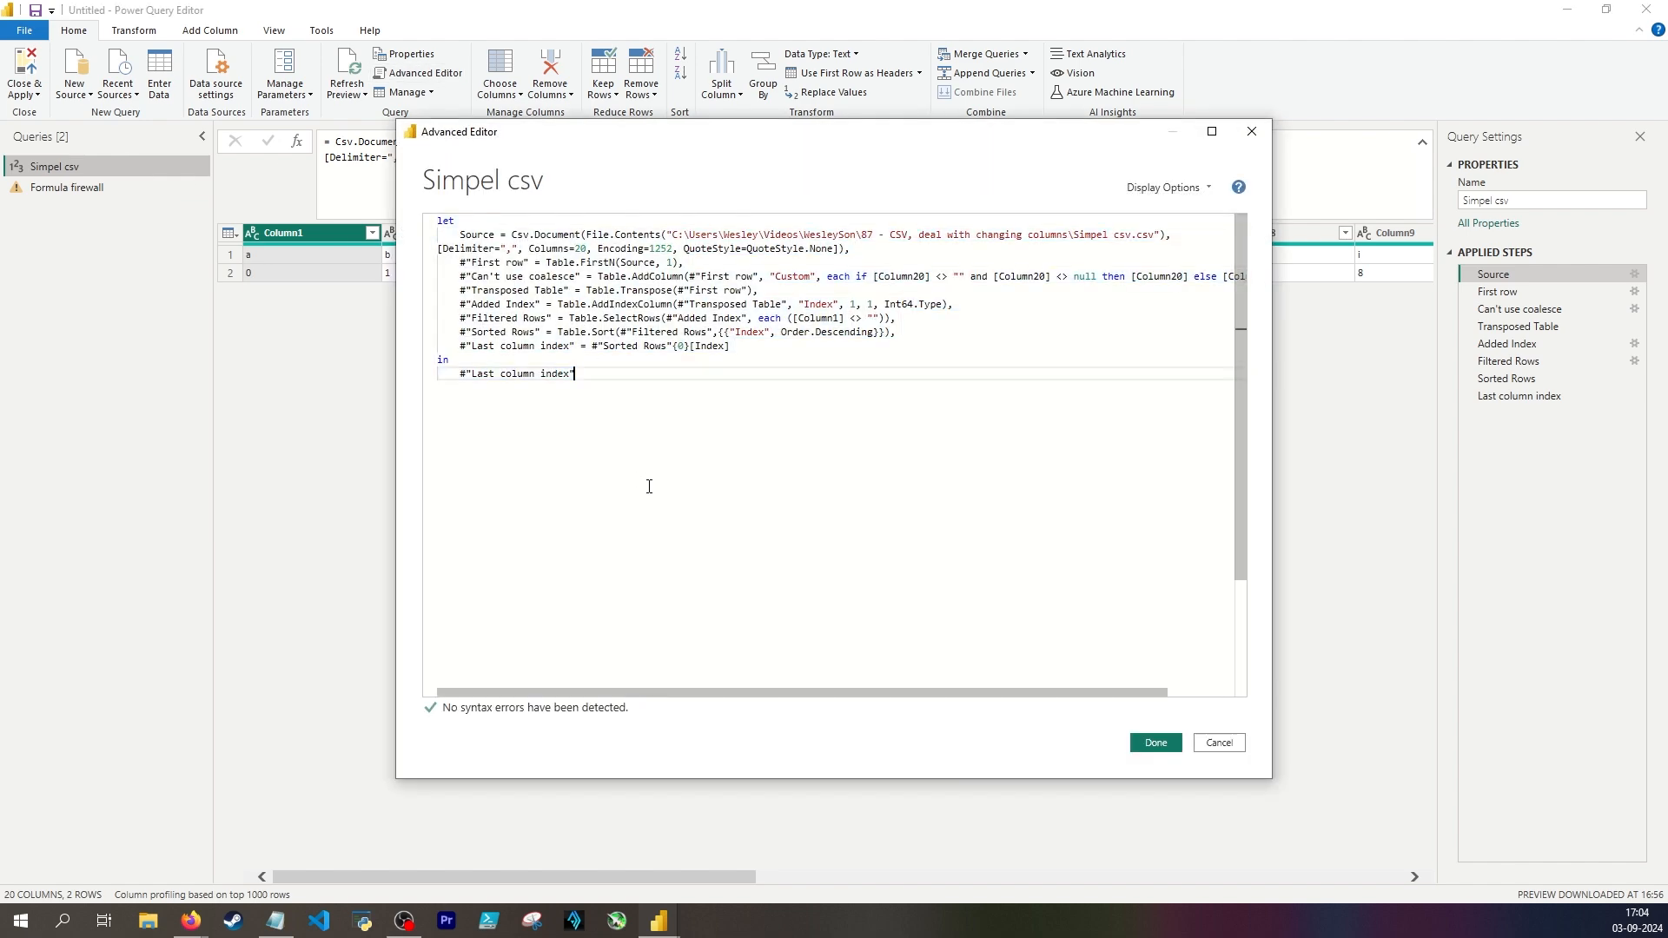
left_click(1219, 743)
key("ctrl+v")
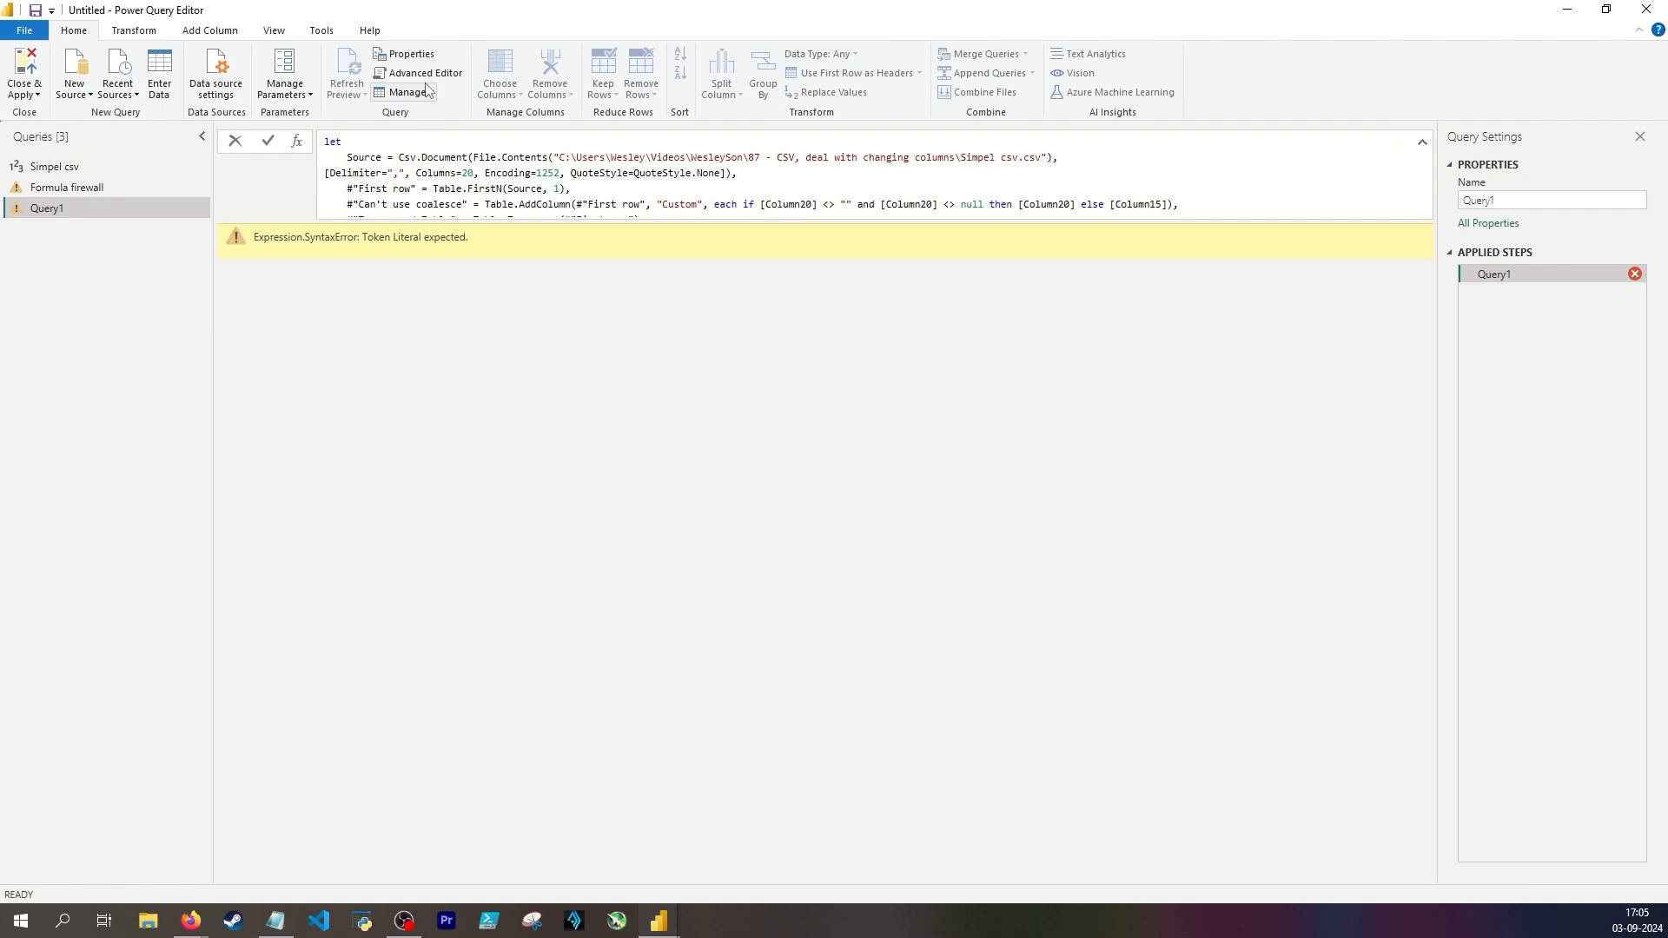
Begin the M code of Query1 with the function parameters (myTable as table, myRow as number).
double_click(330, 141)
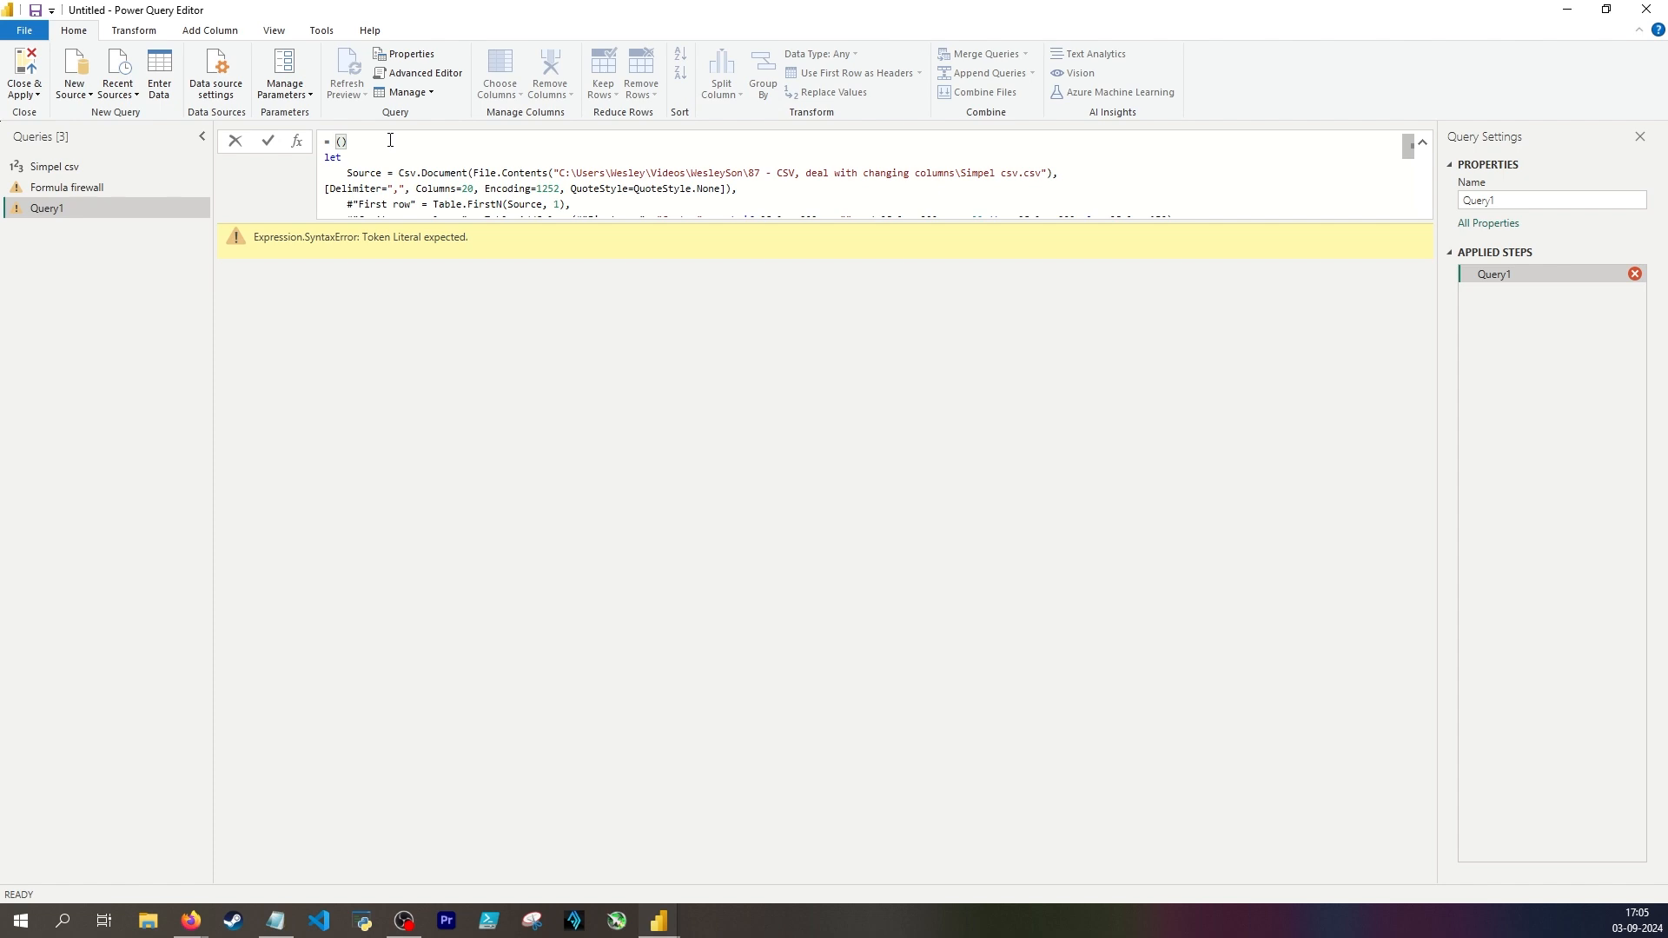
type("myTable as t")
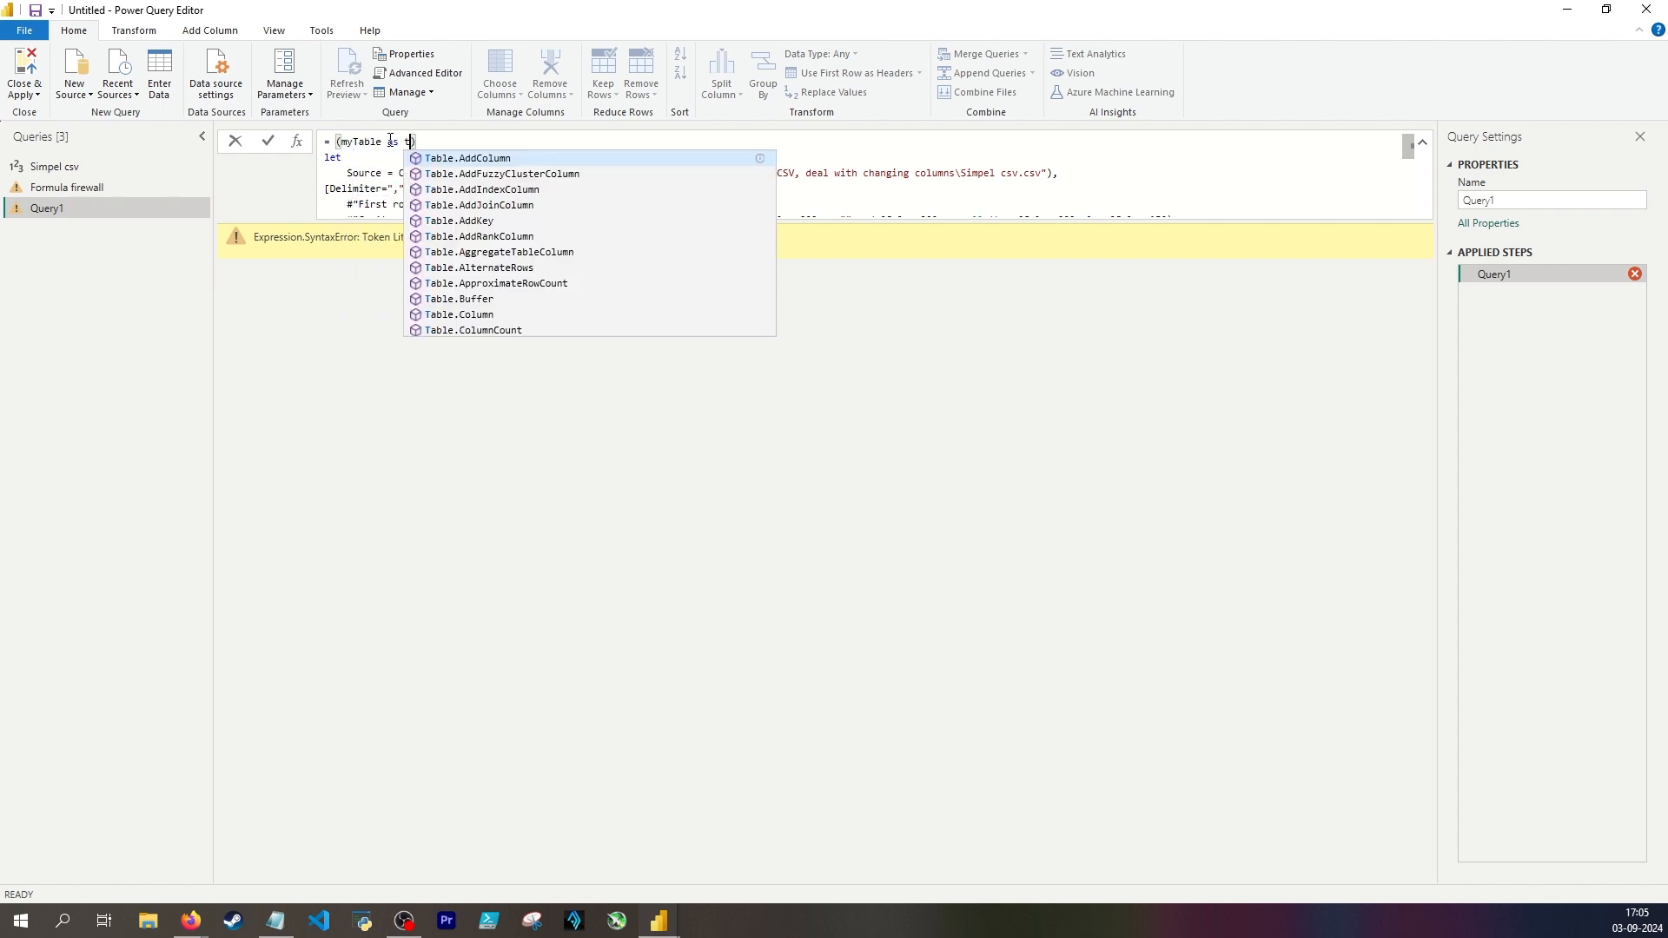
type("able, myRow a")
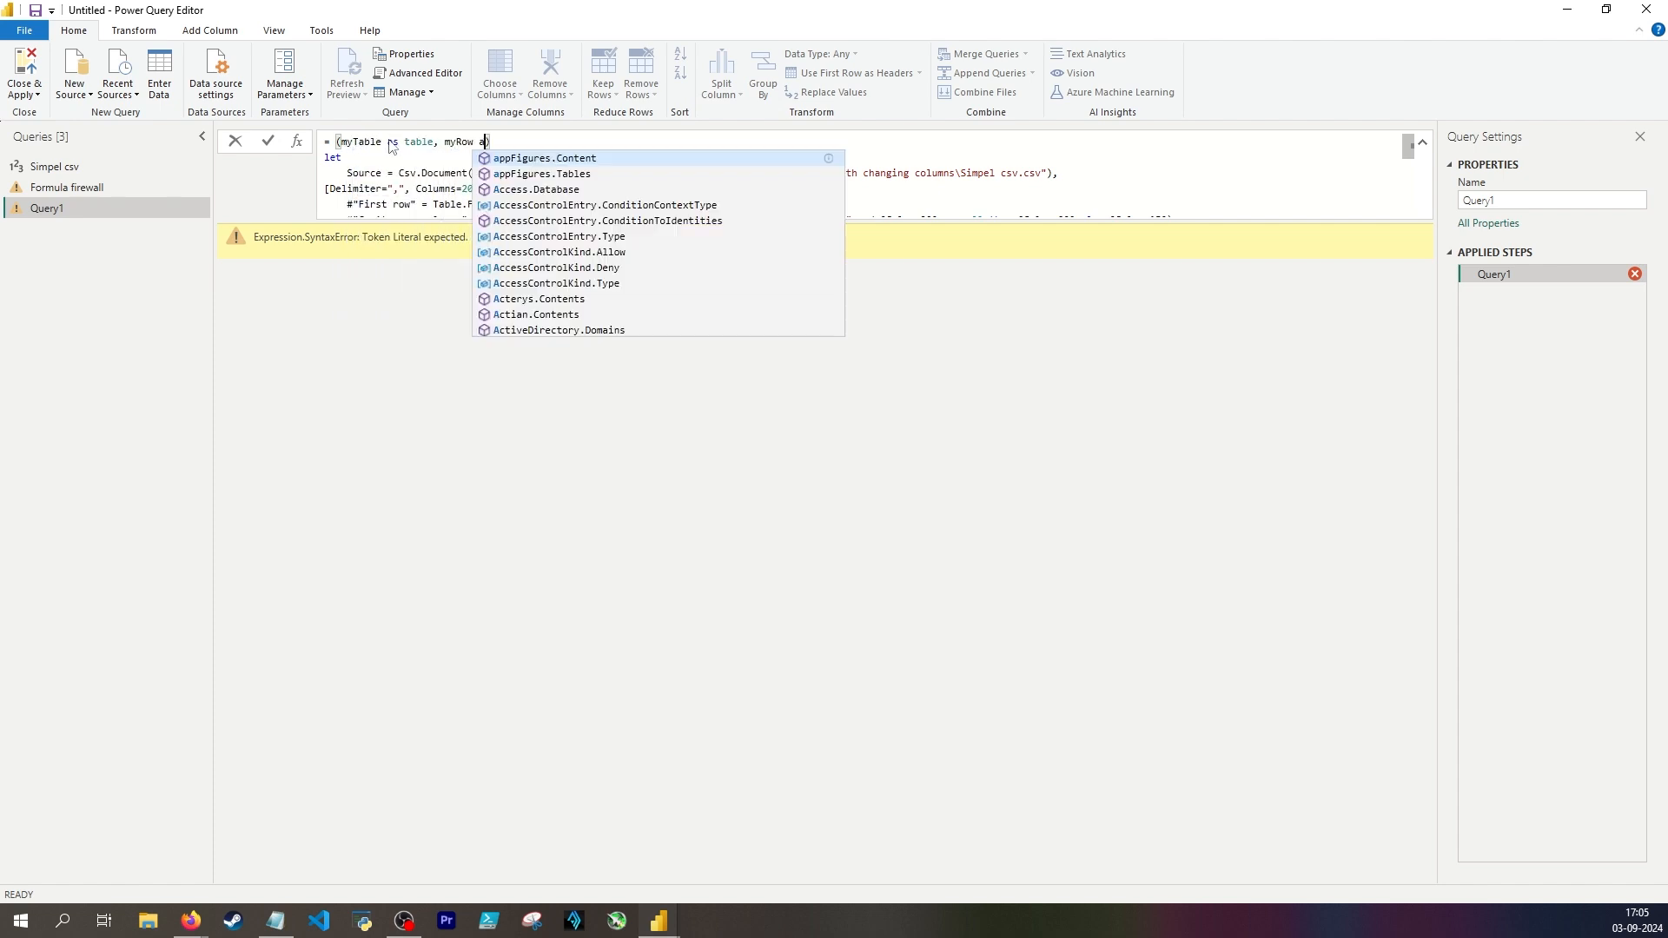
type("s number")
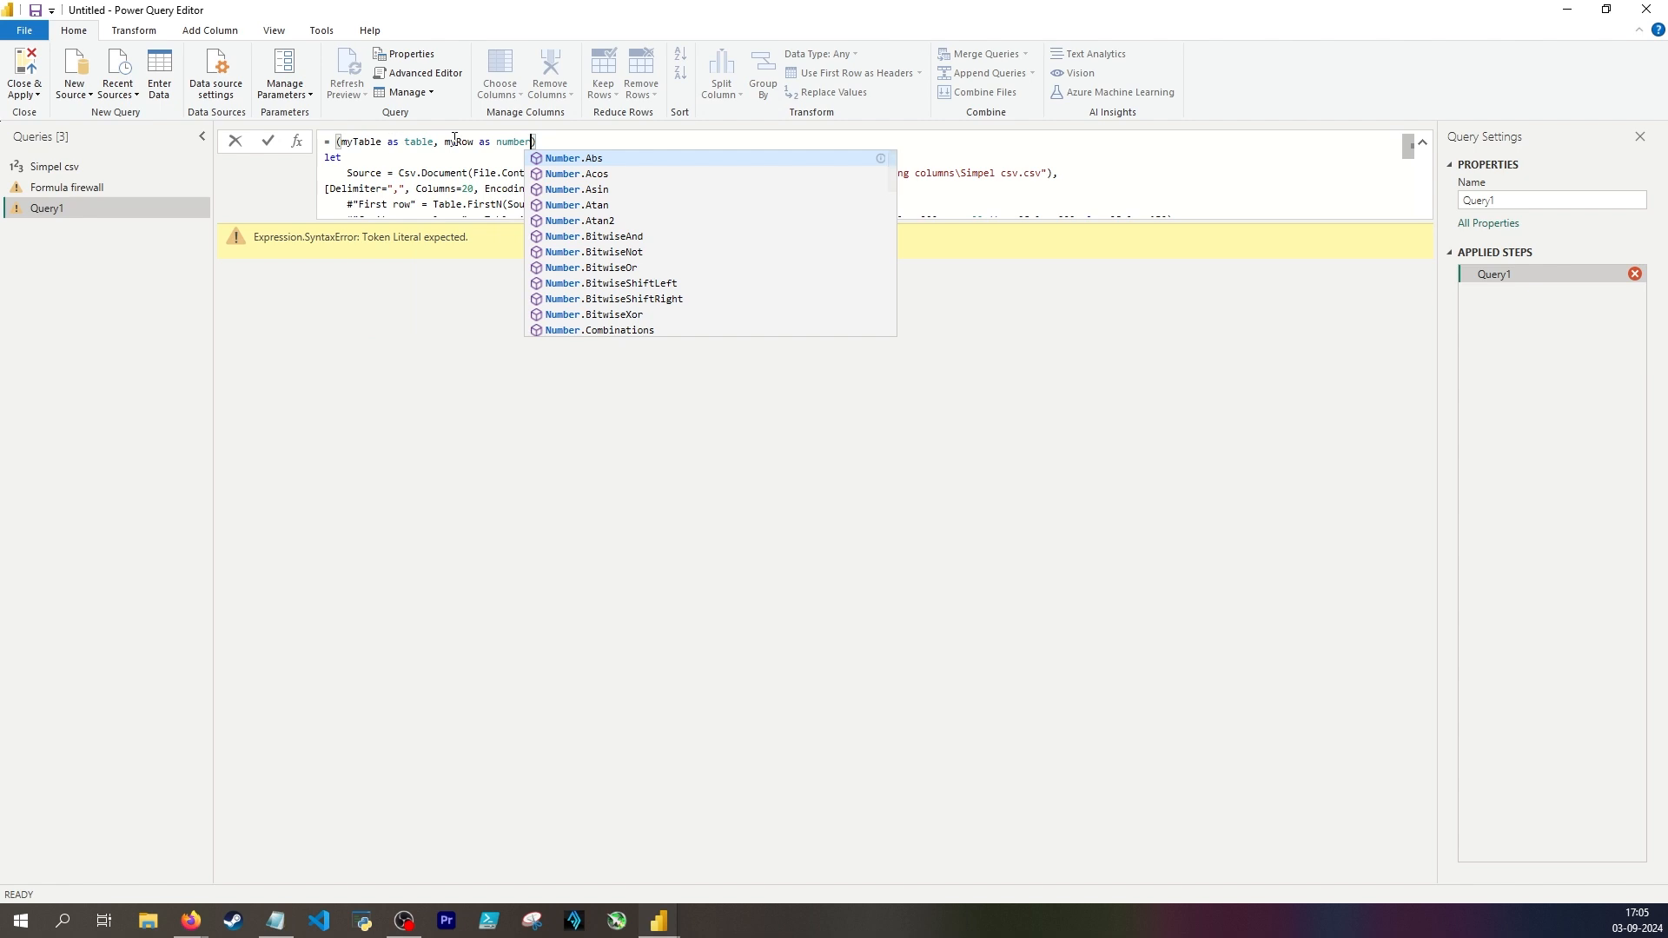
key("Return")
Examine the header row and data row of Simpel csv.csv in Notepad for empty values.
left_click_drag(1667, 113, 563, 124)
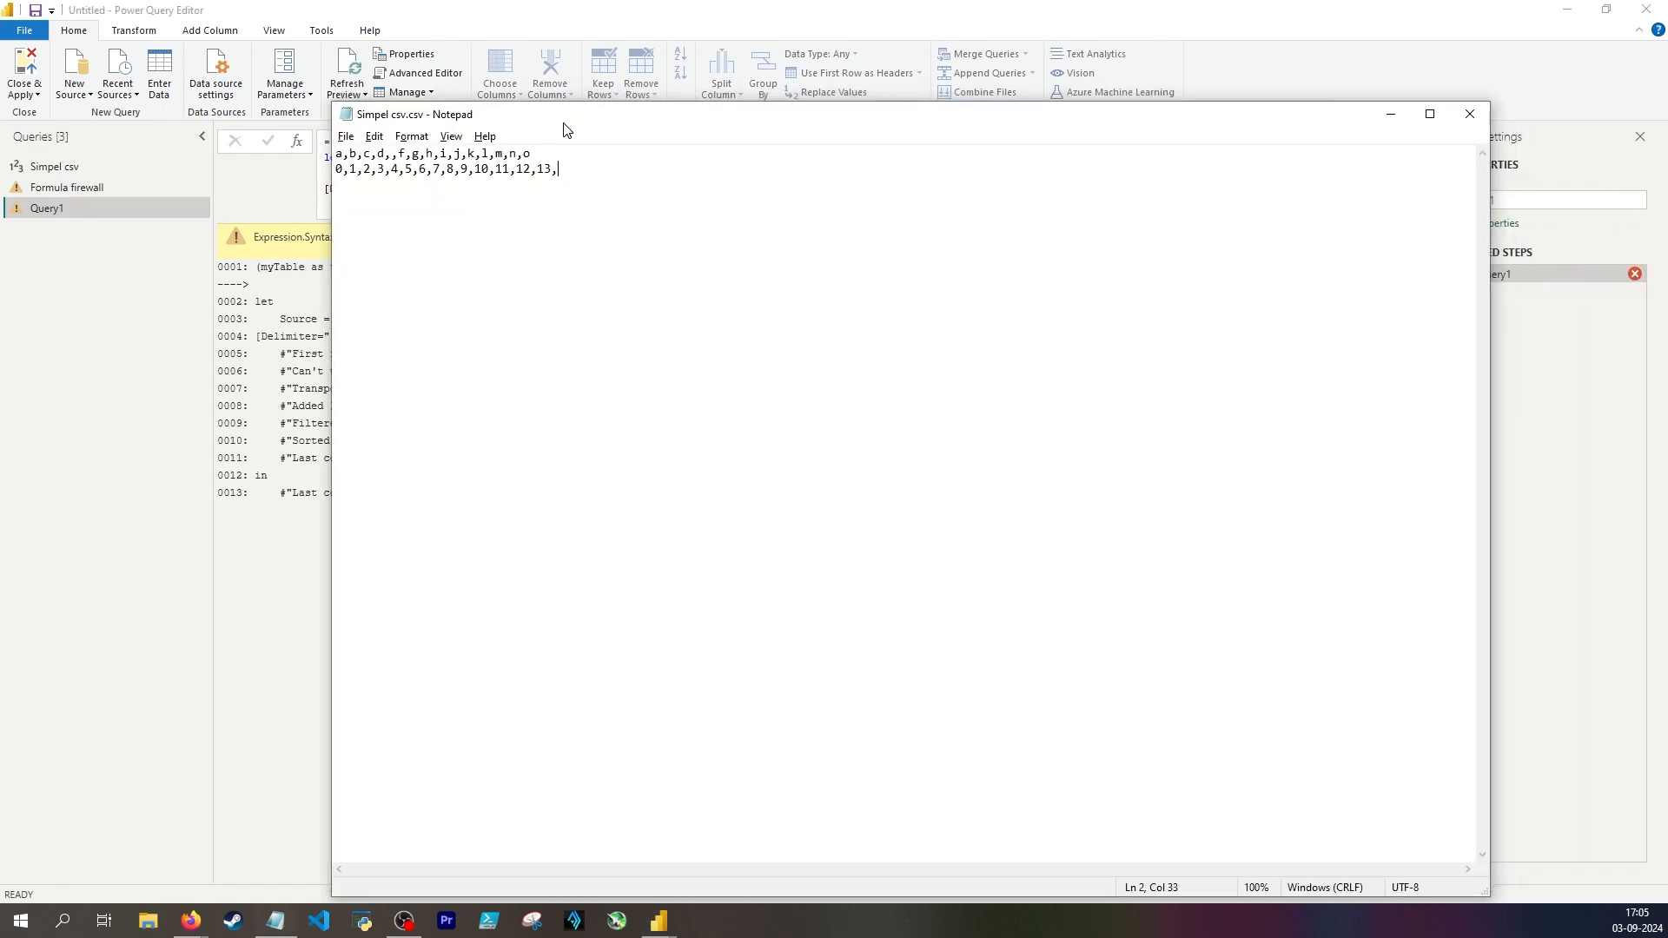
left_click_drag(385, 155, 398, 162)
left_click(575, 176)
left_click_drag(543, 154, 285, 148)
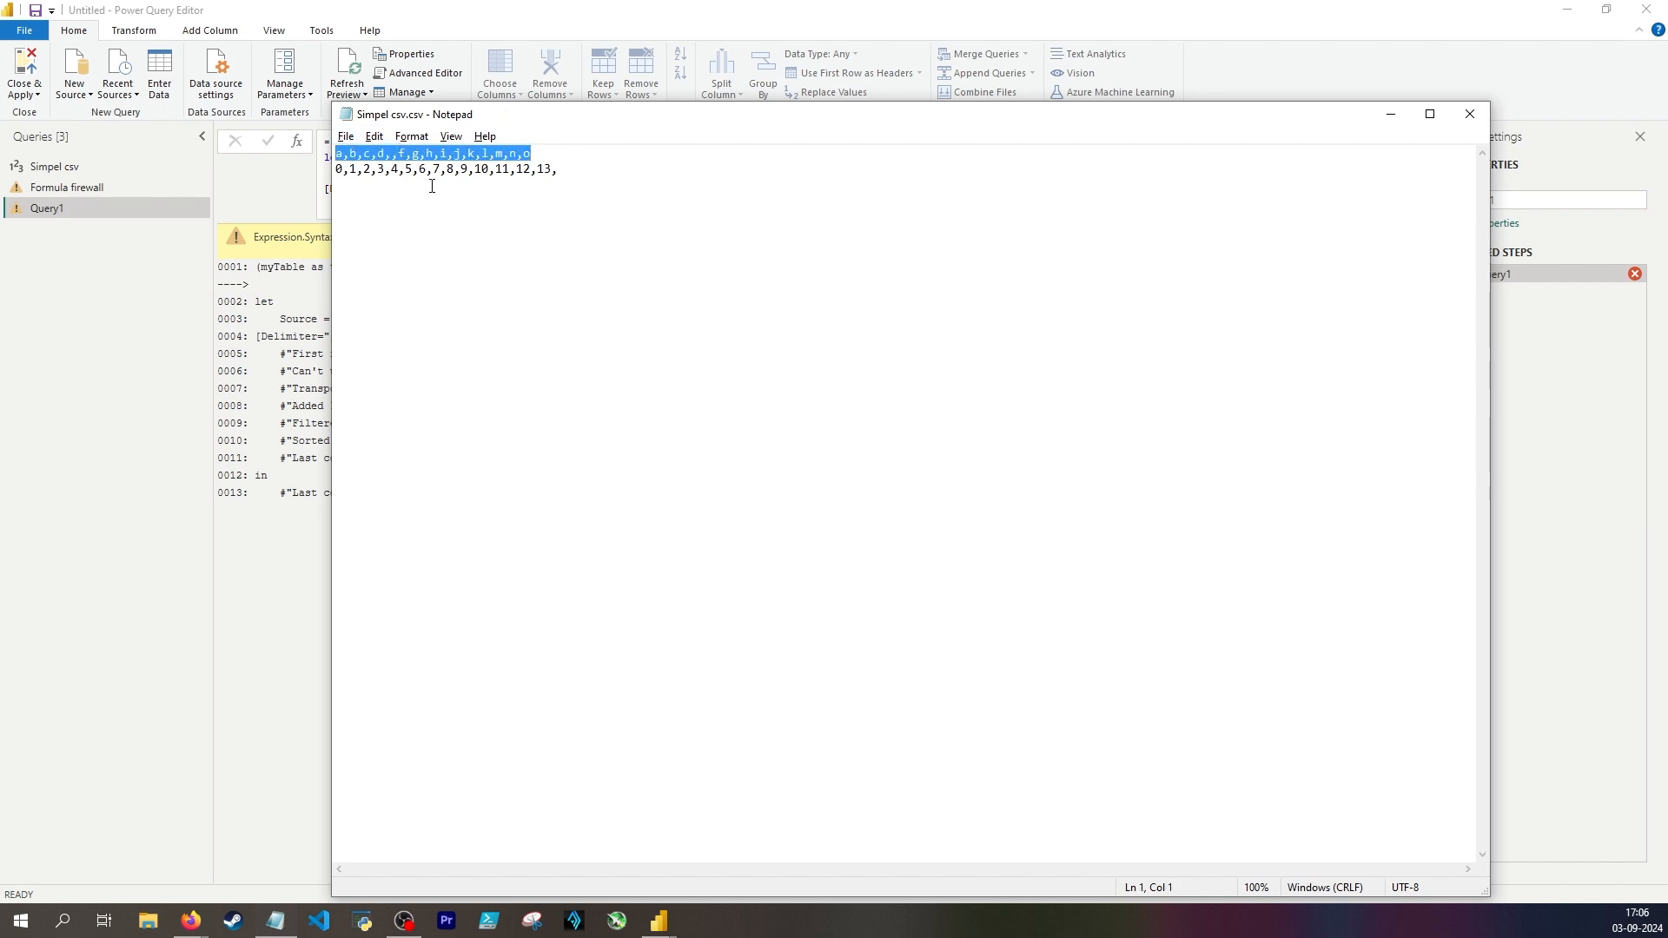
left_click(596, 154)
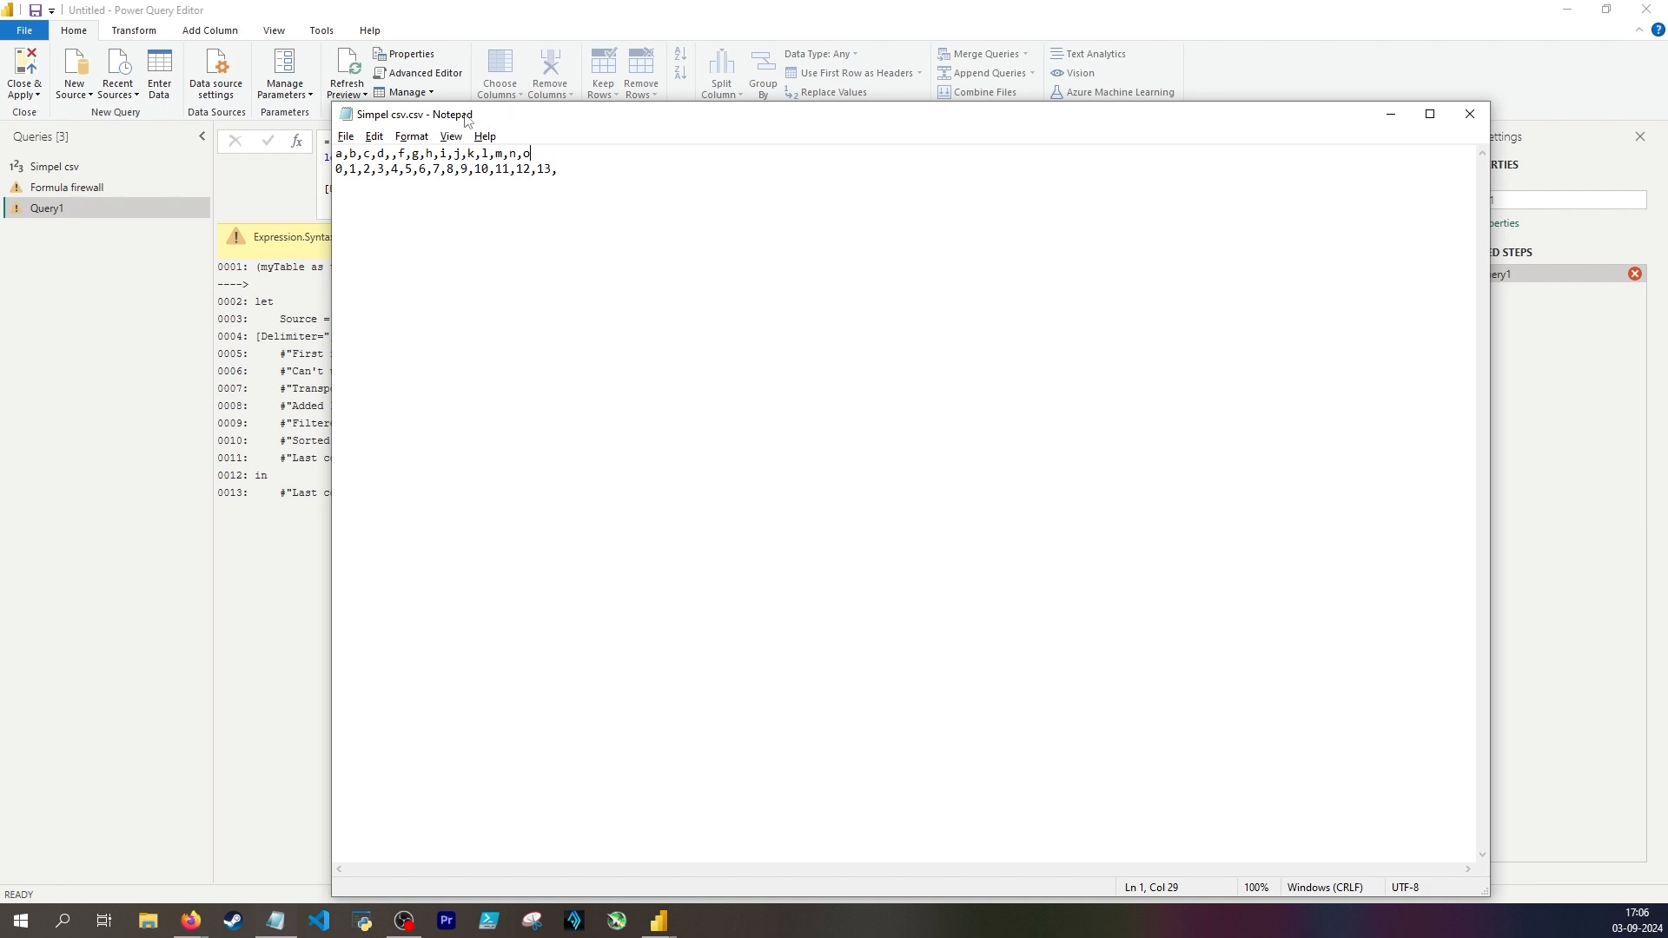
left_click_drag(469, 120, 1295, 174)
Complete the function signature with the return type and arrow, as number =>.
left_click(556, 142)
type("as number ")
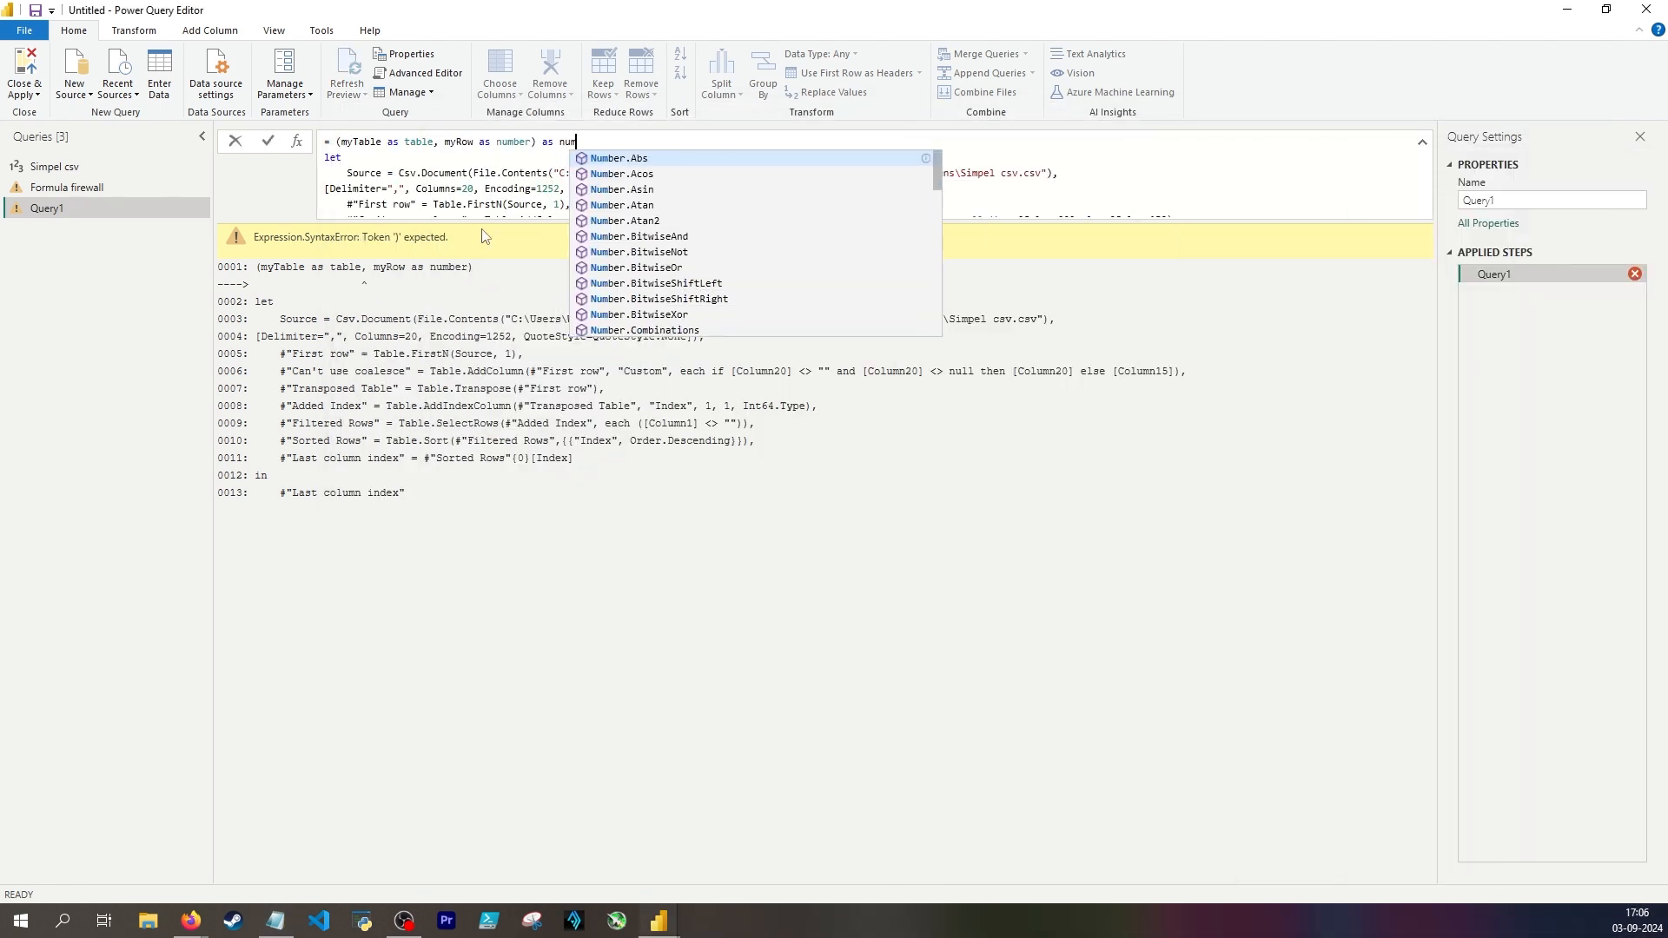
type("=>")
key("Return")
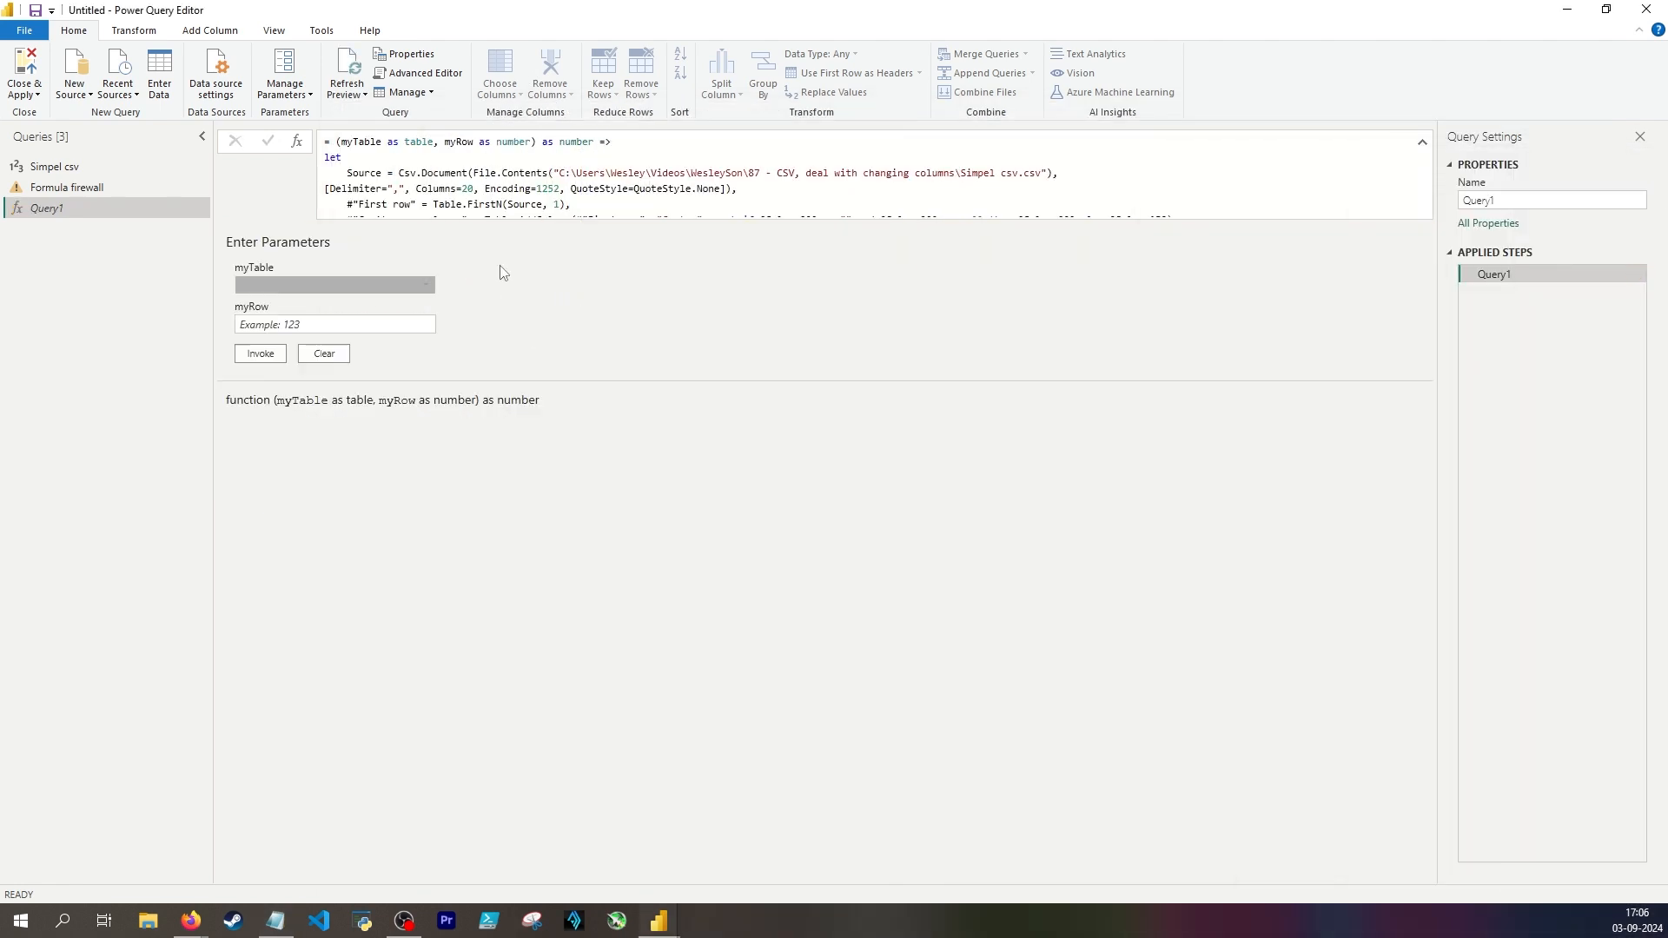
Insert an "X row" step directly after let, defined as Table.FromRecords({myTable{myRow}}).
scroll(469, 179, "down", 4)
scroll(459, 185, "up", 4)
scroll(459, 185, "up", 1)
left_click(420, 174)
left_click(364, 157)
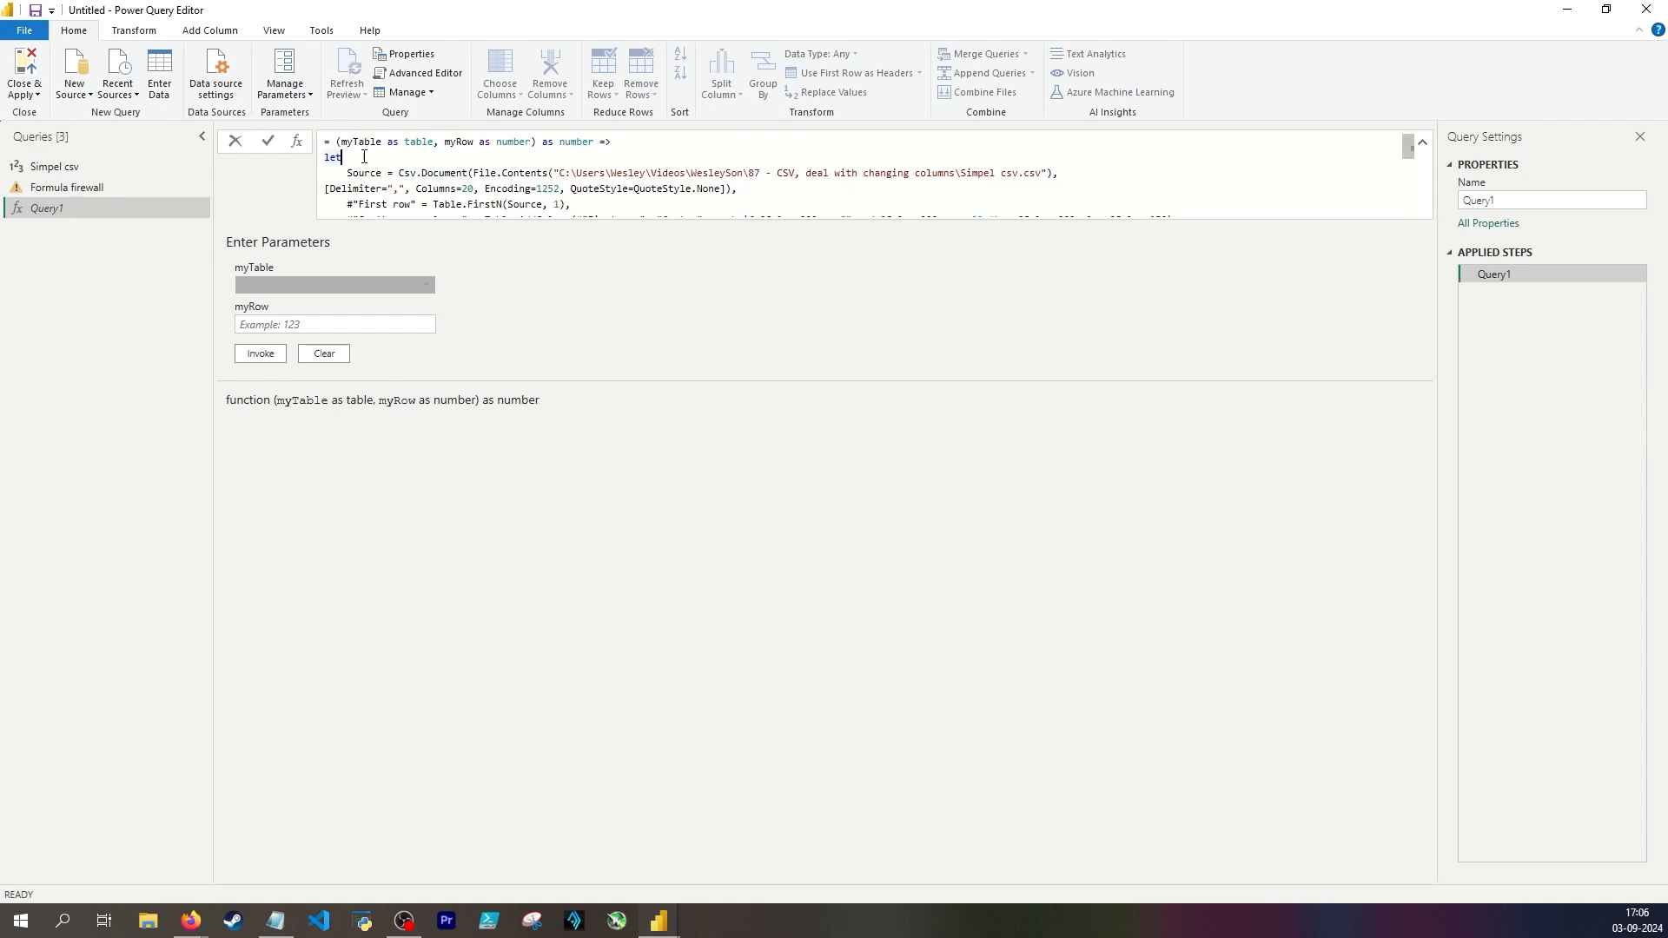
key("Return")
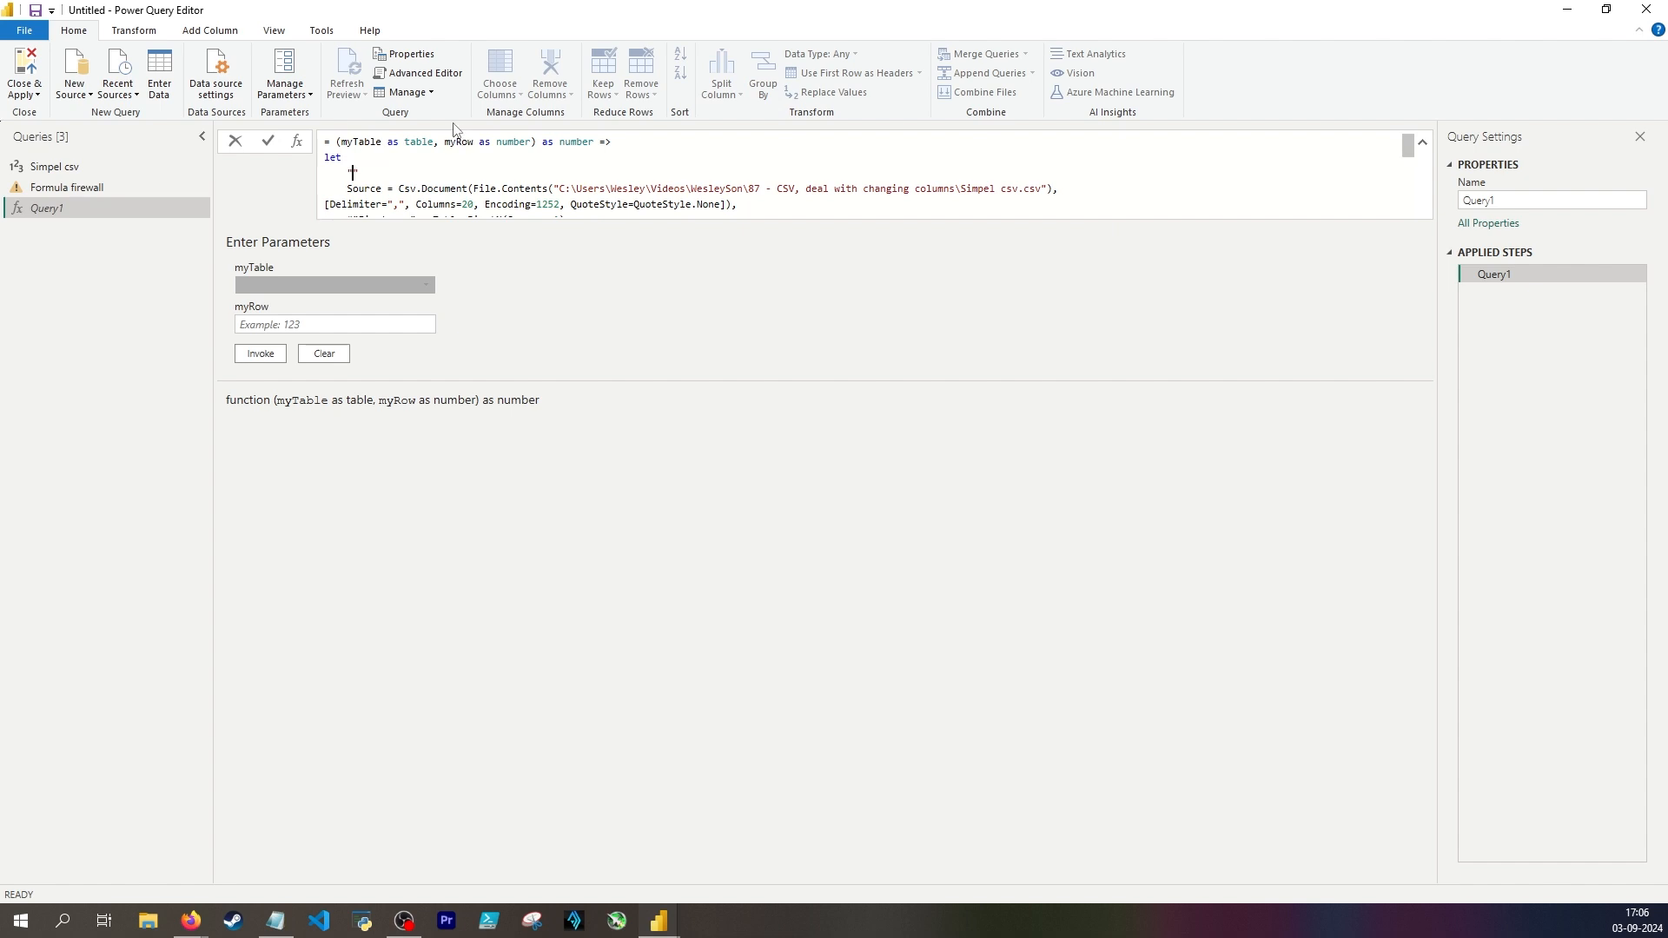
type("\"X row\" = table")
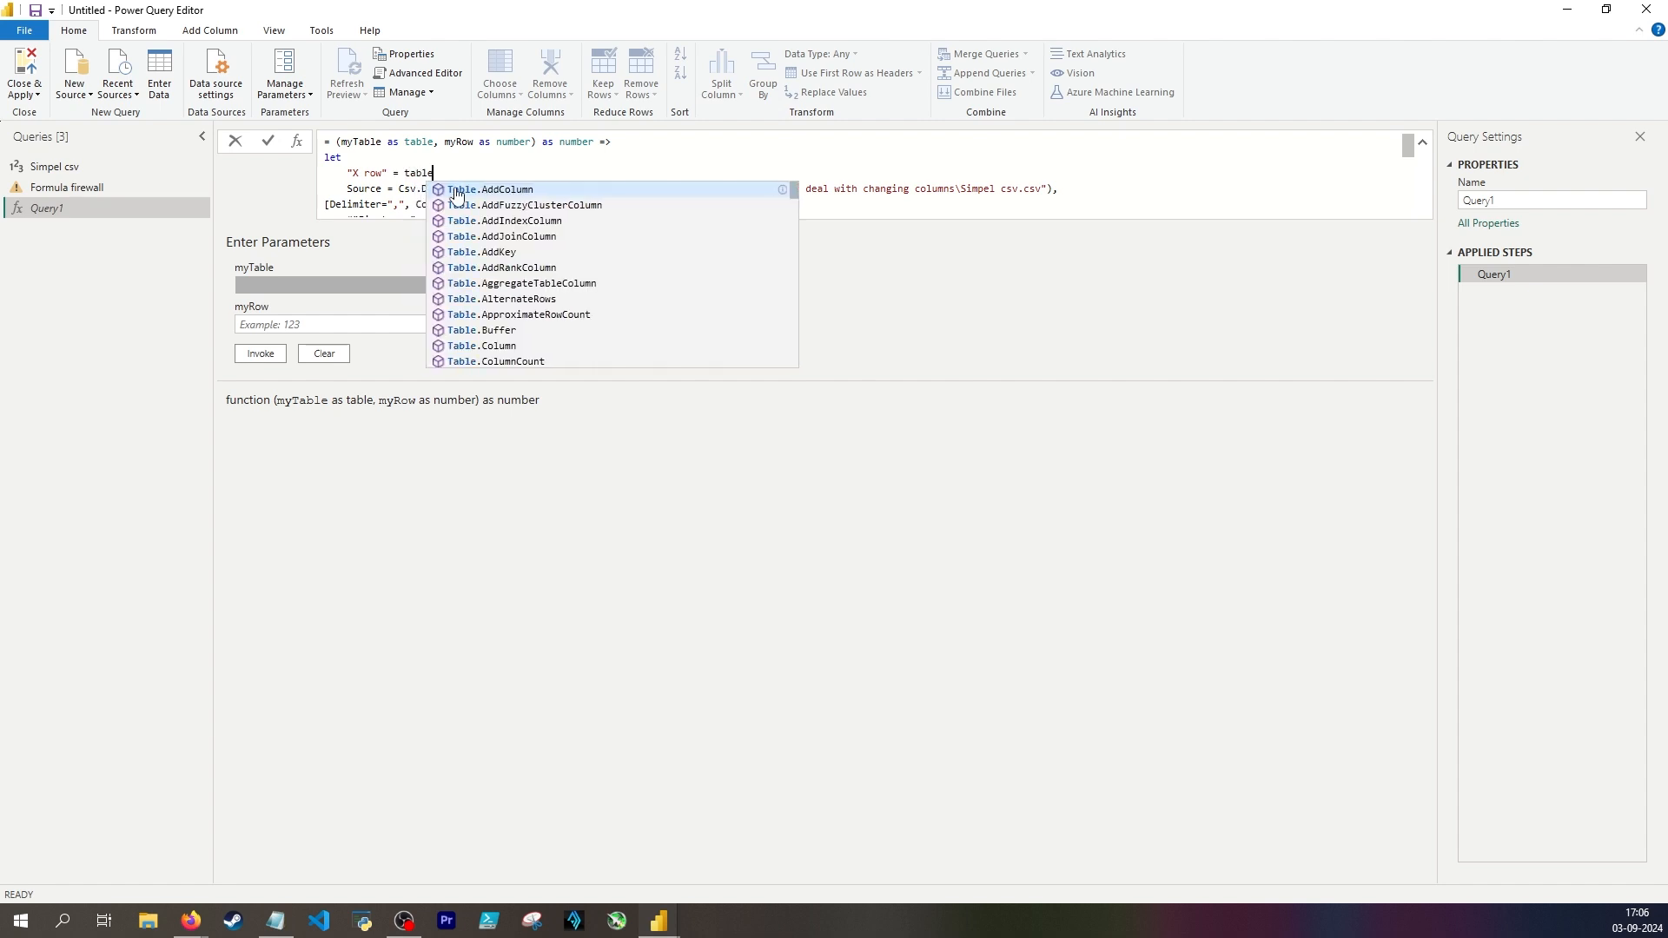
type("from")
left_click(487, 237)
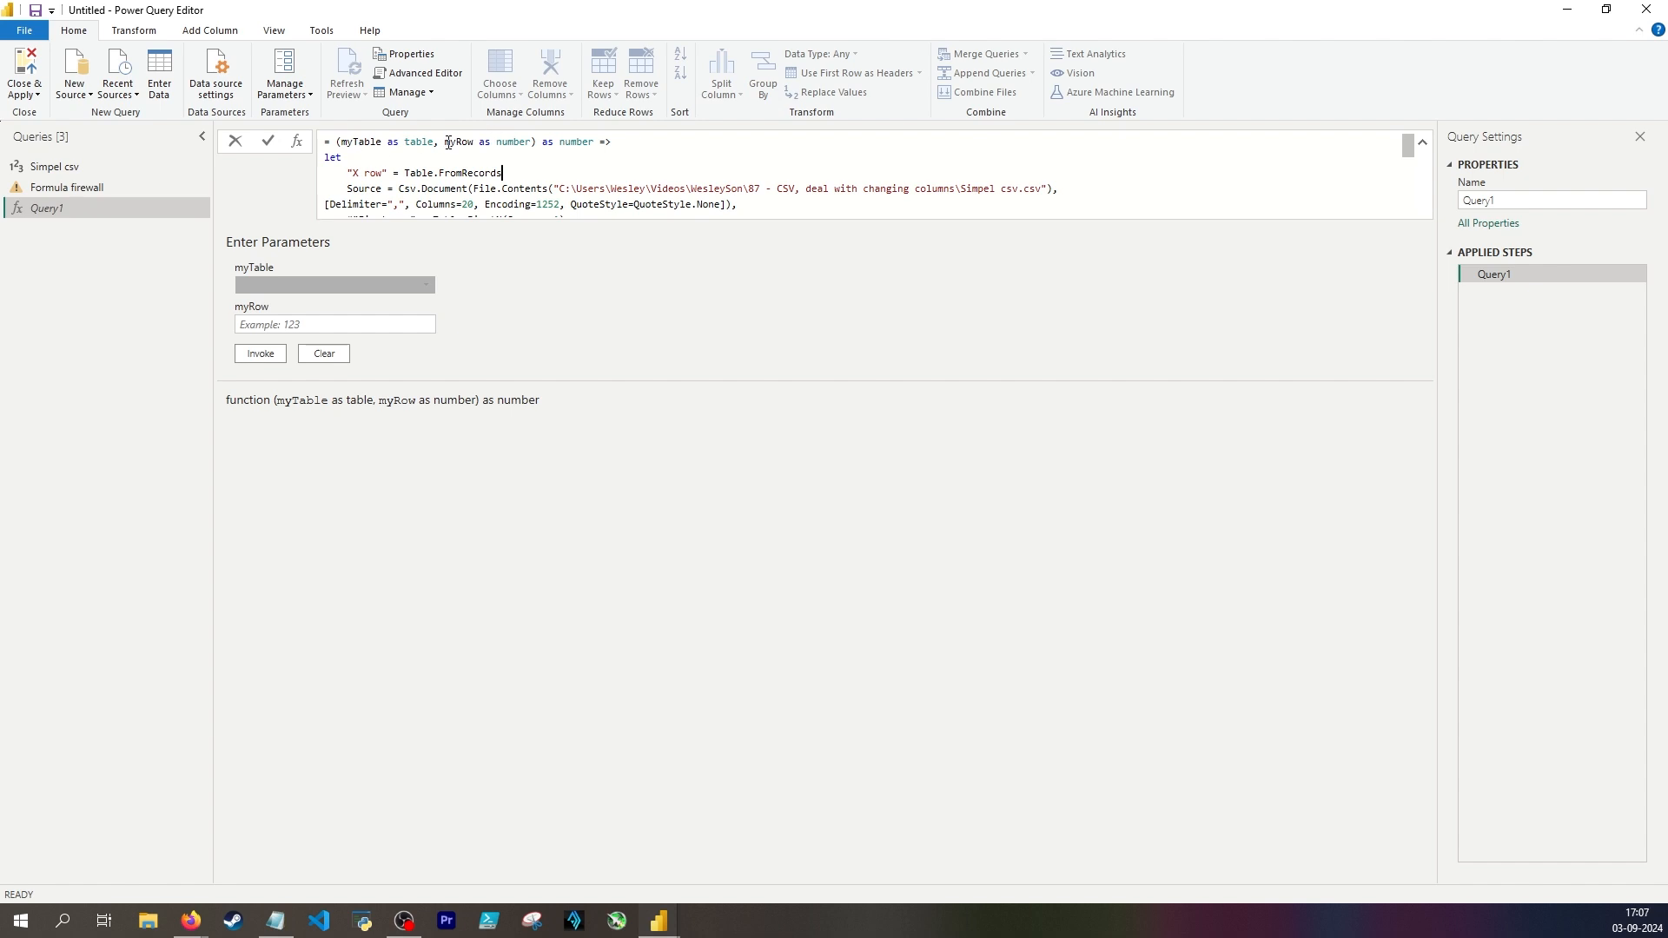
double_click(448, 143)
left_click(513, 172)
type("(")
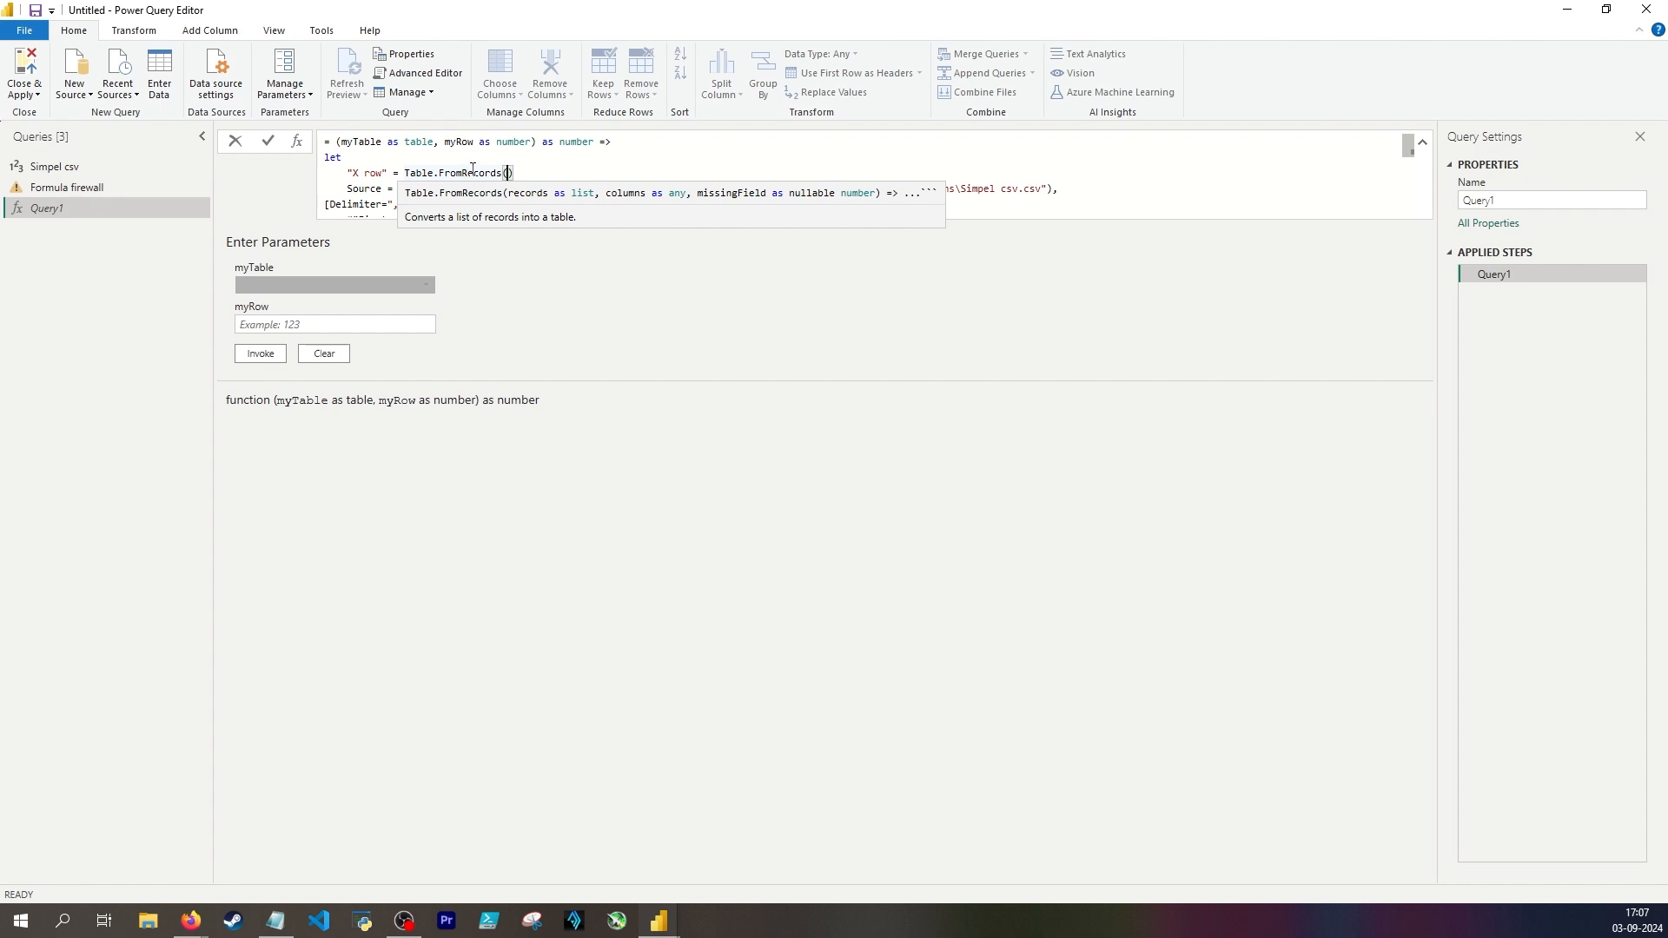
type("{myTable{")
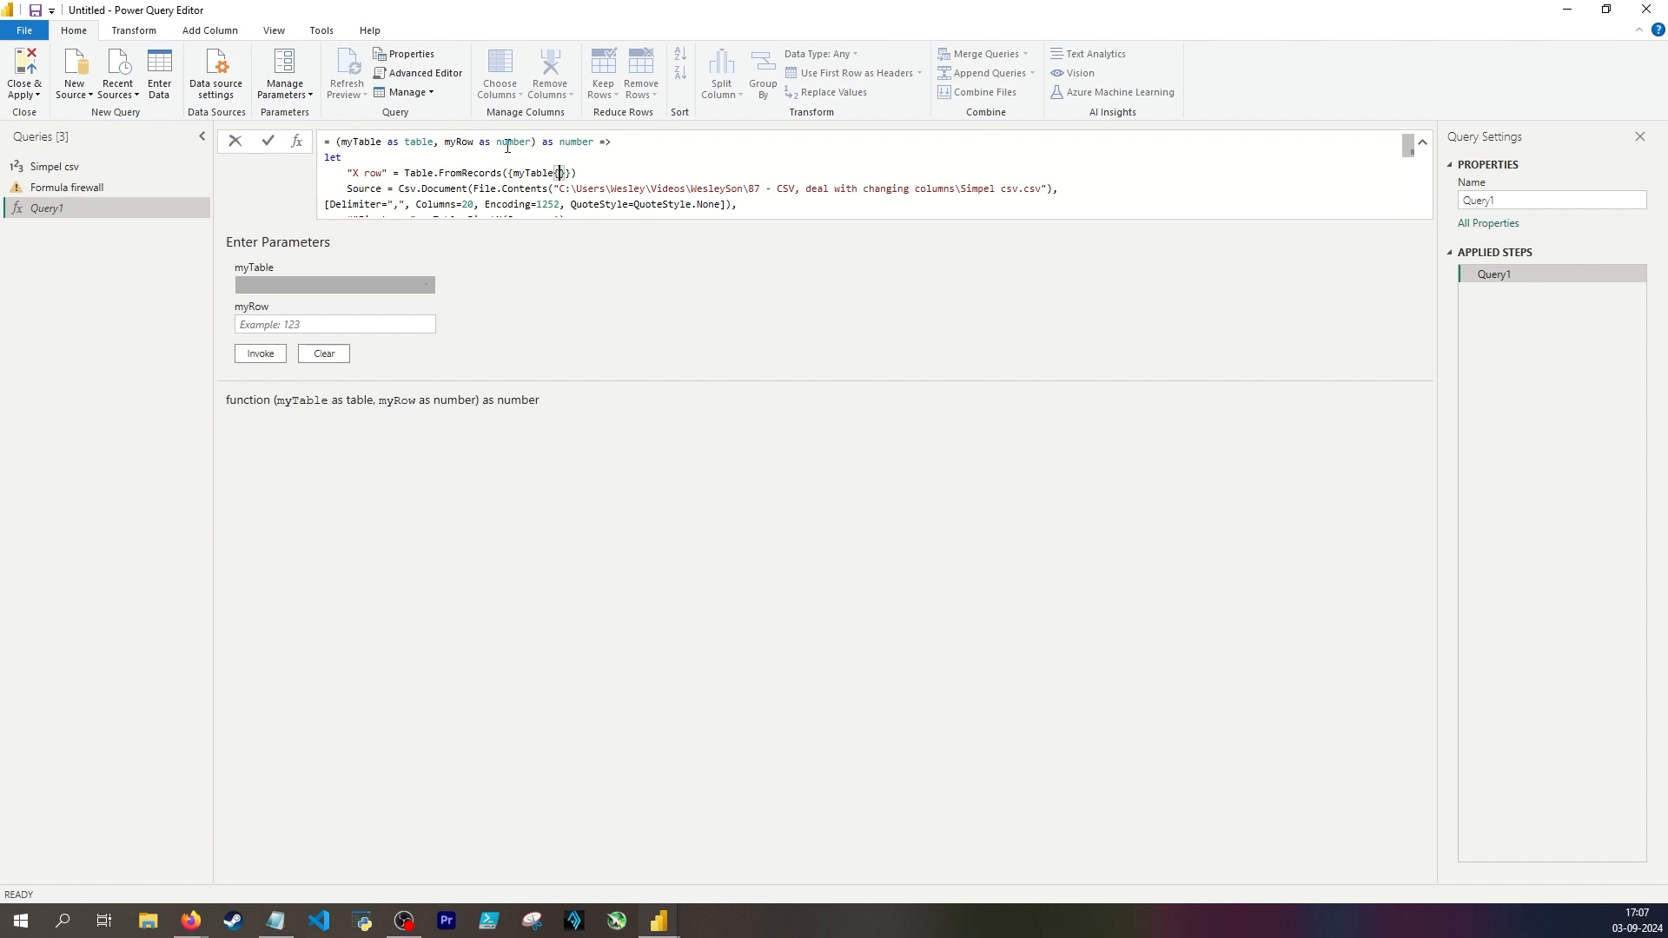
type("myRow}}),")
Delete the Source, First row and Can't use coalesce lines from the function code, with the new step name written as #"X row".
left_click_drag(558, 188, 953, 193)
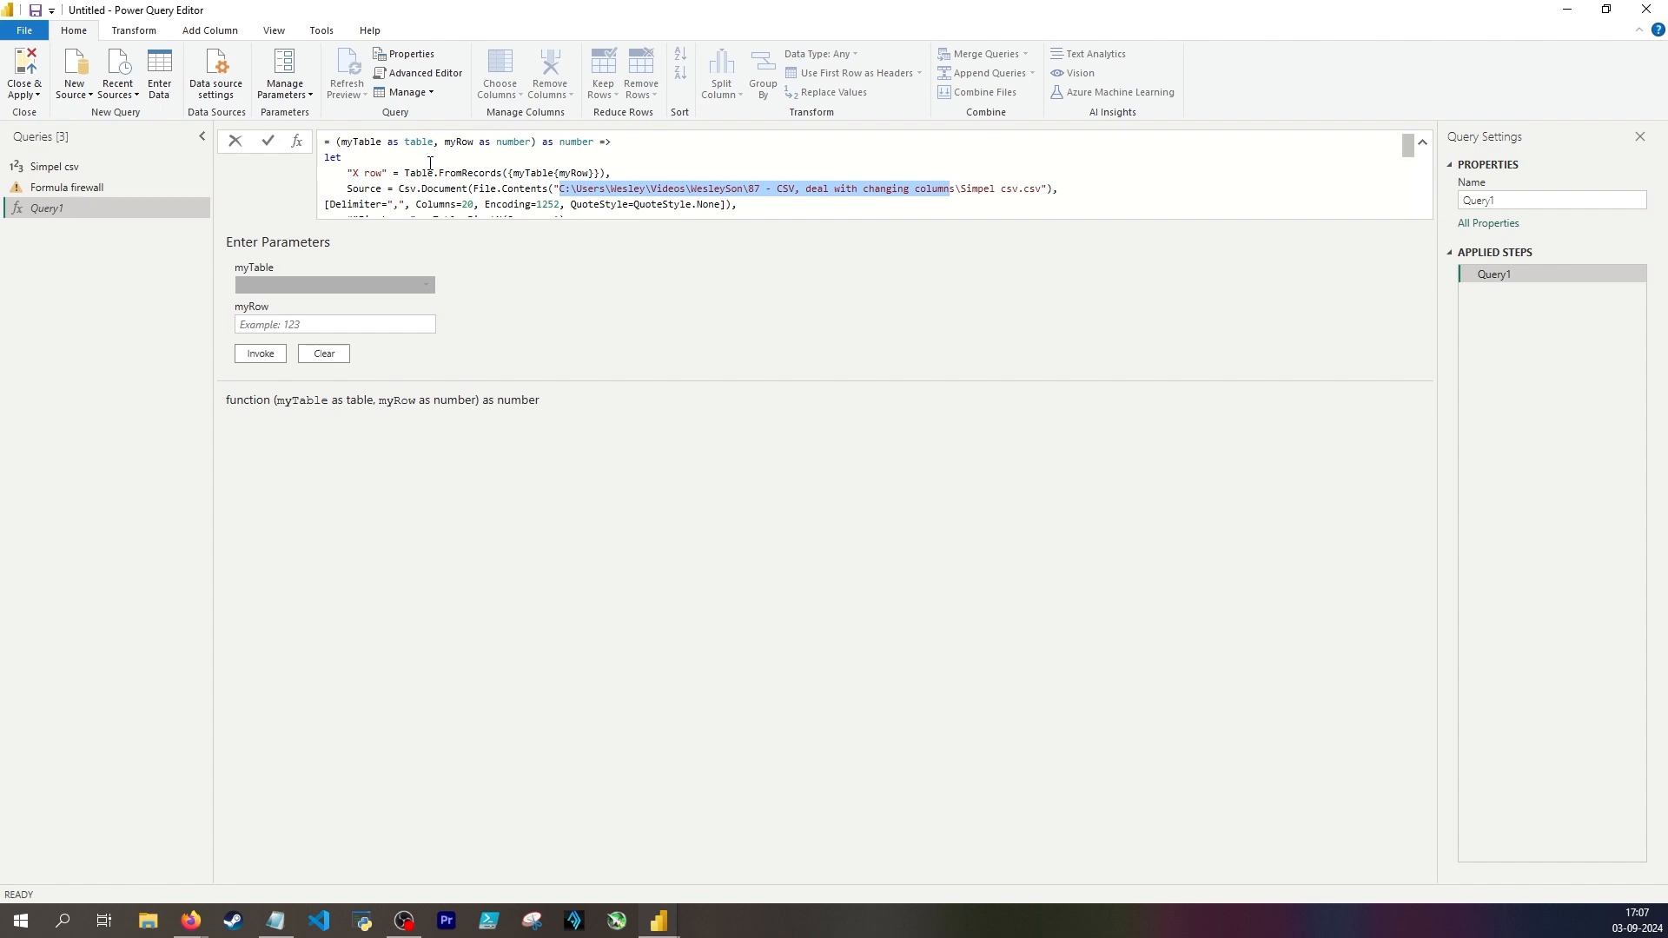
left_click(348, 188)
left_click(742, 206, "shift")
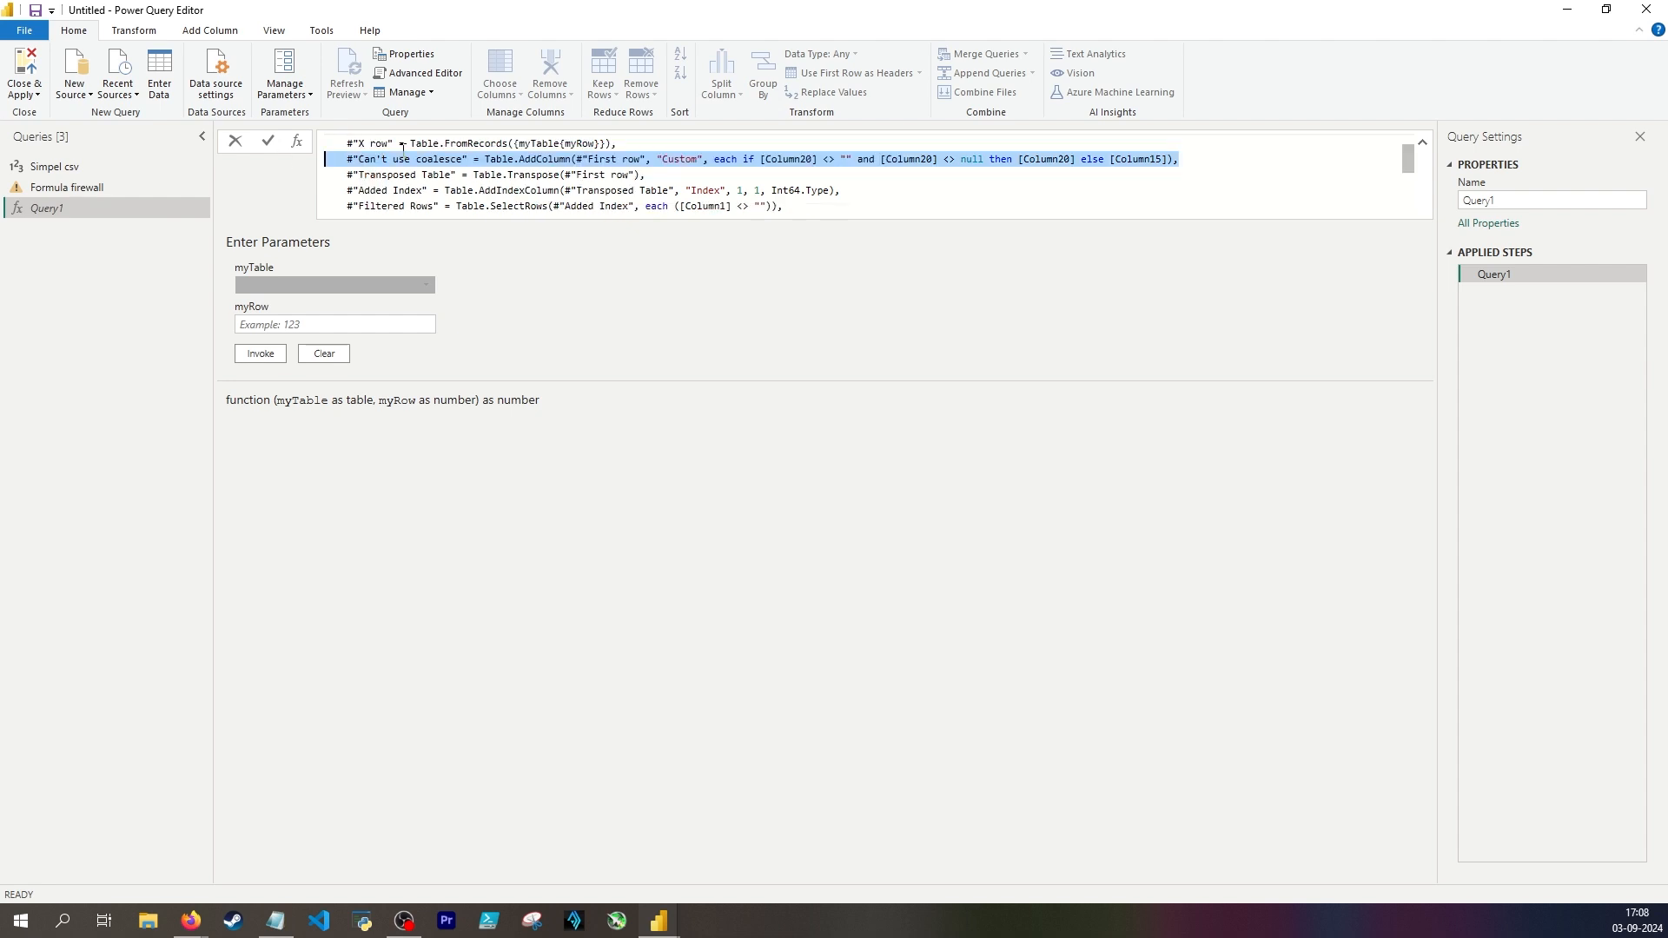
key("Delete")
scroll(383, 182, "up", 2)
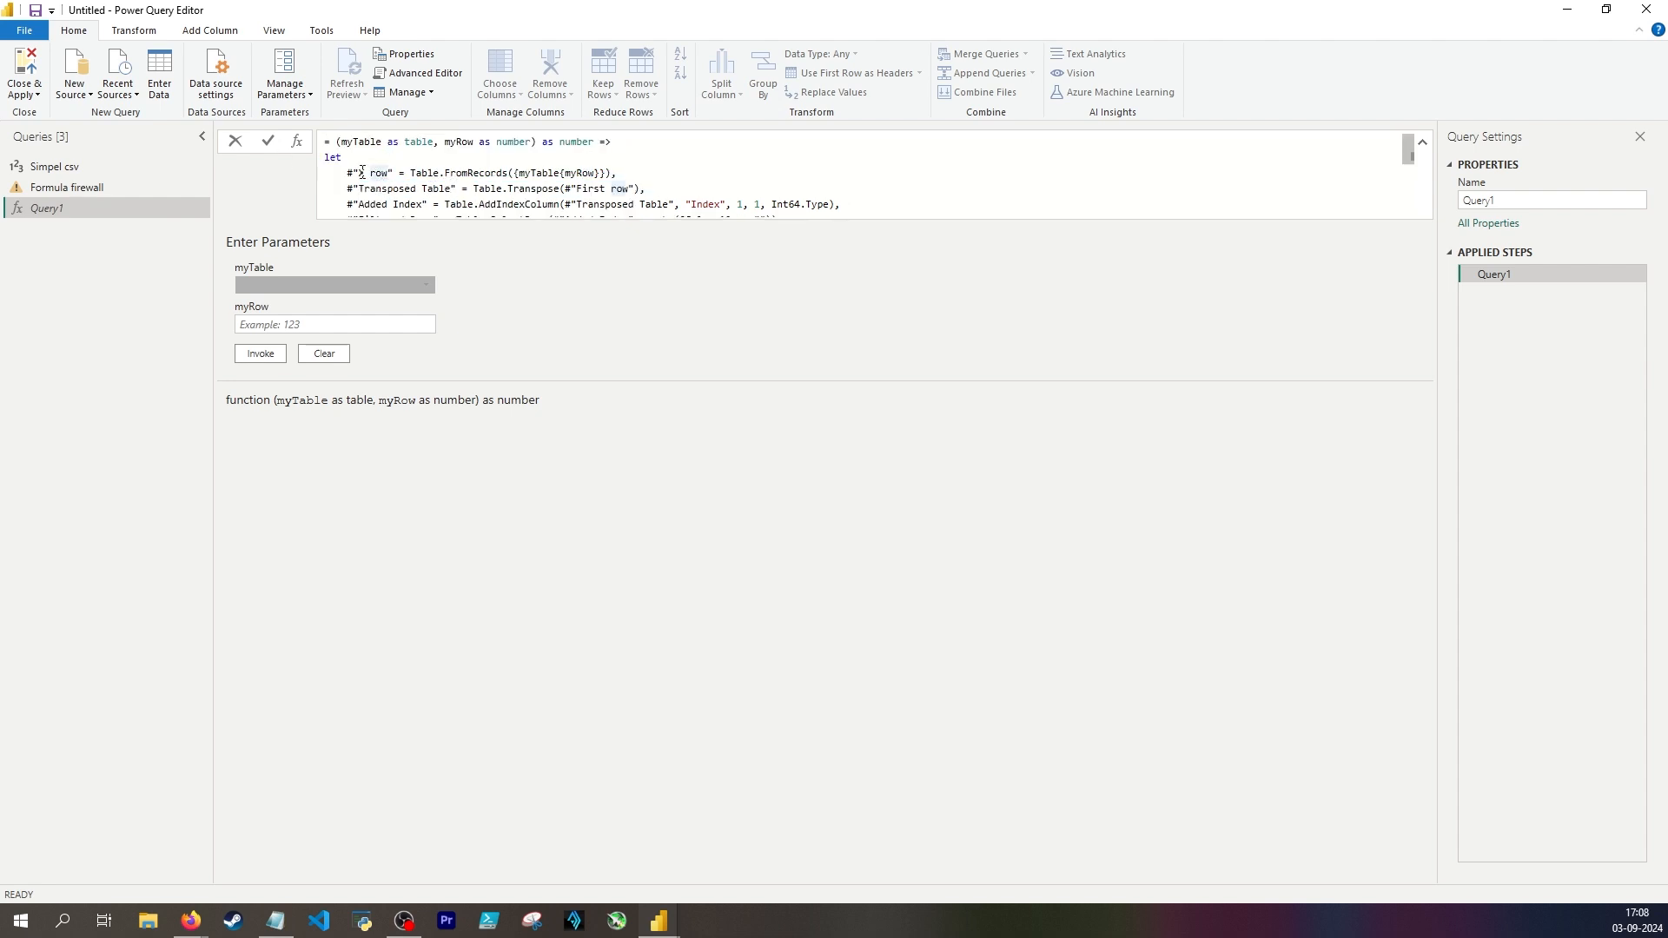
Make the Transposed Table step refer to #"X row" instead of #"First row" and apply the function code.
left_click_drag(388, 173, 359, 172)
key("ctrl+c")
left_click_drag(575, 189, 632, 189)
key("ctrl+v")
key("Delete")
key("End")
scroll(443, 173, "down", 2)
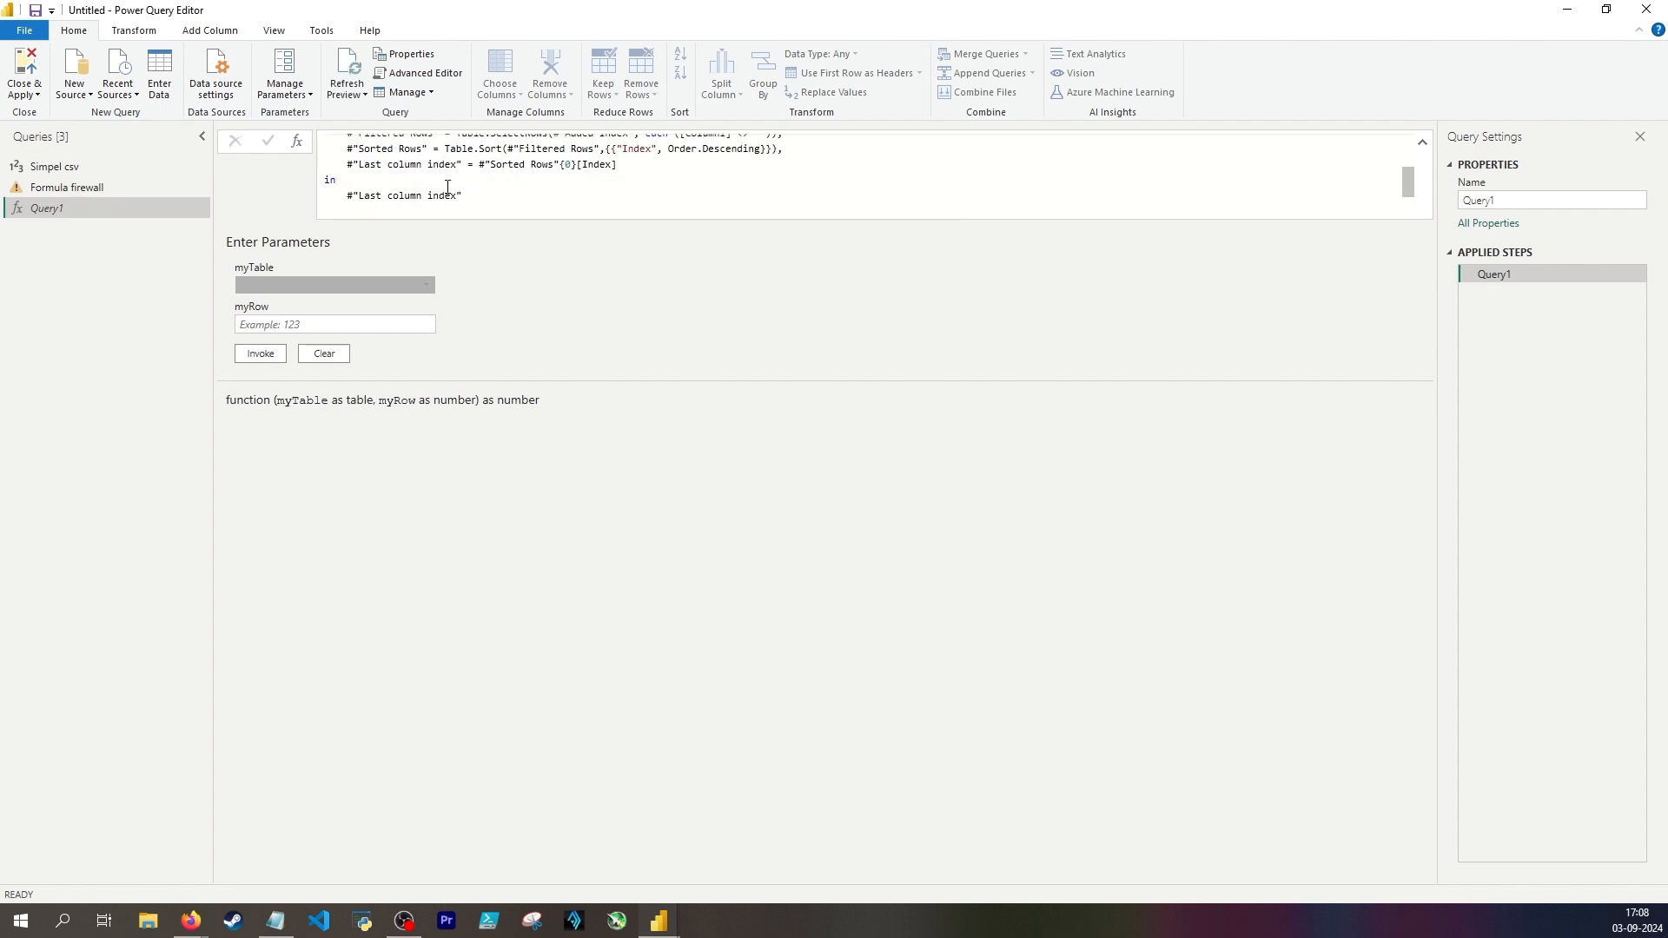
Duplicate the Simpel csv query.
left_click(85, 166)
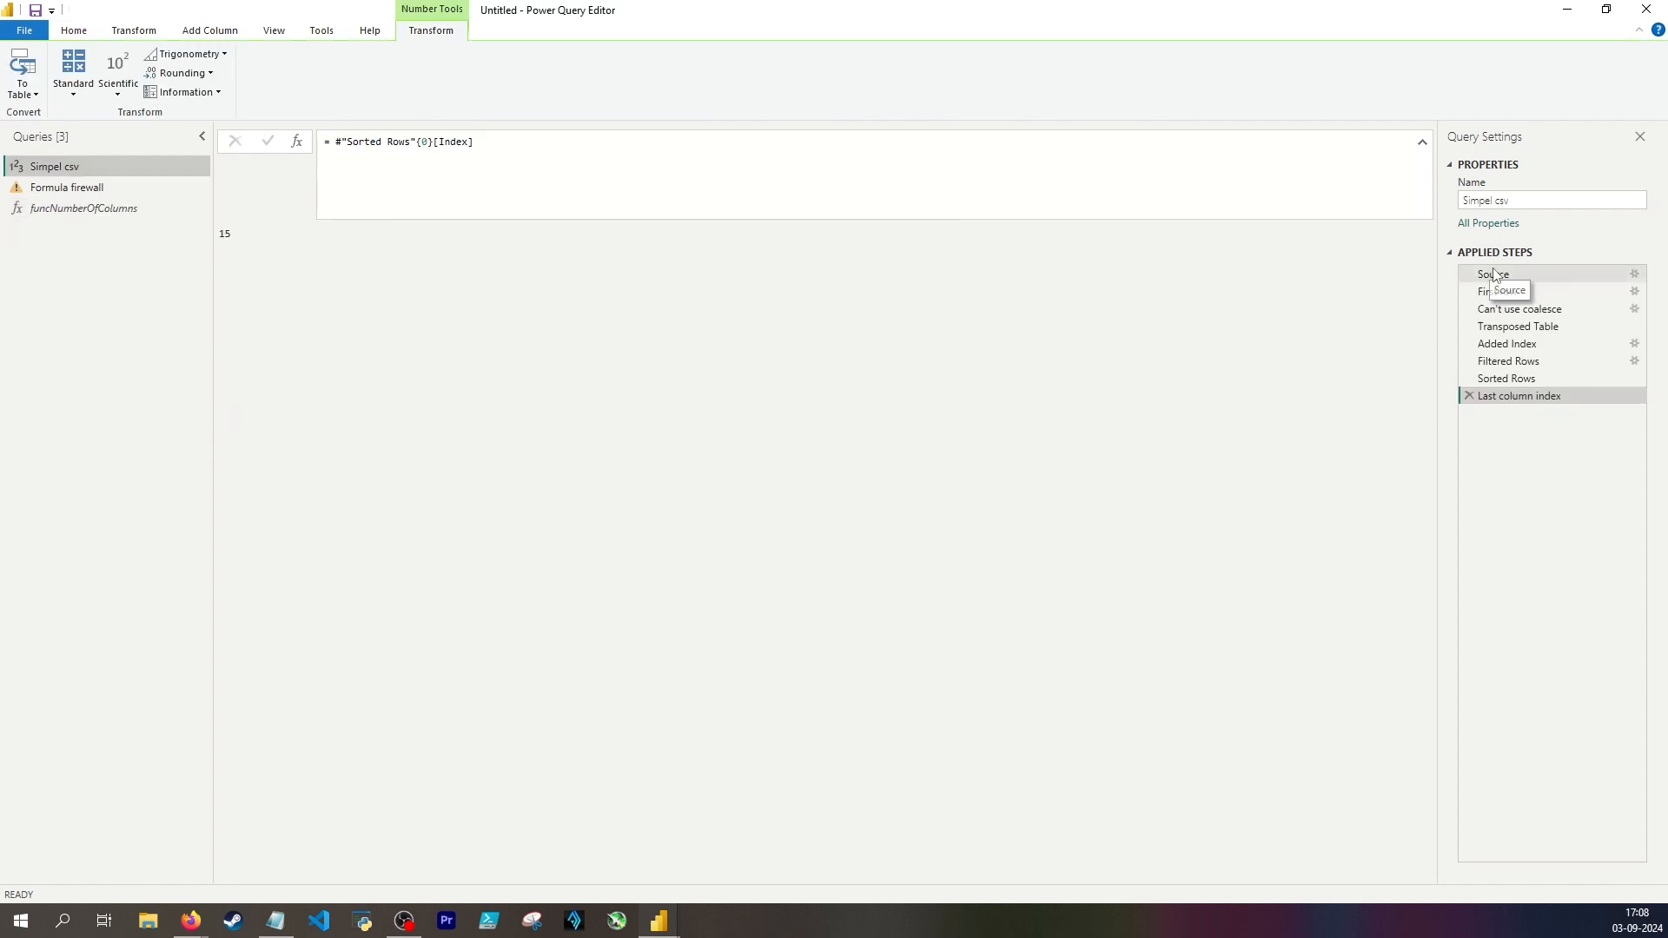
right_click(86, 167)
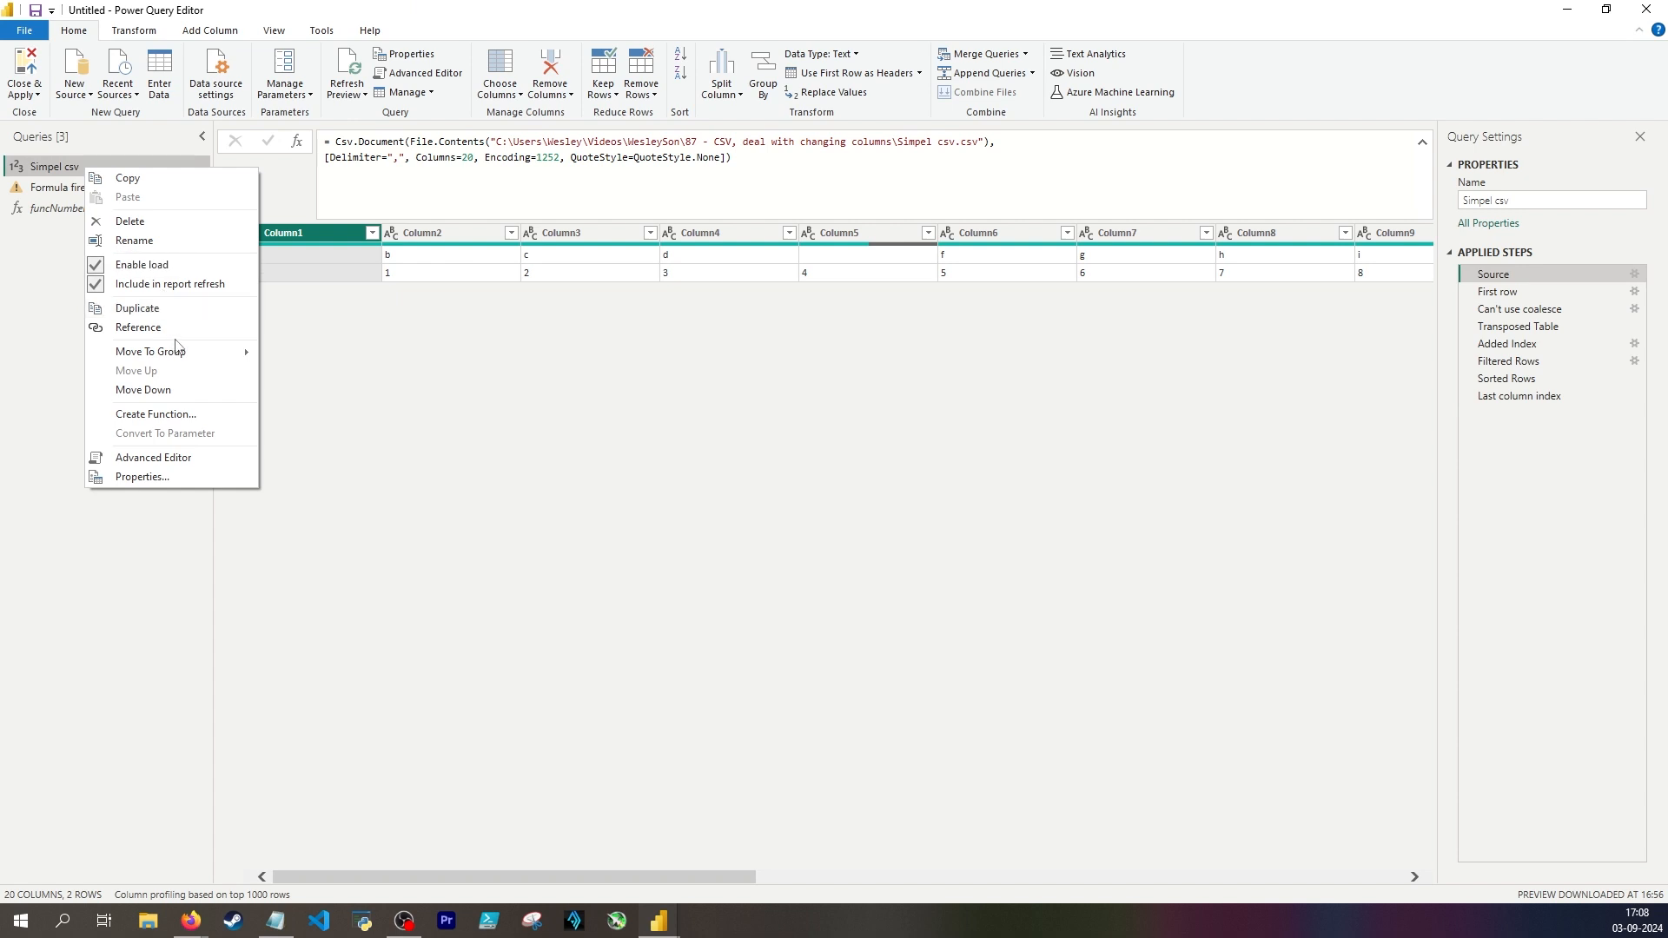
left_click(228, 309)
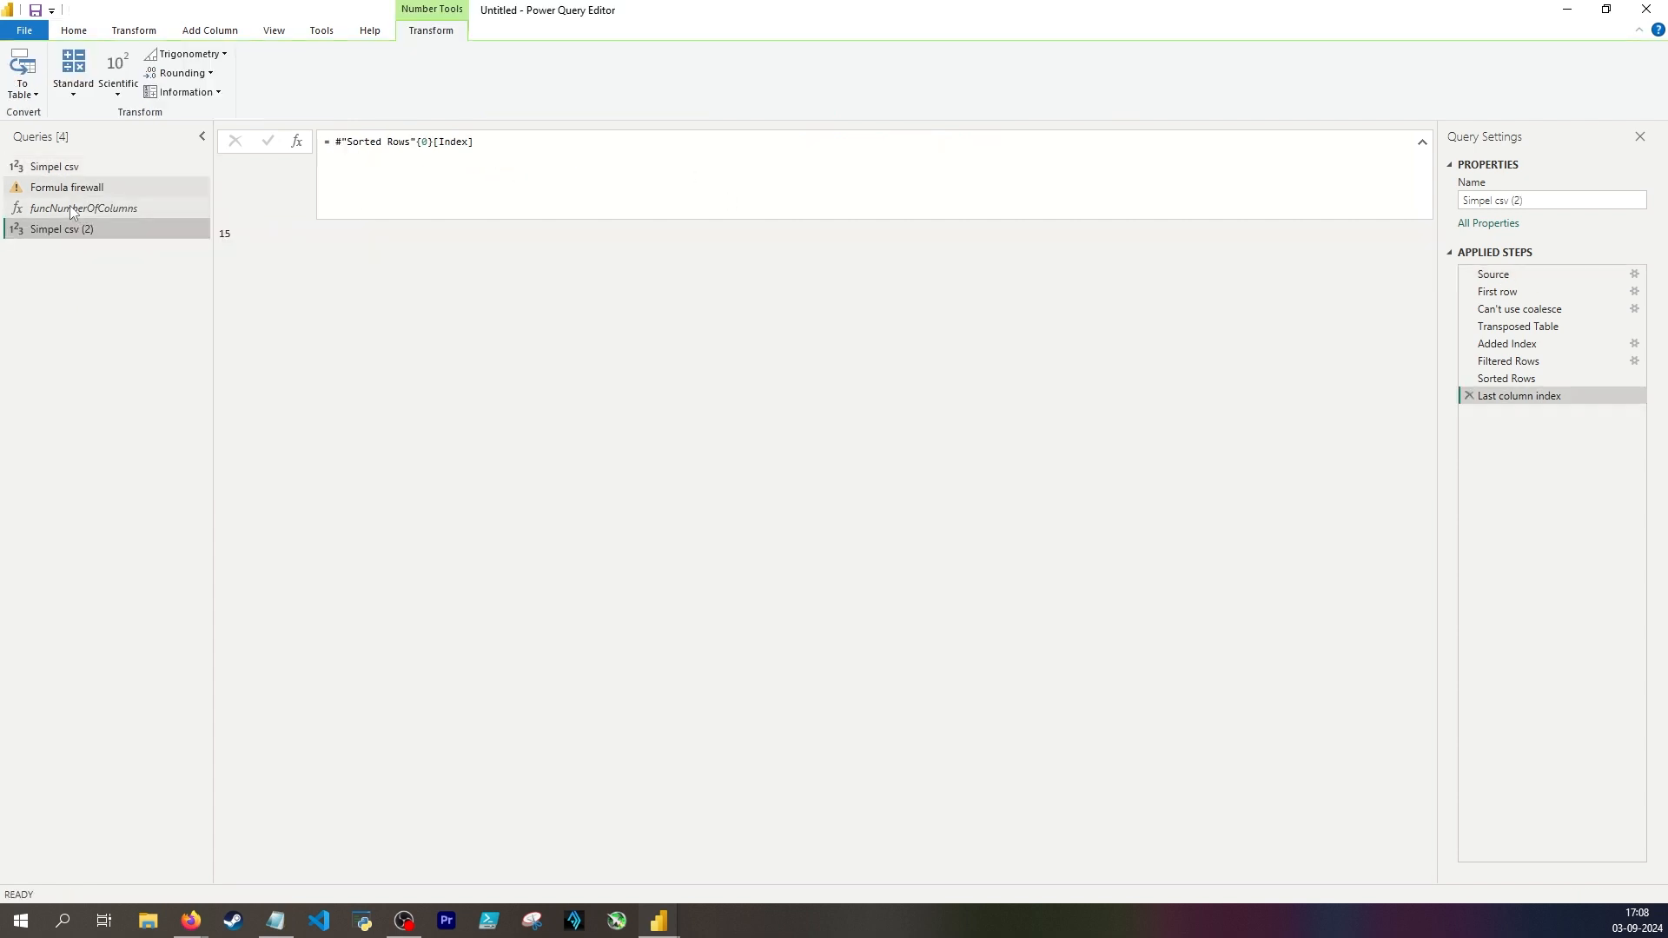
Move funcNumberOfColumns and the duplicated Simpel csv query into a new group named func.
left_click(70, 208)
right_click(81, 227)
mouse_move(164, 301)
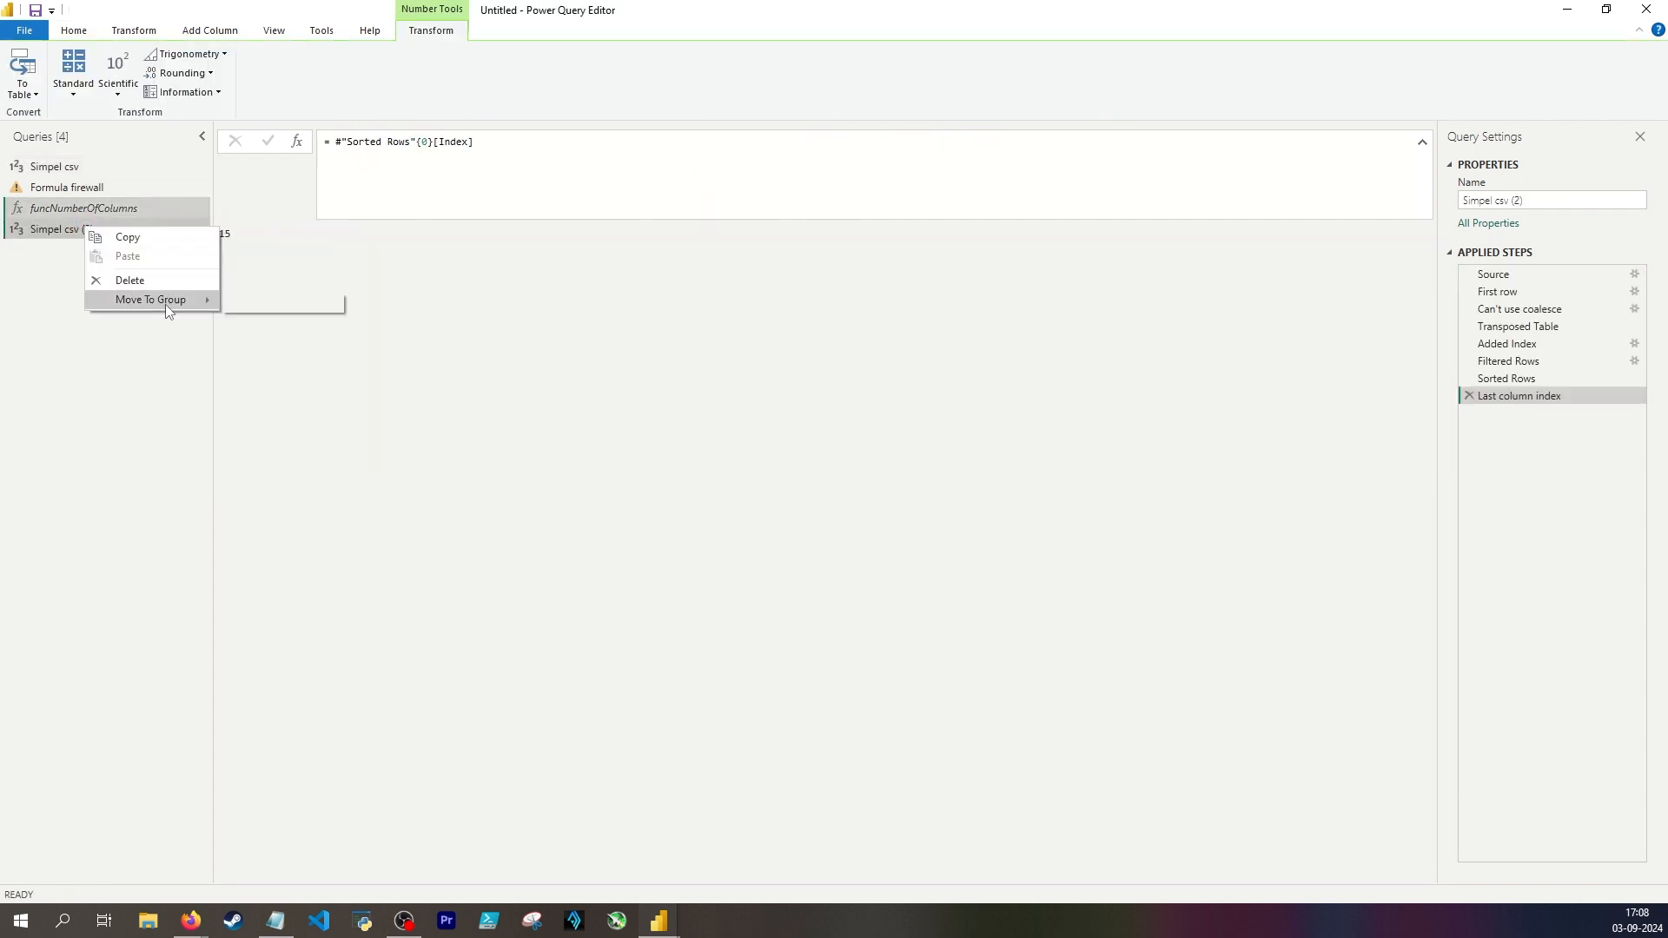
left_click(268, 306)
key("Escape")
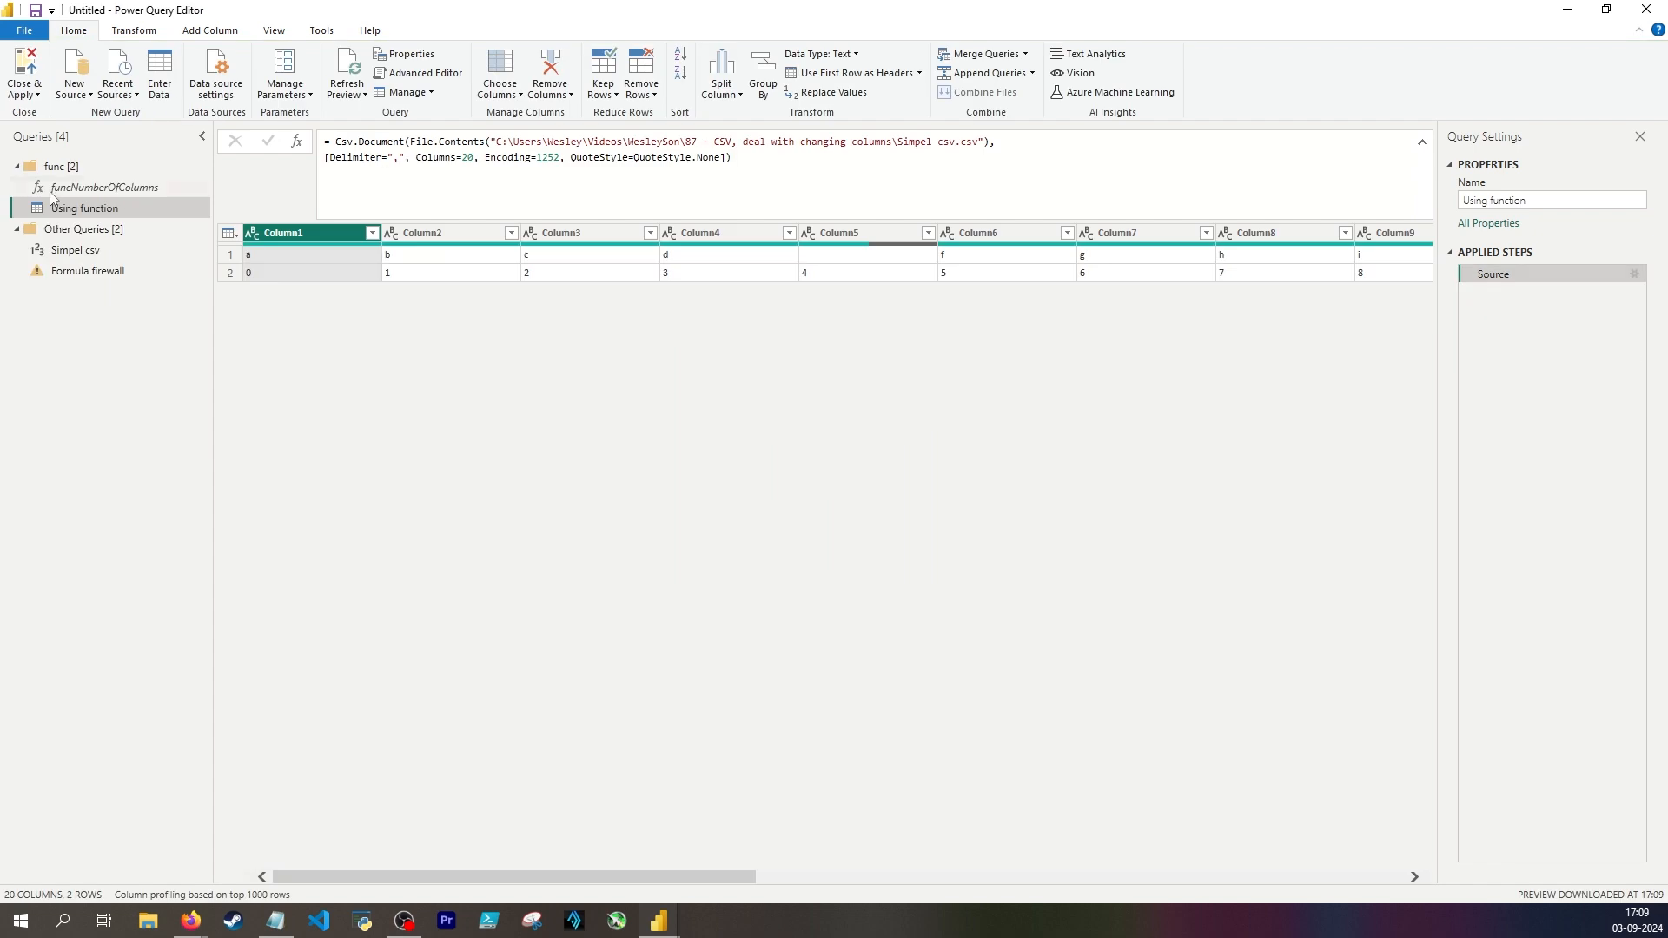
Add a custom step to the Using function query with the formula funcNumberOfColumns(Source, 0).
left_click(296, 140)
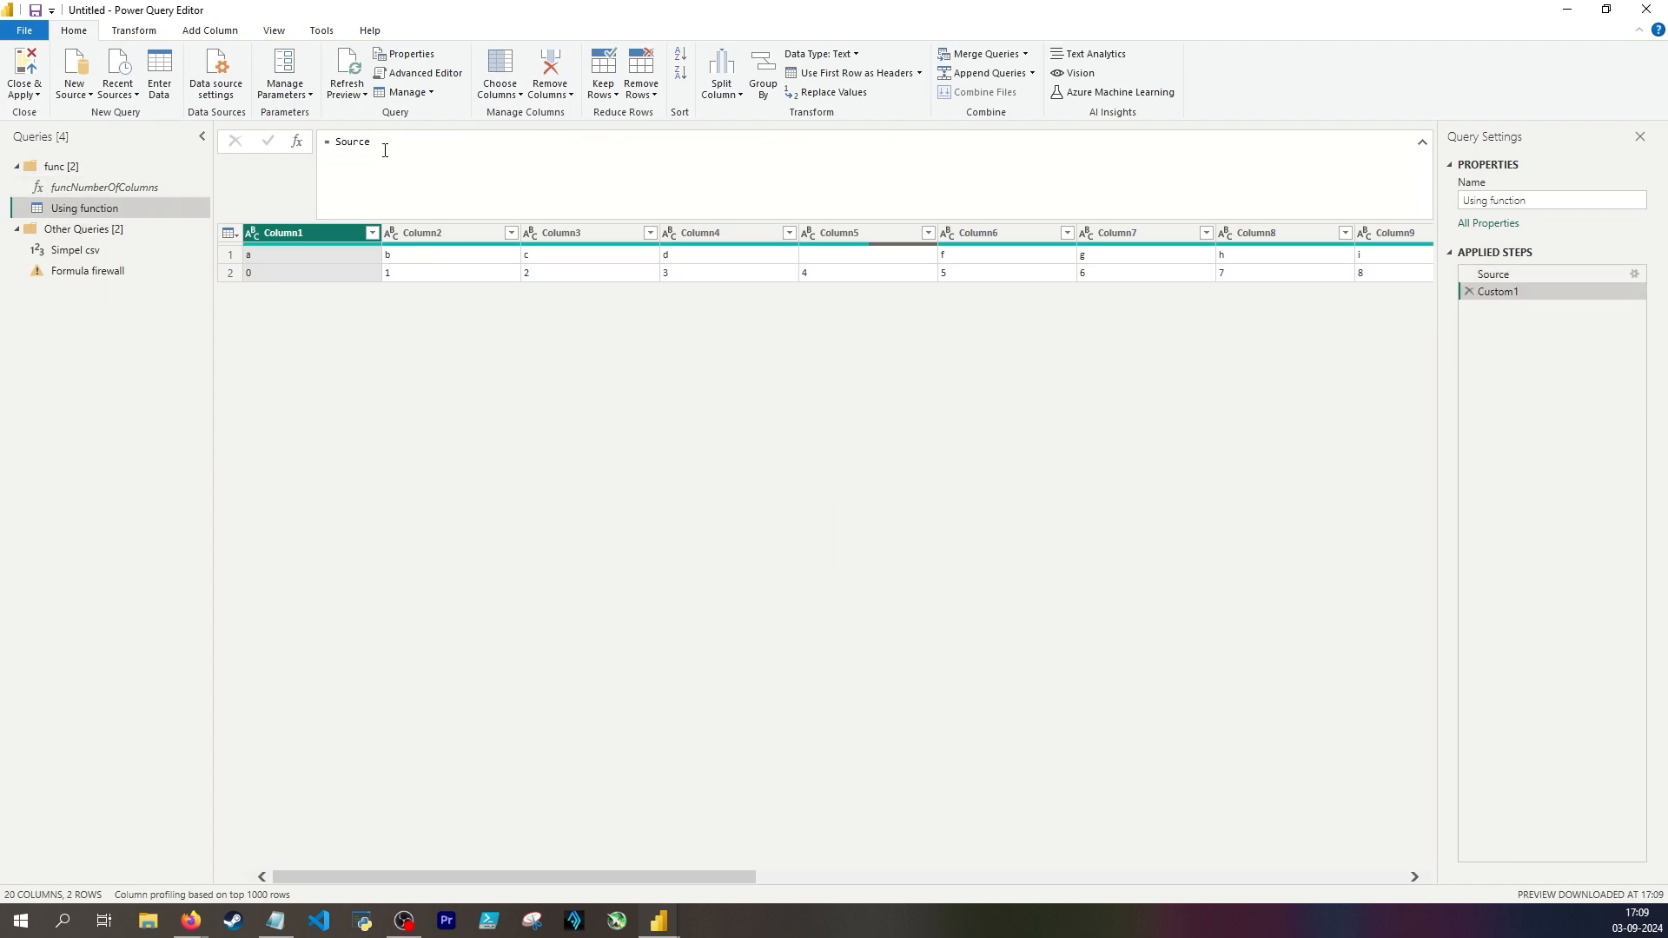
double_click(352, 142)
key("ctrl+c")
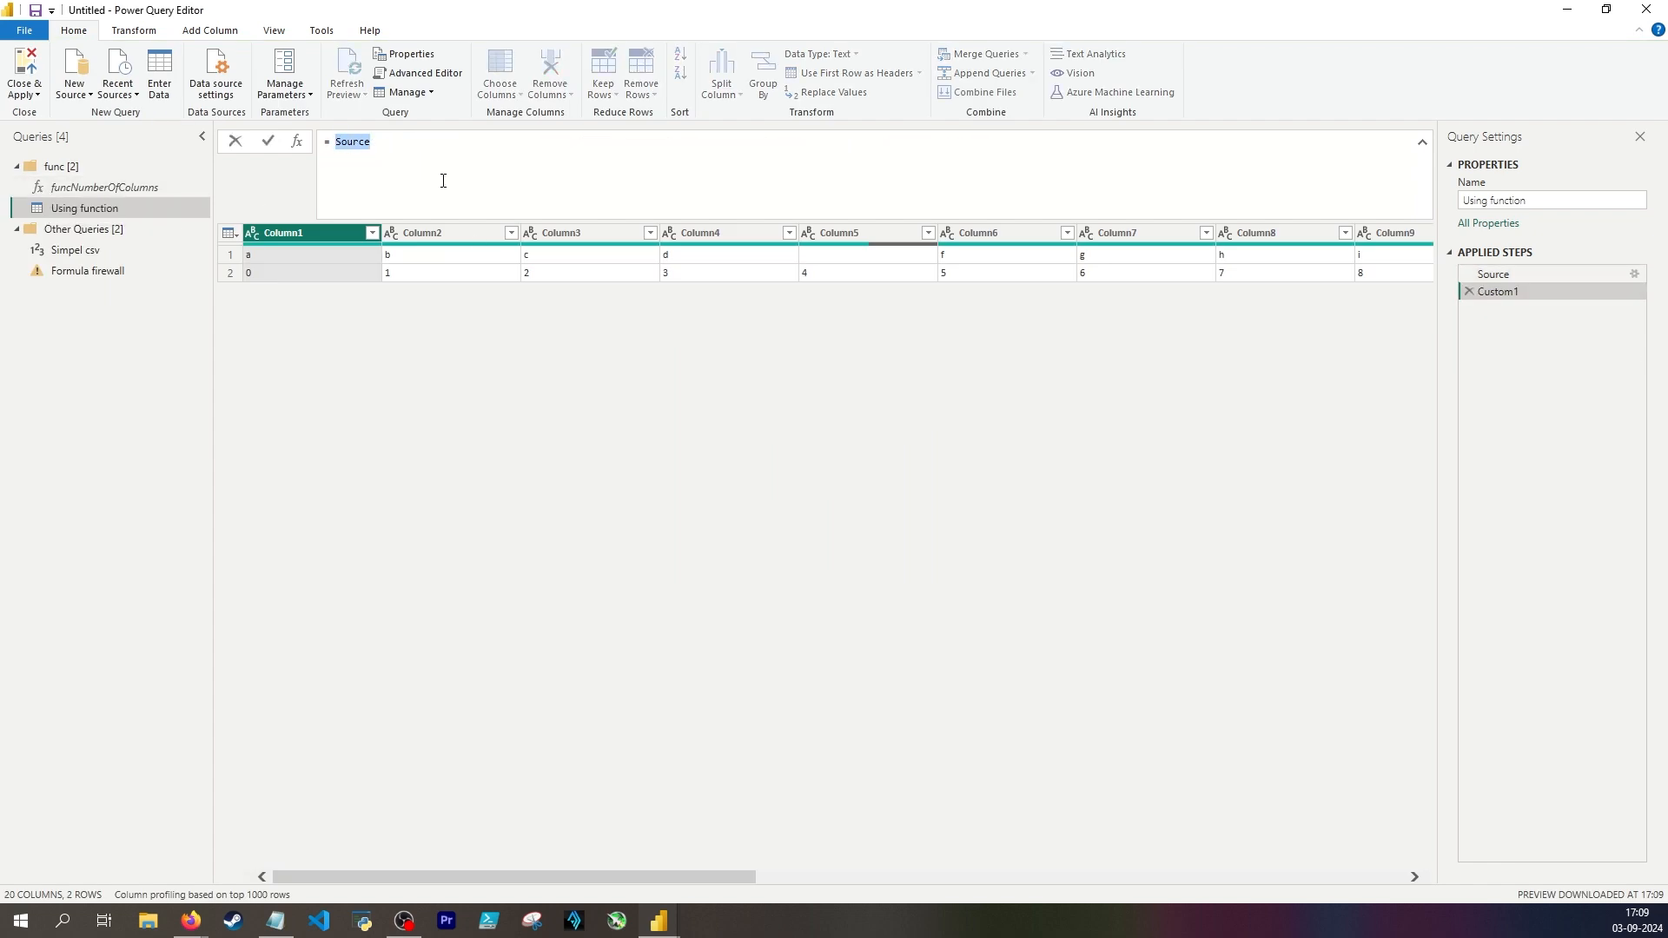
type("funcNumberOfColumns(")
key("ctrl+v")
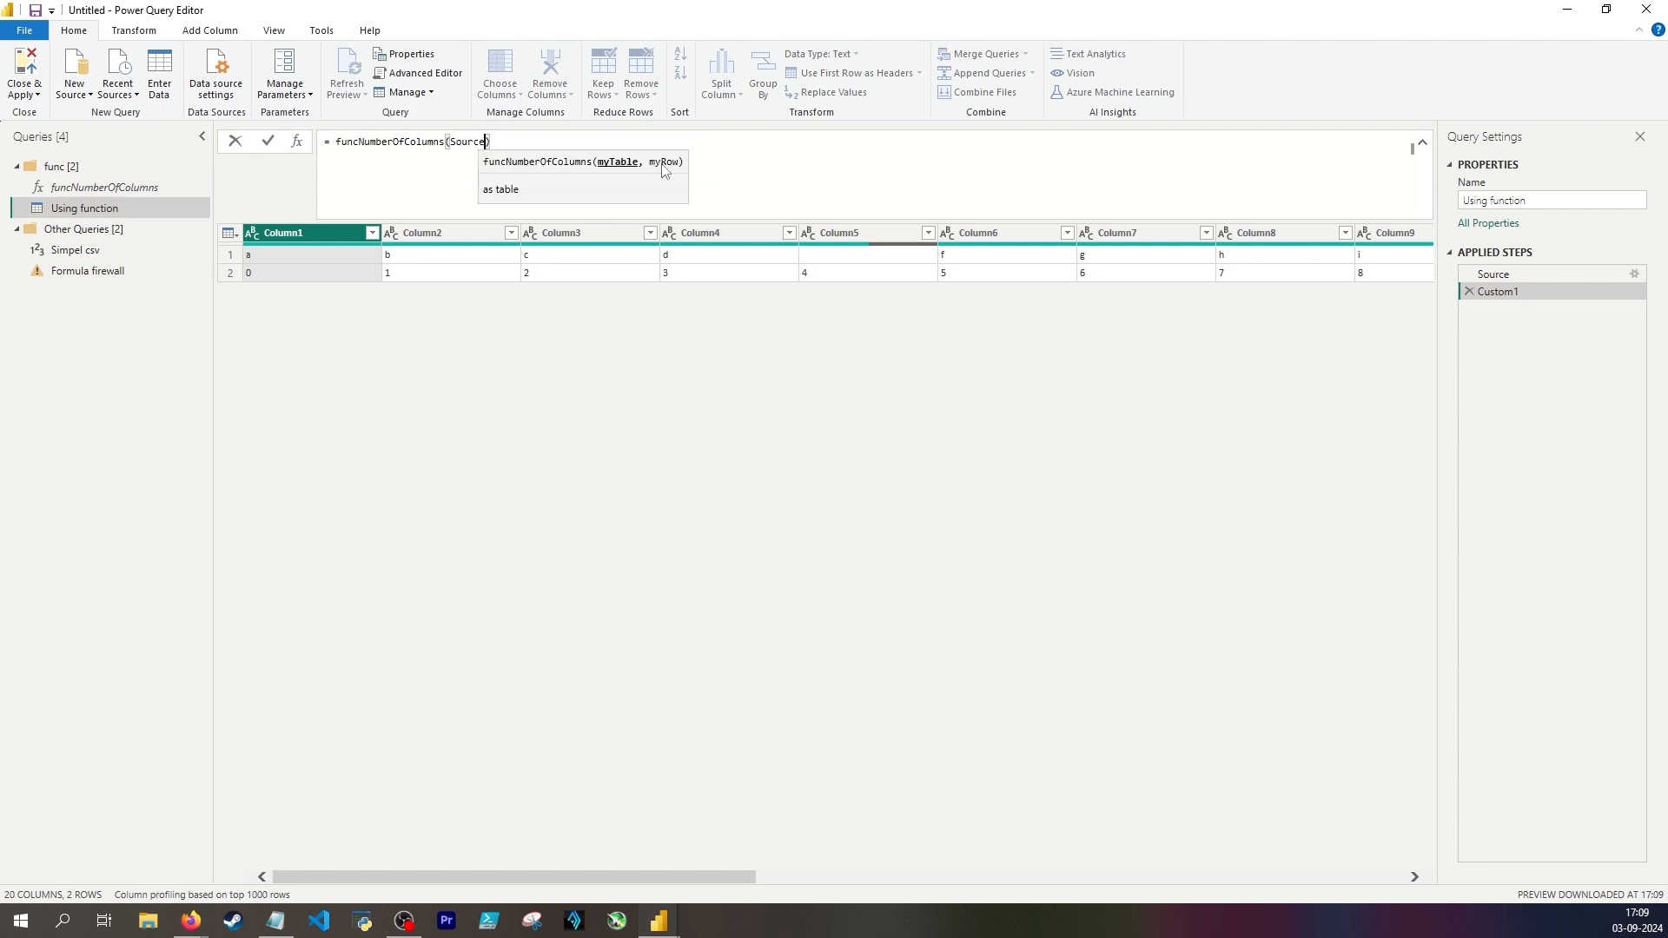
type(", ")
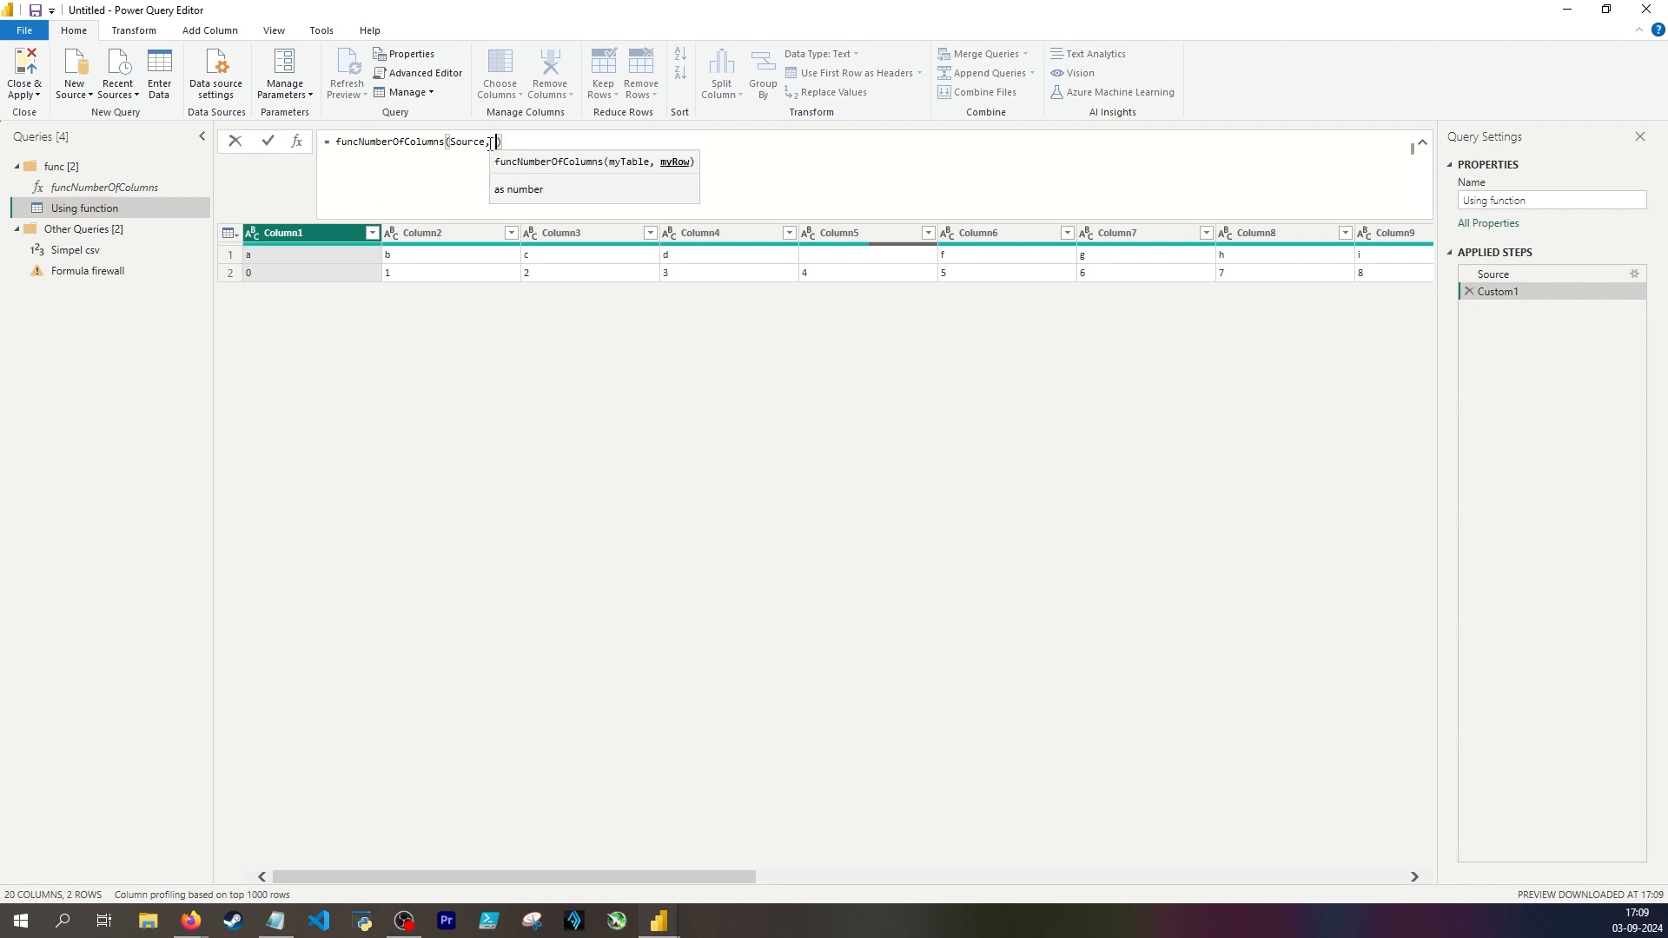
type("0")
key("Return")
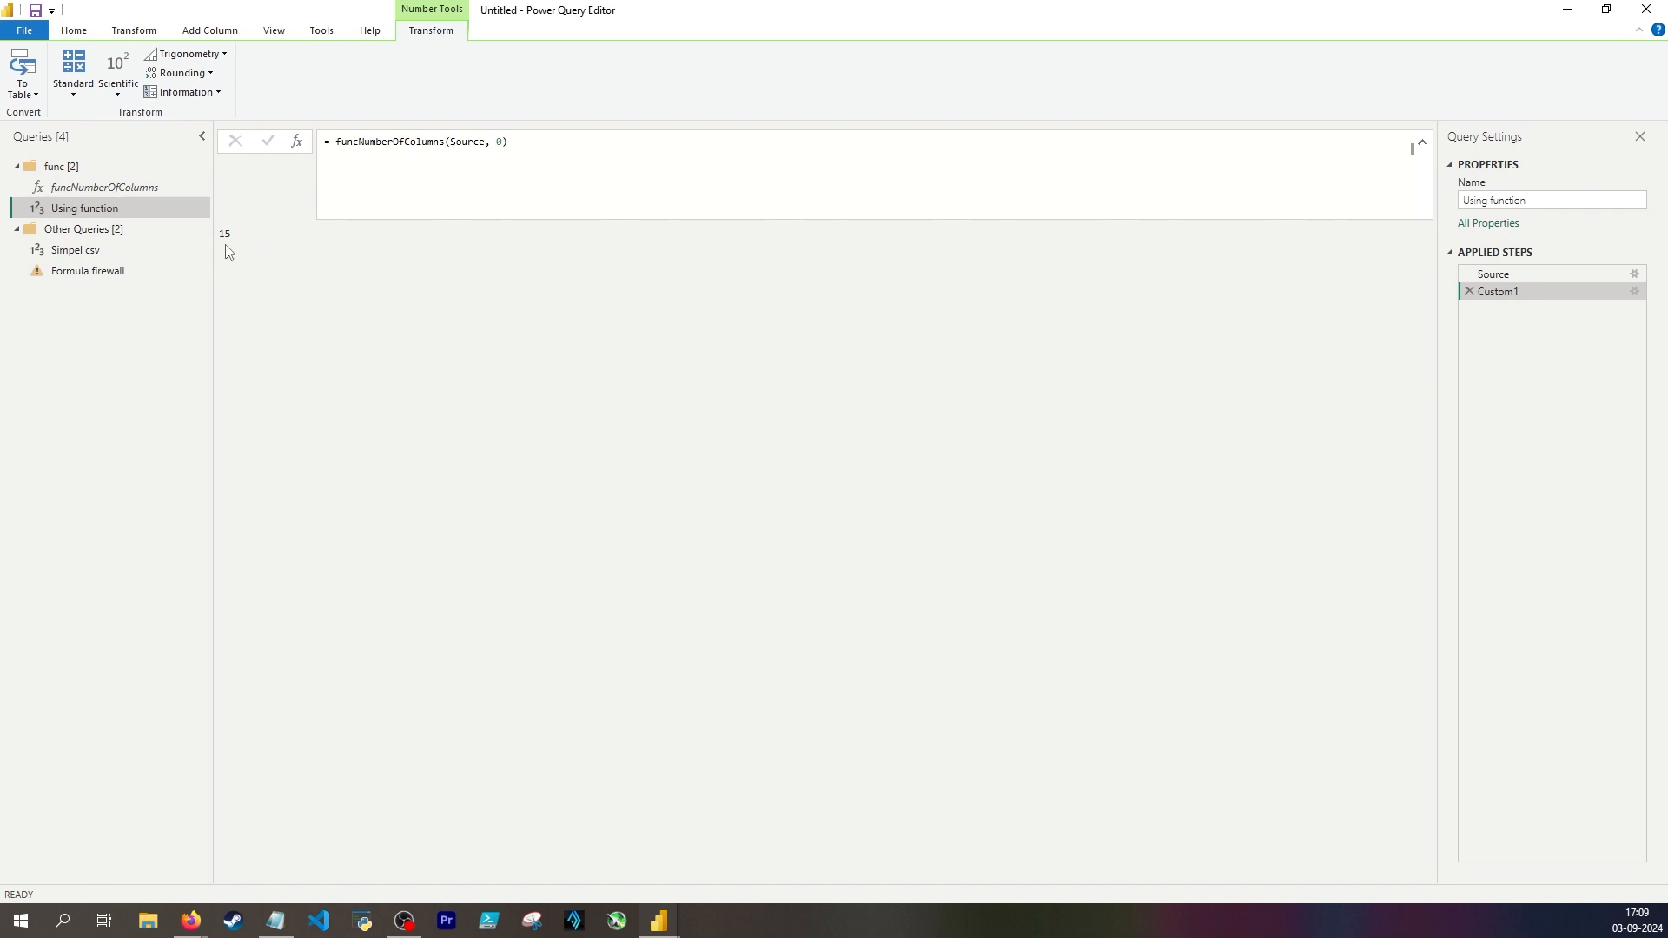
Review the myRow parameter in the signature of funcNumberOfColumns and return to the Using function query.
left_click(335, 143)
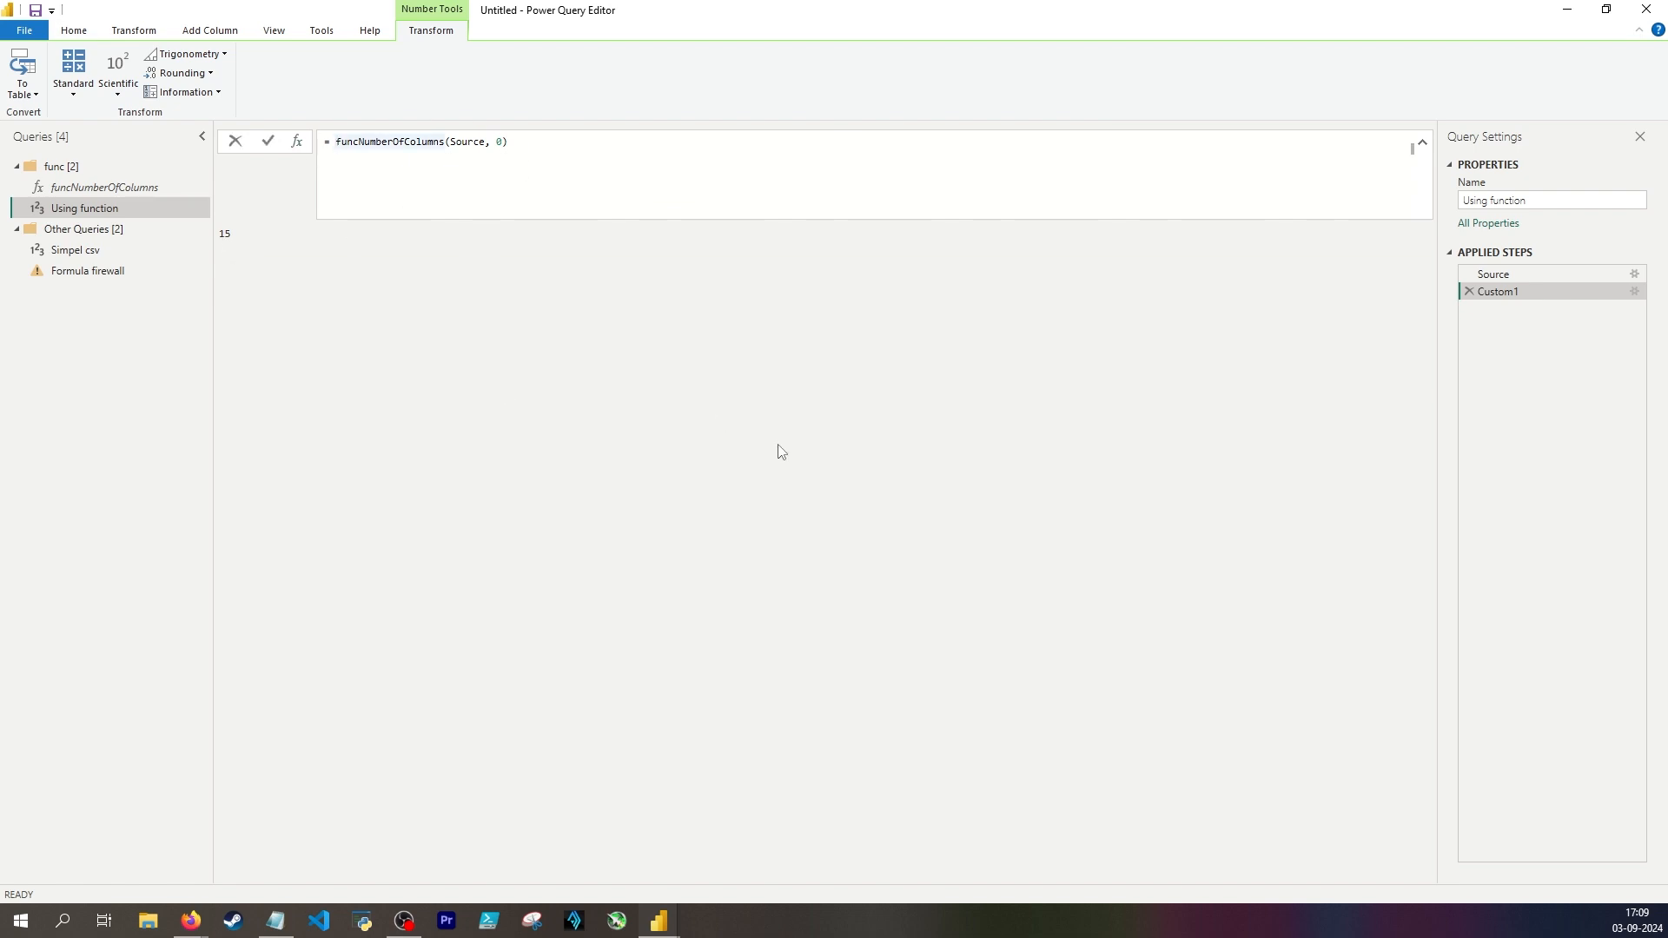
left_click(106, 188)
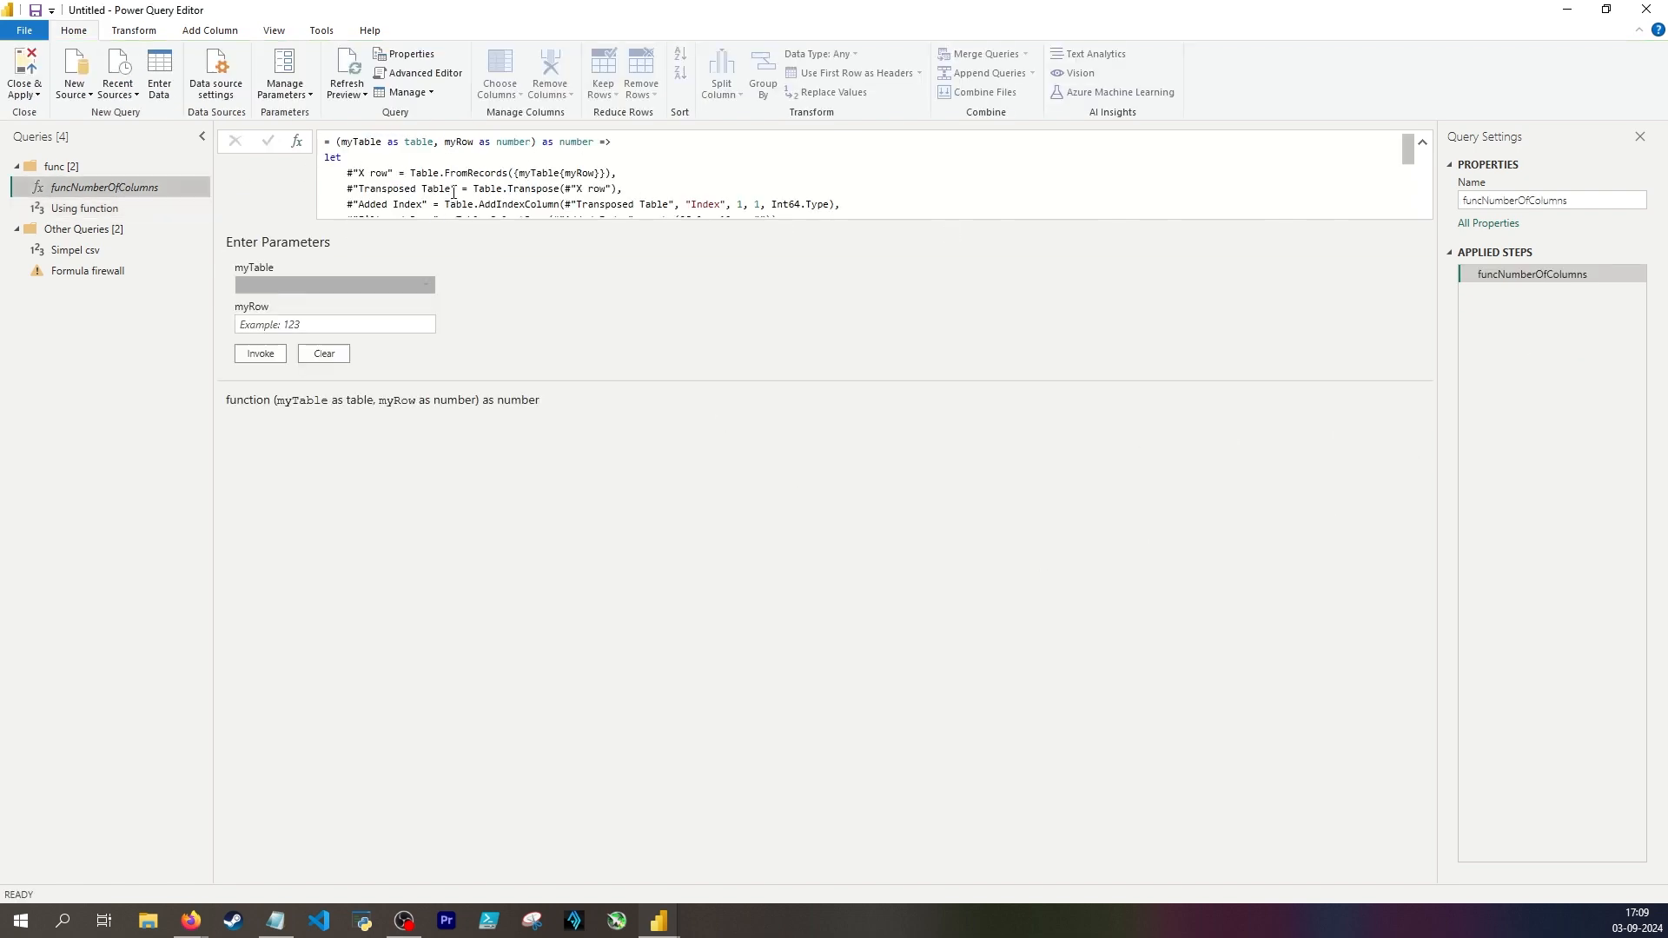
left_click_drag(445, 144, 518, 146)
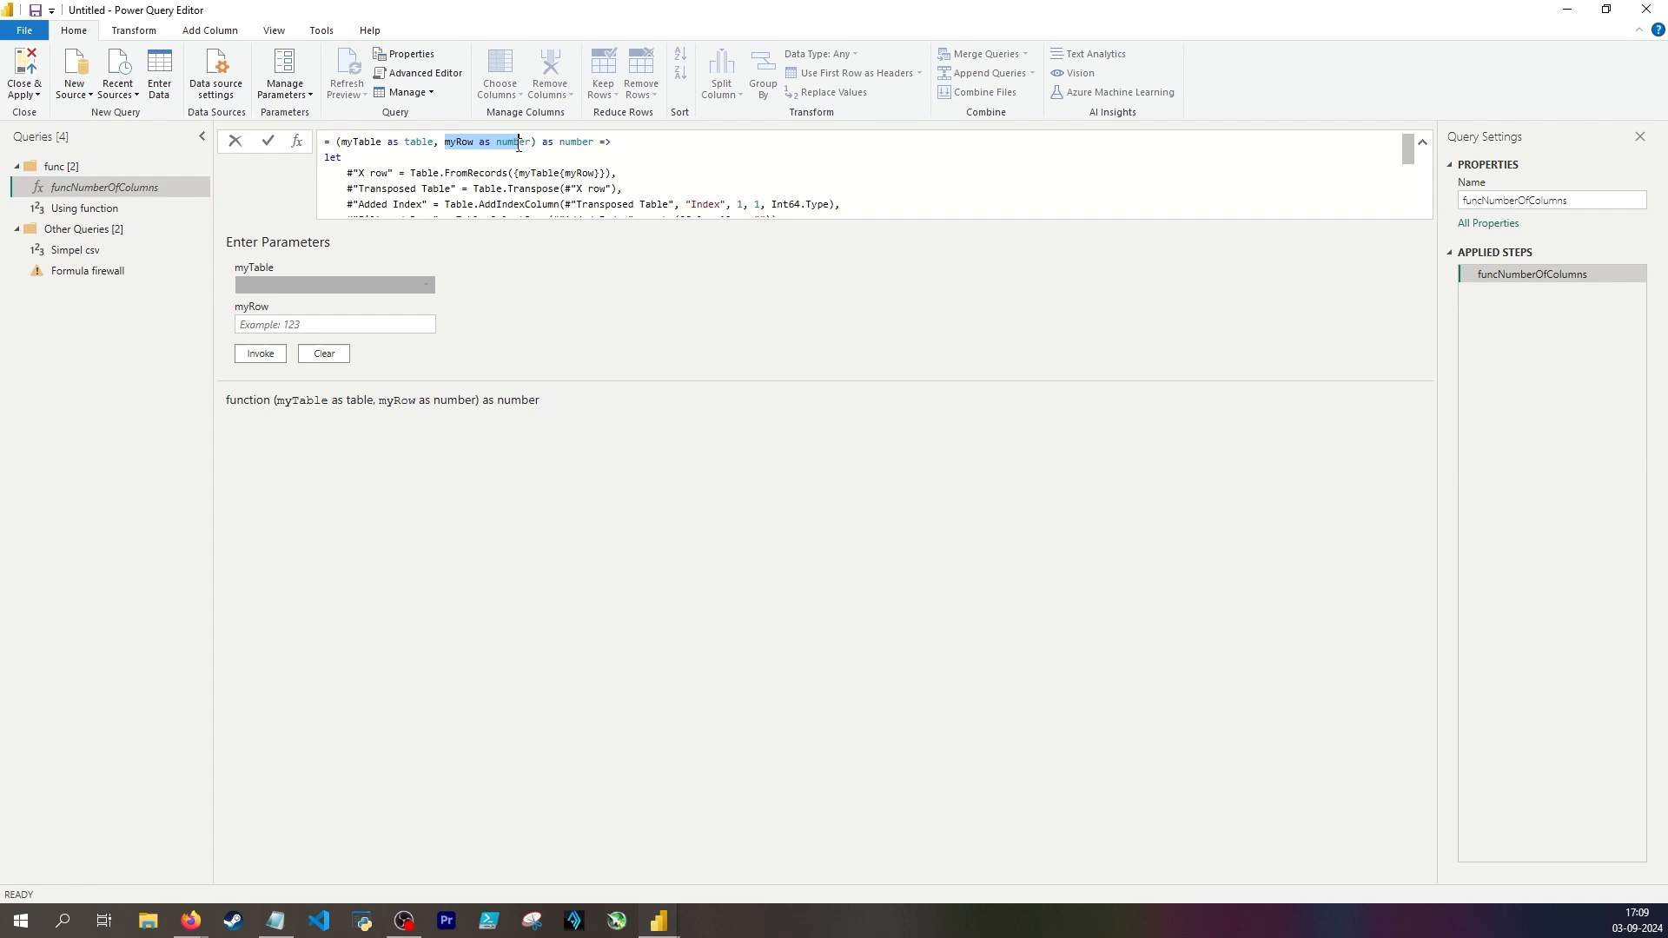
left_click(121, 206)
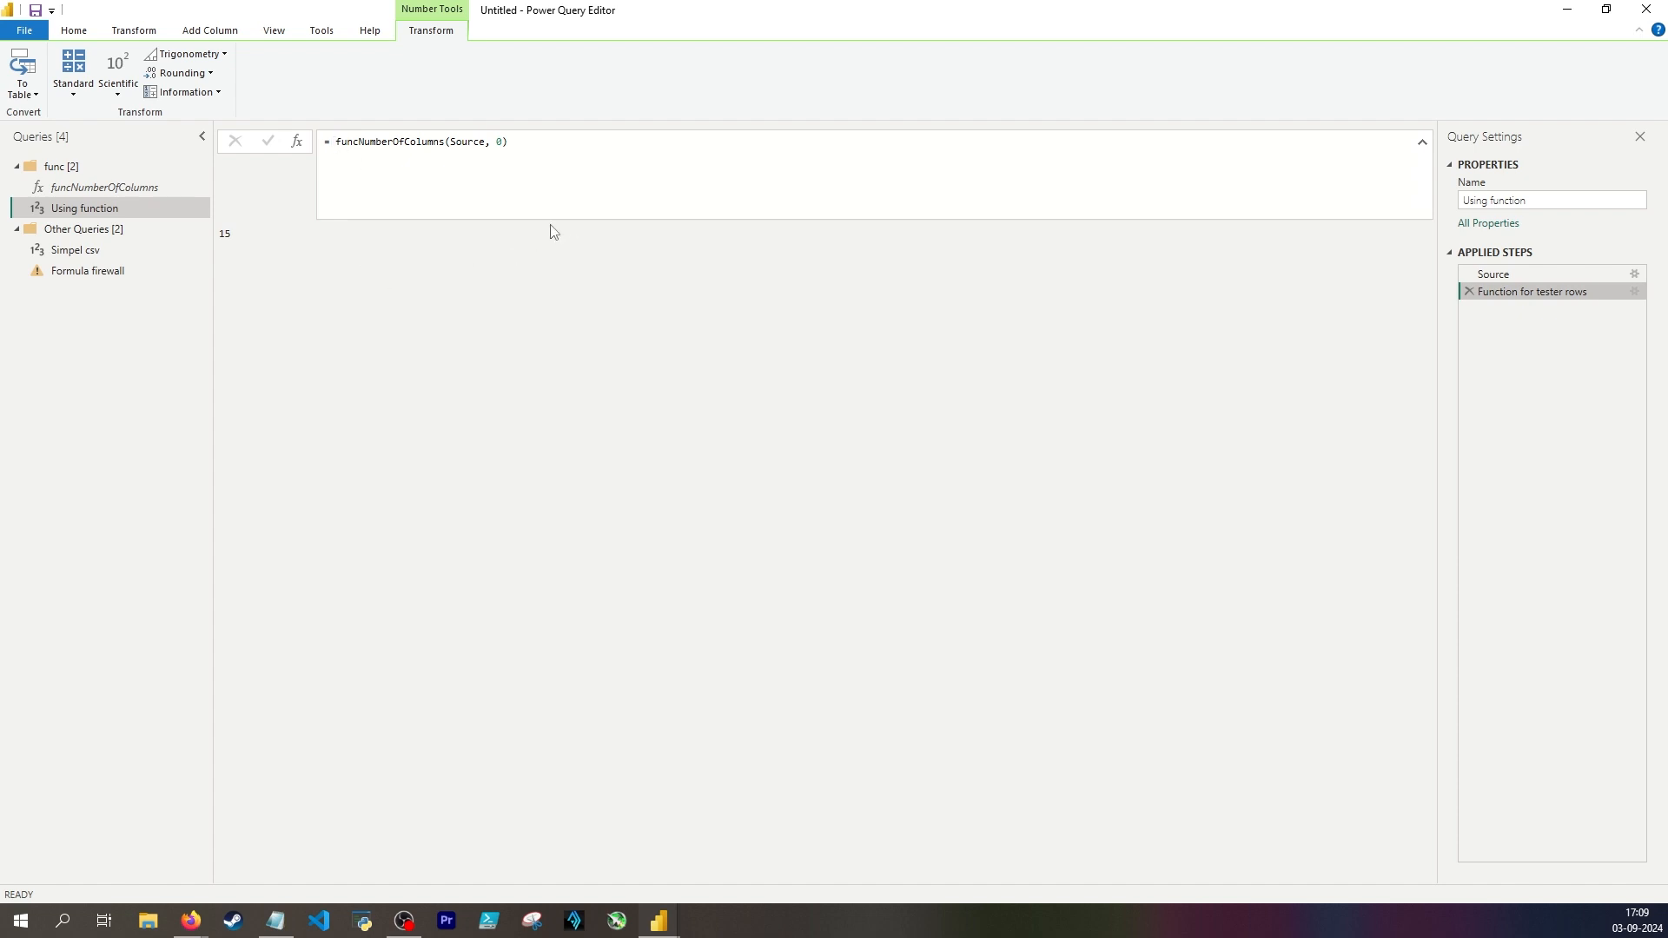
Open a record bracket around funcNumberOfColumns(Source, 0) in the Using function query and comment that line "0th row, ie headers".
left_click(369, 158)
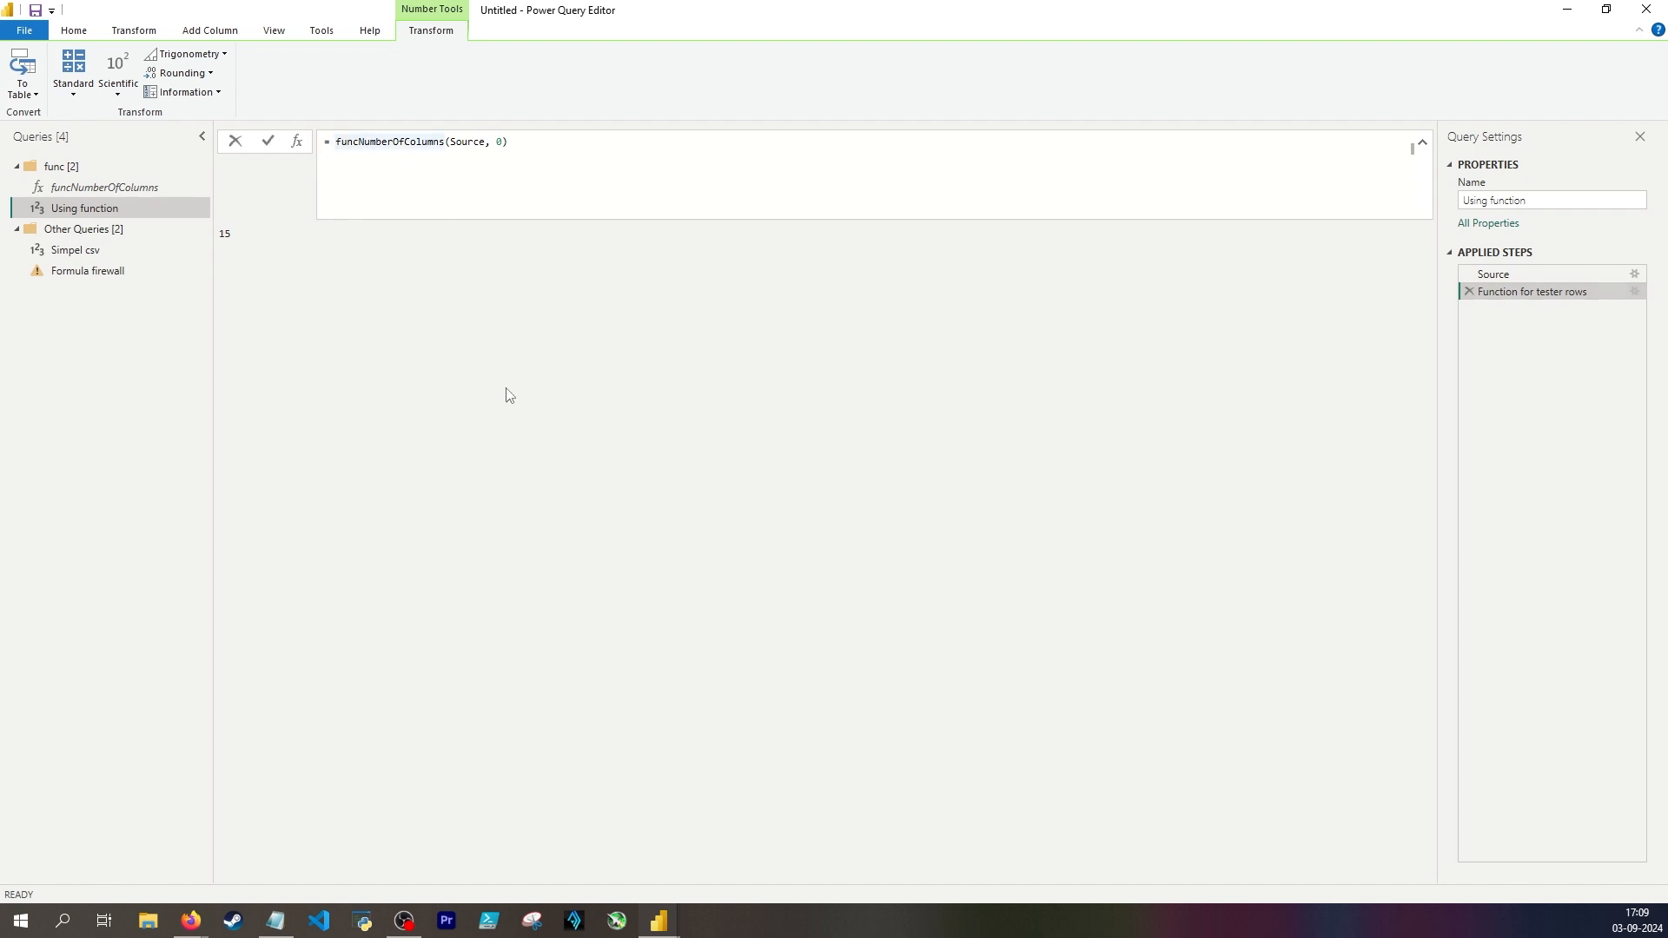
type("[")
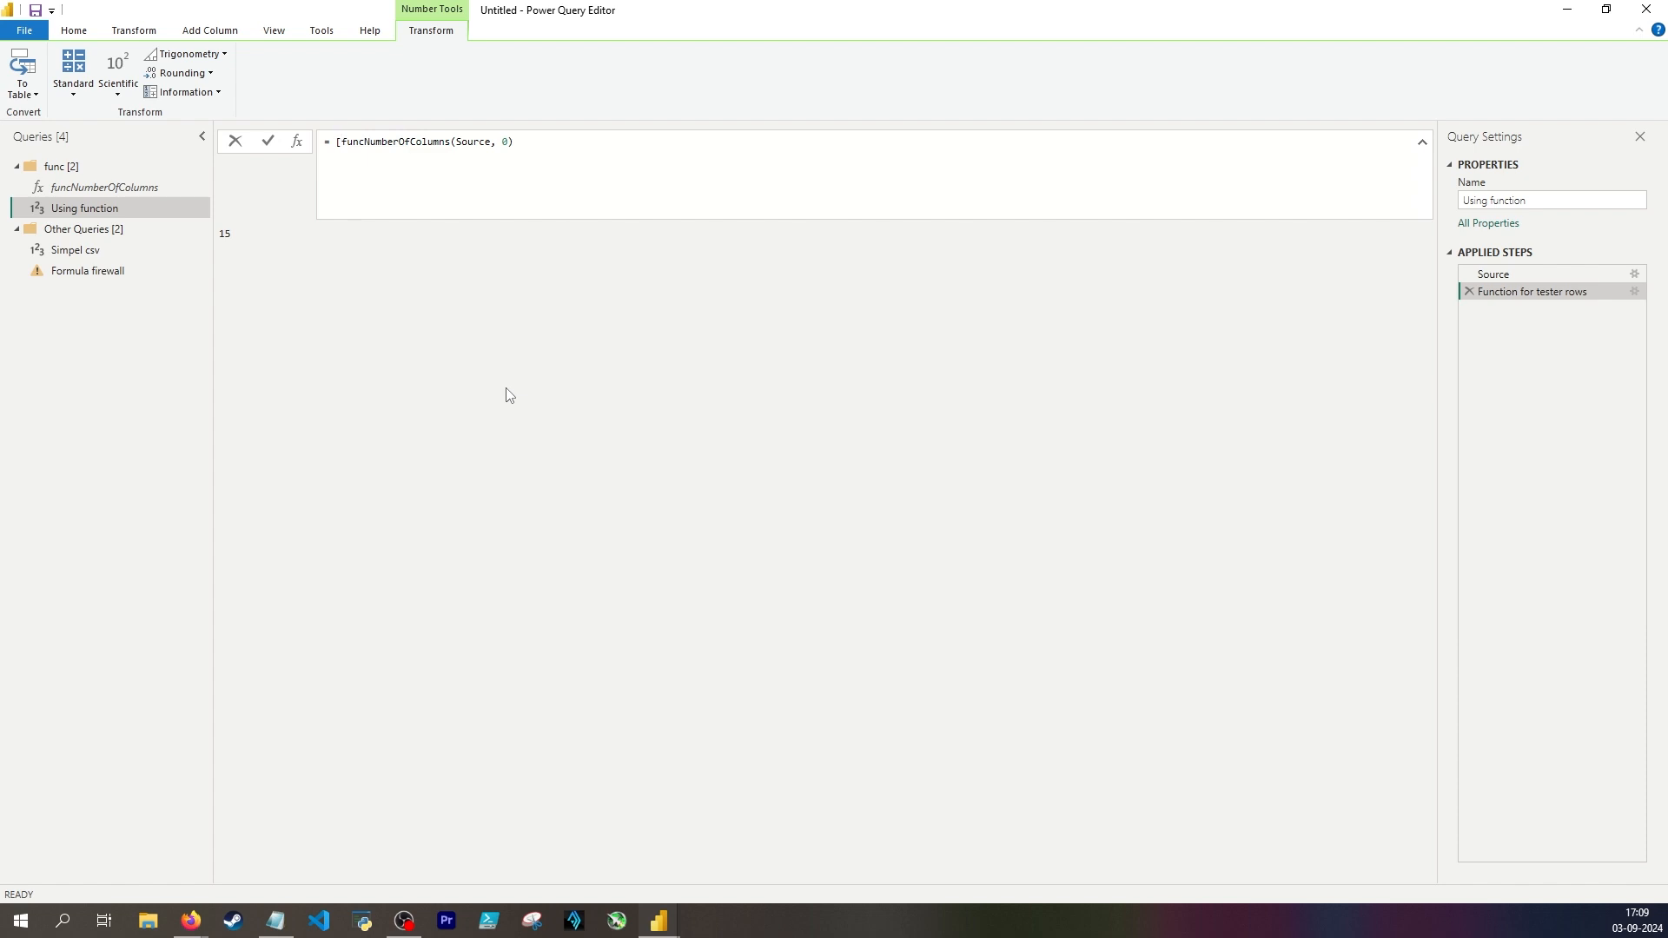
key("Return")
key("Tab")
left_click(551, 157)
type("//")
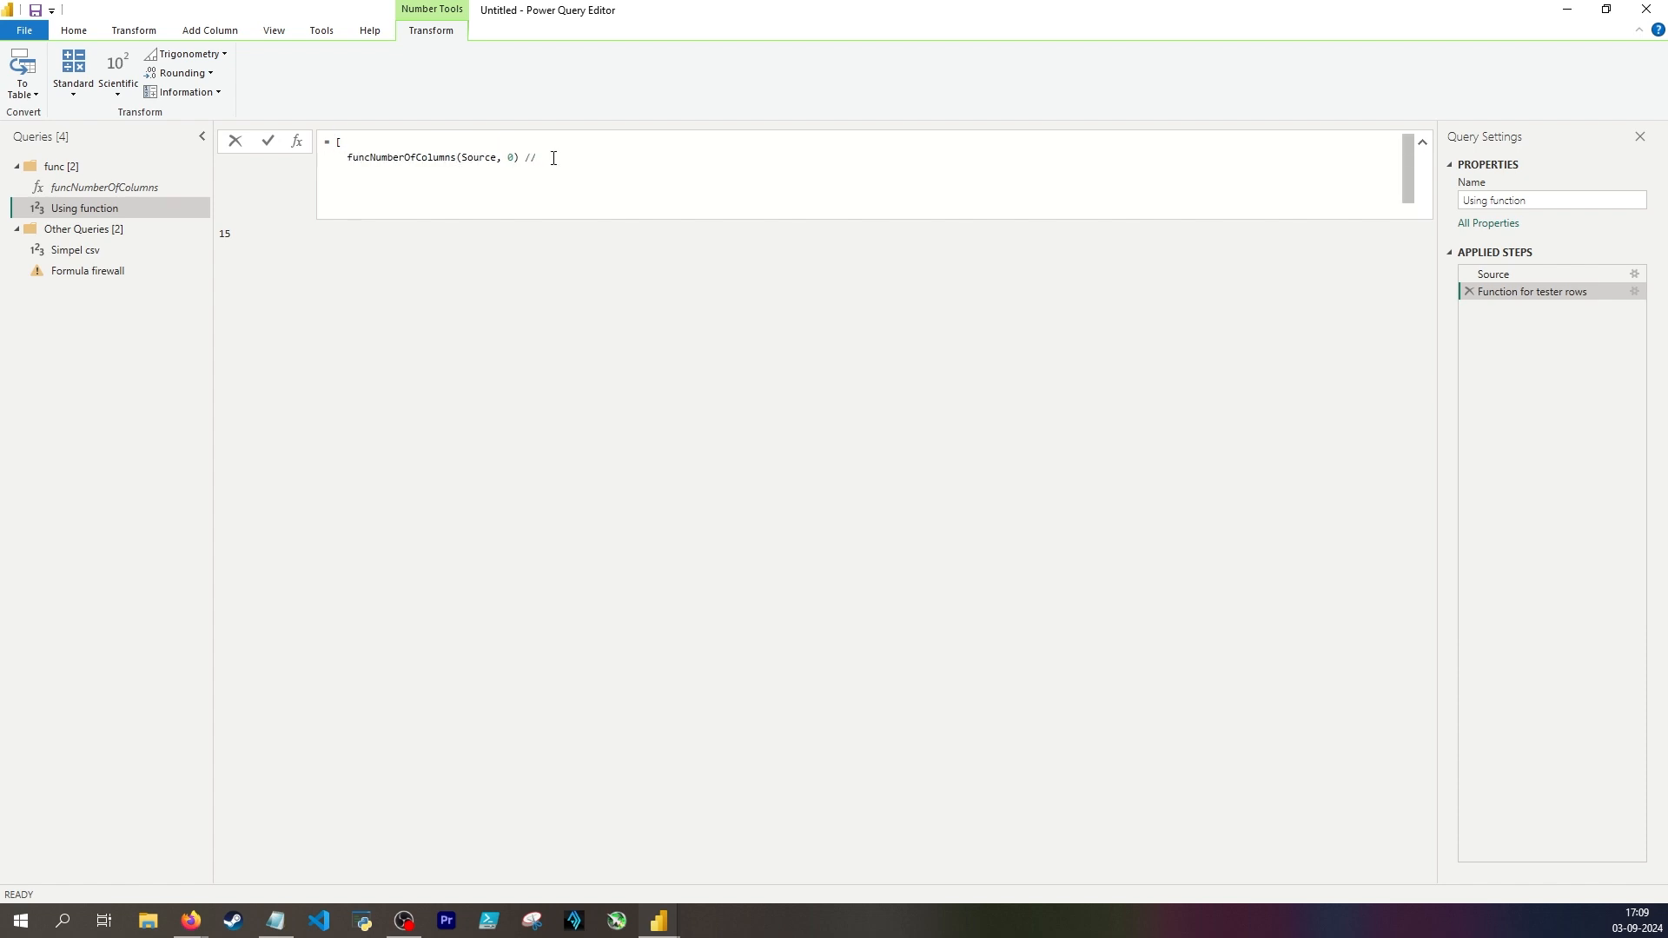
type("0th row, ie headers")
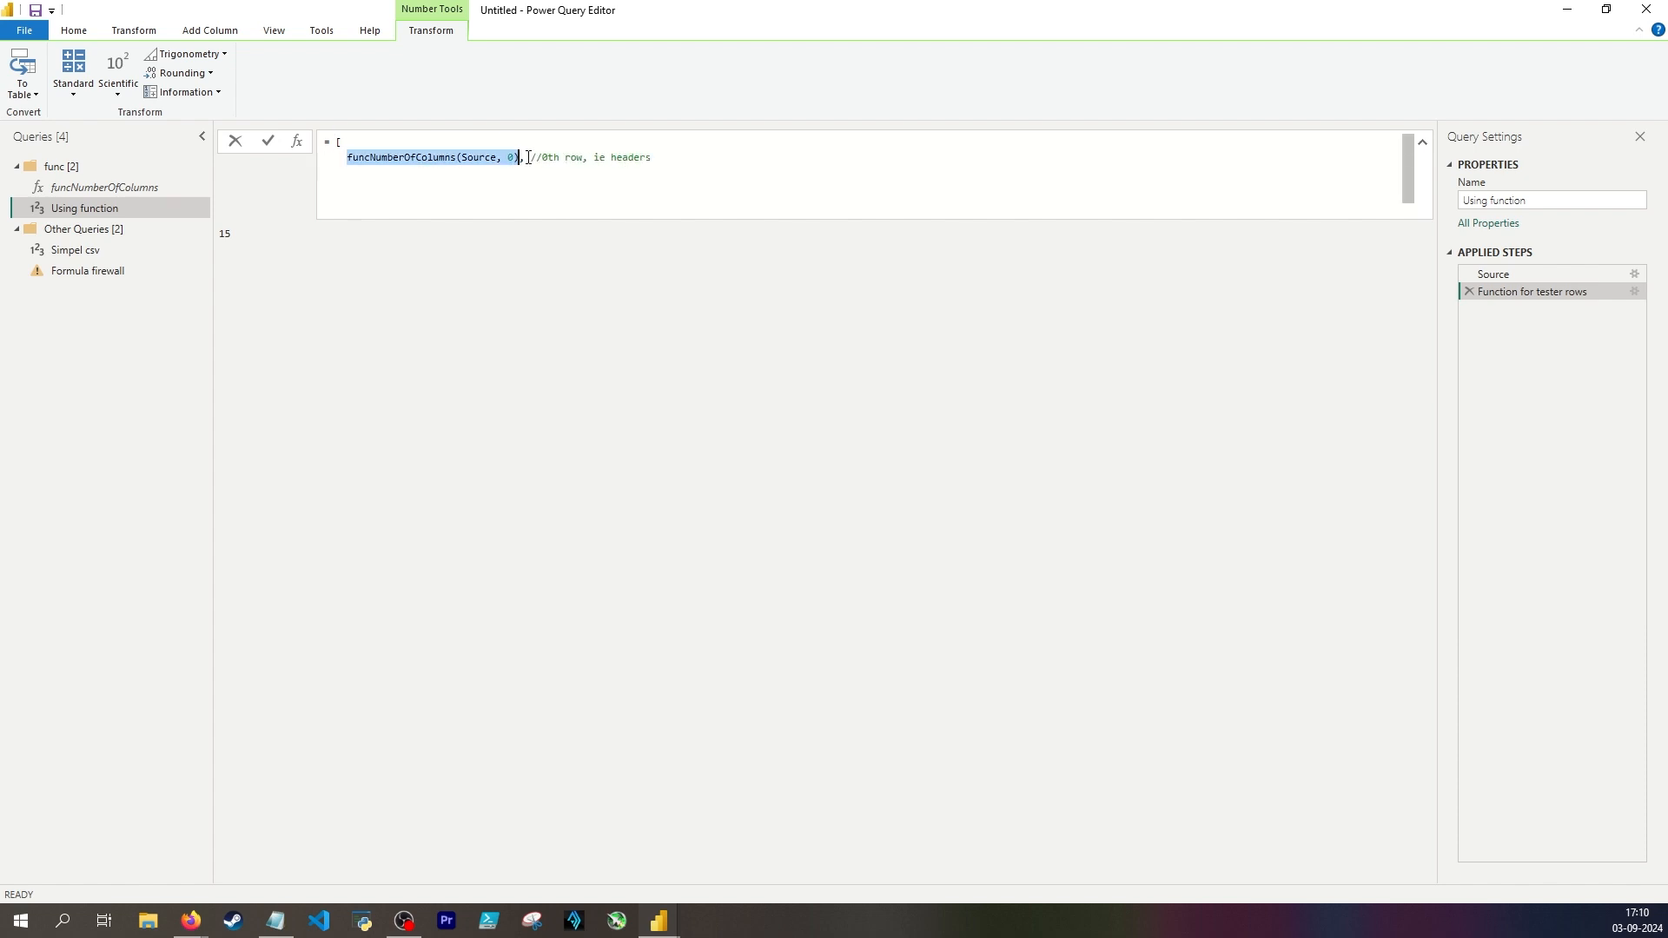
Add a second record line funcNumberOfColumns(Source, 1) with the comment "1st row, ie first data row" and close the record.
left_click(690, 167)
key("Return")
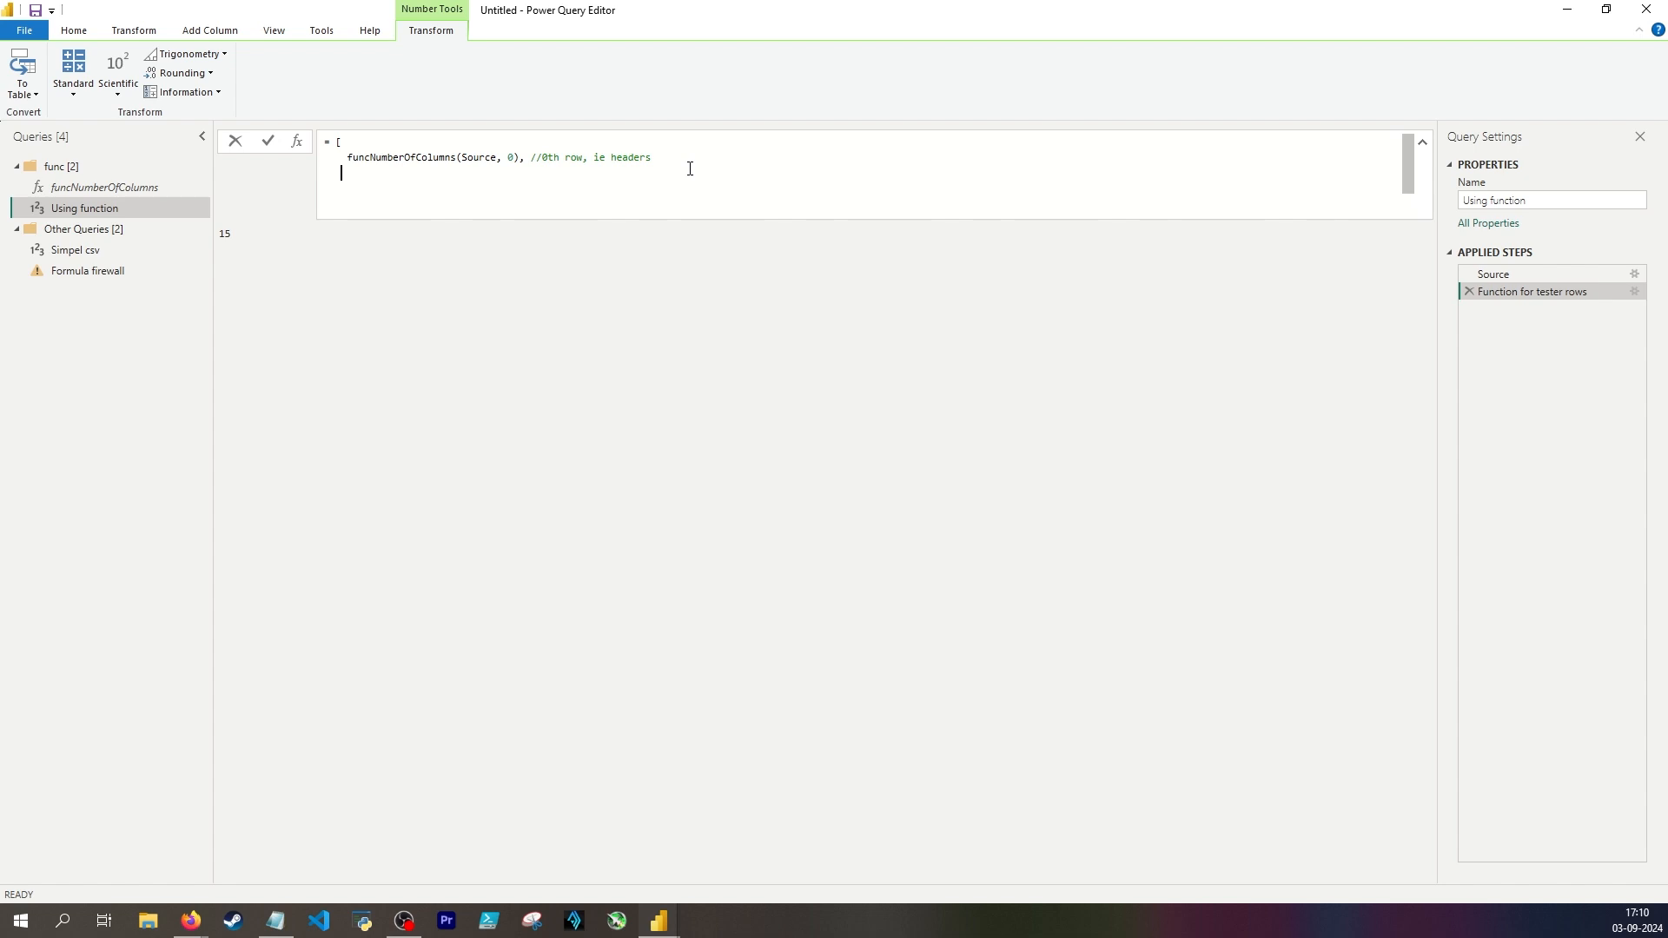
type("funcNumberOfColumns(Source, 0)")
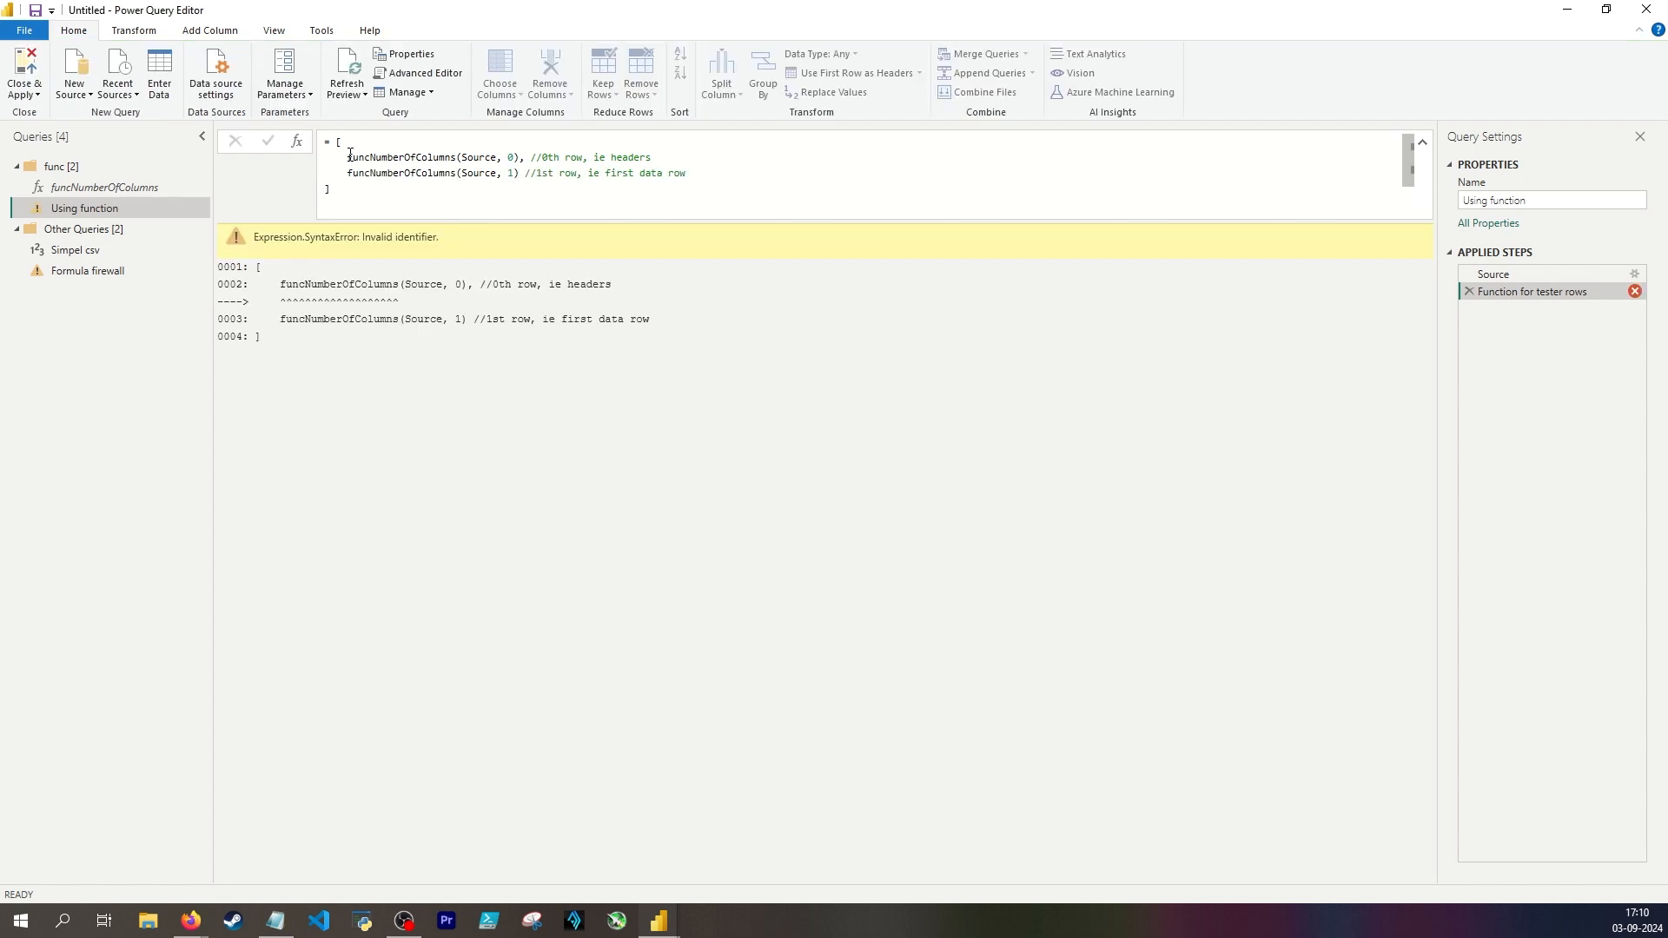
Name the two record fields Row zero and Row one, apply the formula and view the Row one result.
left_click(347, 144)
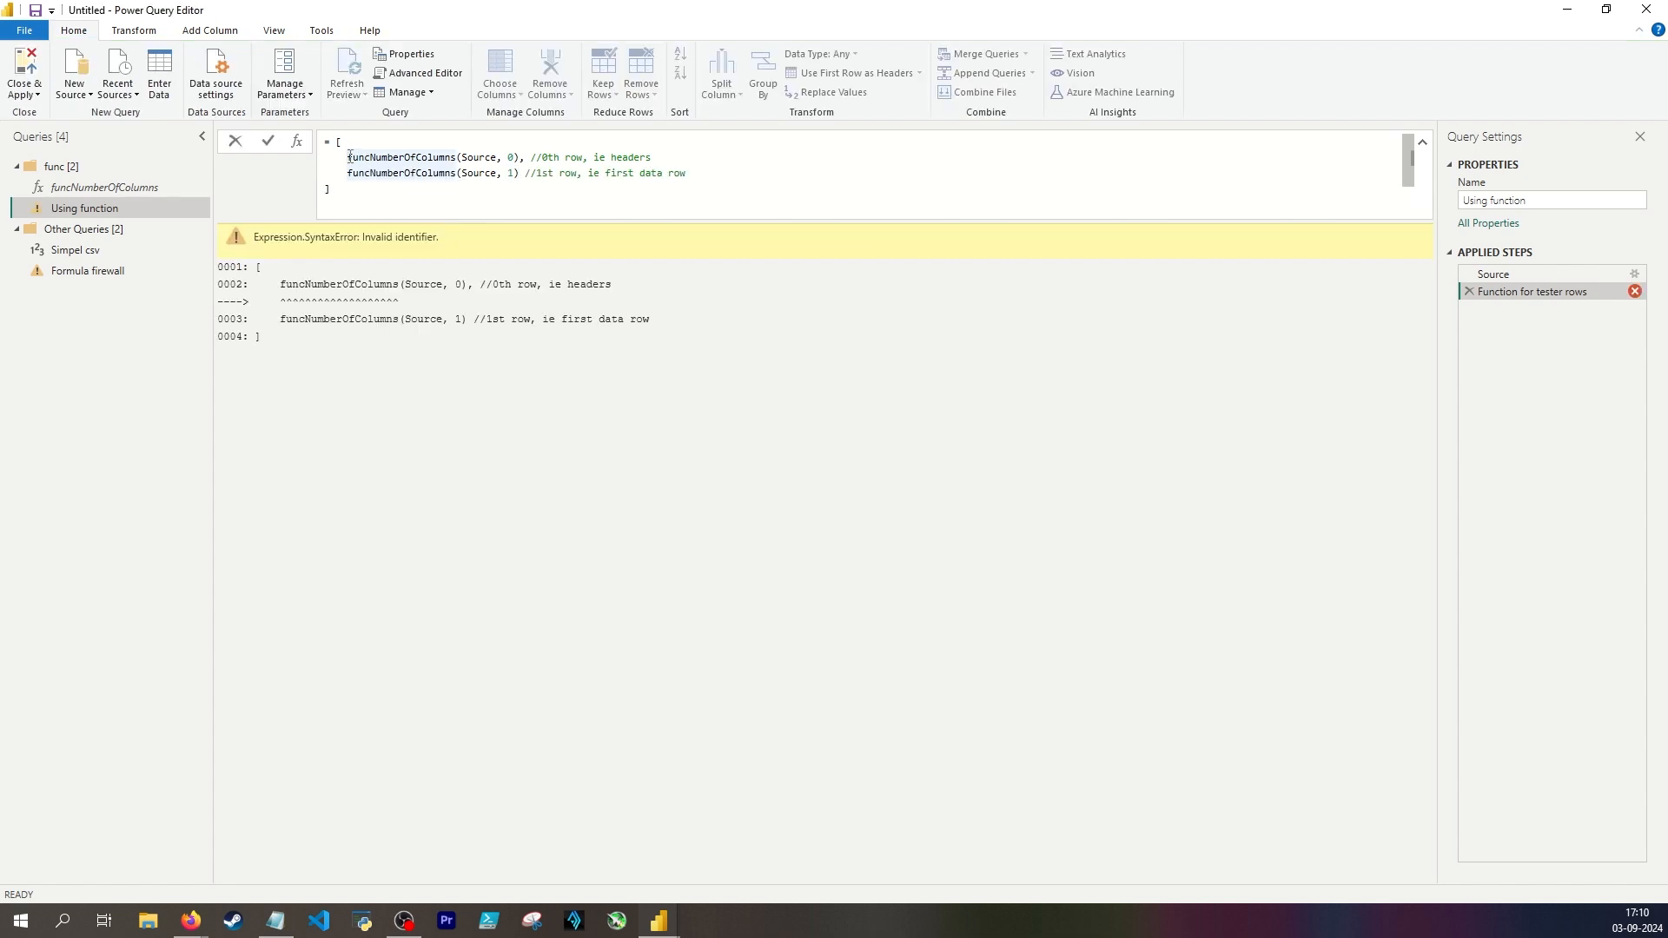
type("Row zero =")
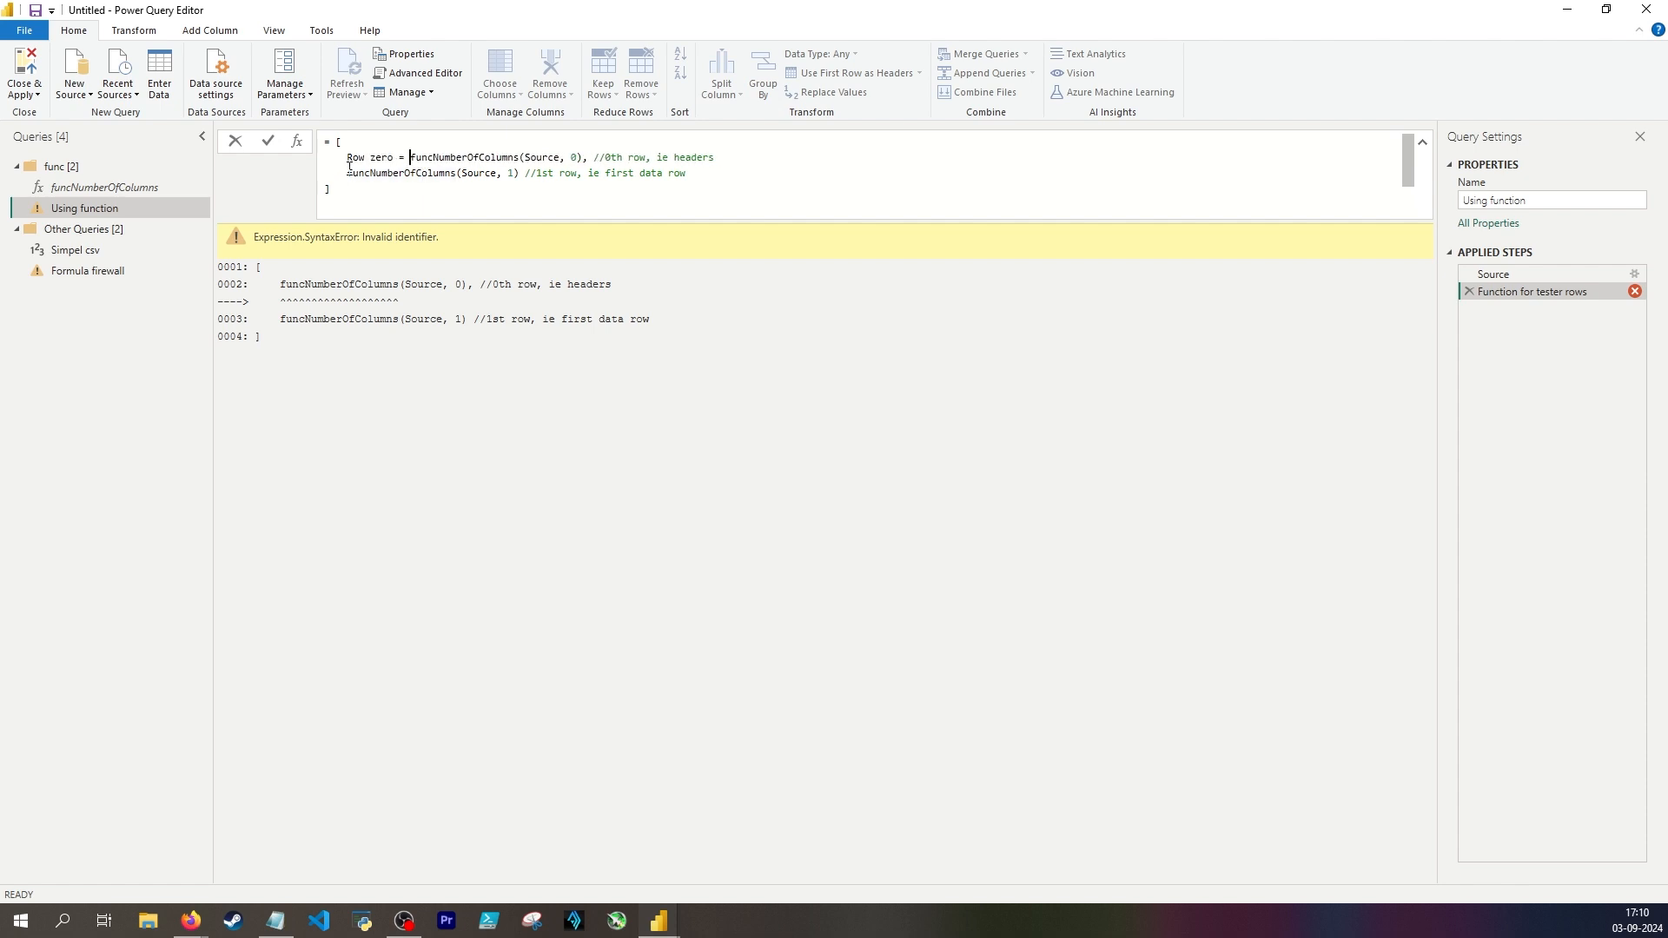
left_click(349, 172)
type("Row one ")
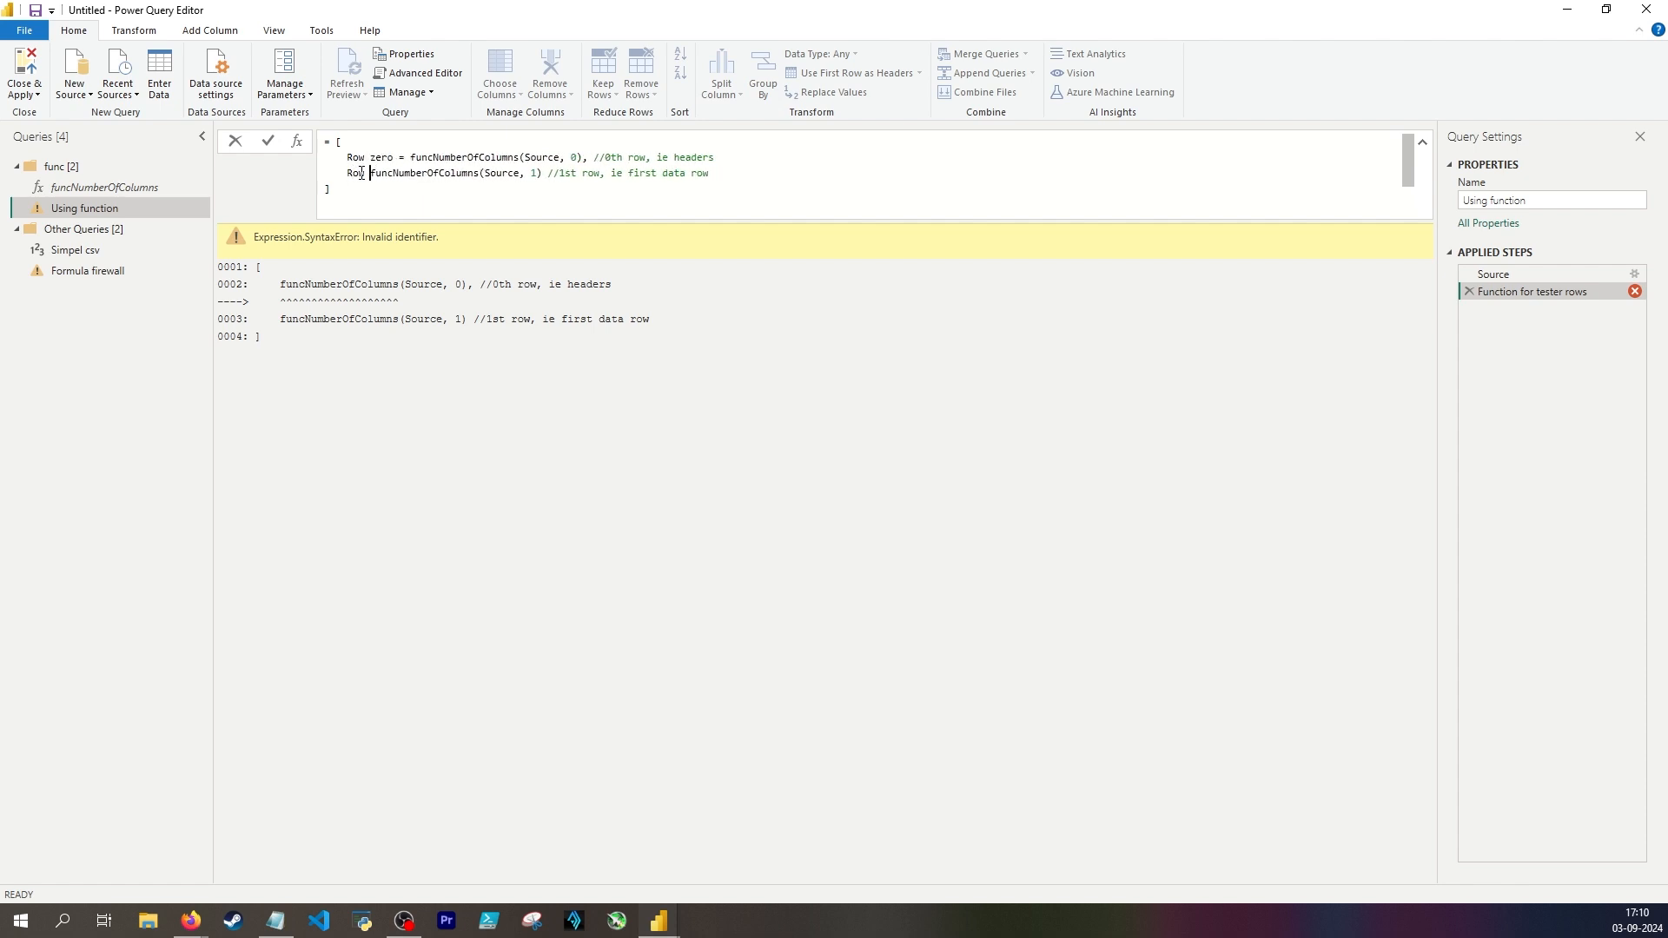
type("=")
key("Return")
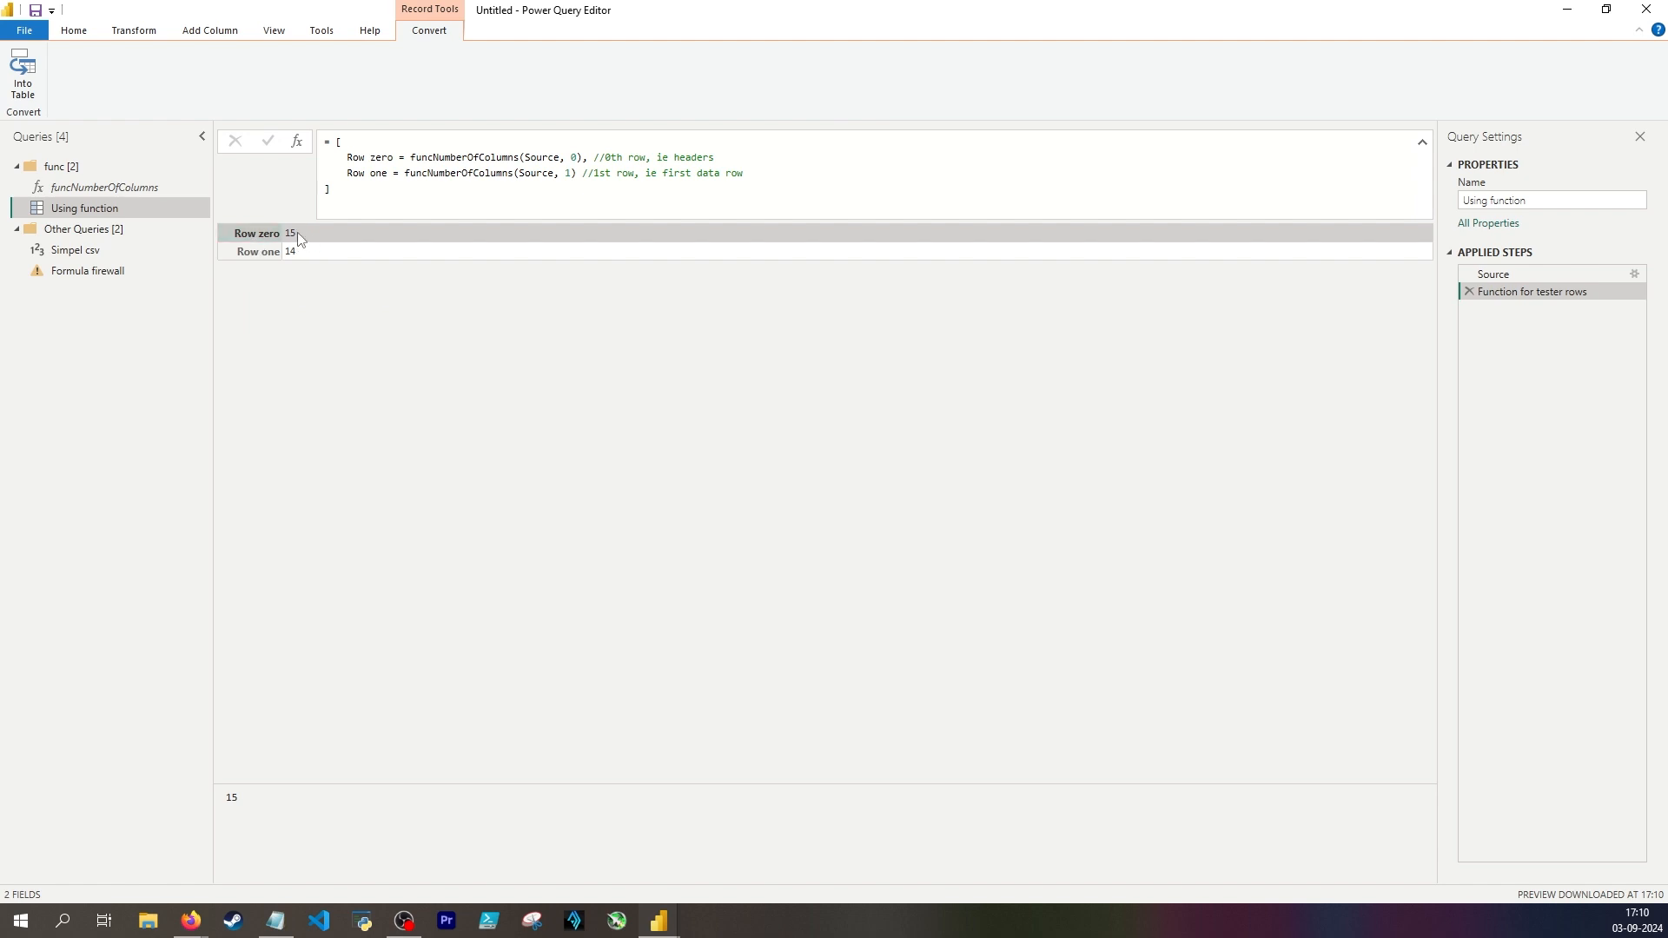
left_click(304, 254)
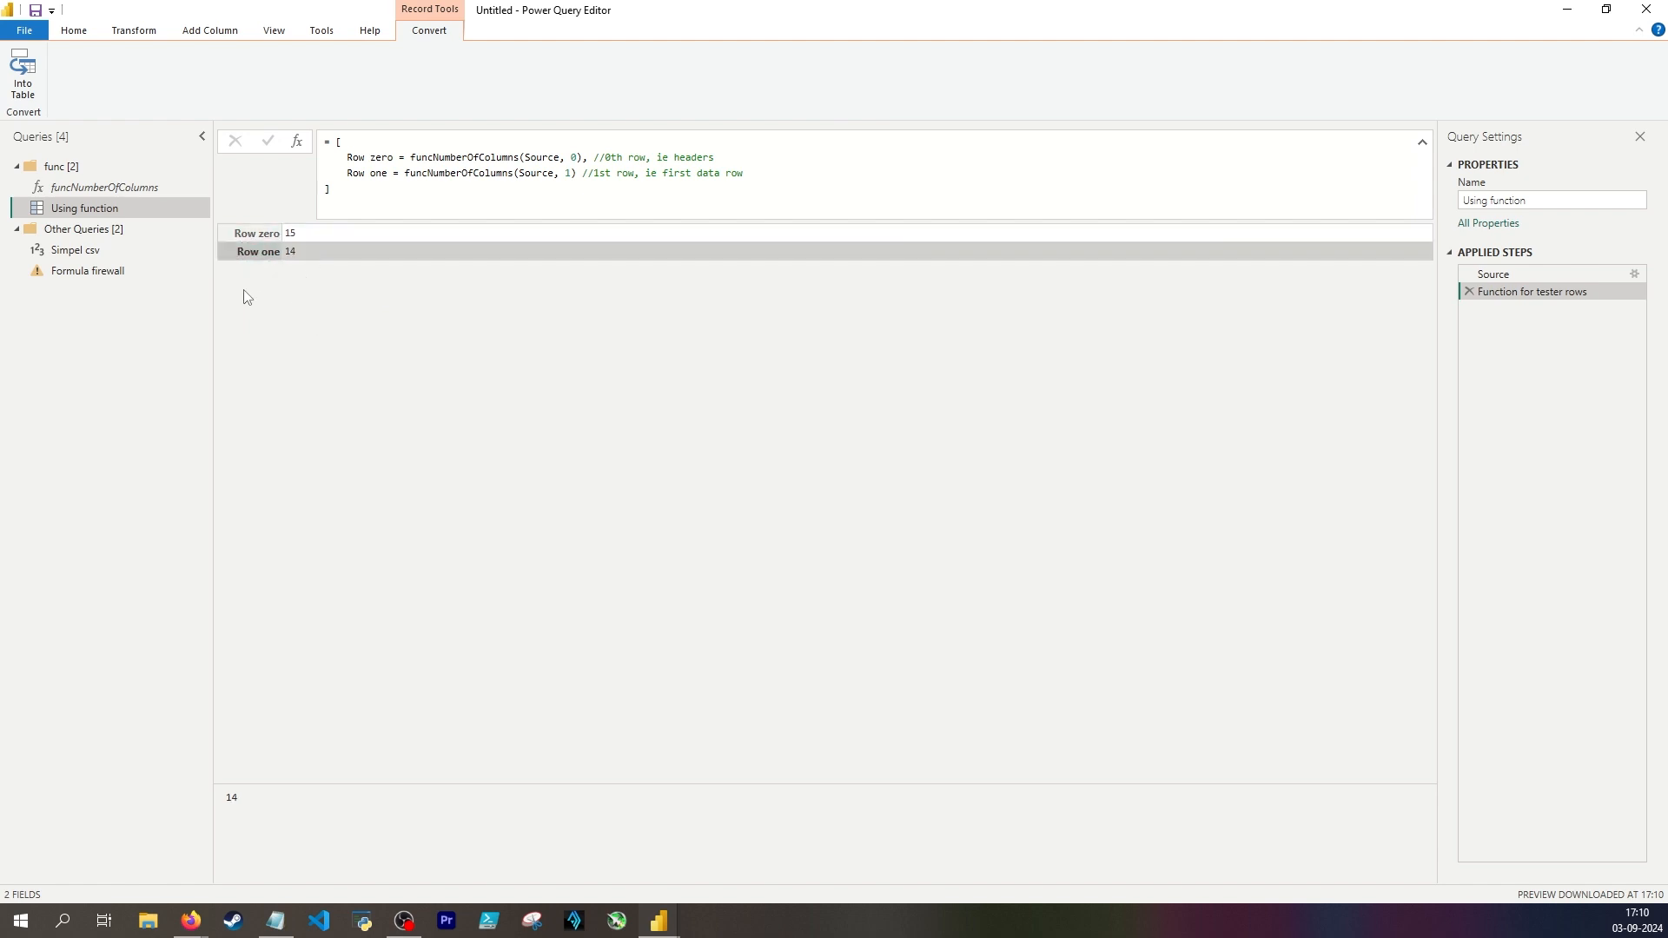
Set the First row step of the Simpel csv query to Table.FirstN(Source, 2).
left_click(120, 250)
left_click(1545, 273)
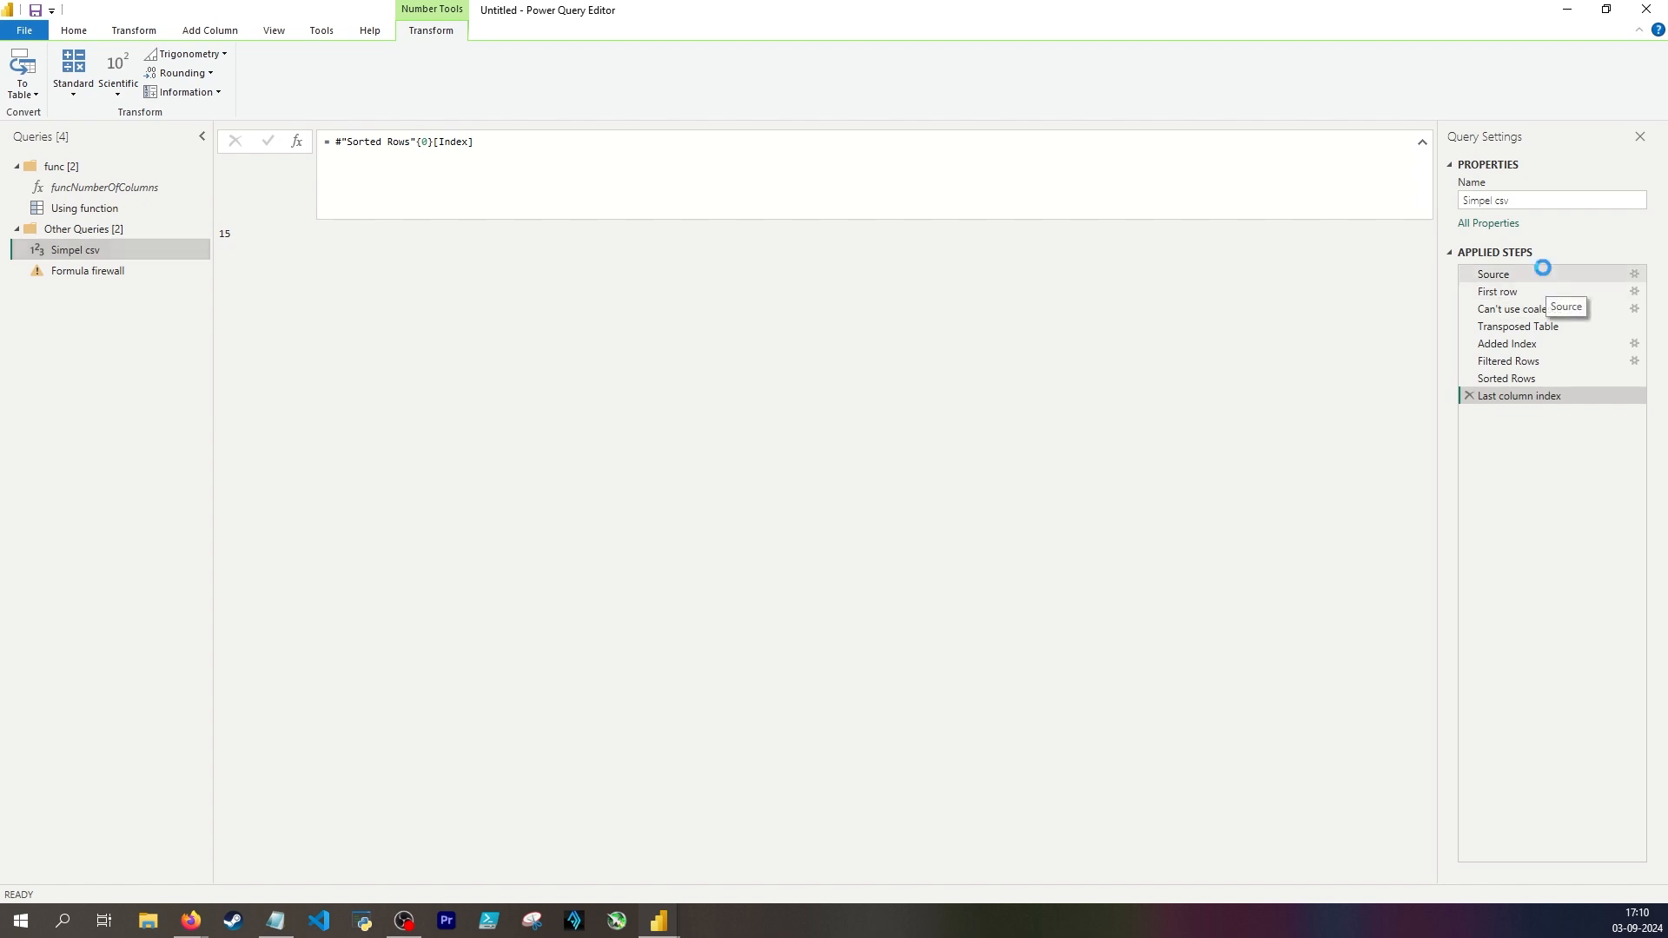
left_click(1477, 292)
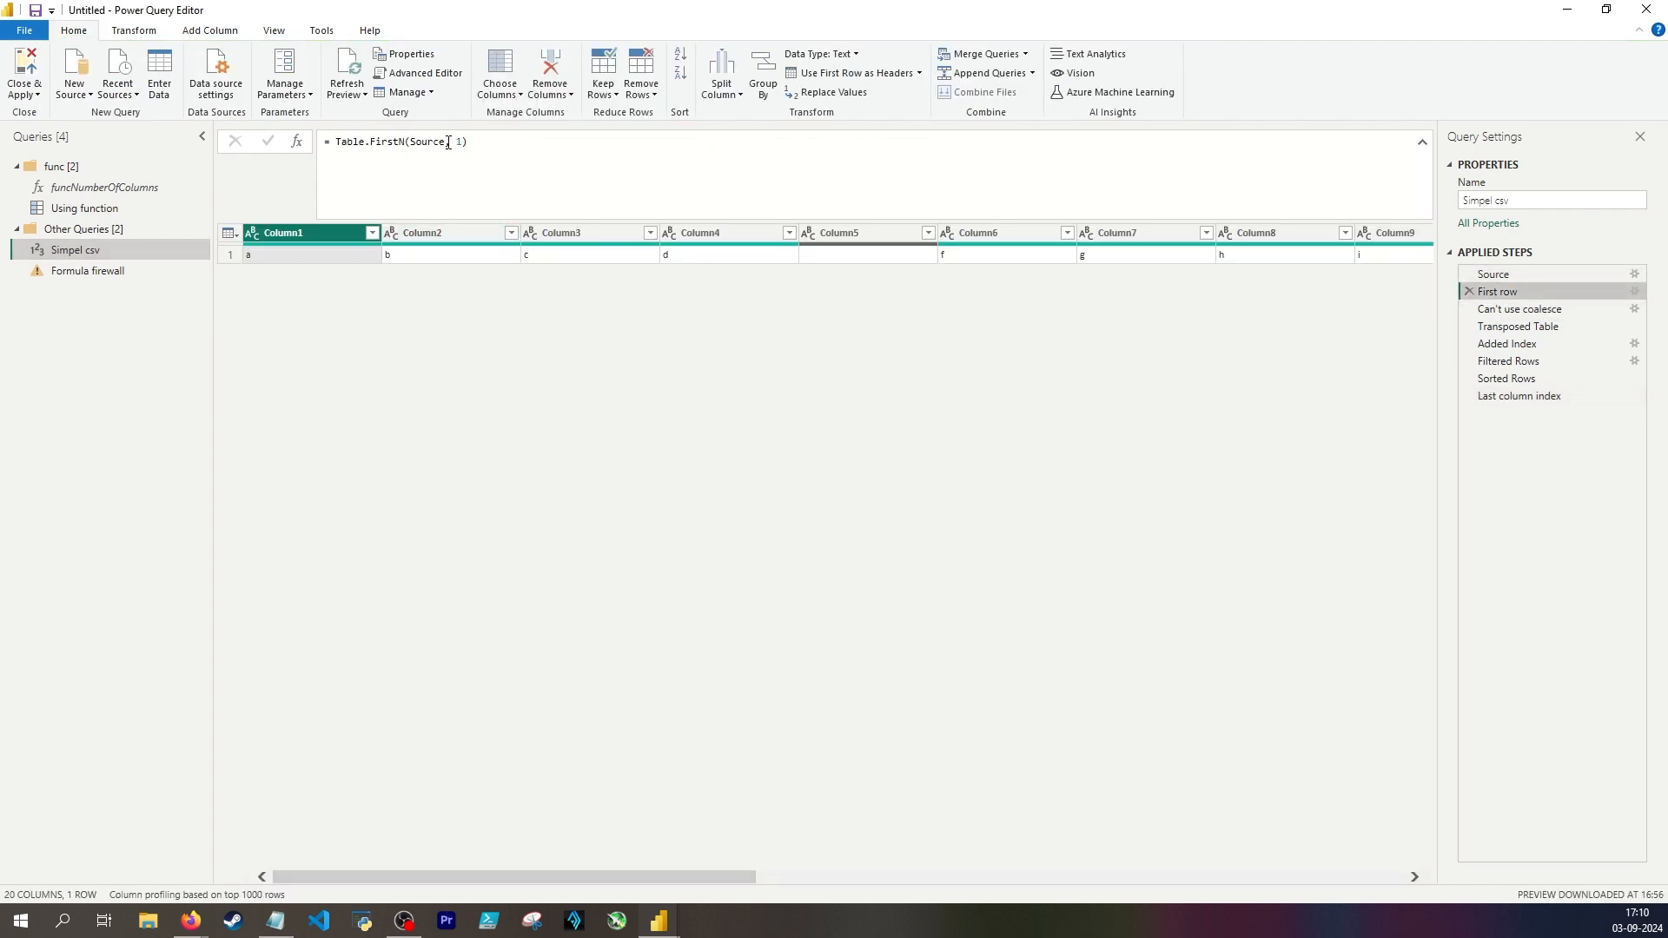
left_click_drag(464, 140, 375, 141)
type("2")
key("Return")
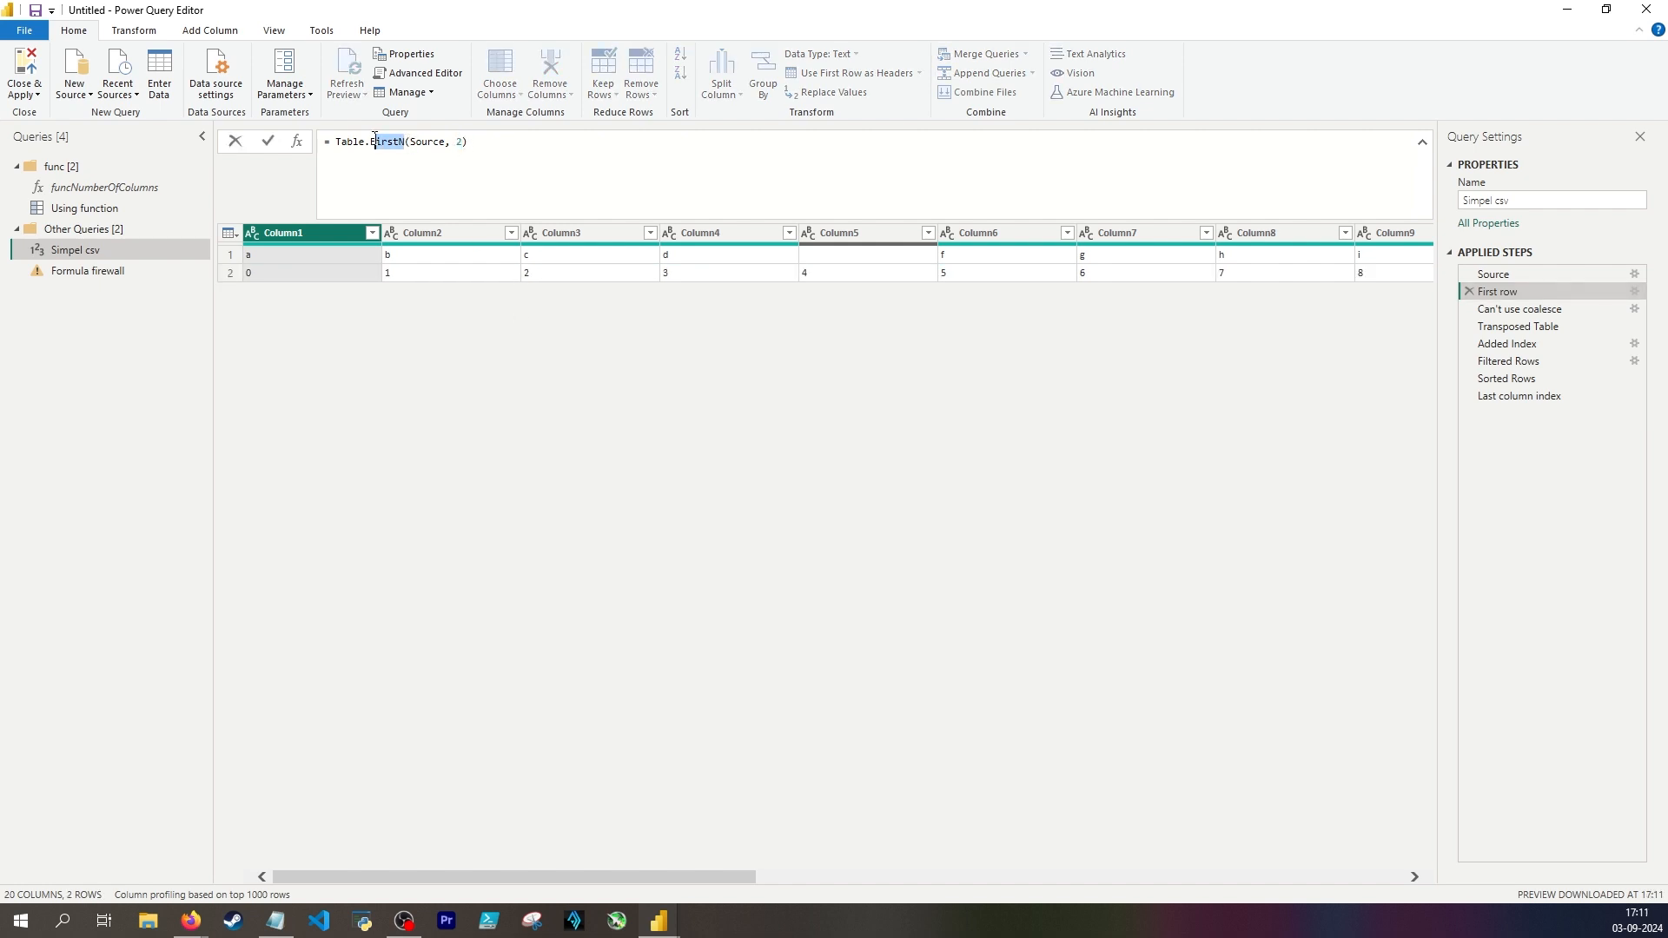
Change the First row step's formula to Table.LastN(Source, 1).
type("LastN")
left_click(459, 144)
key("BackSpace")
type("1")
key("Return")
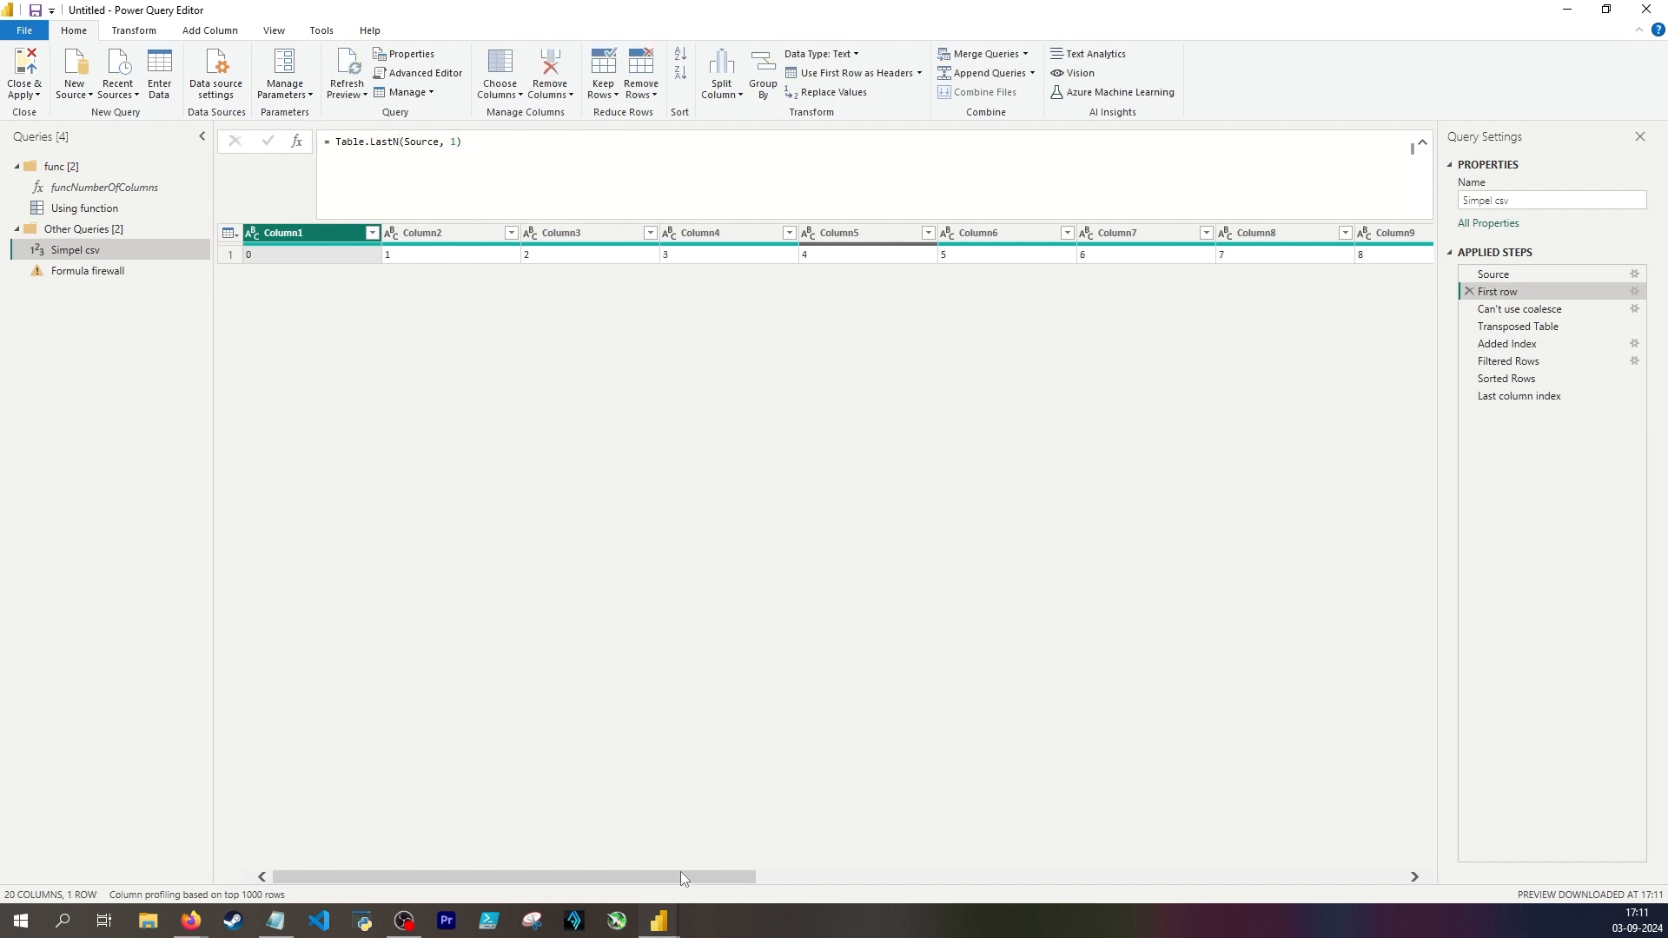
Compare the Using function record with Simpel csv's First row, Transposed Table, Added Index and Filtered Rows steps to examine the last filled column.
left_click(121, 189)
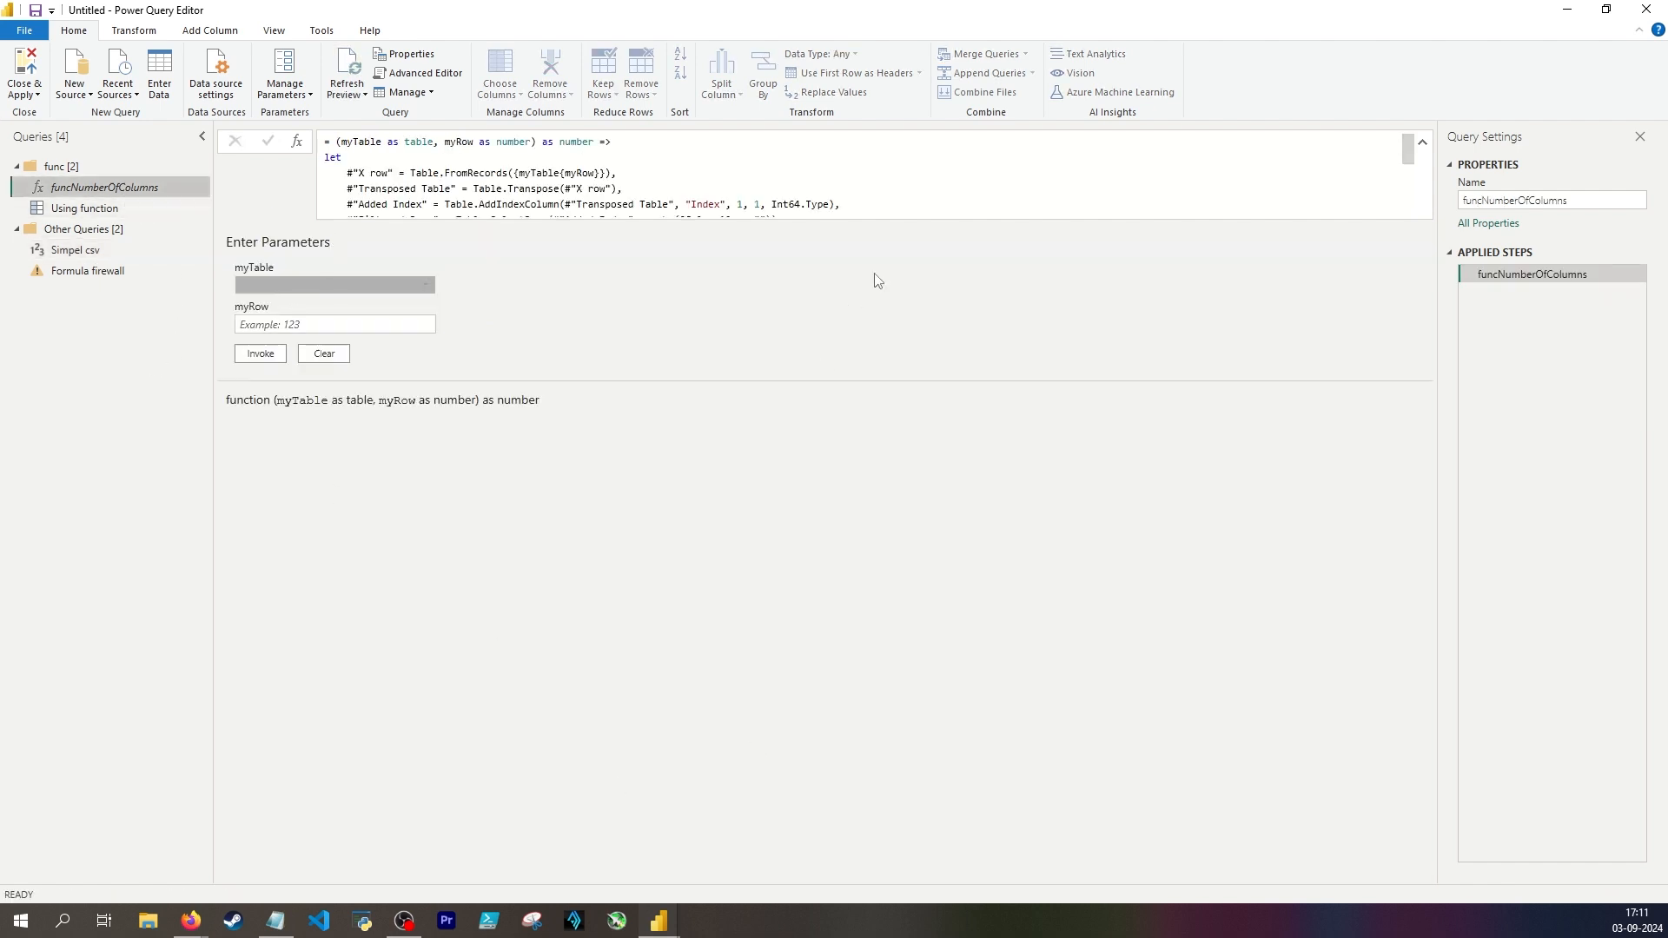
left_click(84, 208)
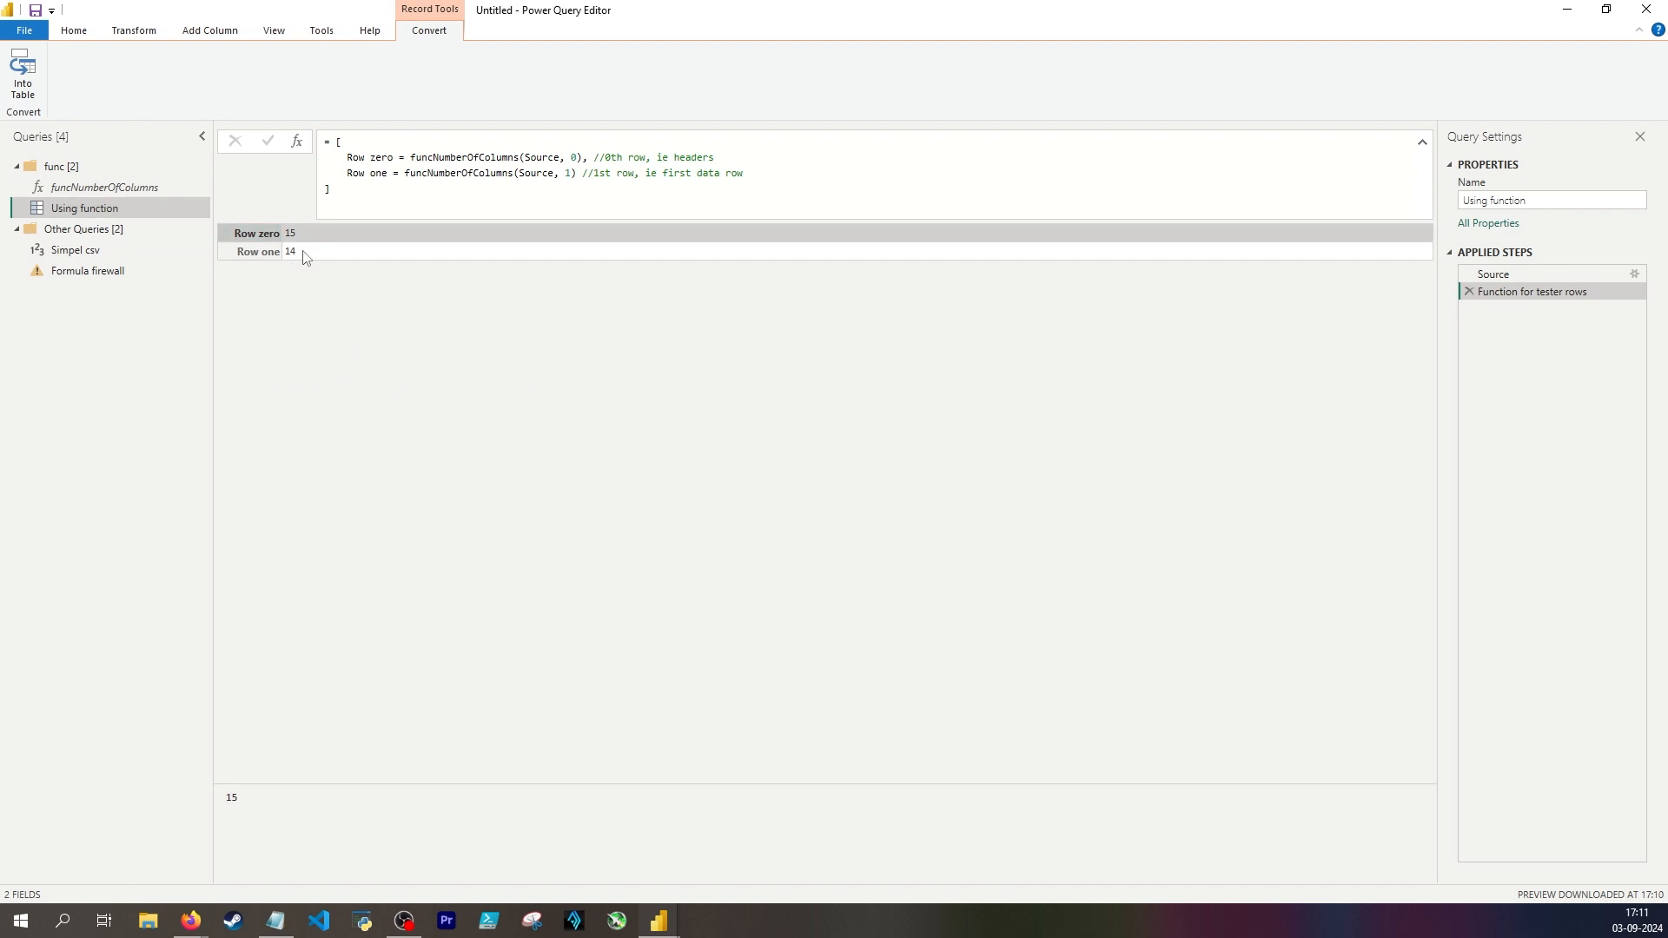
left_click(139, 251)
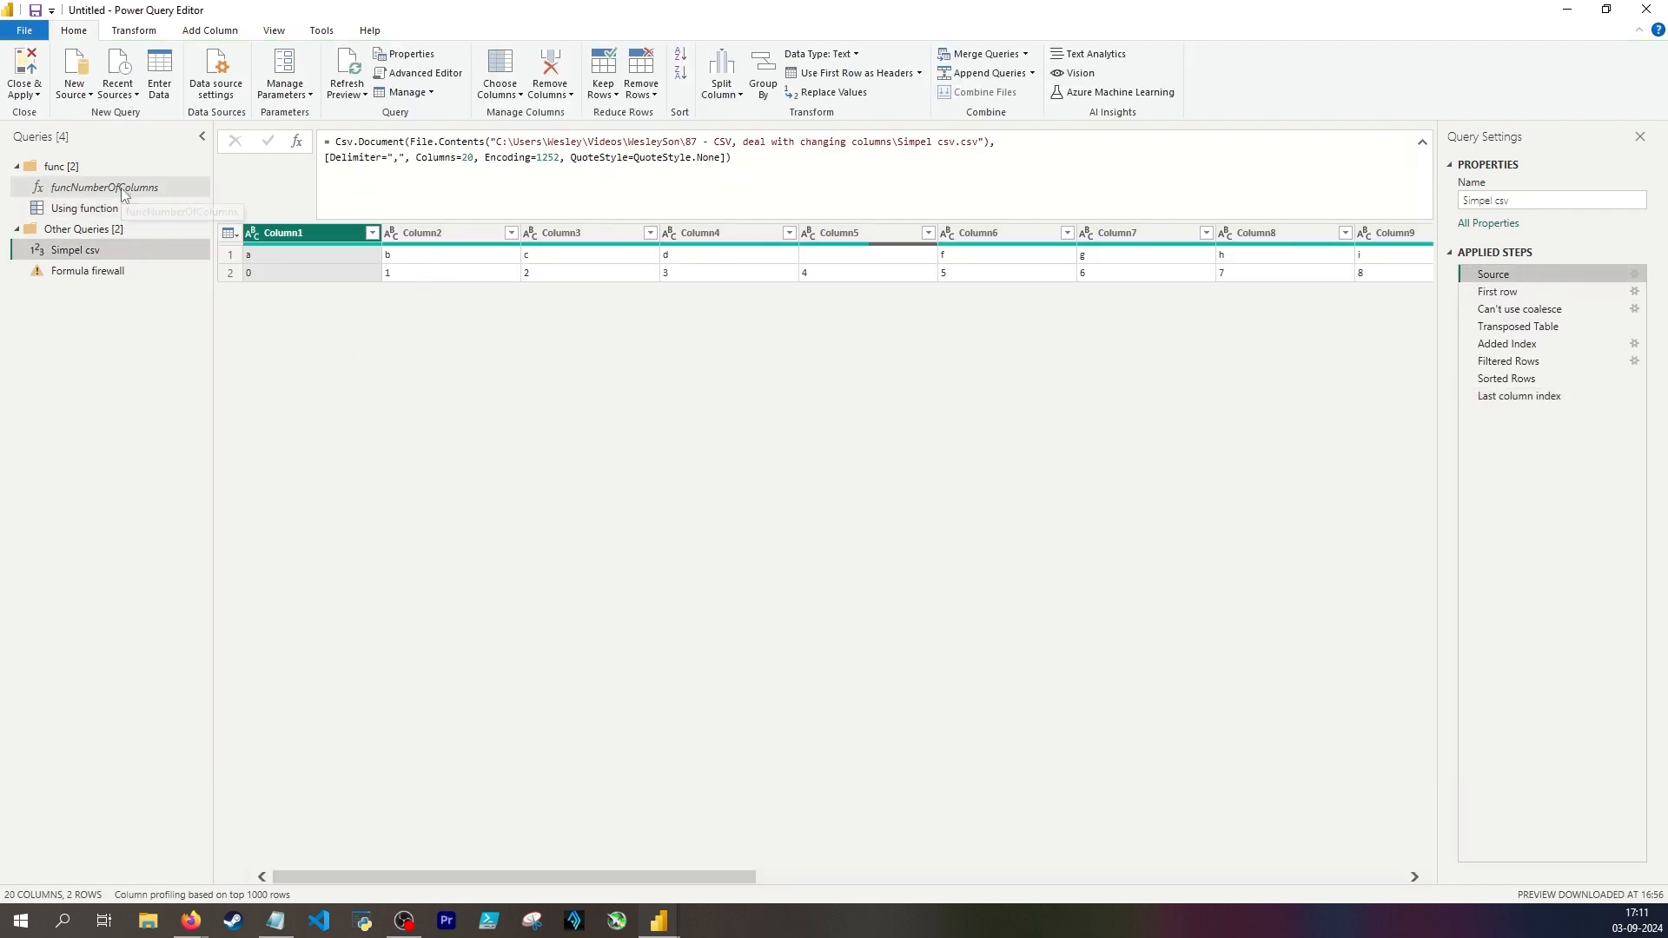
left_click(1534, 291)
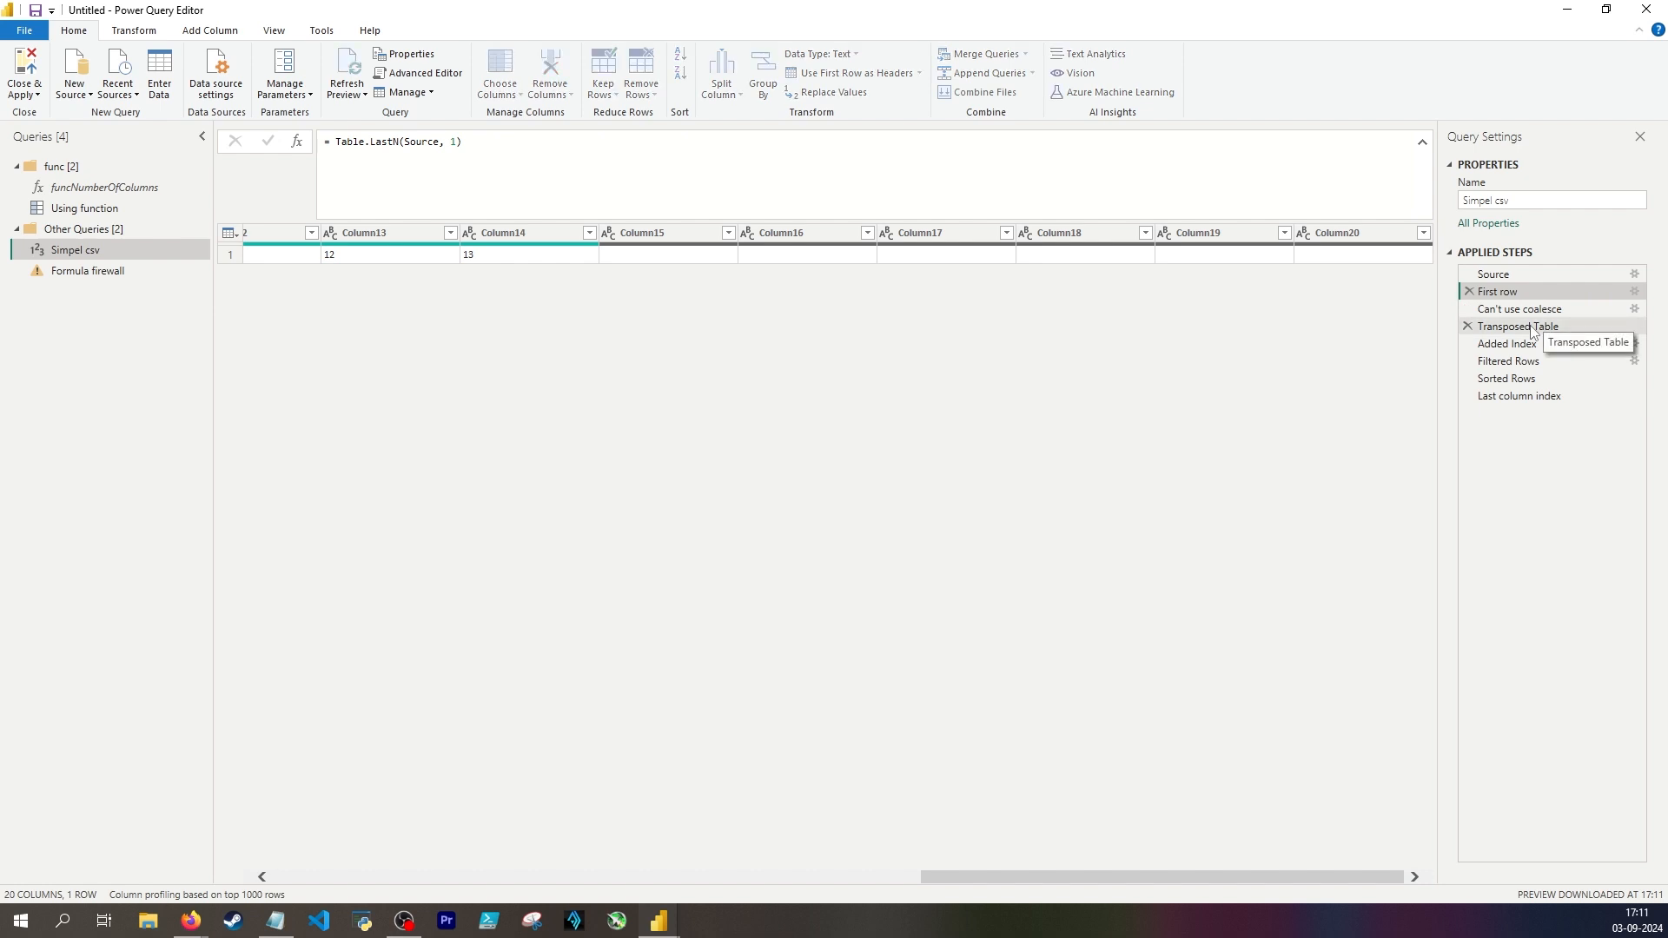
left_click(1532, 328)
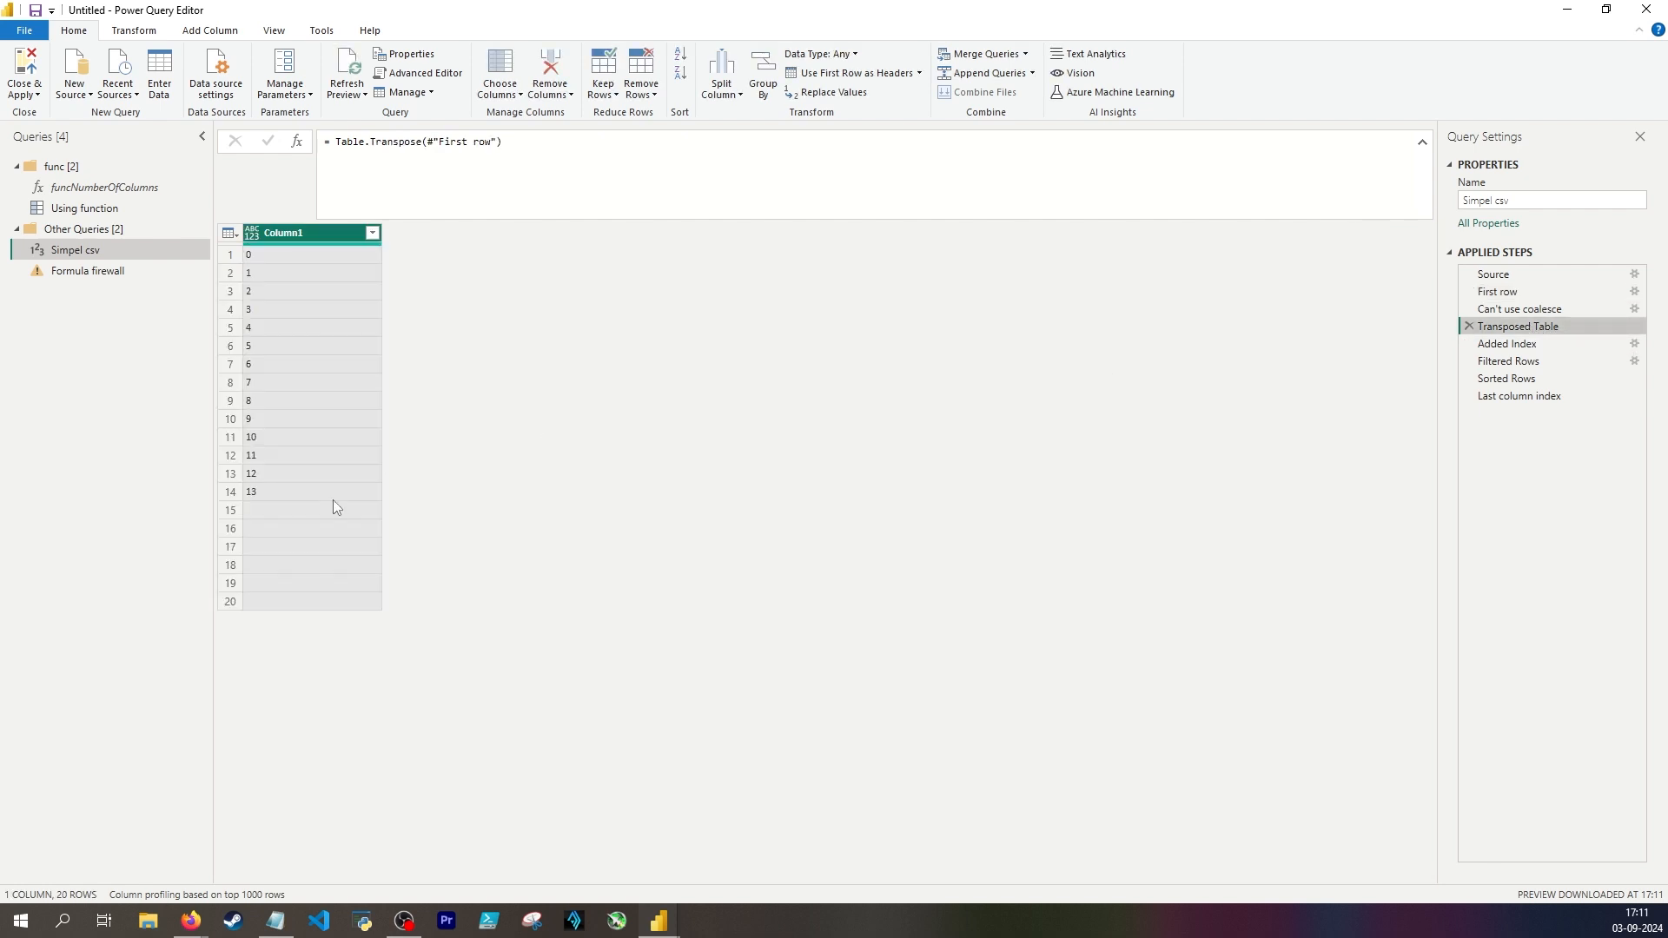
left_click(233, 511)
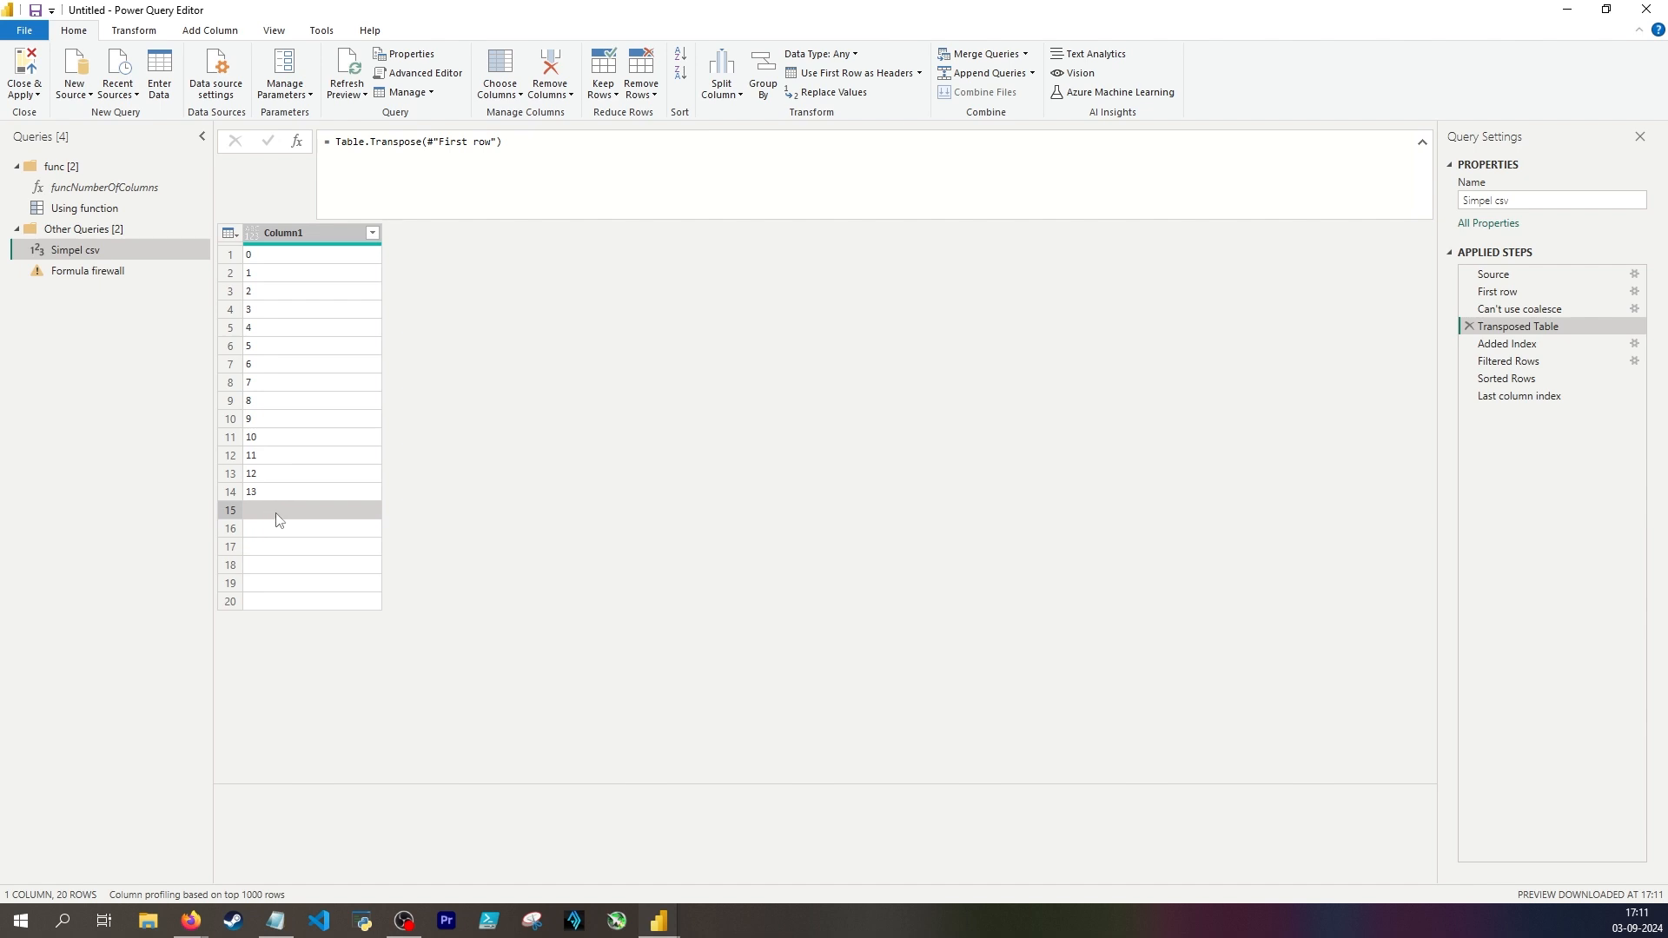
left_click(1550, 345)
left_click(1550, 362)
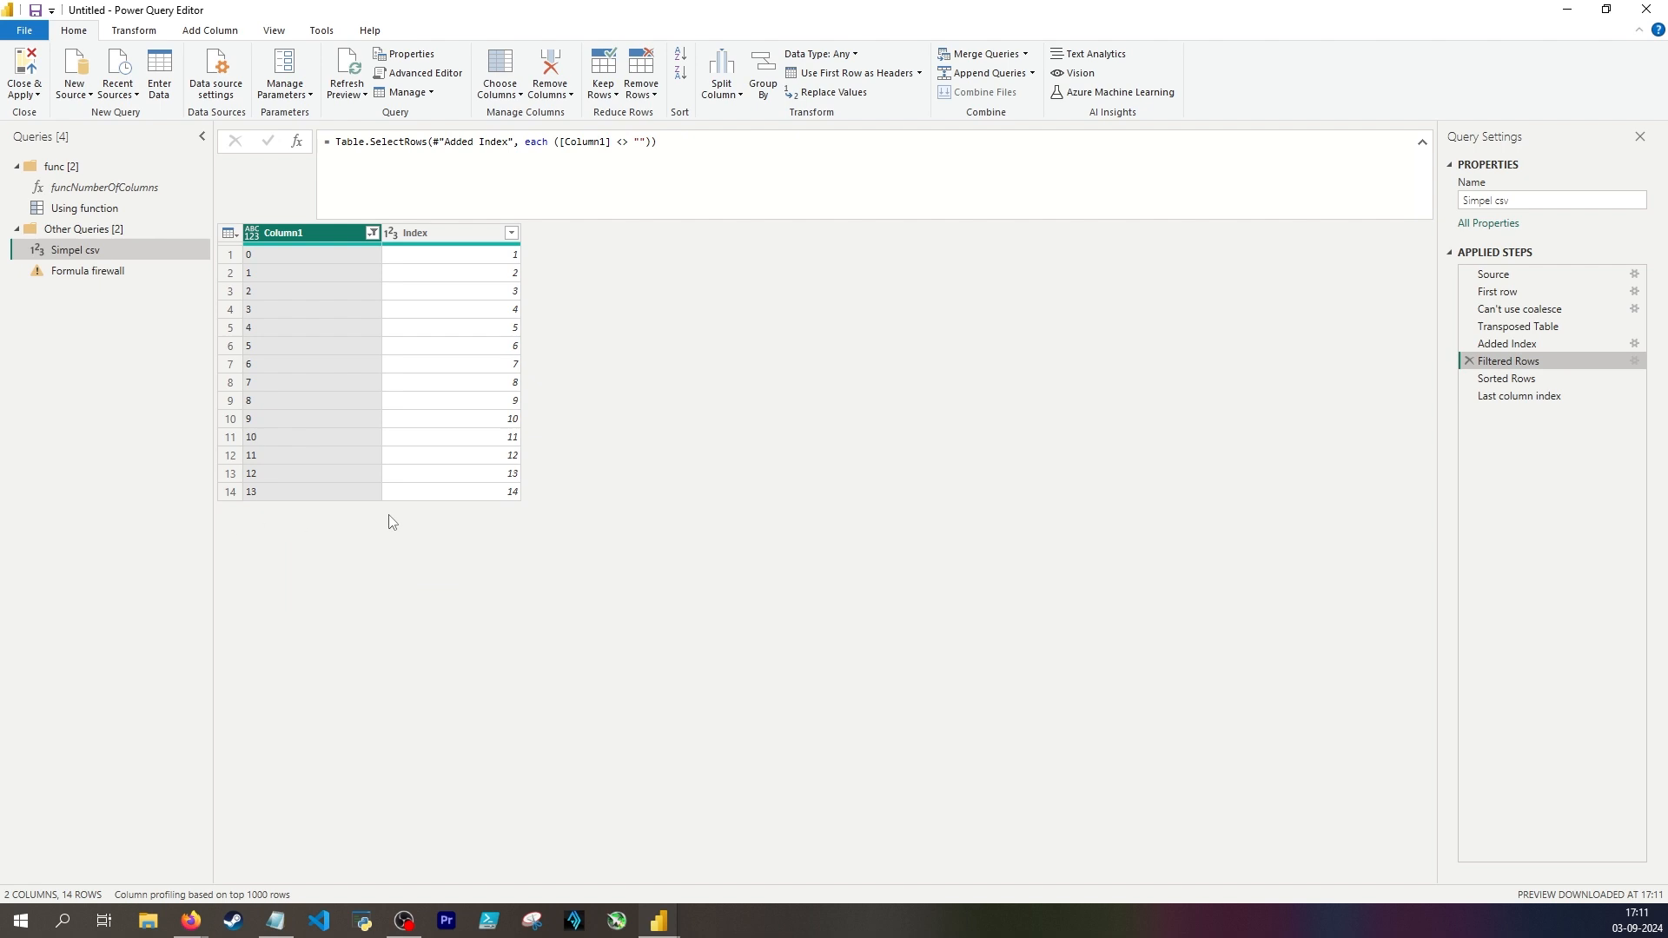
left_click(474, 492)
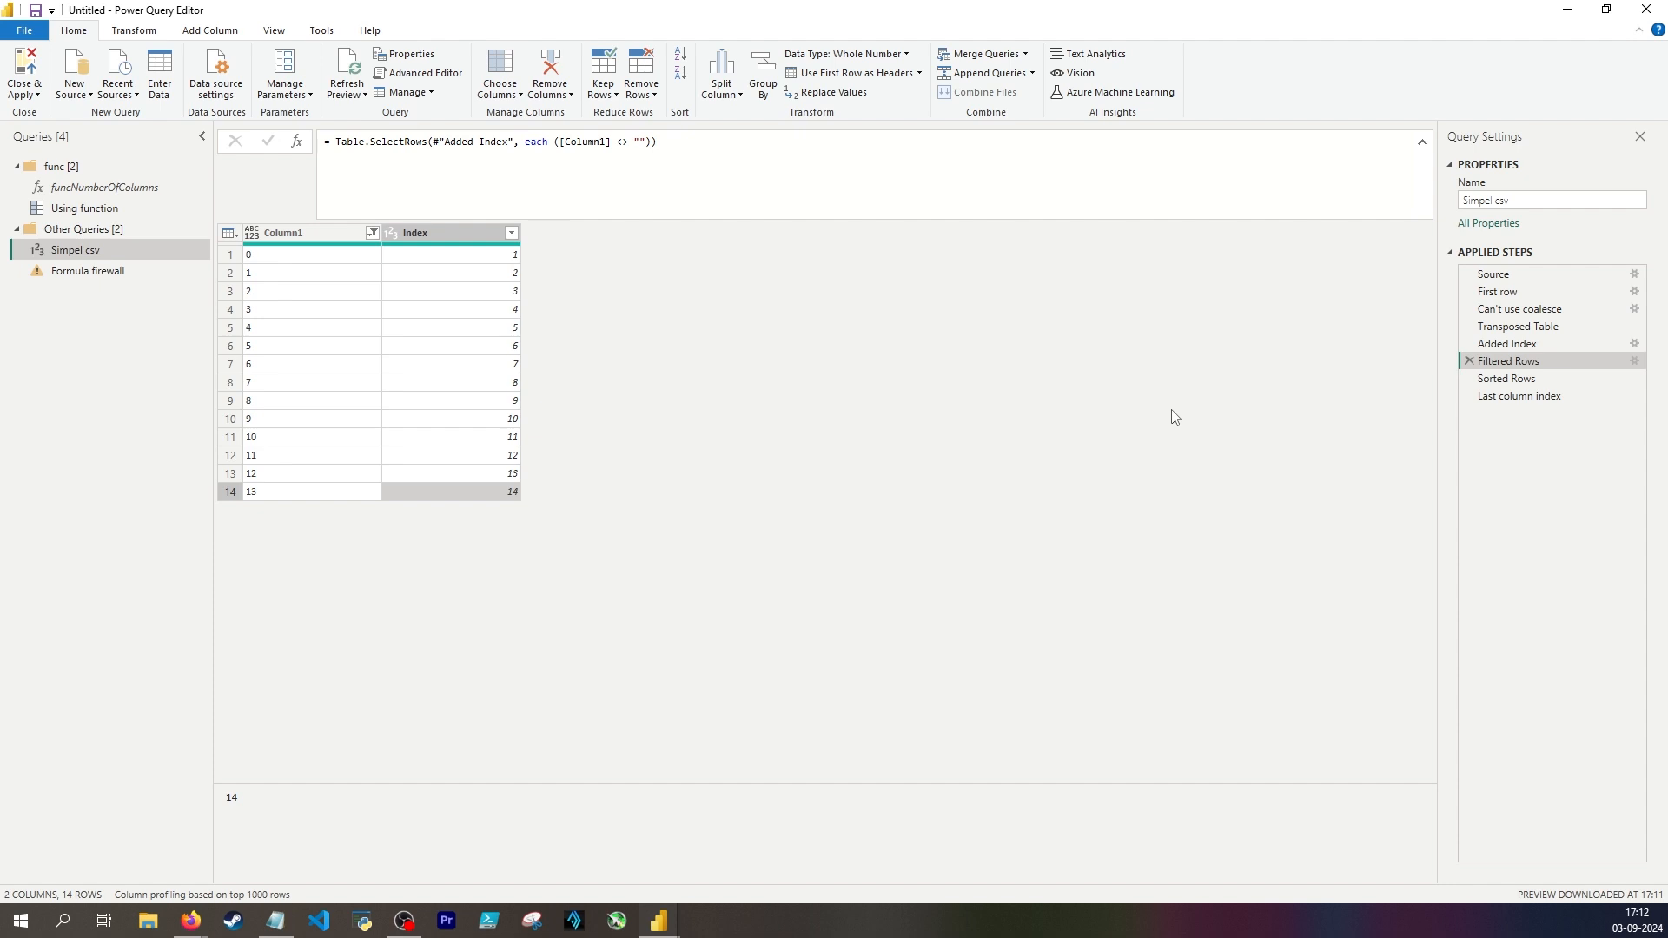
left_click(281, 492)
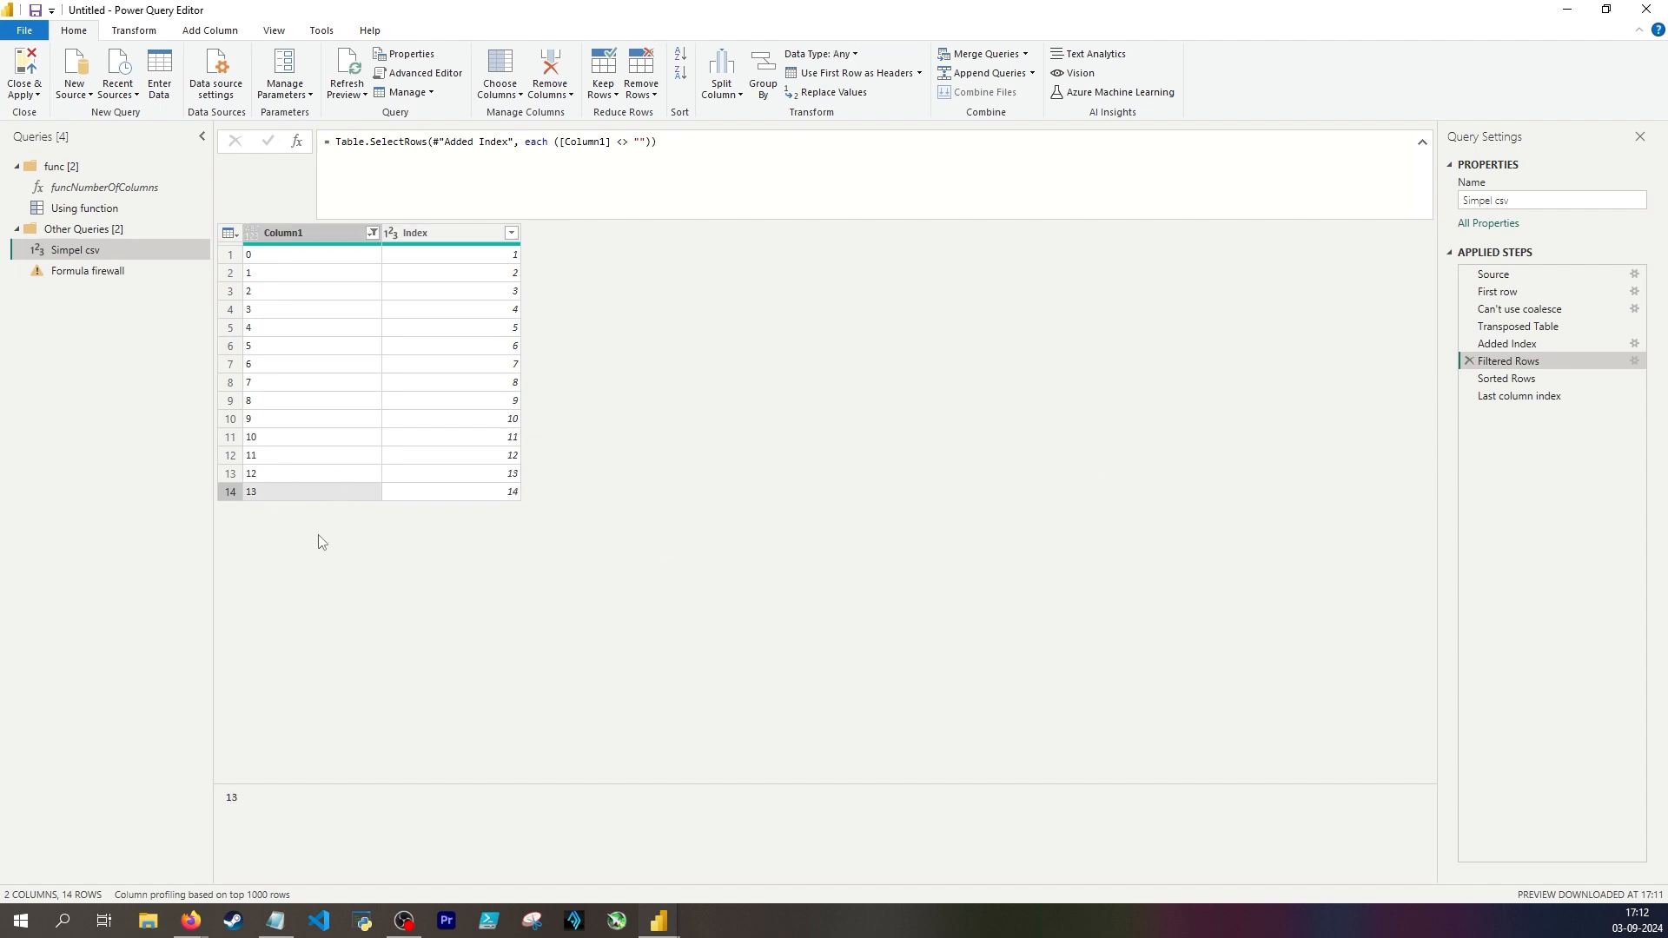
Switch the First row step of the Simpel csv query back from Table.LastN to Table.FirstN.
left_click(122, 206)
left_click(93, 252)
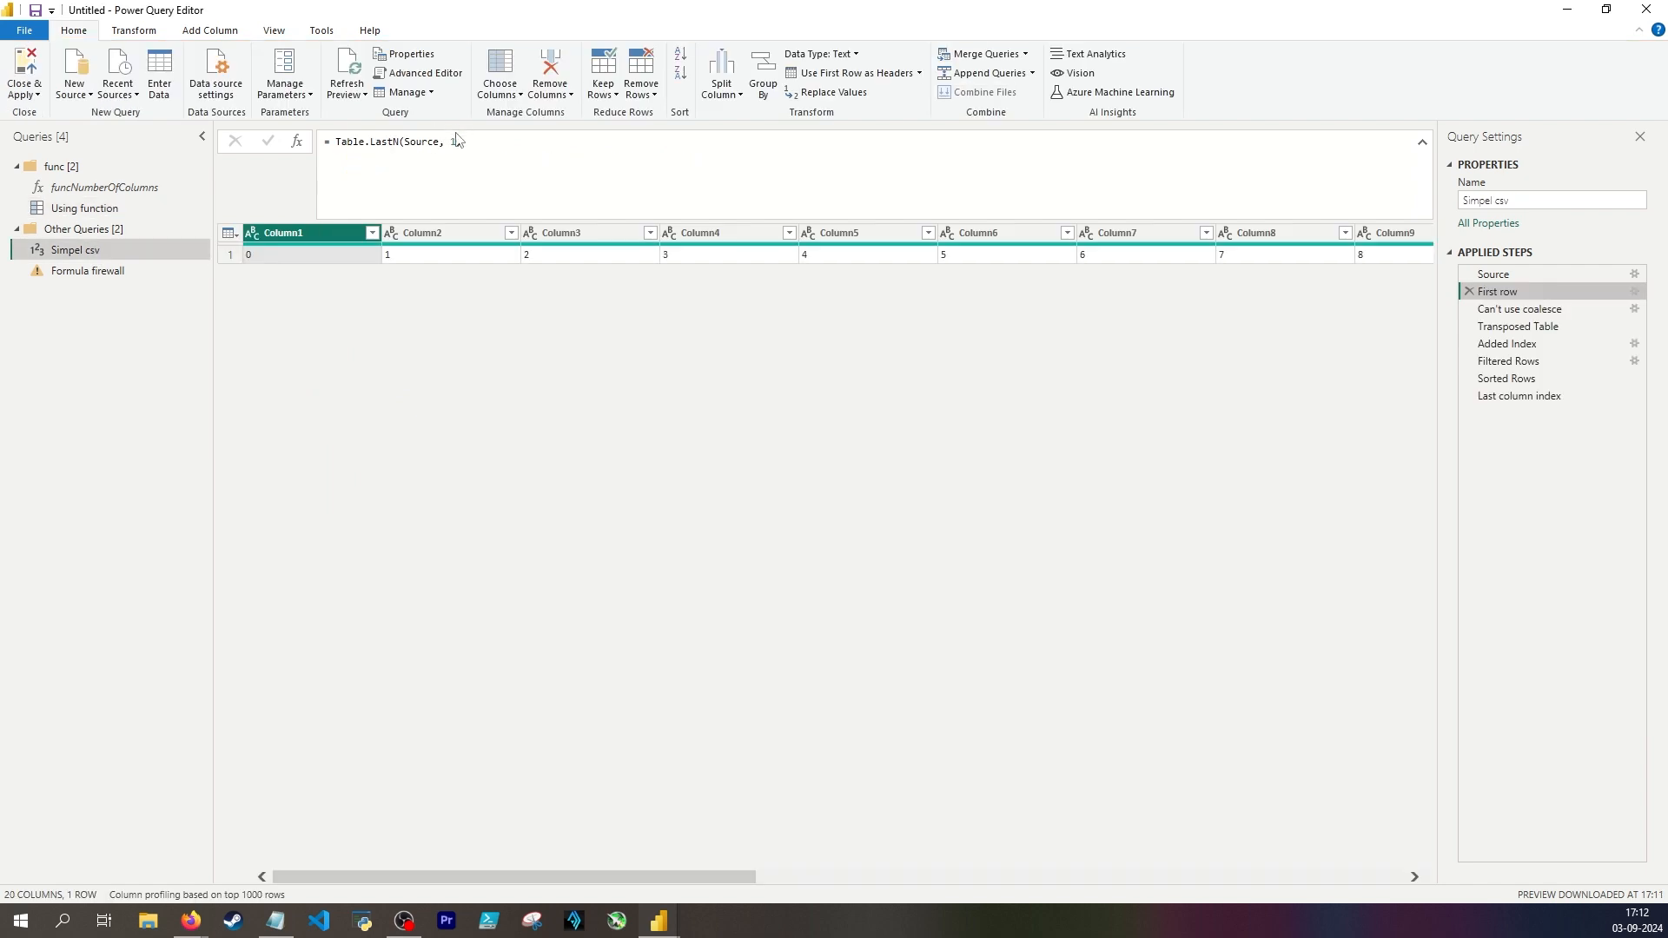
left_click(395, 139)
left_click_drag(396, 140, 368, 140)
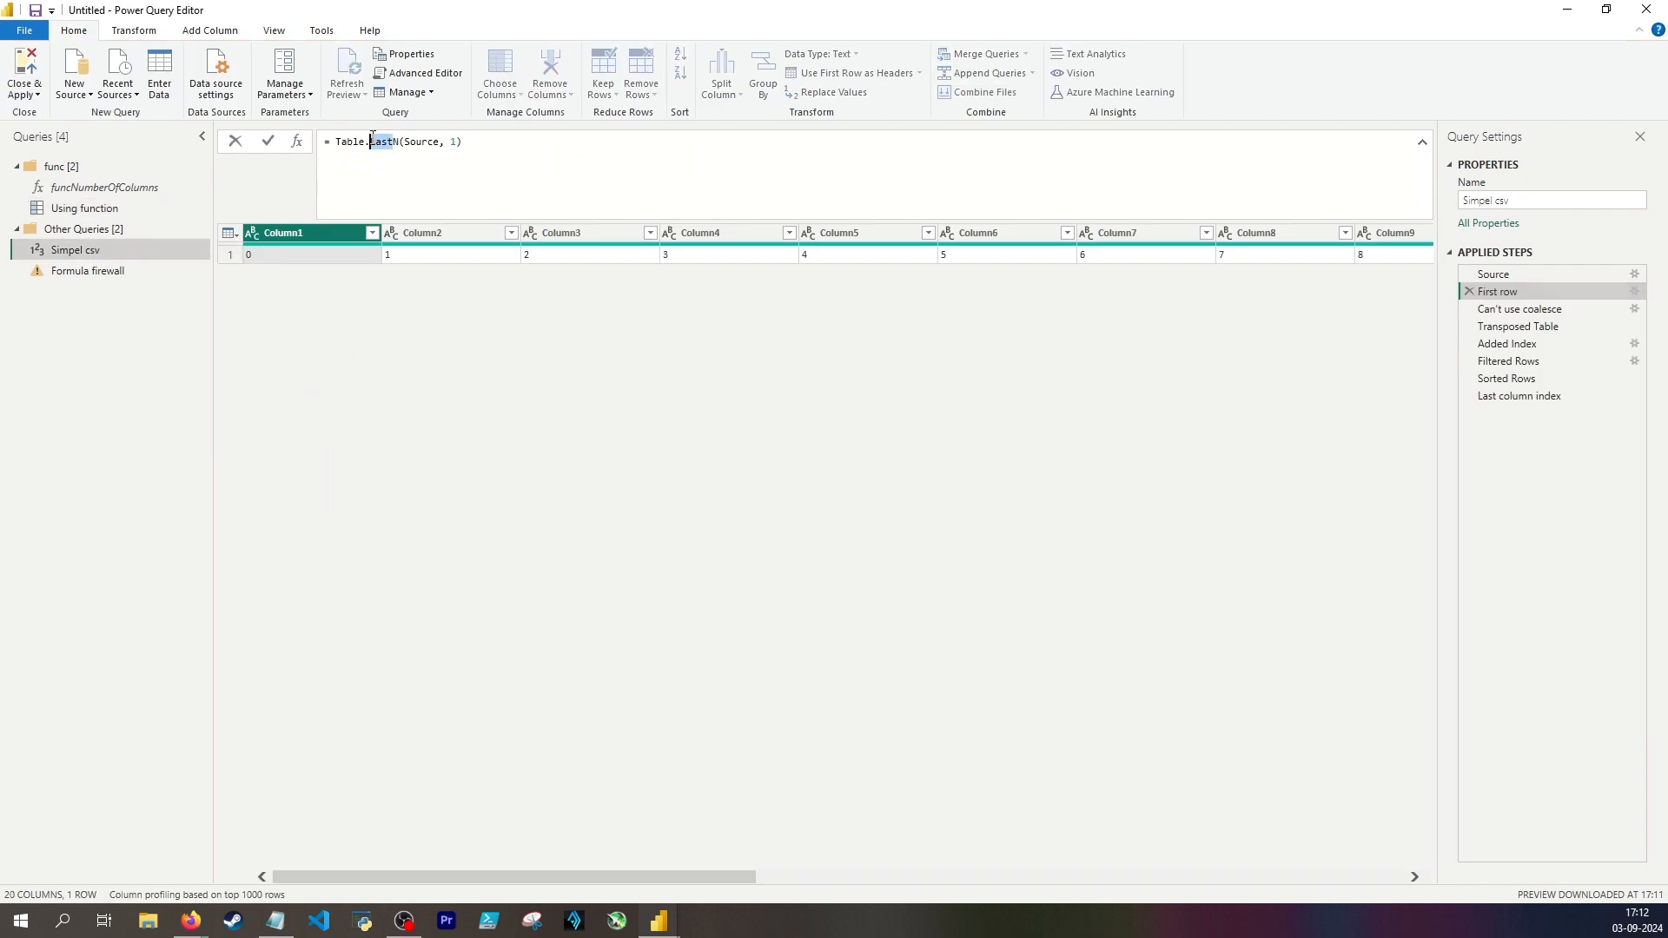
type("Fi")
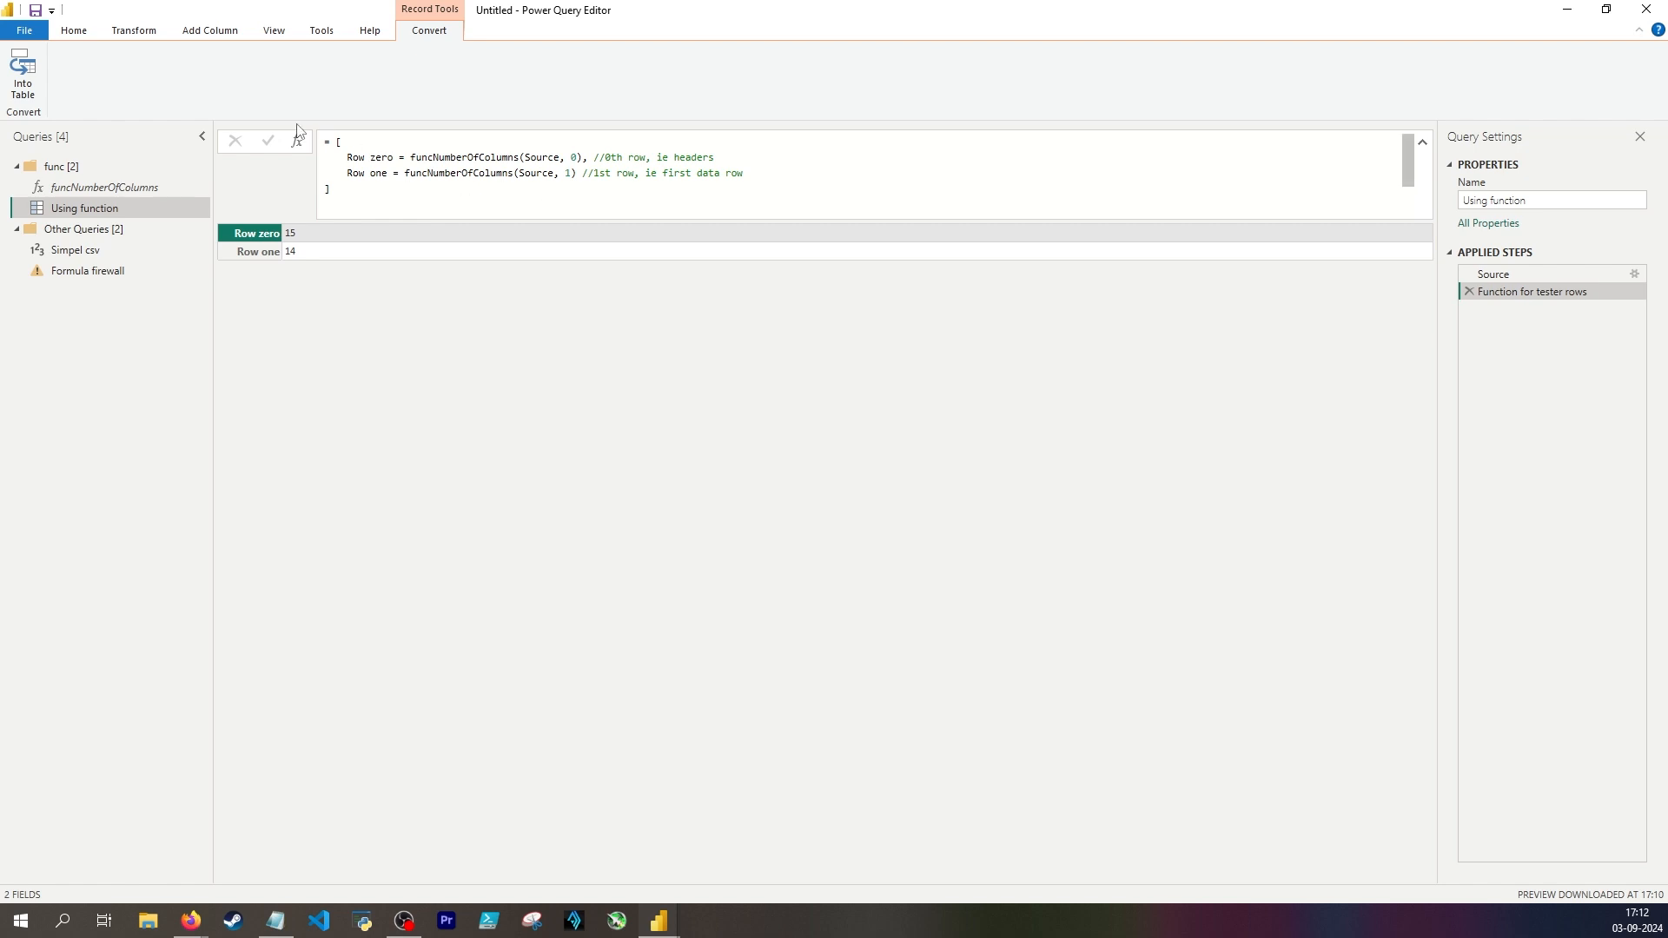
Add a custom step to Using function that applies List.Max to the Row zero and Row one fields of Function for tester rows.
left_click(282, 236)
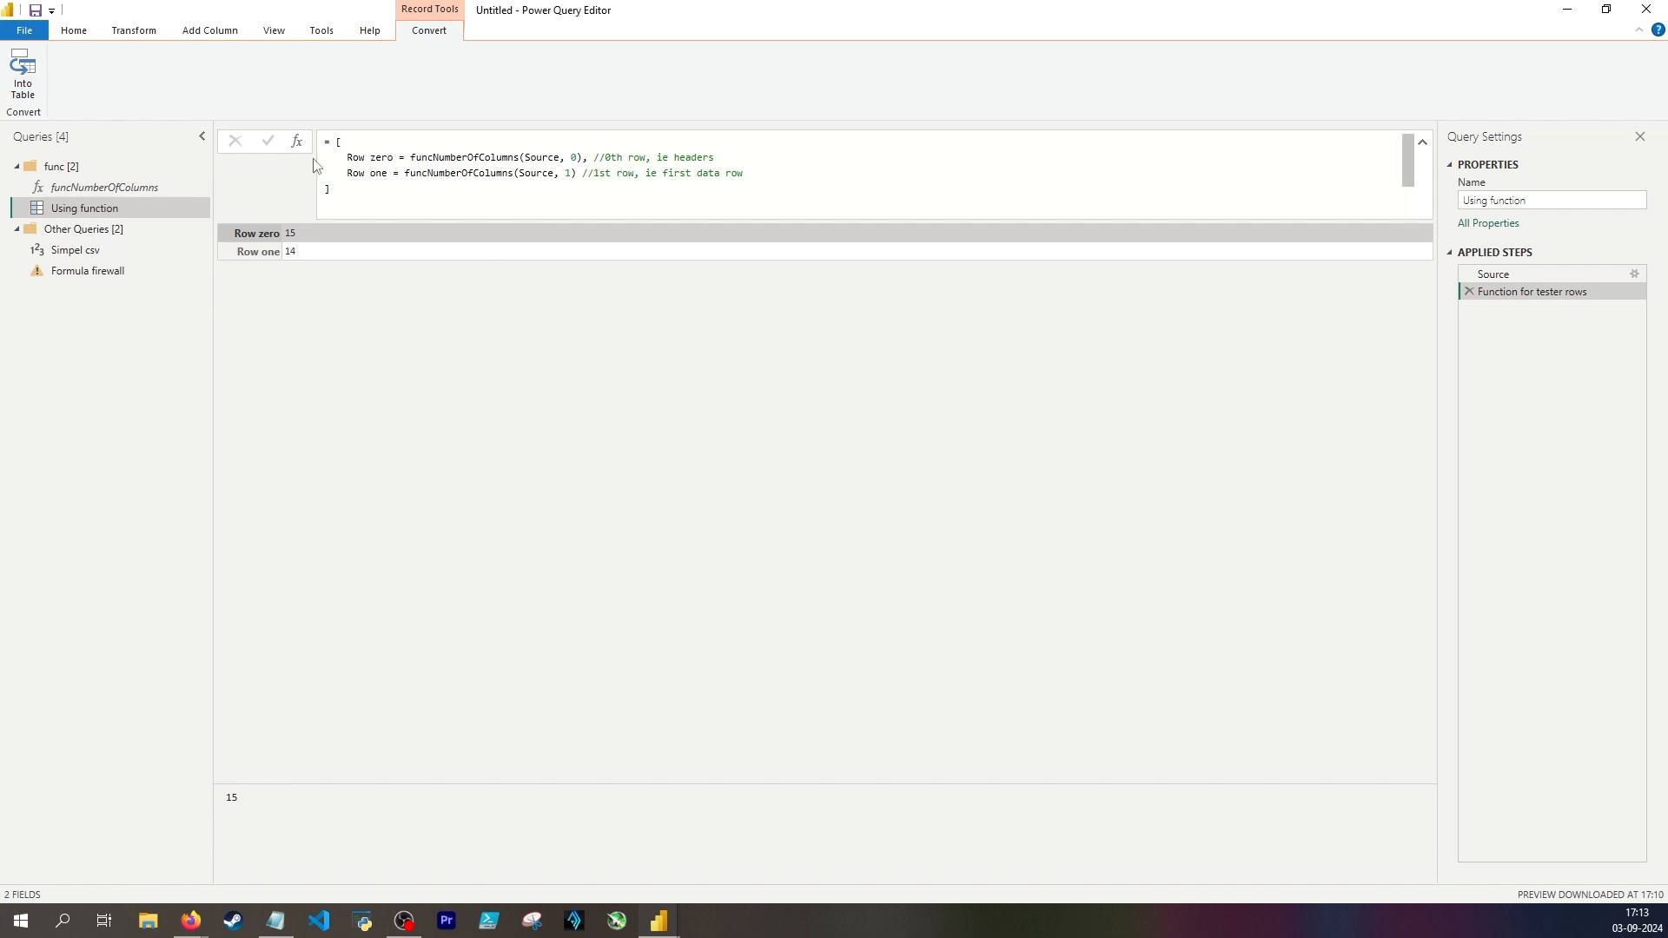
left_click(297, 141)
key("ctrl+c")
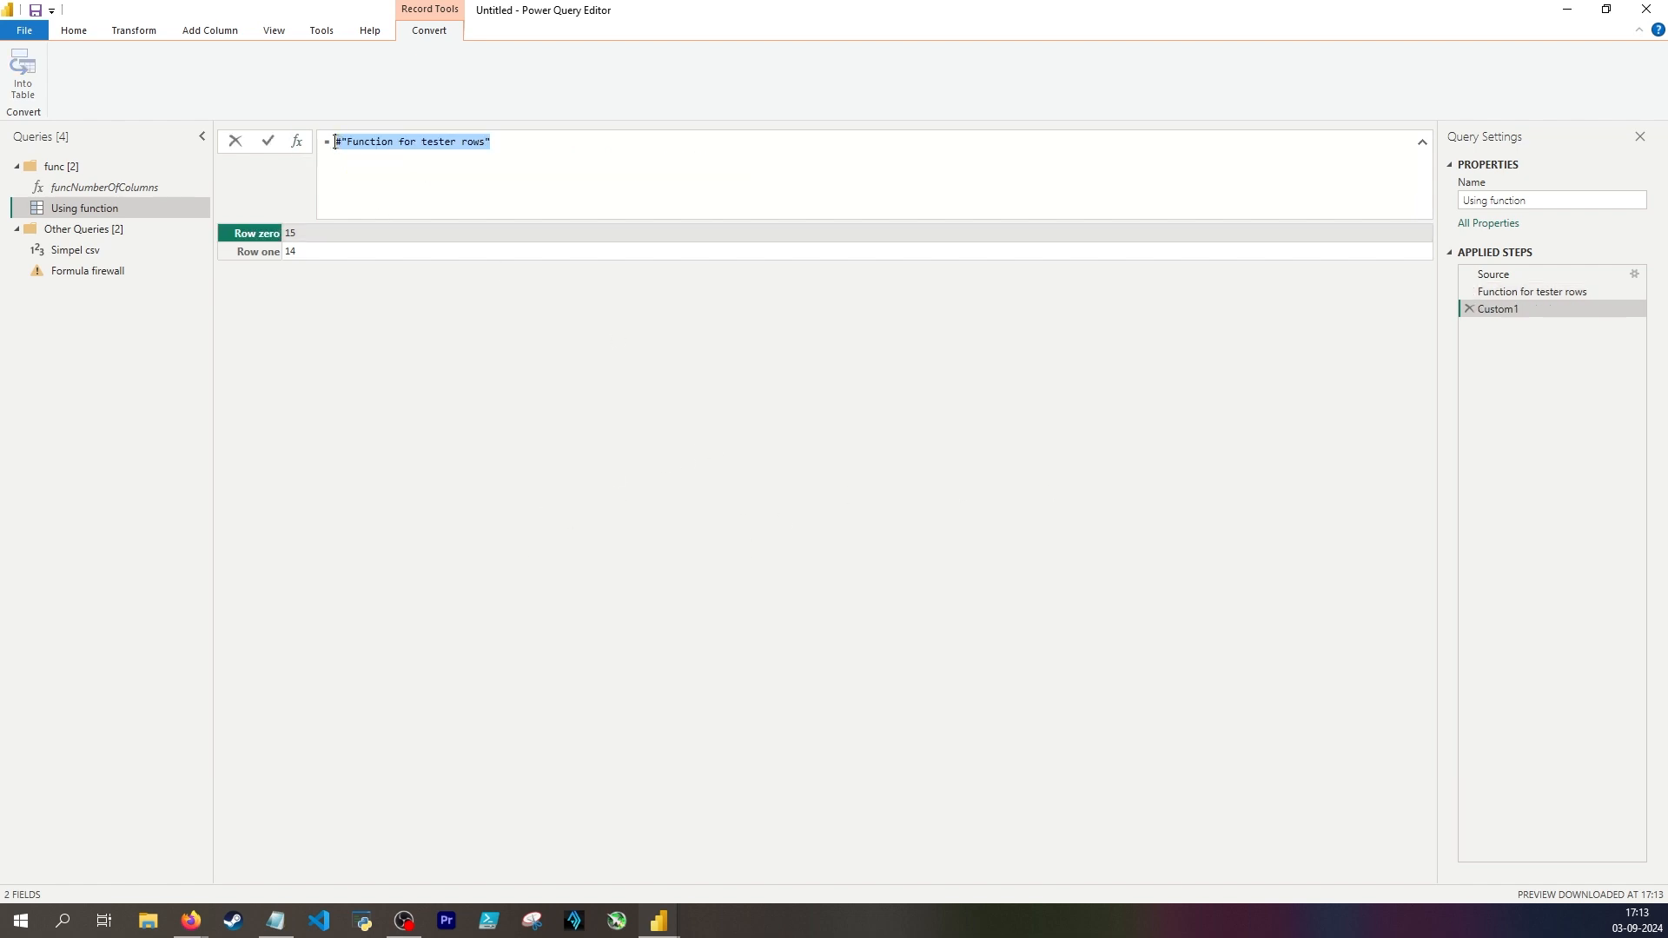
type("listma")
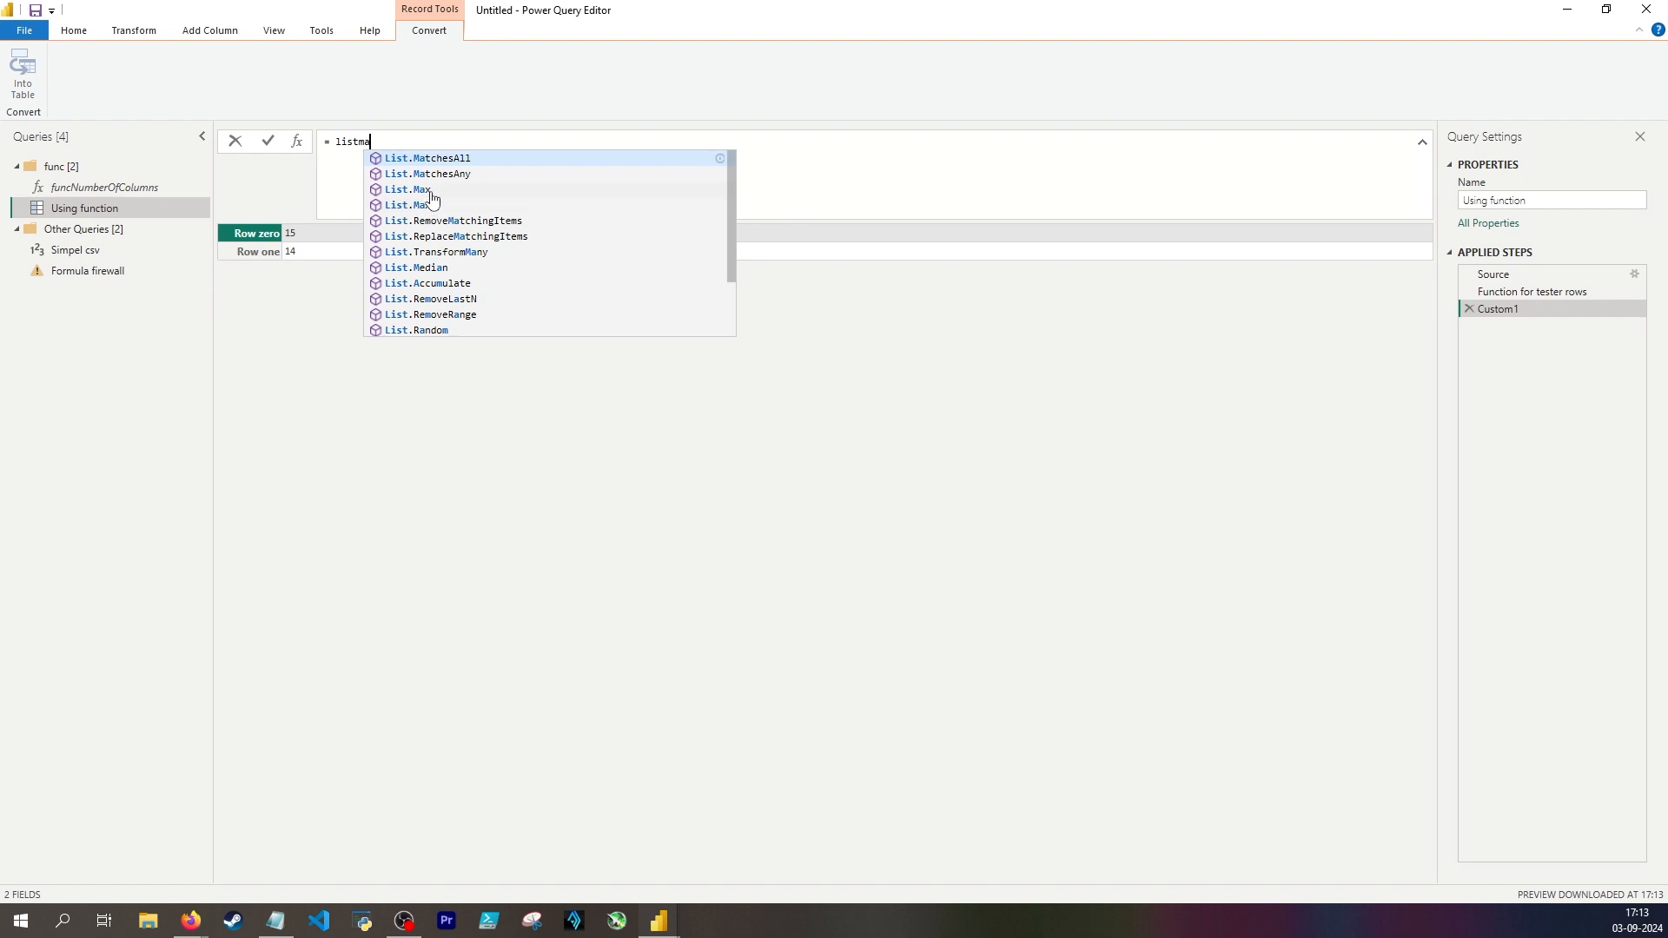
left_click(432, 193)
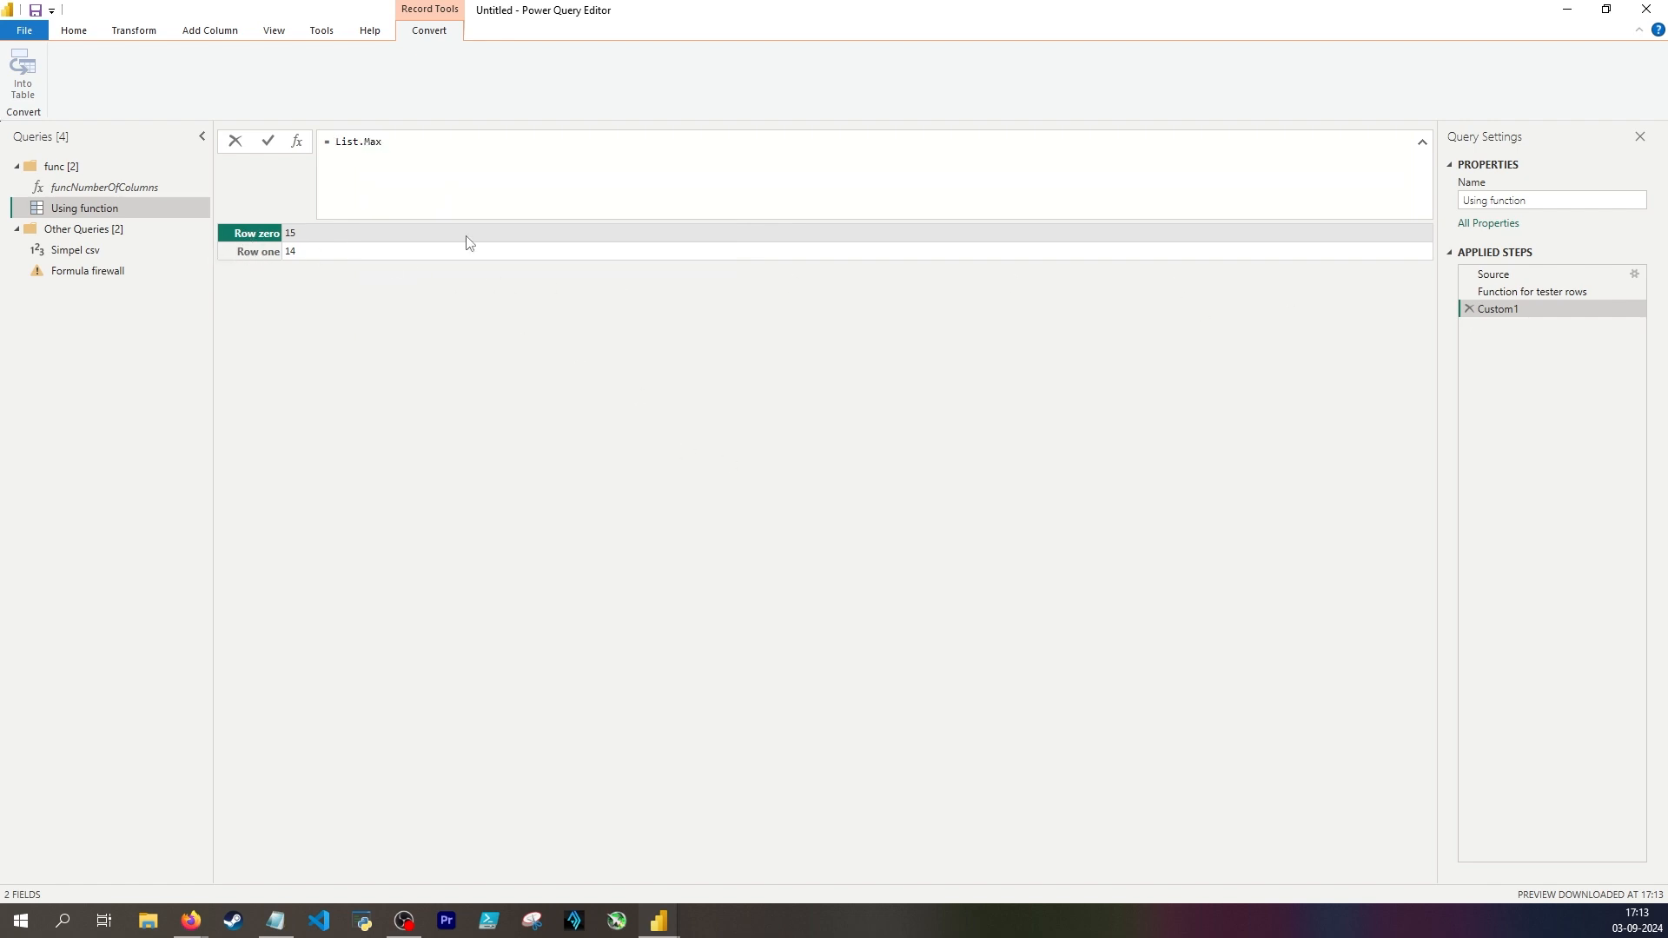
type("(")
key("Return")
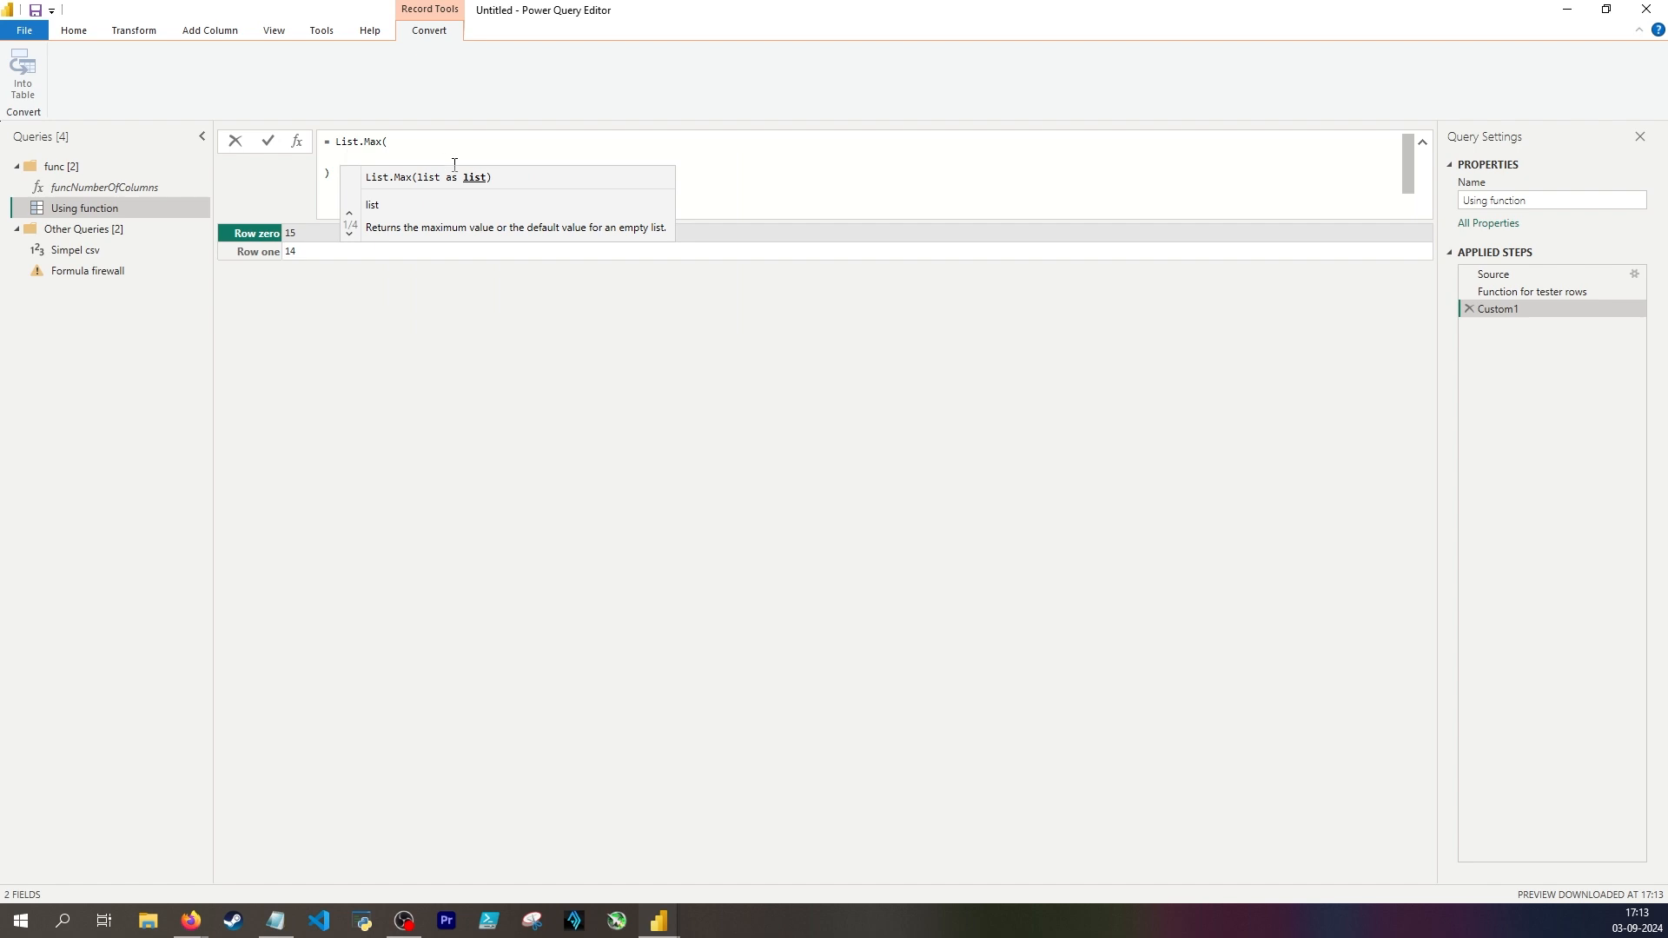
key("ctrl+v")
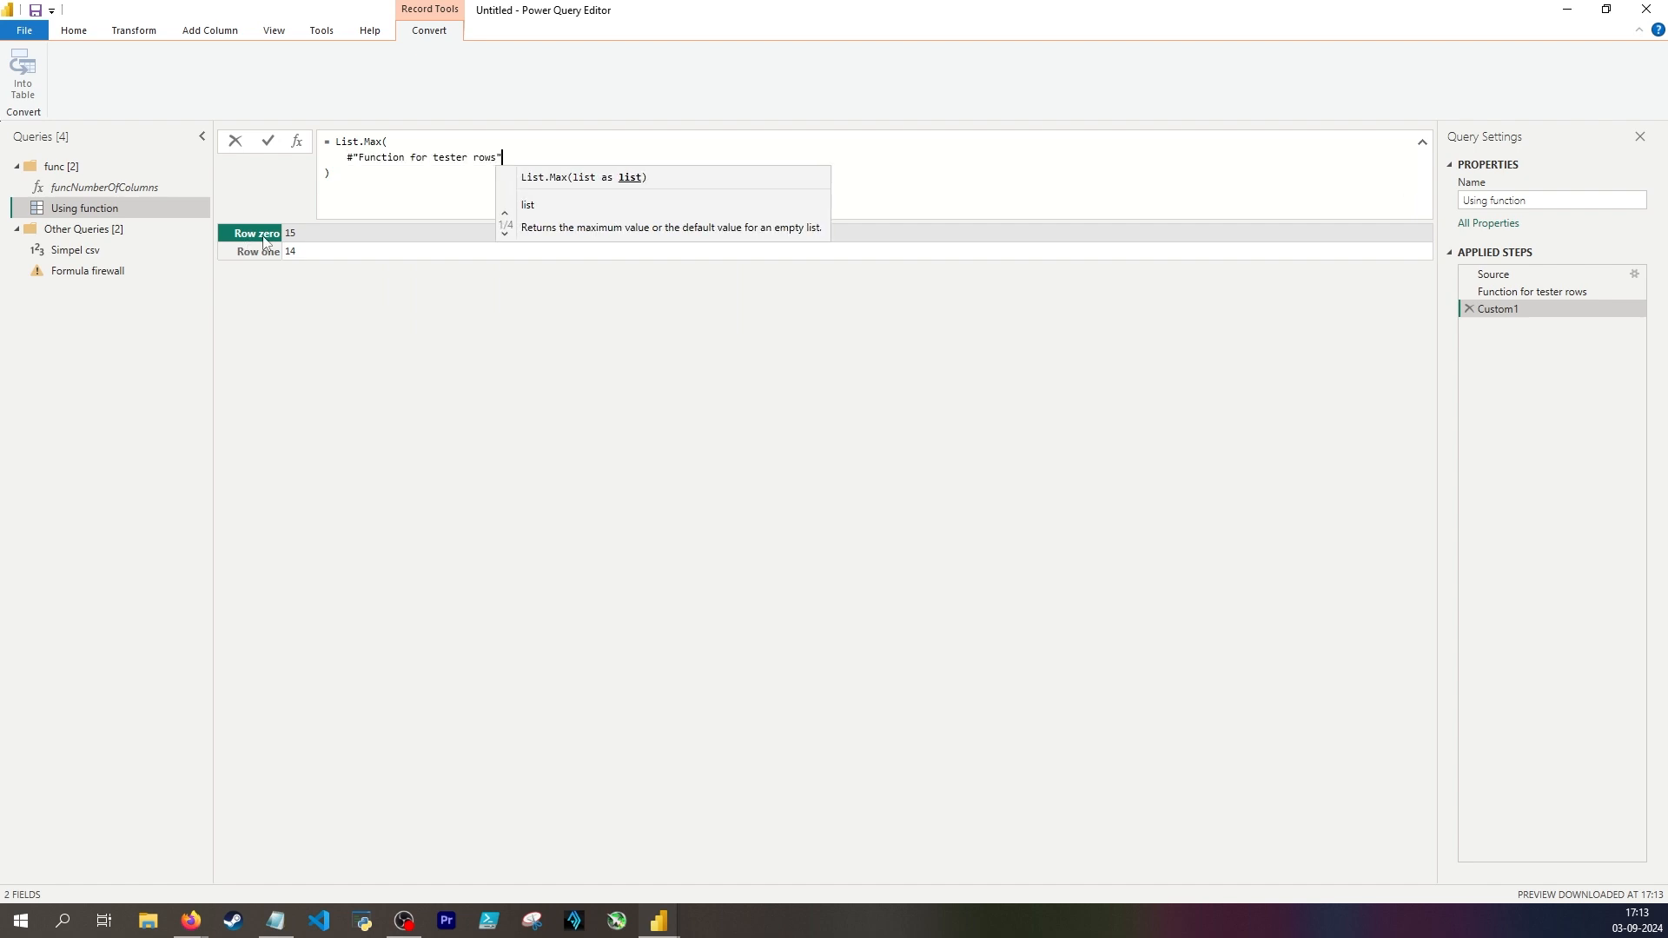
type("[Row zero],")
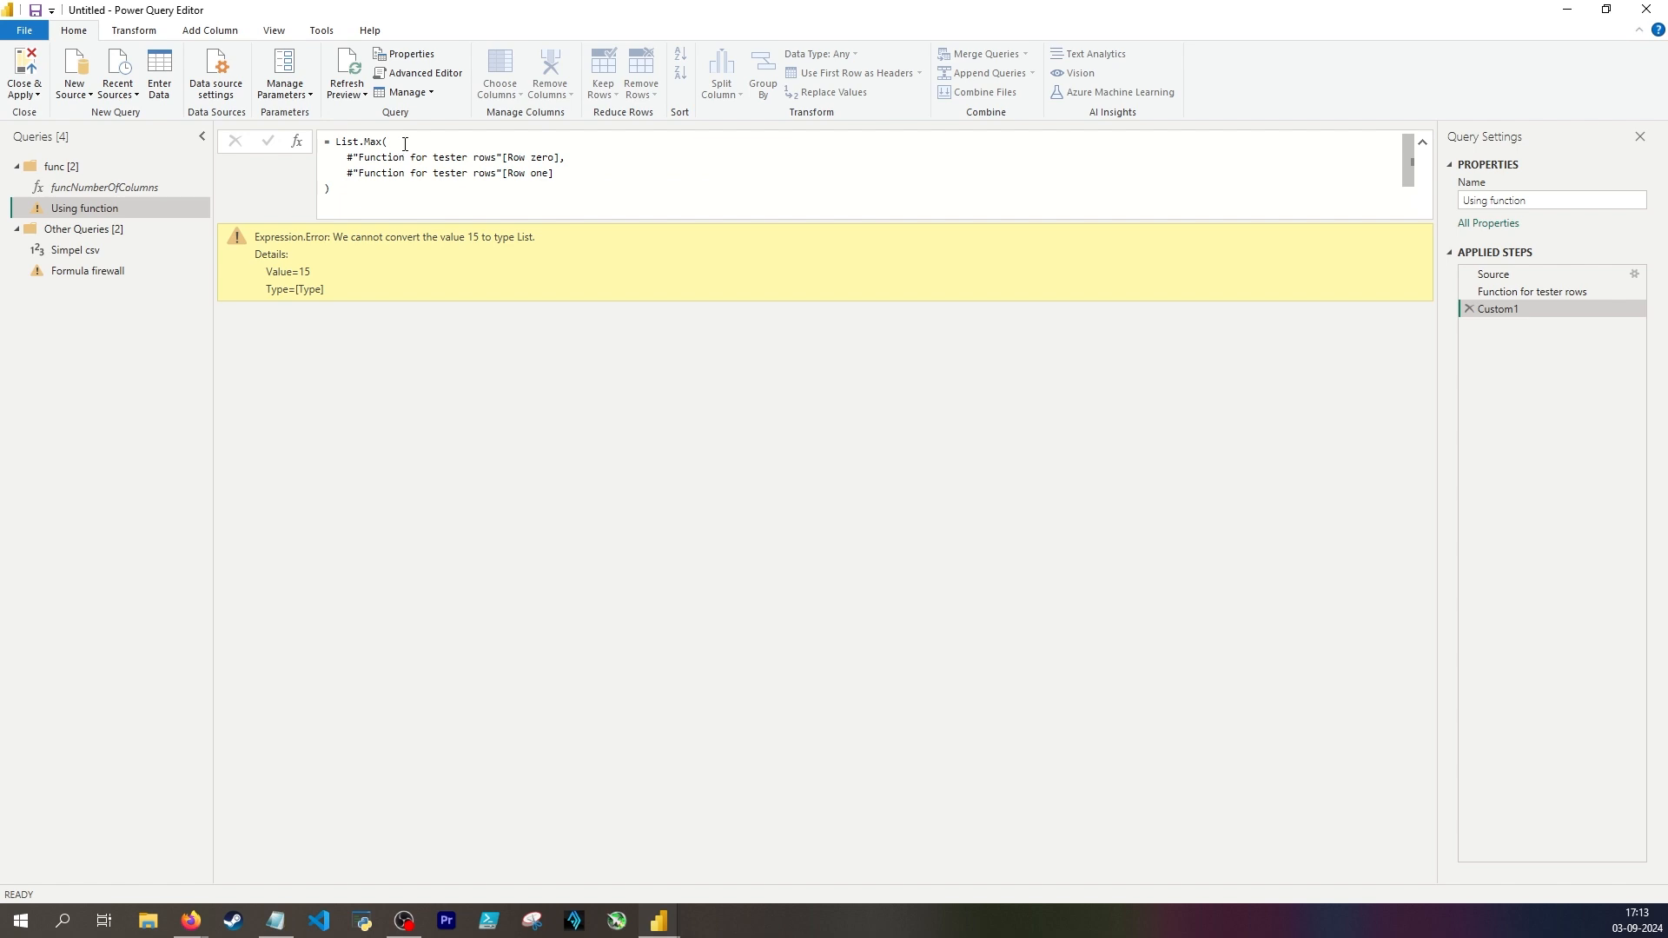
Wrap the two List.Max arguments in curly braces as a list and name the step Max of tester rows.
left_click(405, 144)
type("{")
type("})")
key("Return")
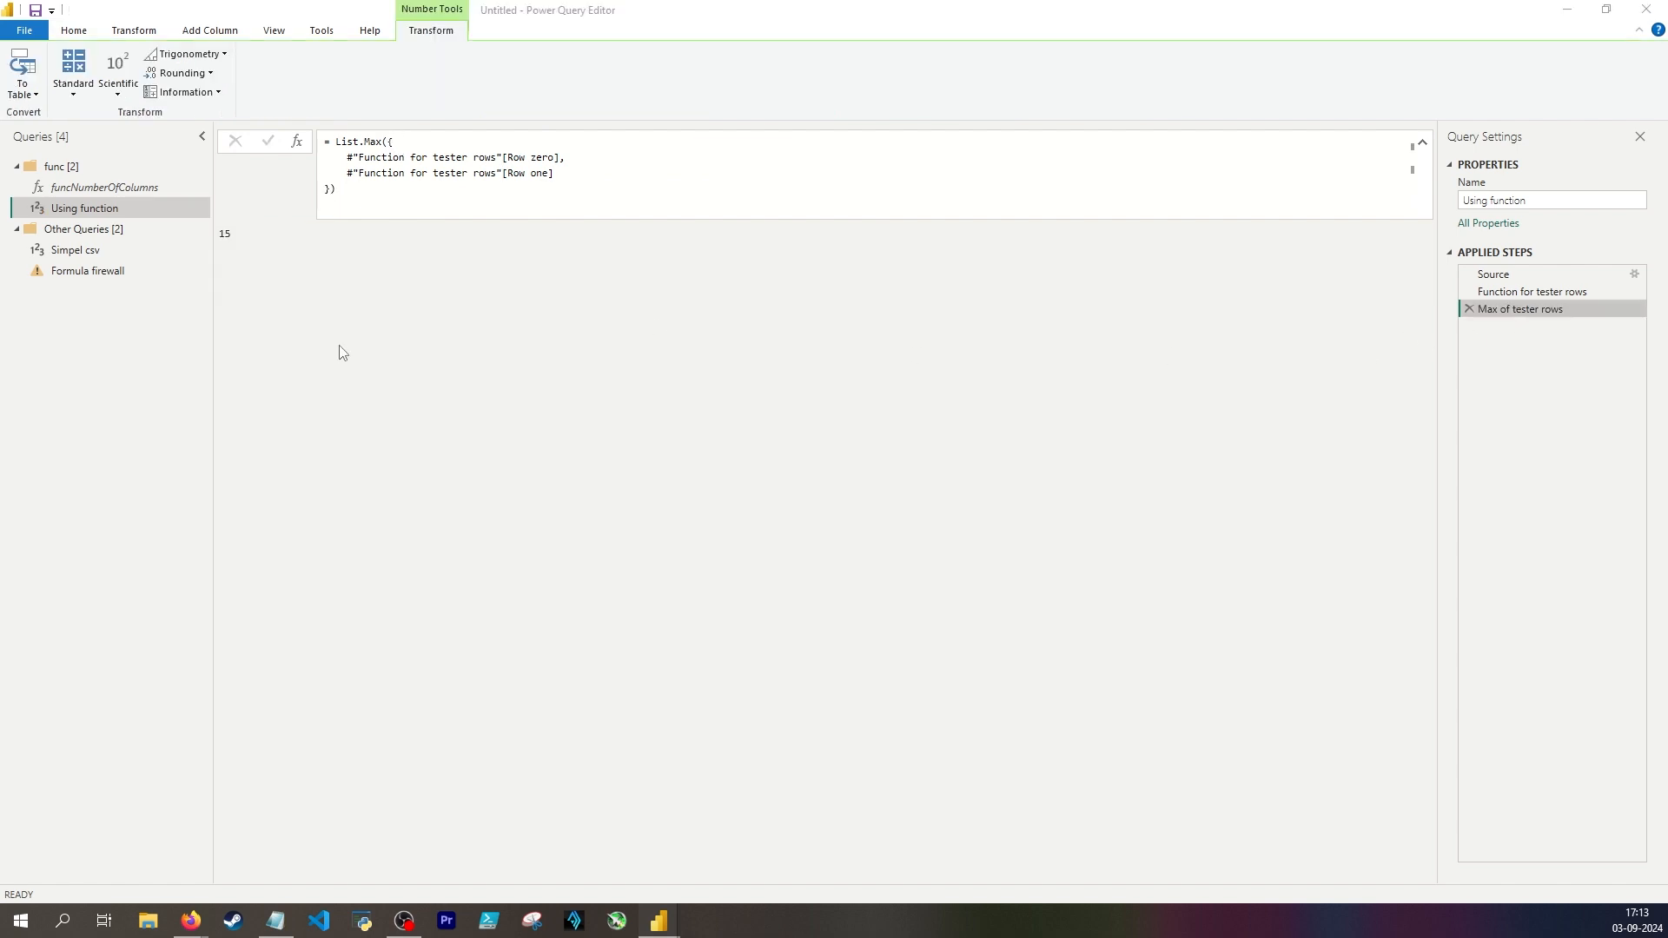
Add a custom step that repeats the Source step's Csv.Document formula with Columns set to #"Max of tester rows".
left_click(1483, 275)
left_click(564, 176)
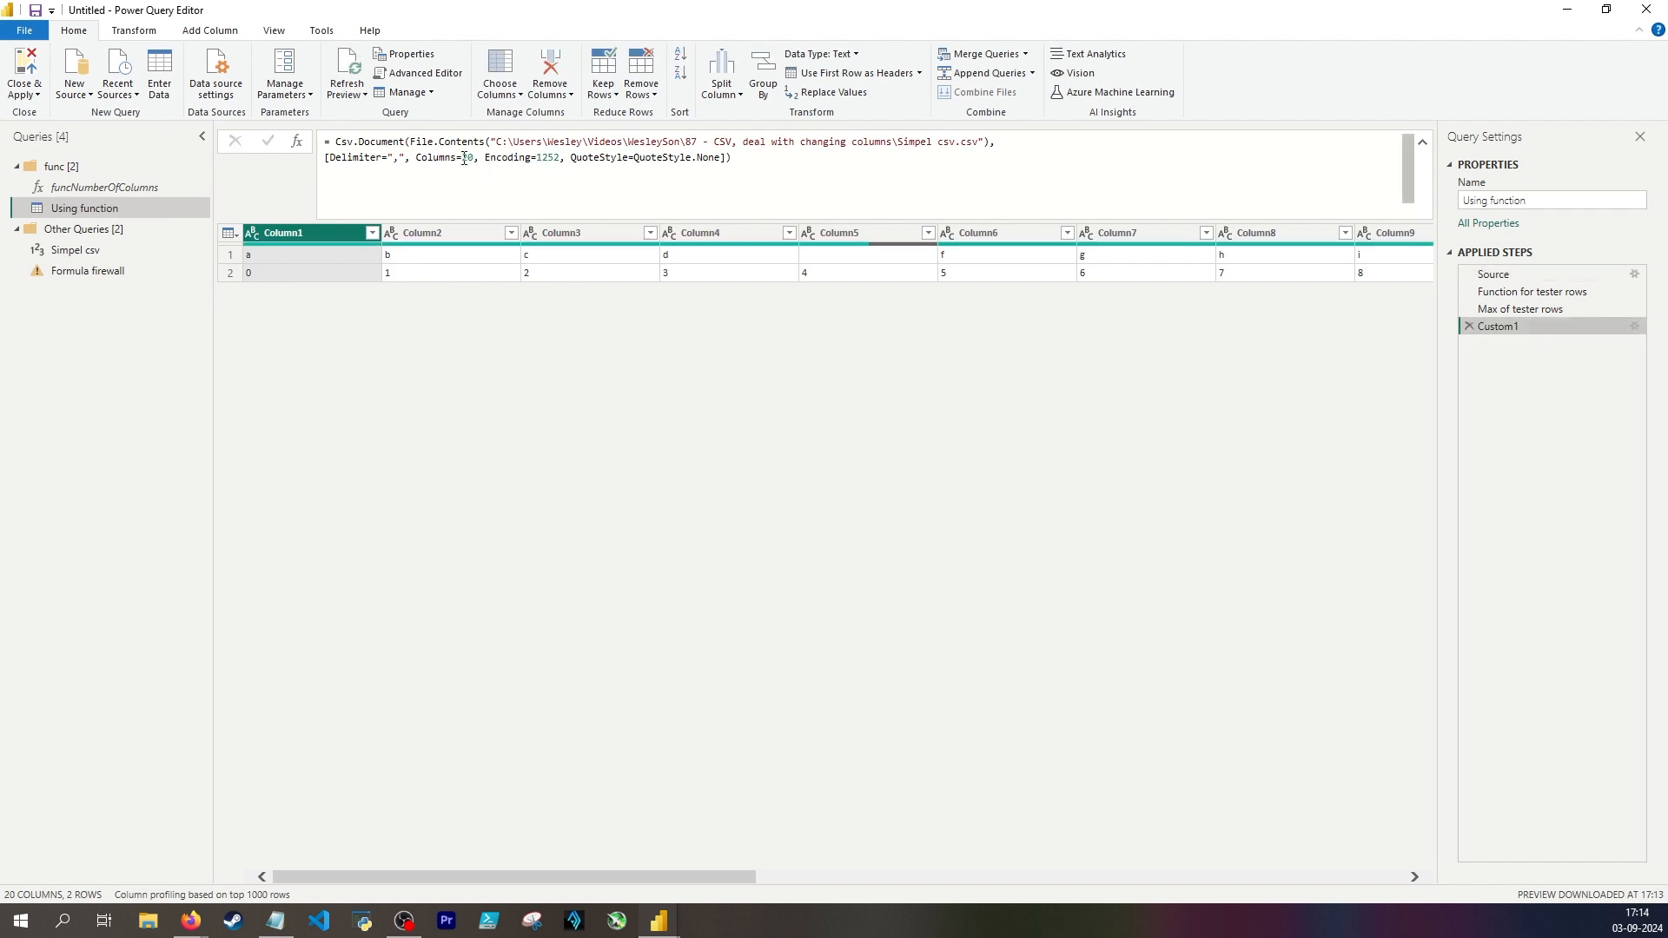
left_click(1534, 309)
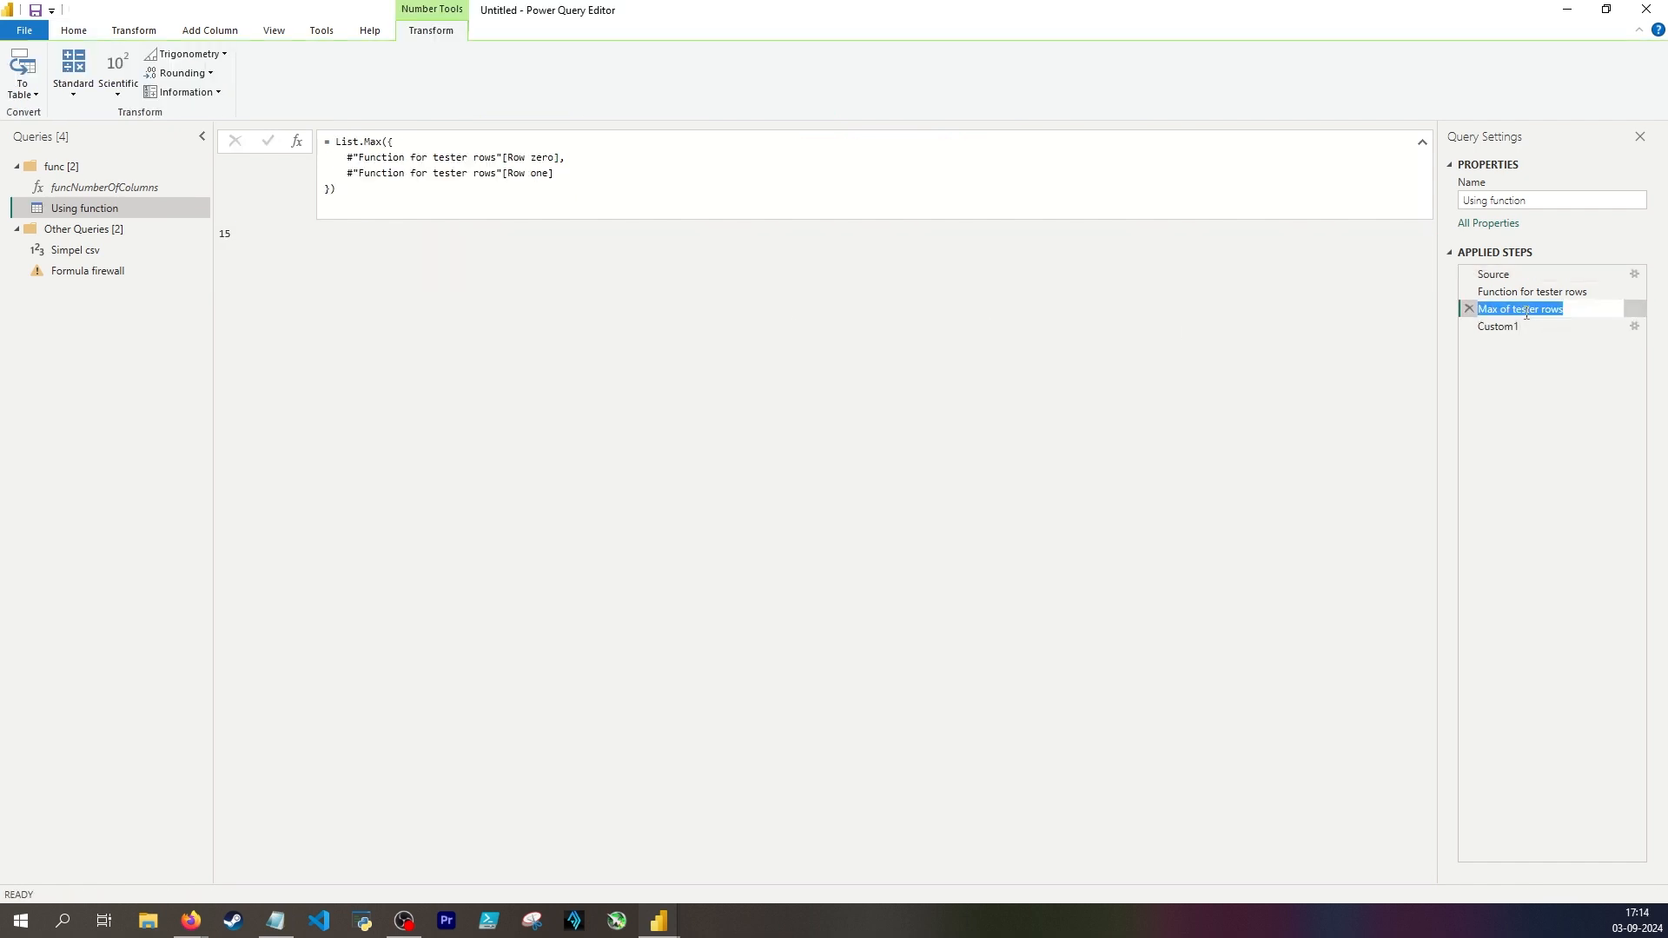
left_click(1510, 328)
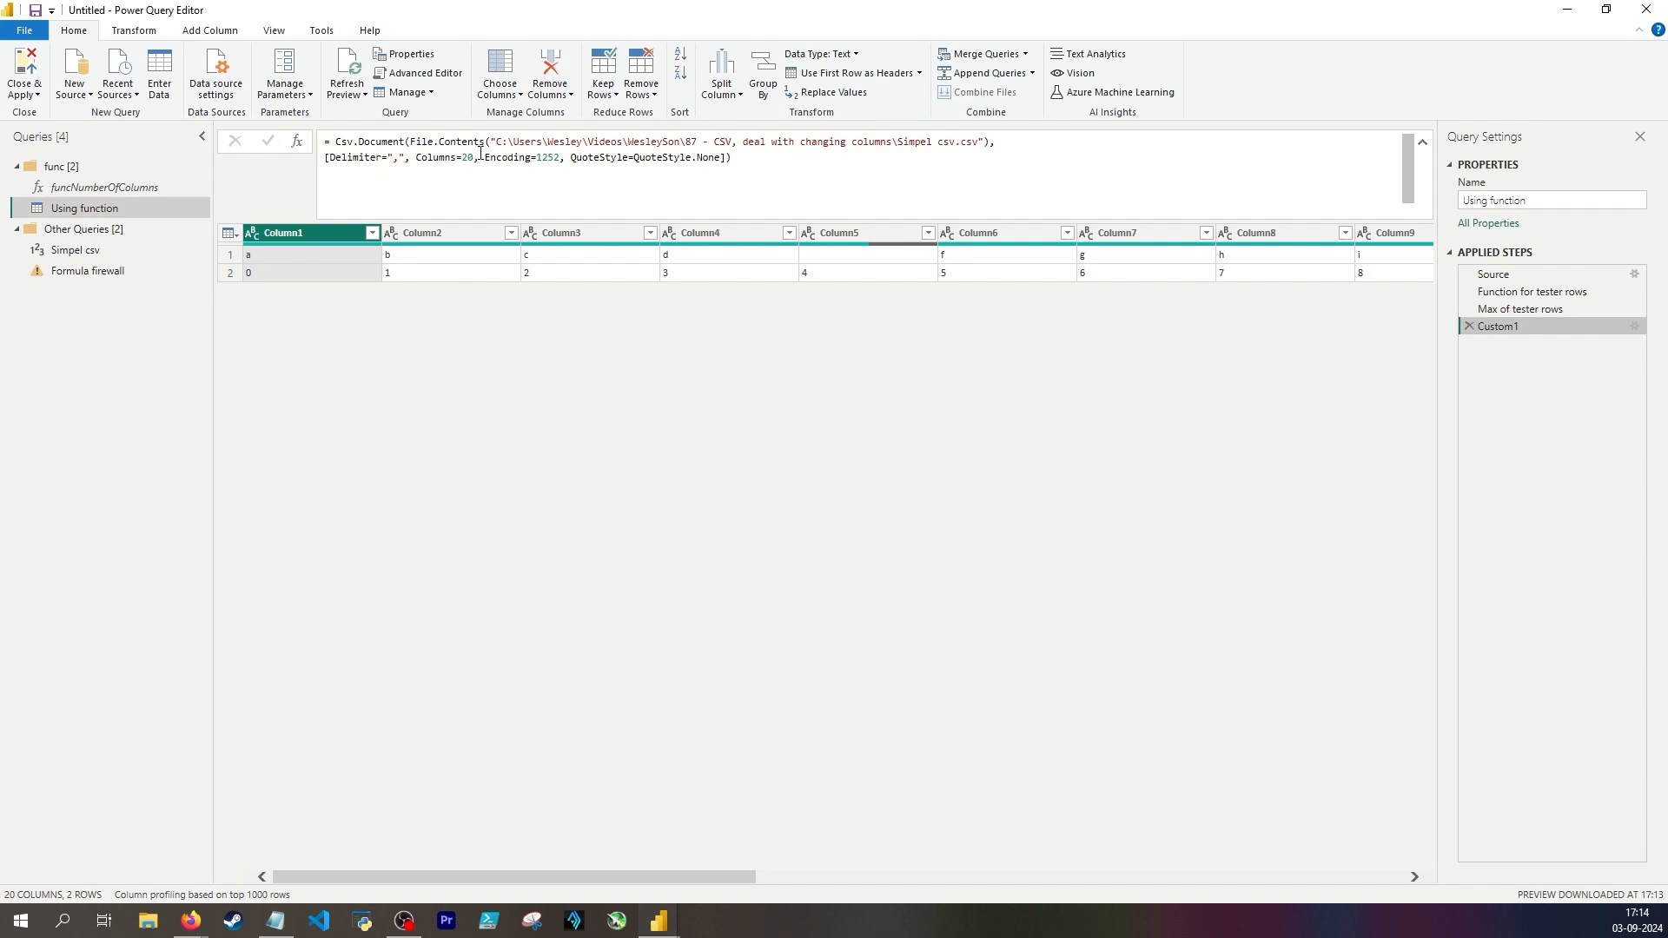
left_click(484, 158)
key("shift+Return")
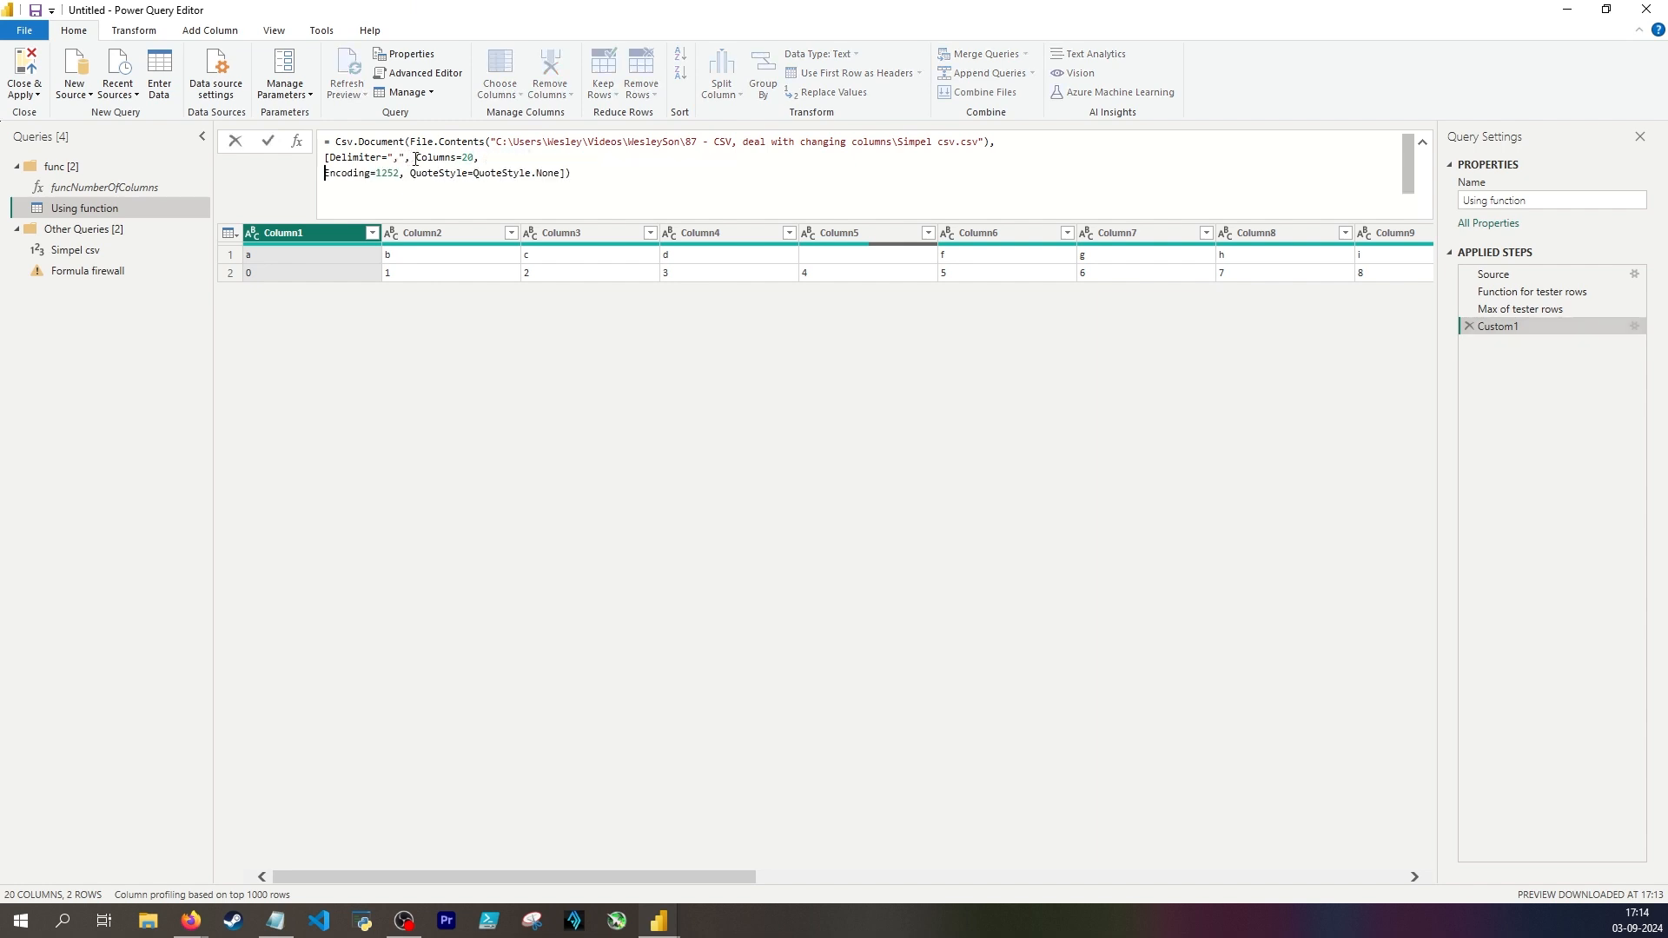
key("shift+Return")
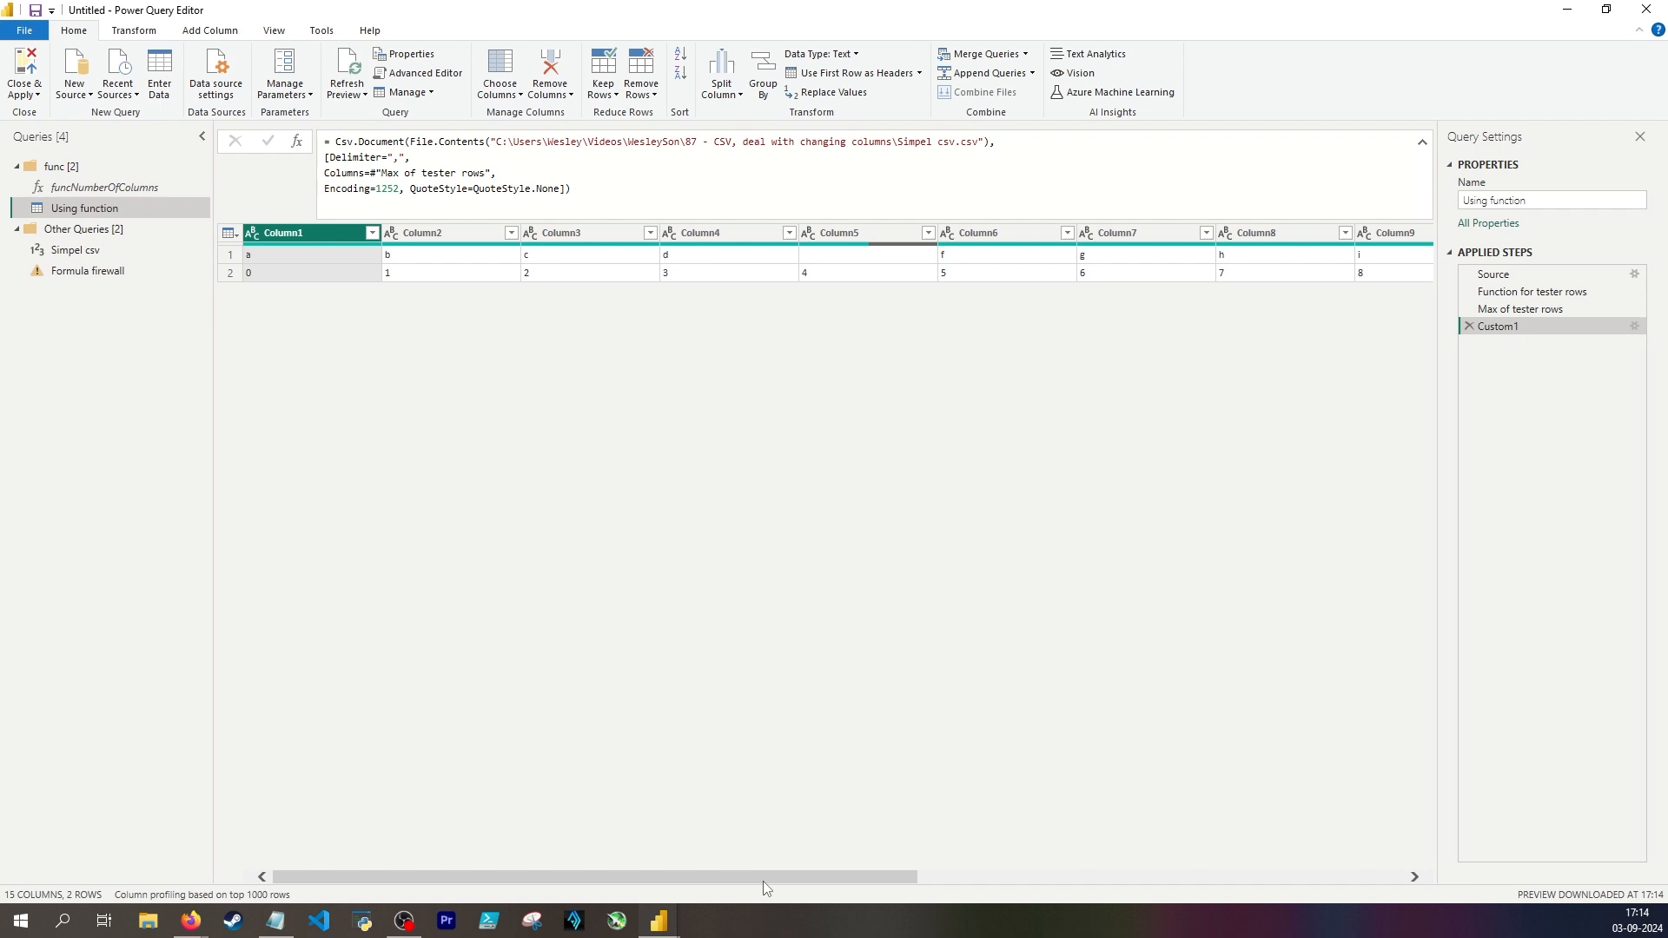
Promote the first row of the Custom1 table to column headers.
left_click_drag(763, 881, 1410, 881)
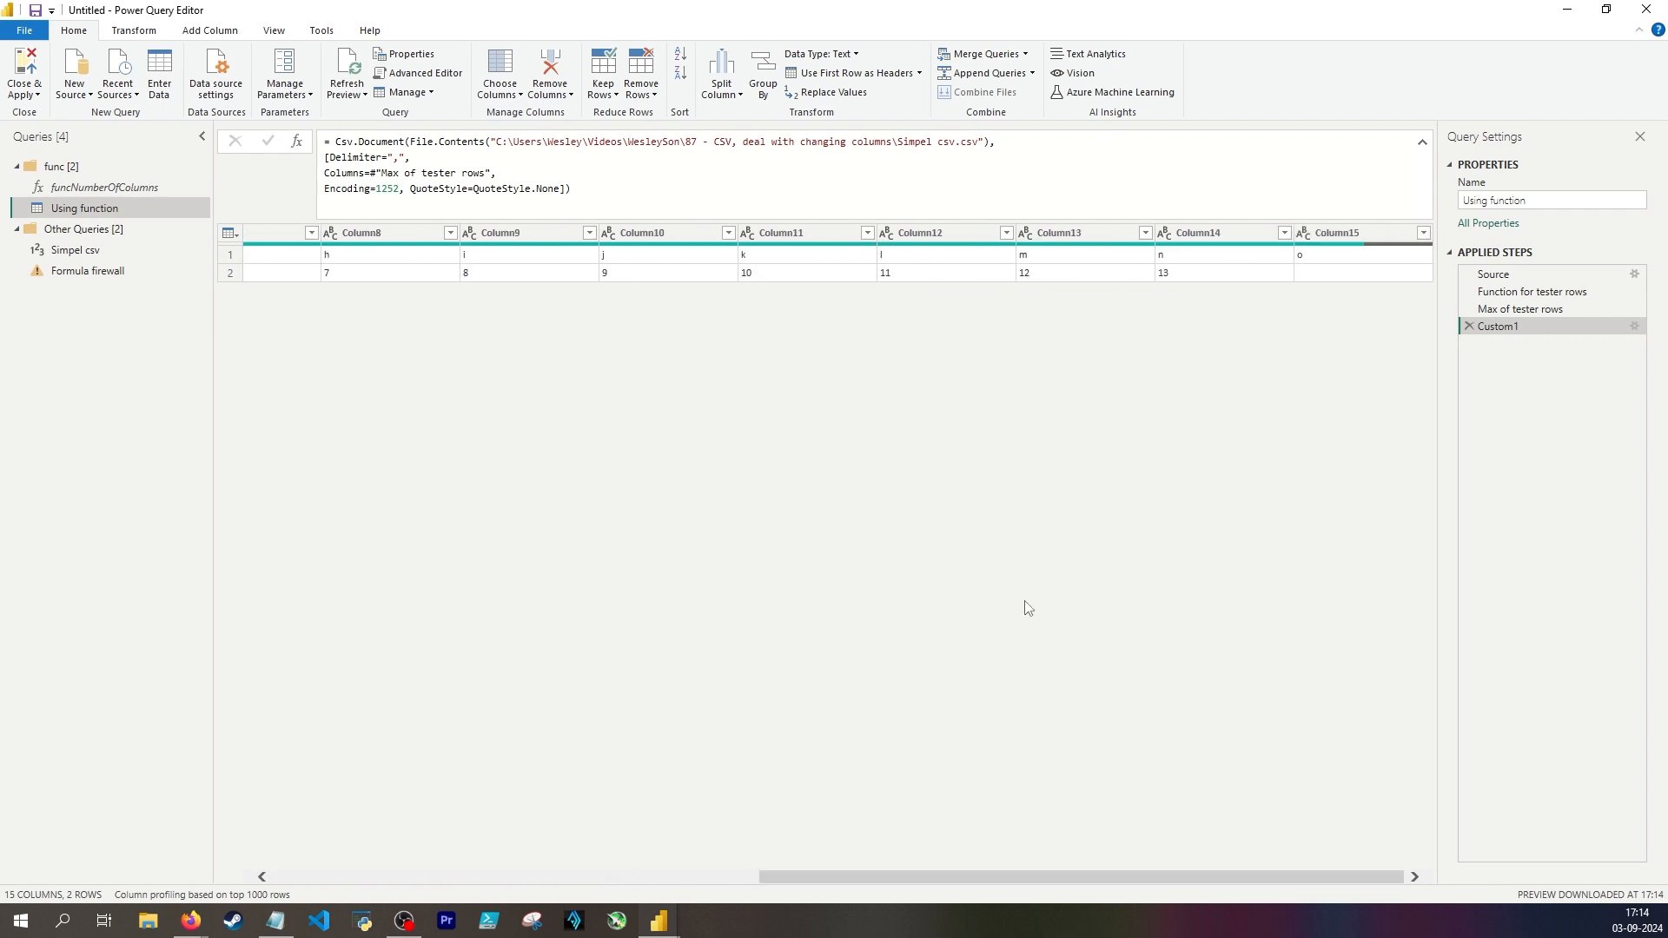
left_click(231, 233)
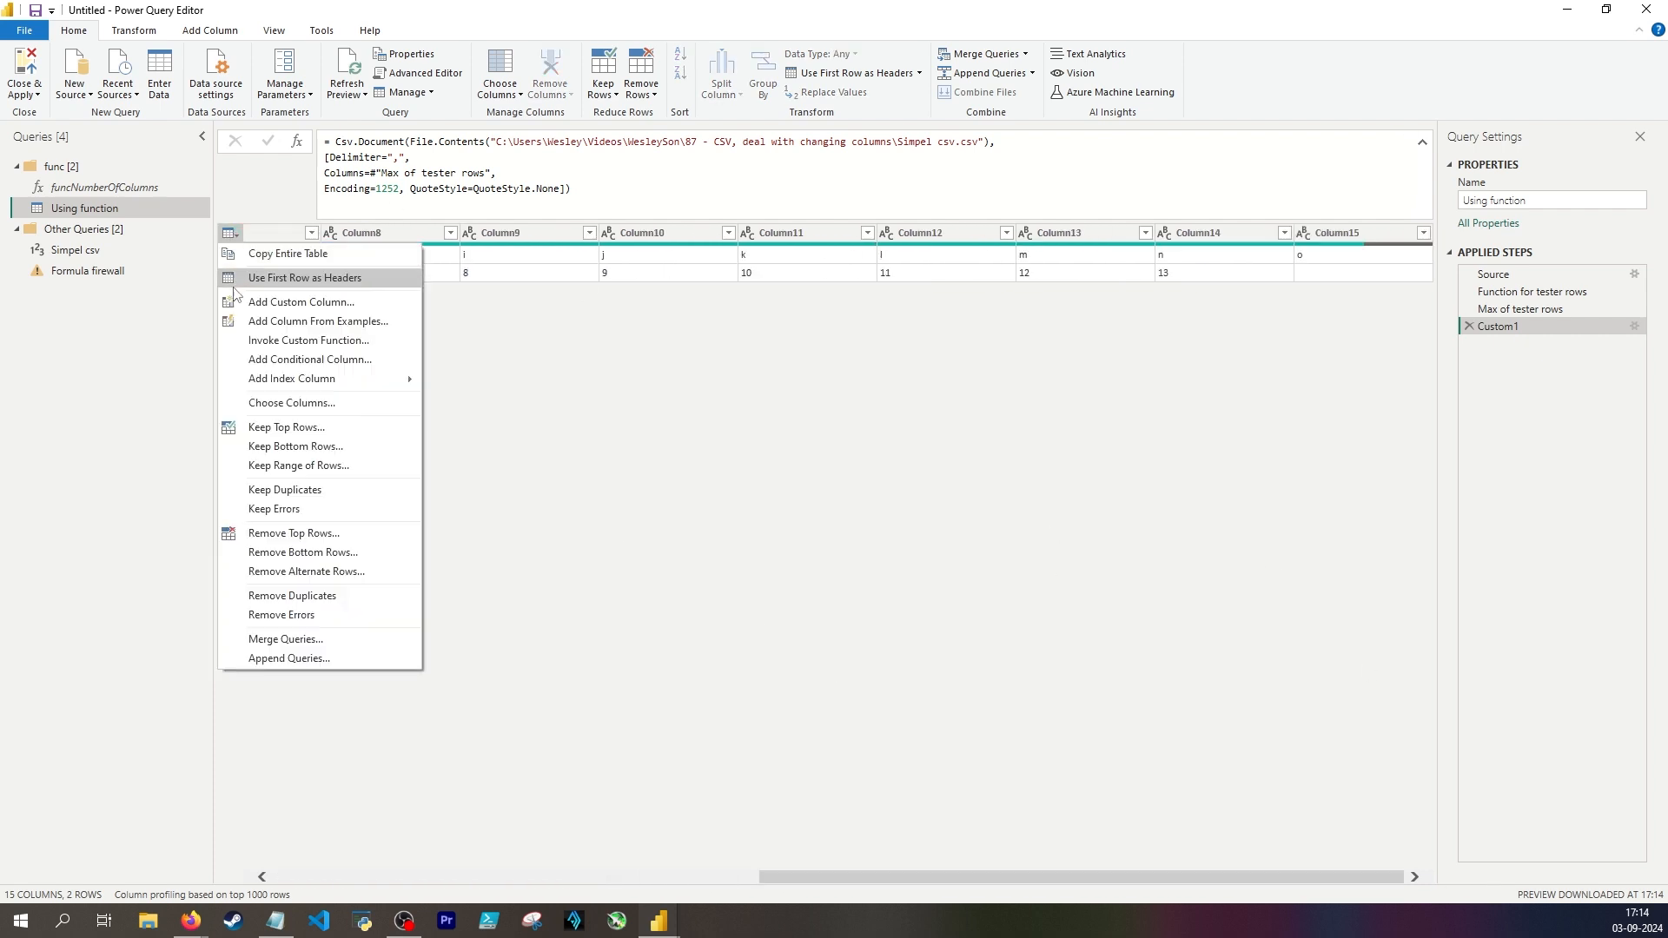
left_click(292, 278)
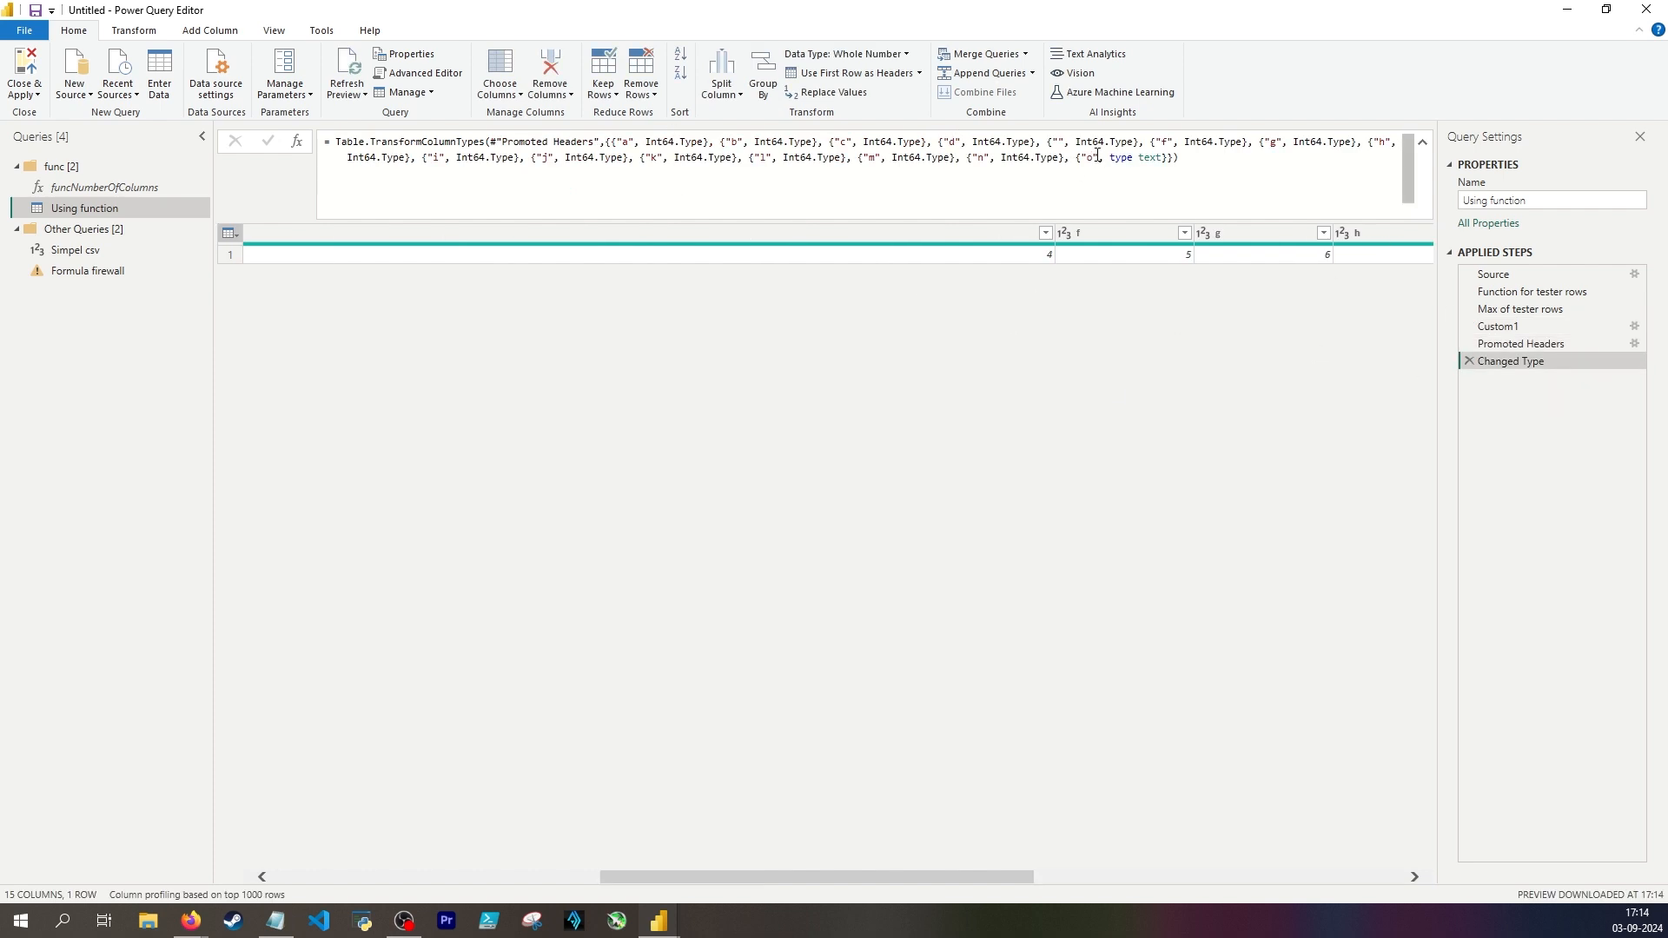
Switch to Notepad, replace the last header o with p in Simpel csv.csv, and refresh the Using function preview in Power Query Editor.
left_click(276, 921)
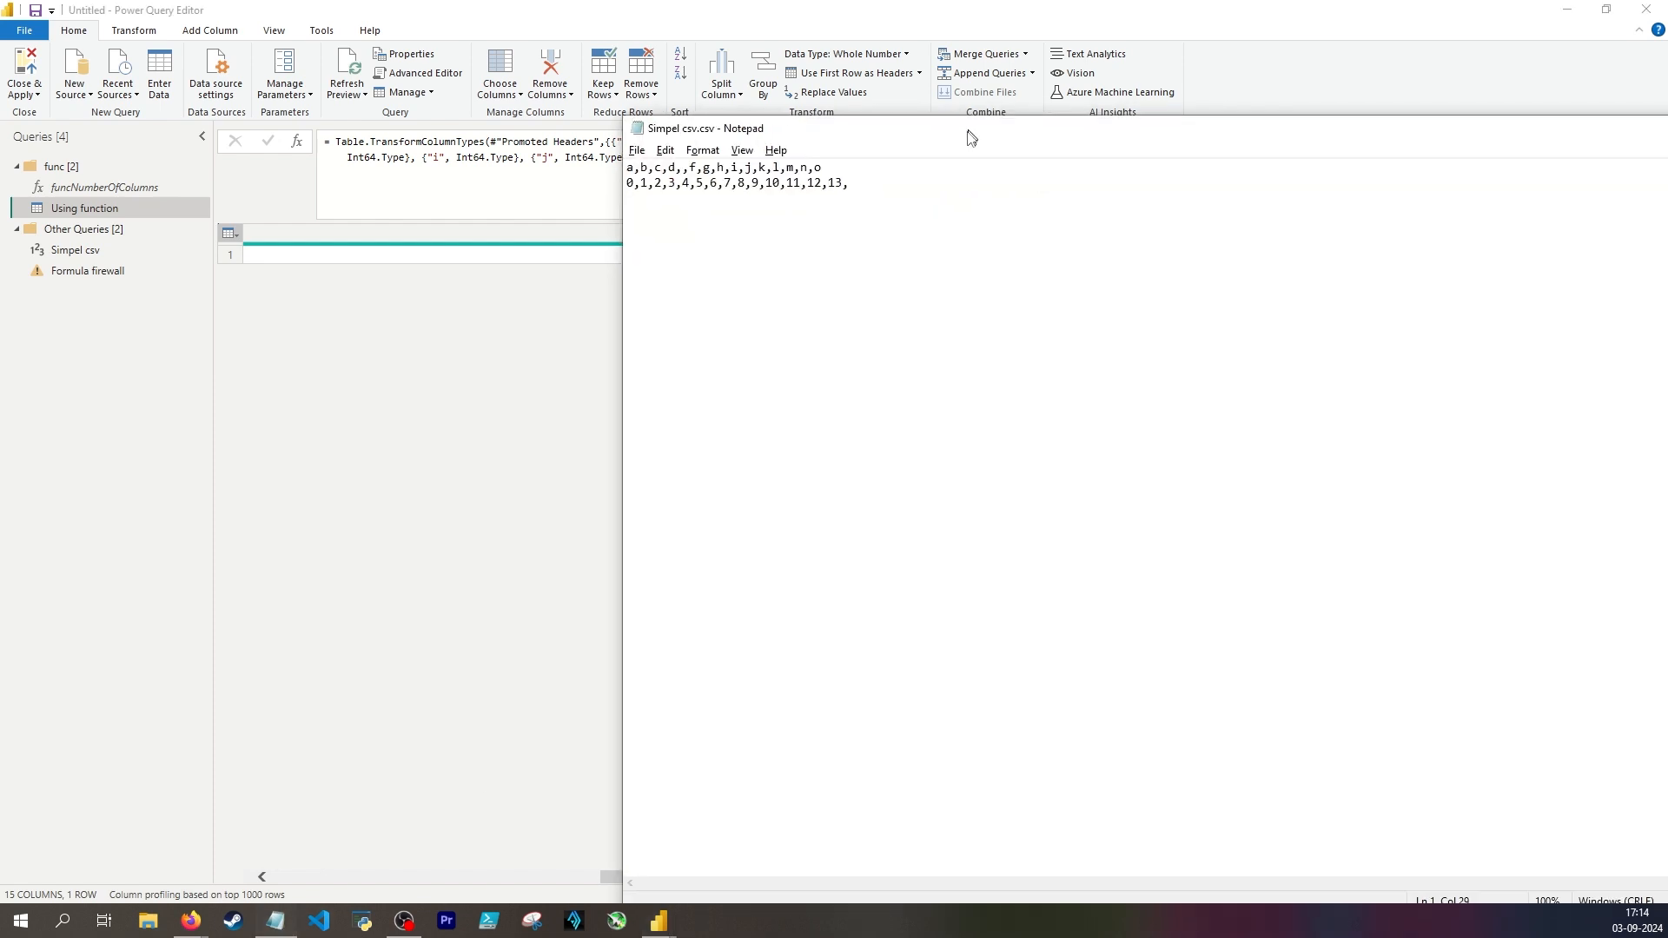
left_click_drag(968, 127, 852, 207)
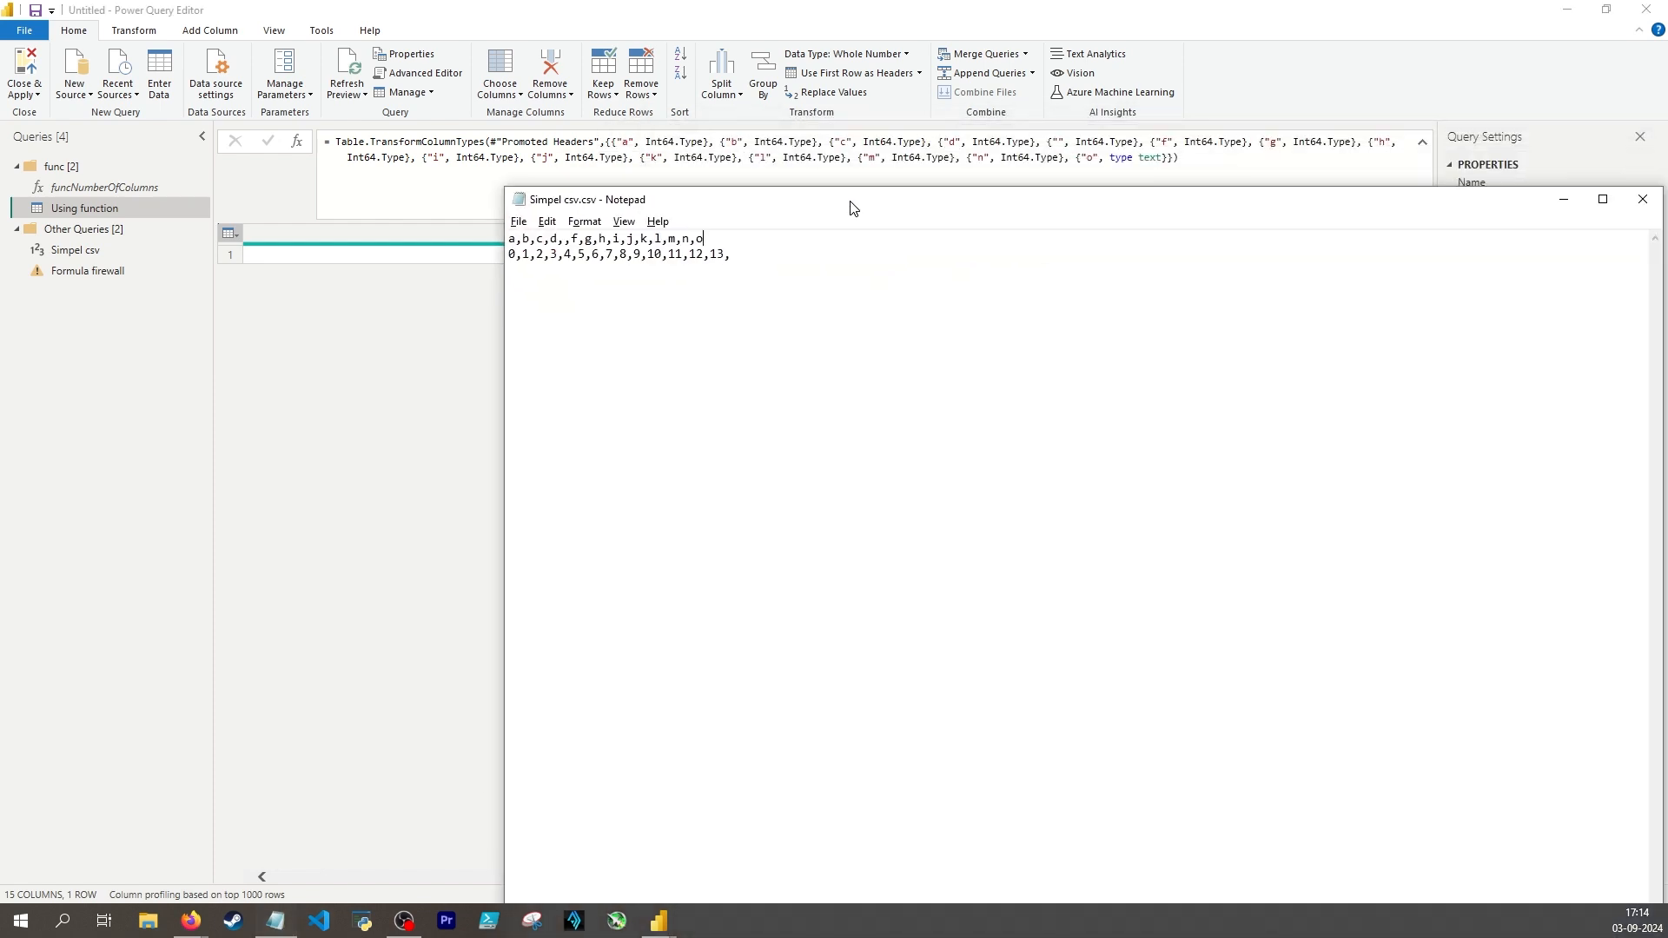
type("p")
left_click(369, 369)
left_click(348, 94)
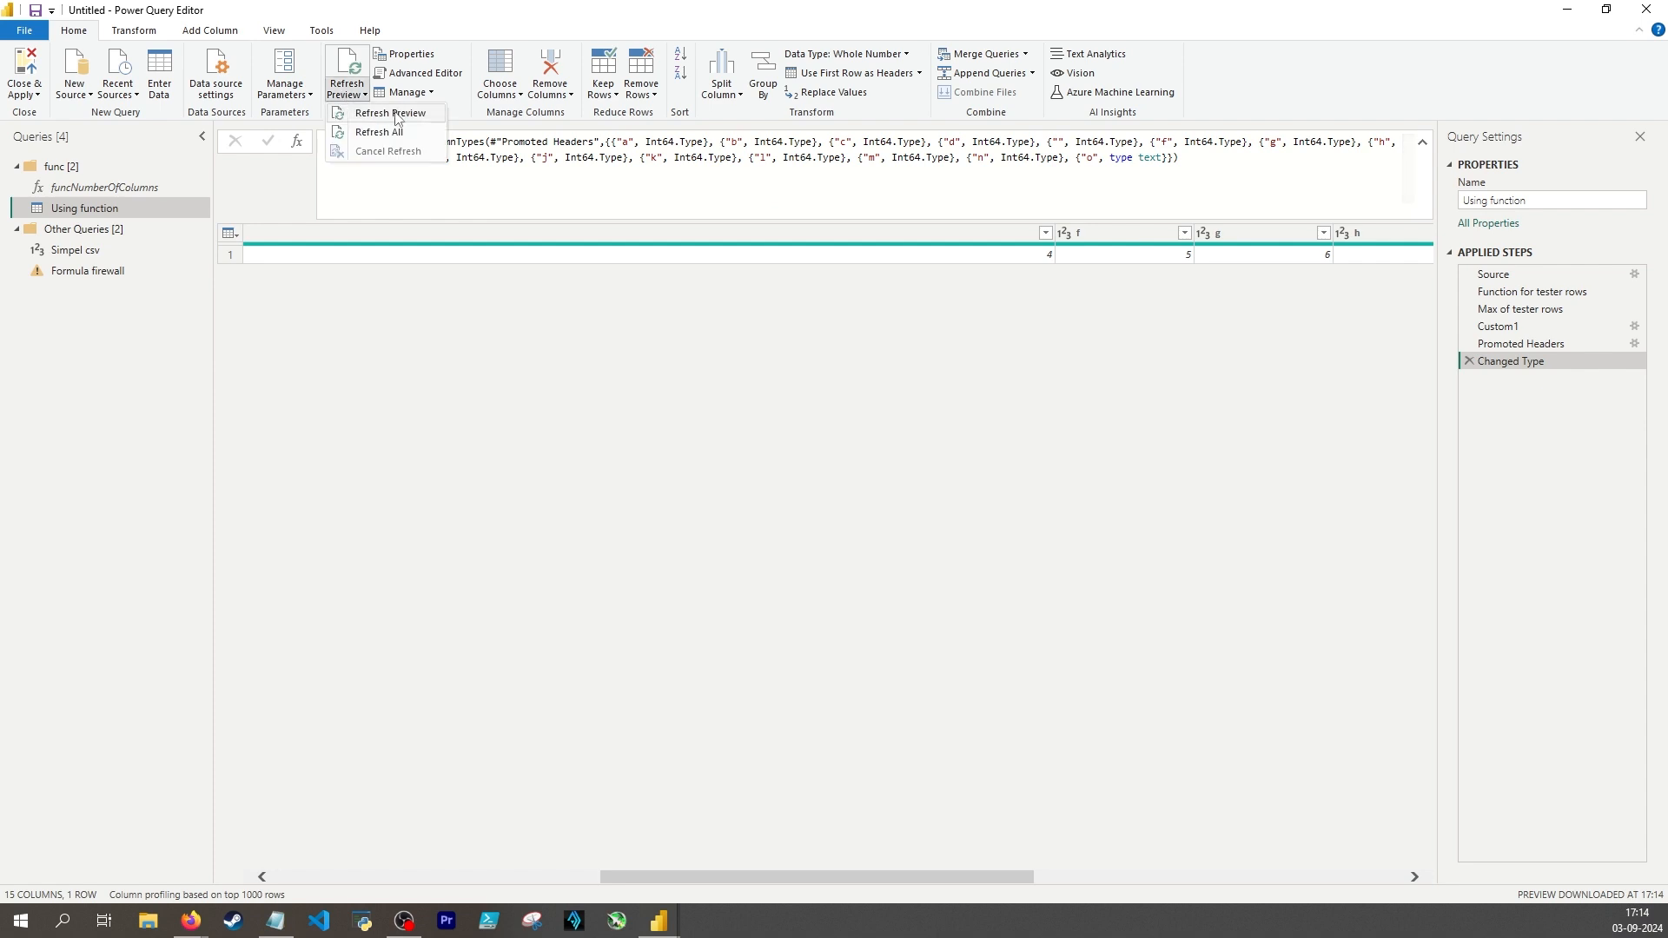
left_click(387, 113)
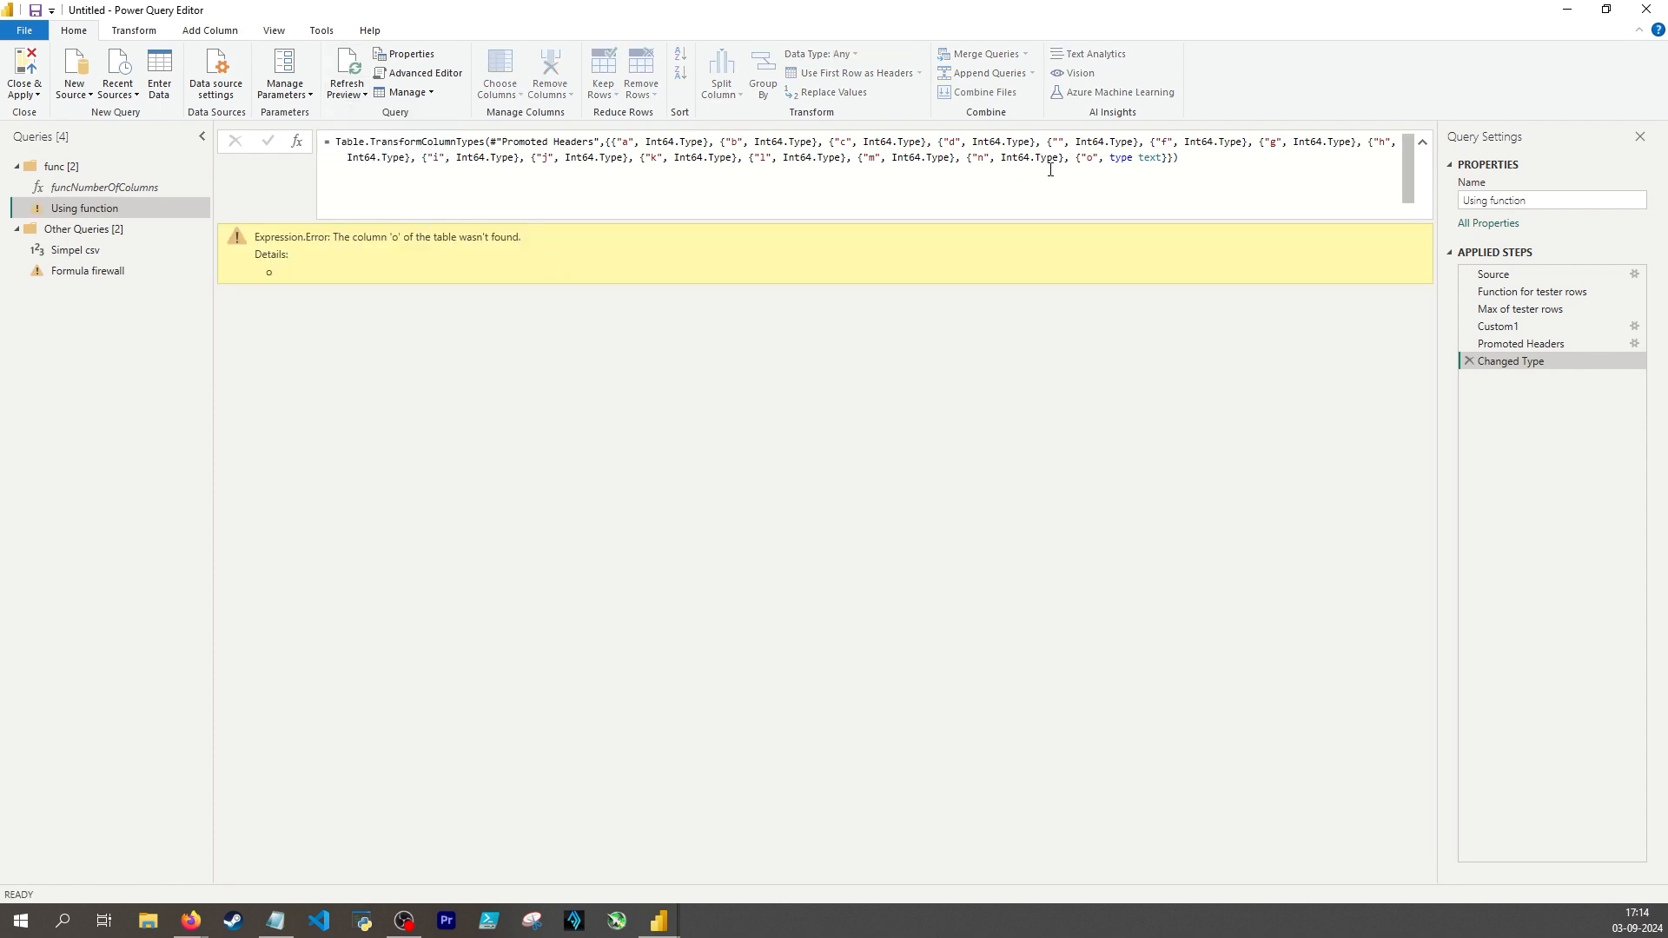
Try to add MissingField.Ignore as the third argument of Table.TransformColumnTypes in the Changed Type step.
left_click_drag(1076, 159, 1173, 161)
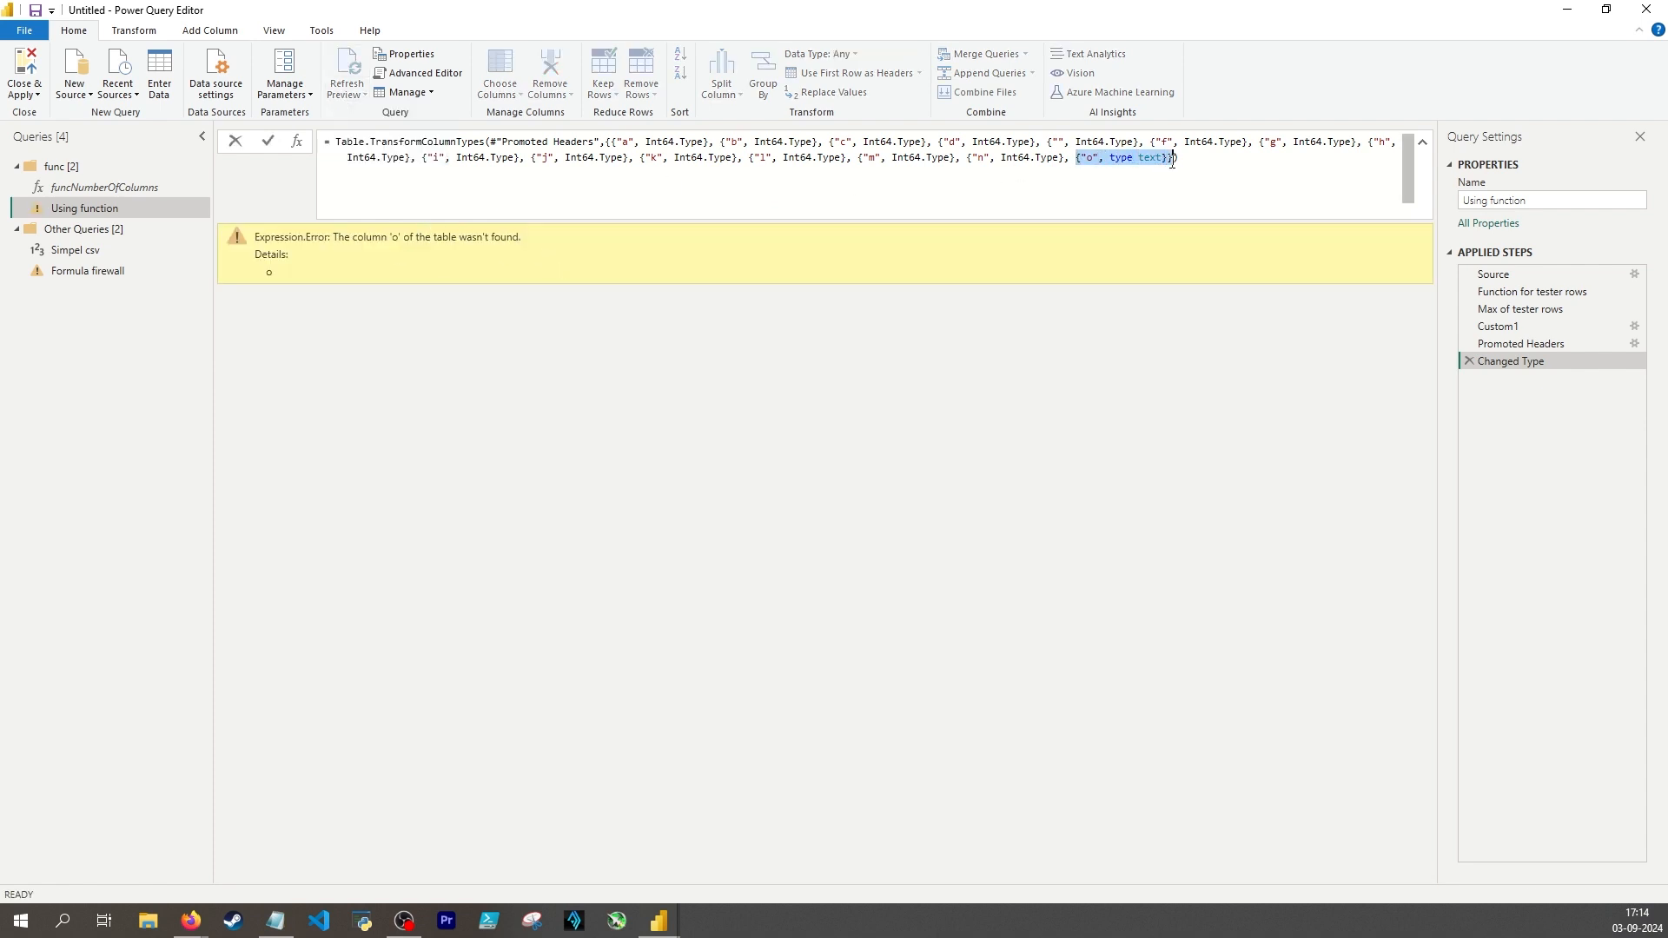
left_click(1173, 158)
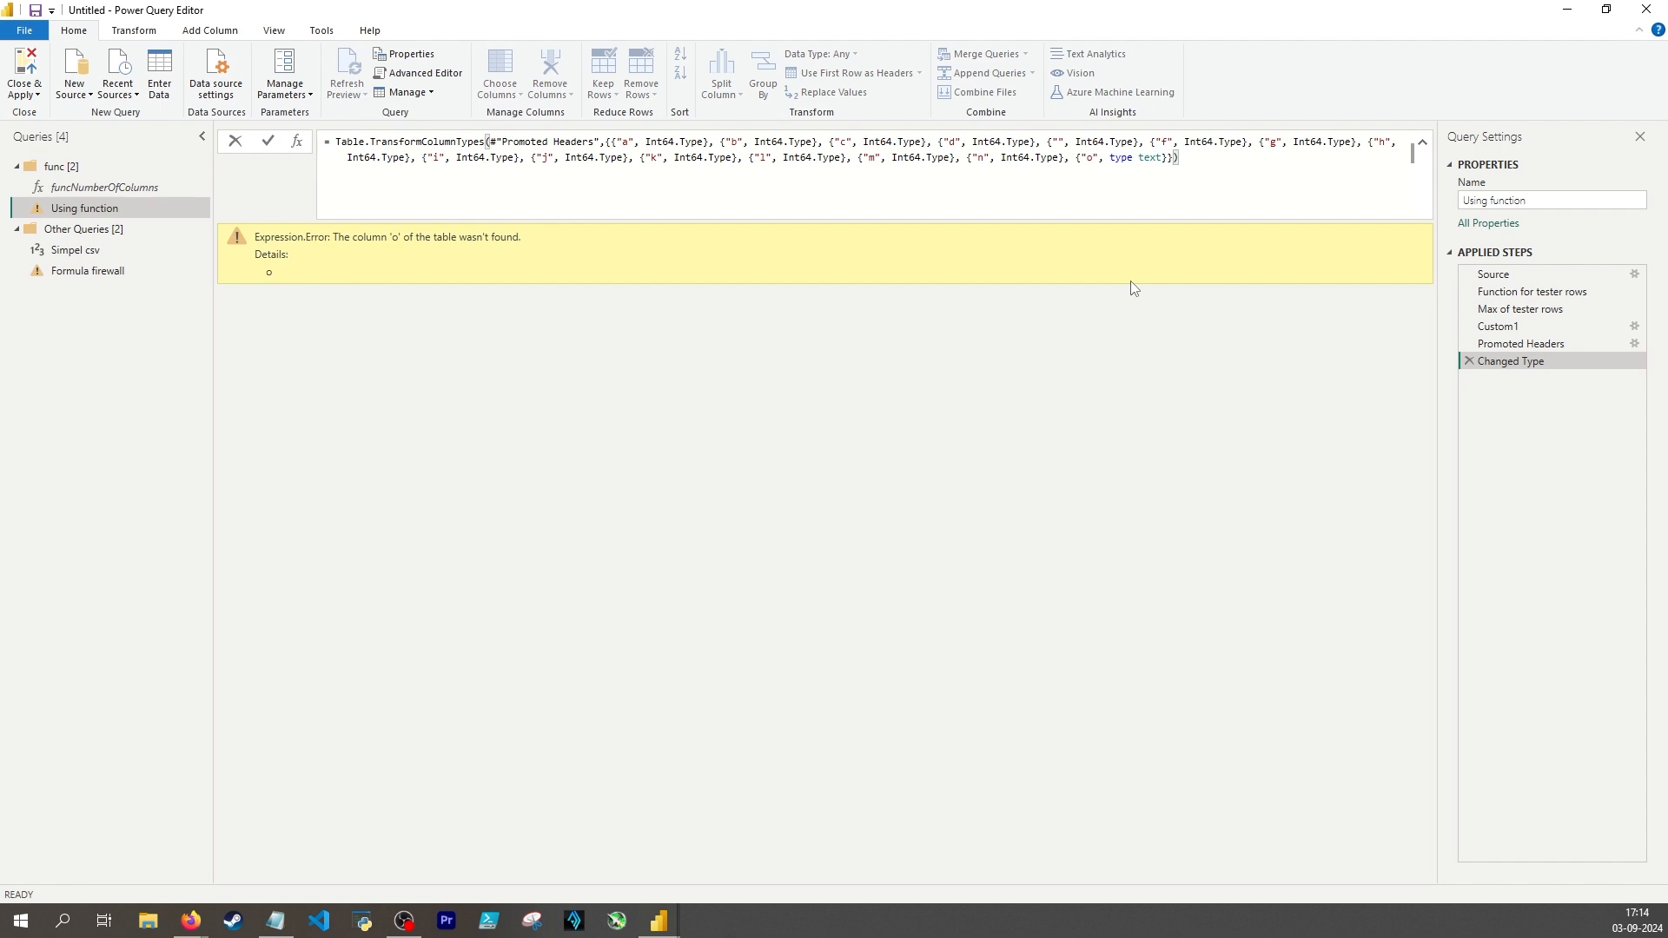
type(",")
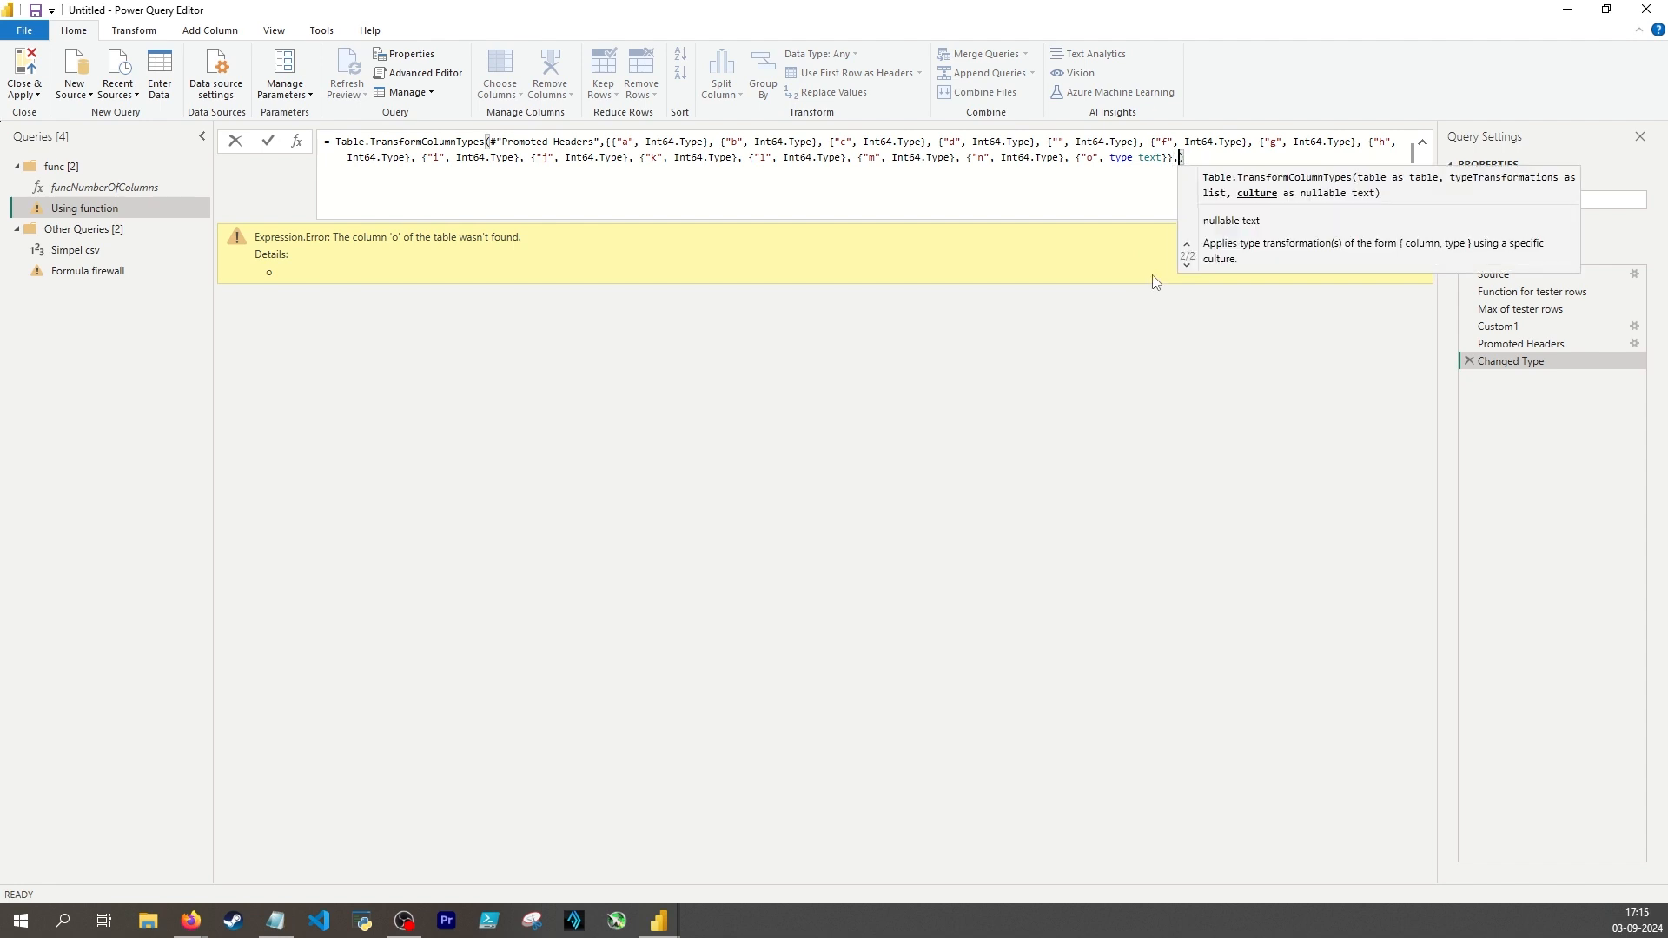
key("BackSpace")
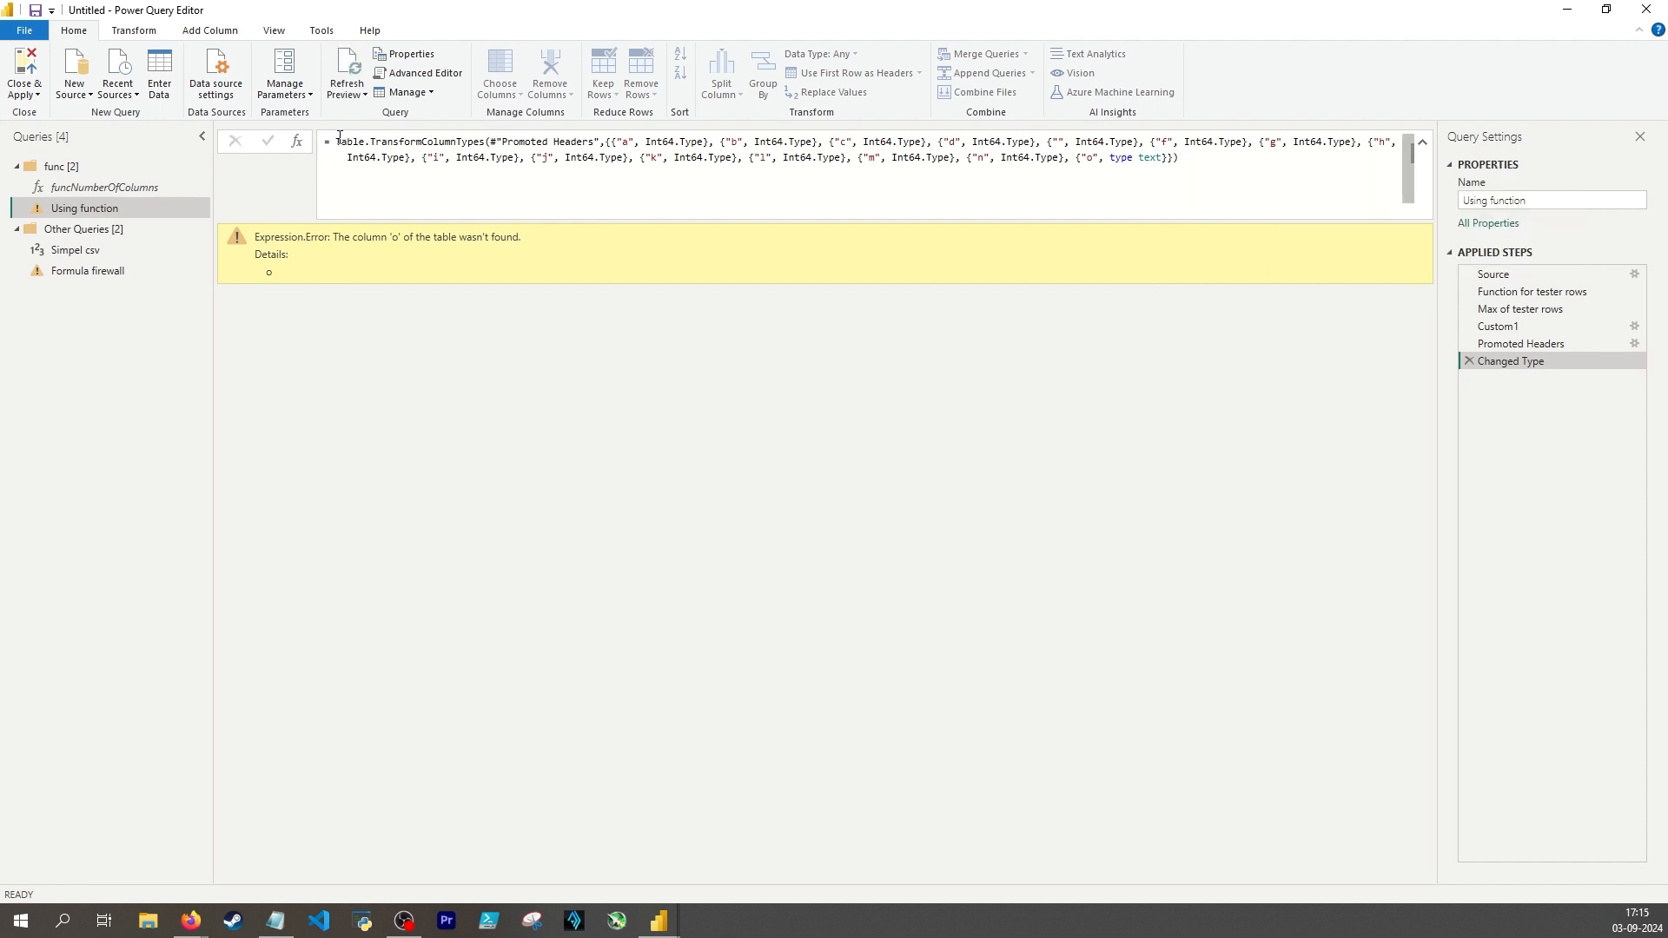
left_click_drag(335, 141, 482, 141)
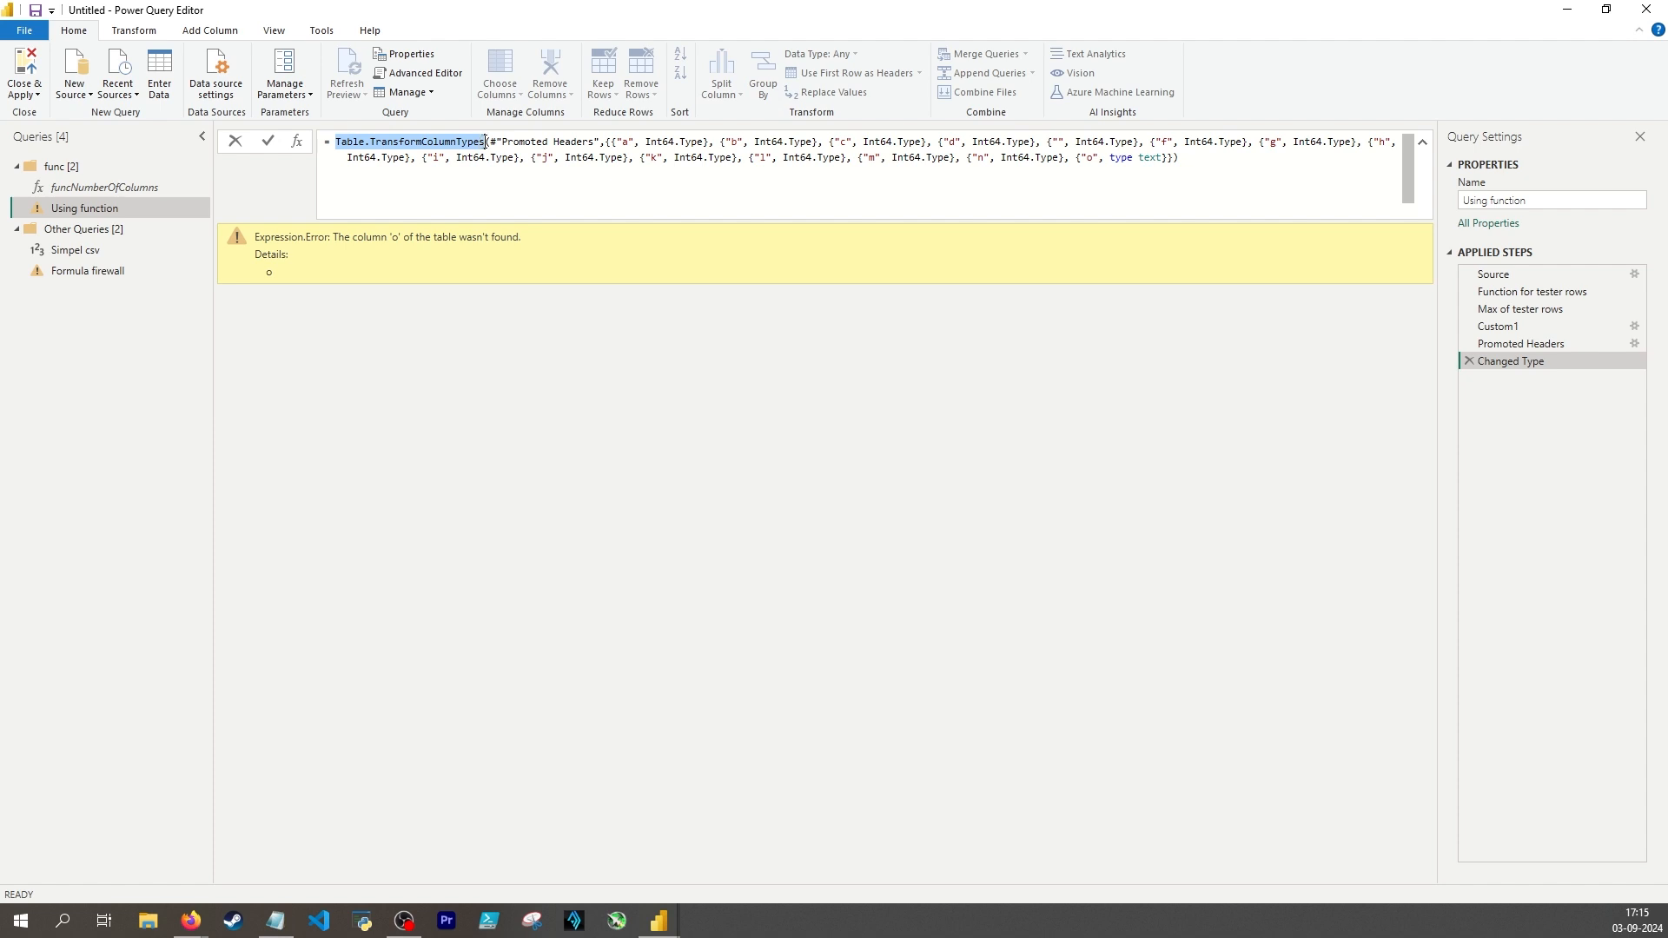
key("Return")
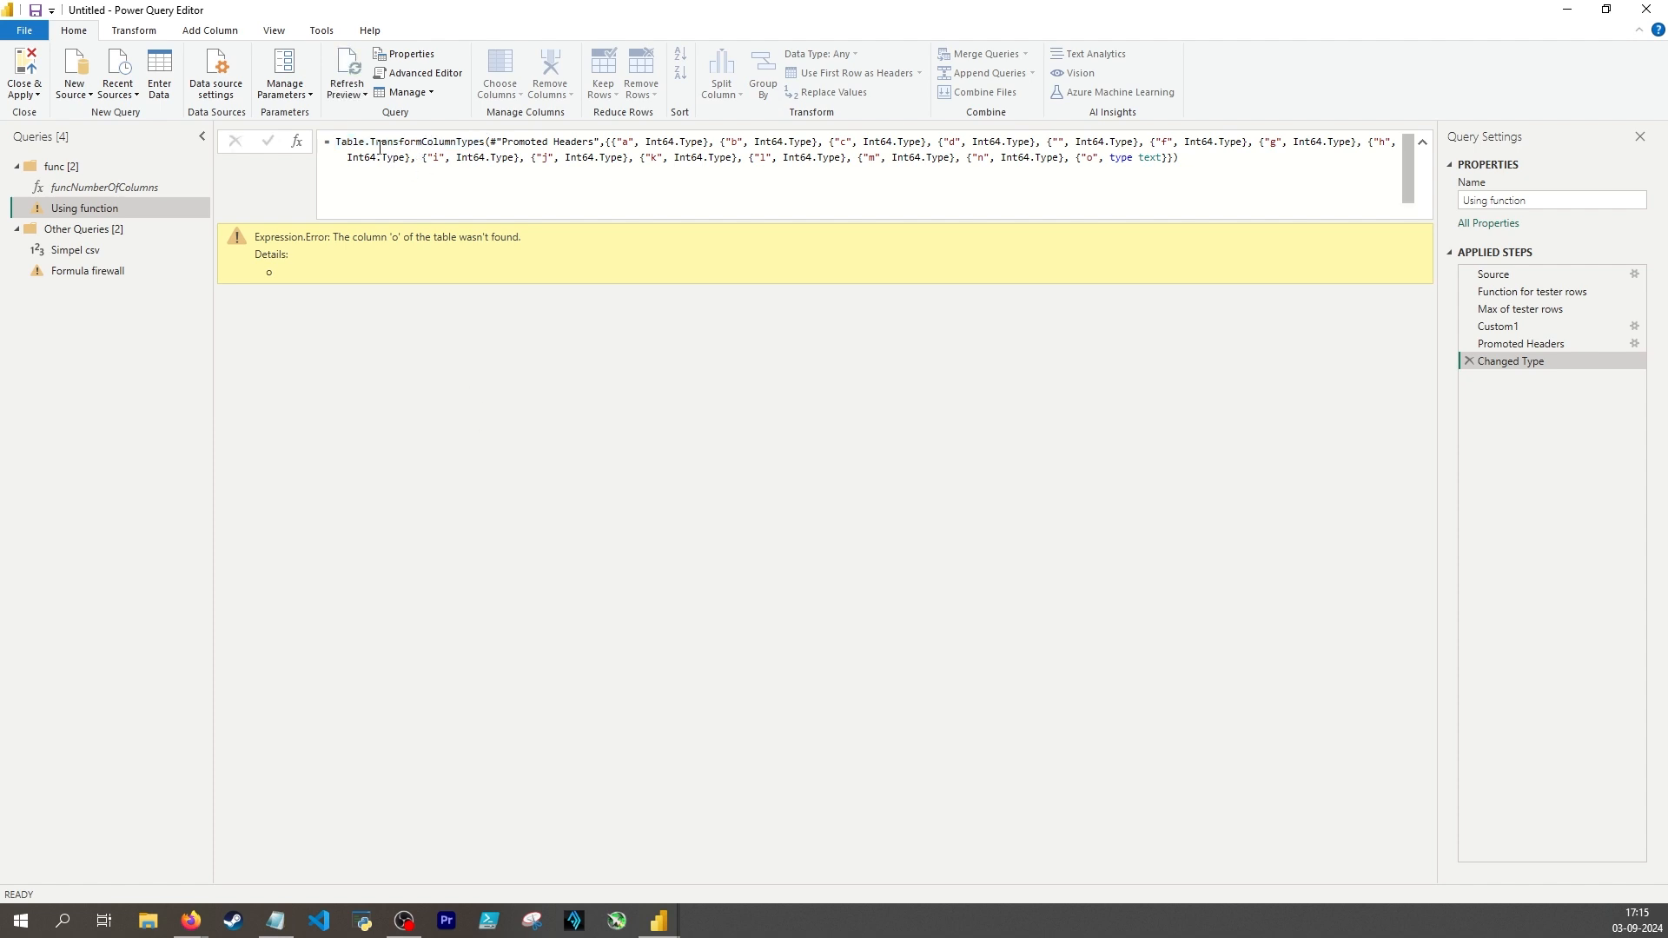
left_click(298, 144)
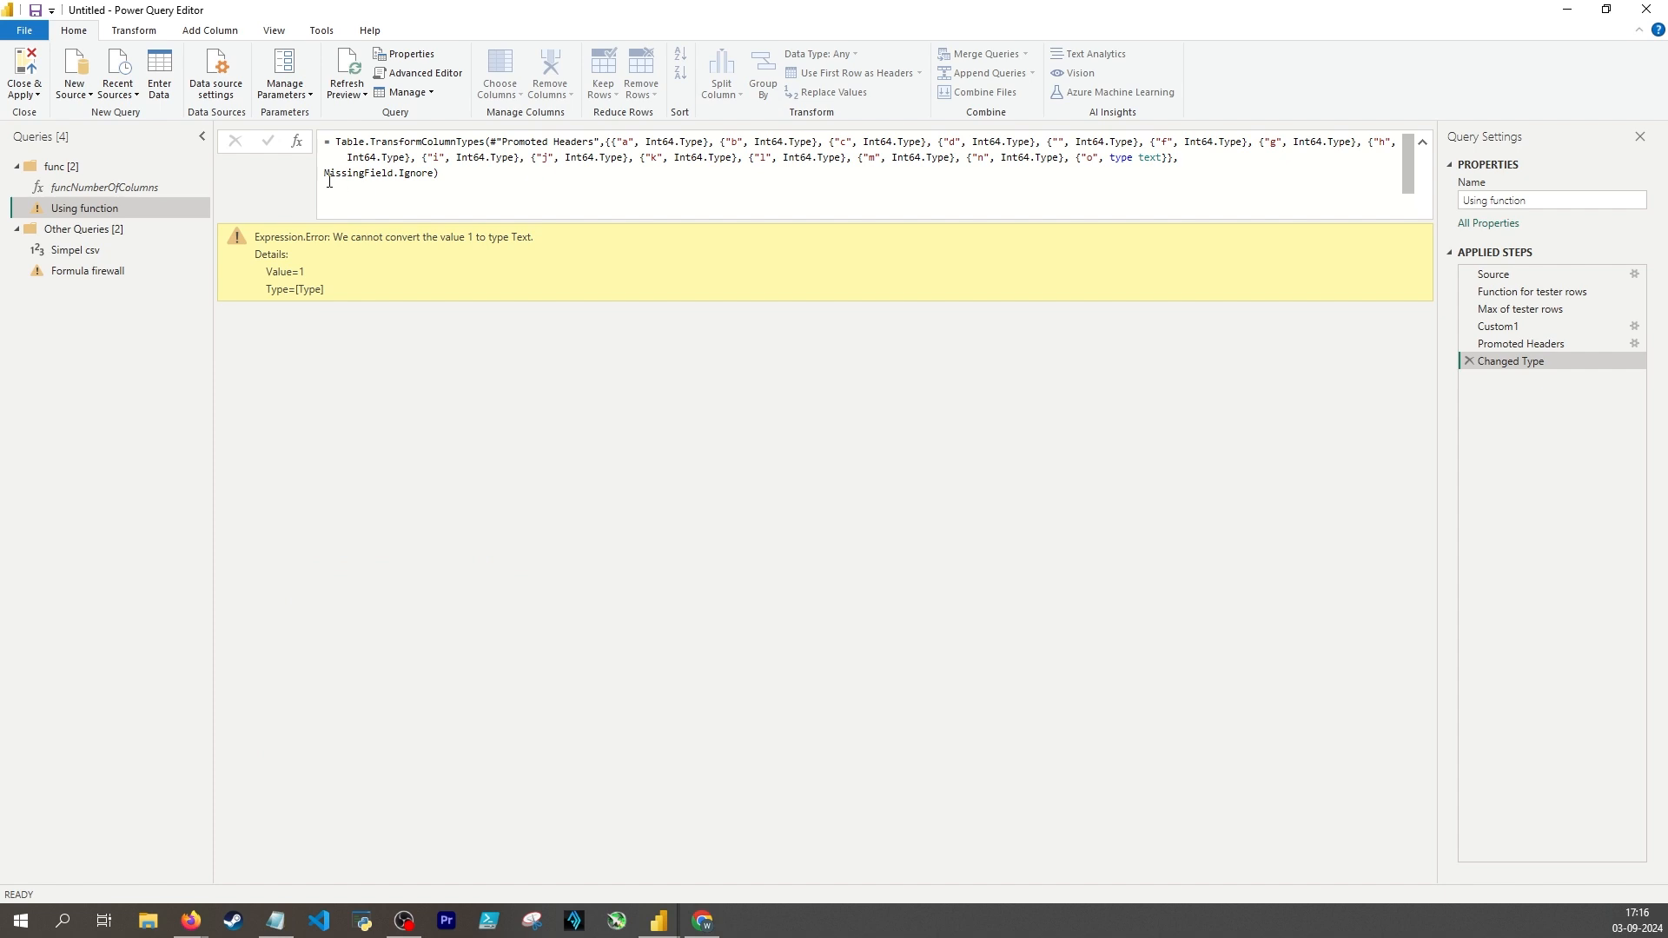
left_click_drag(329, 181, 416, 182)
left_click(481, 181)
Switch to the browser and read the MissingField.Type and Table.TransformColumns documentation to find which functions accept a missingField argument.
mouse_move(407, 141)
key("alt+Tab")
double_click(961, 252)
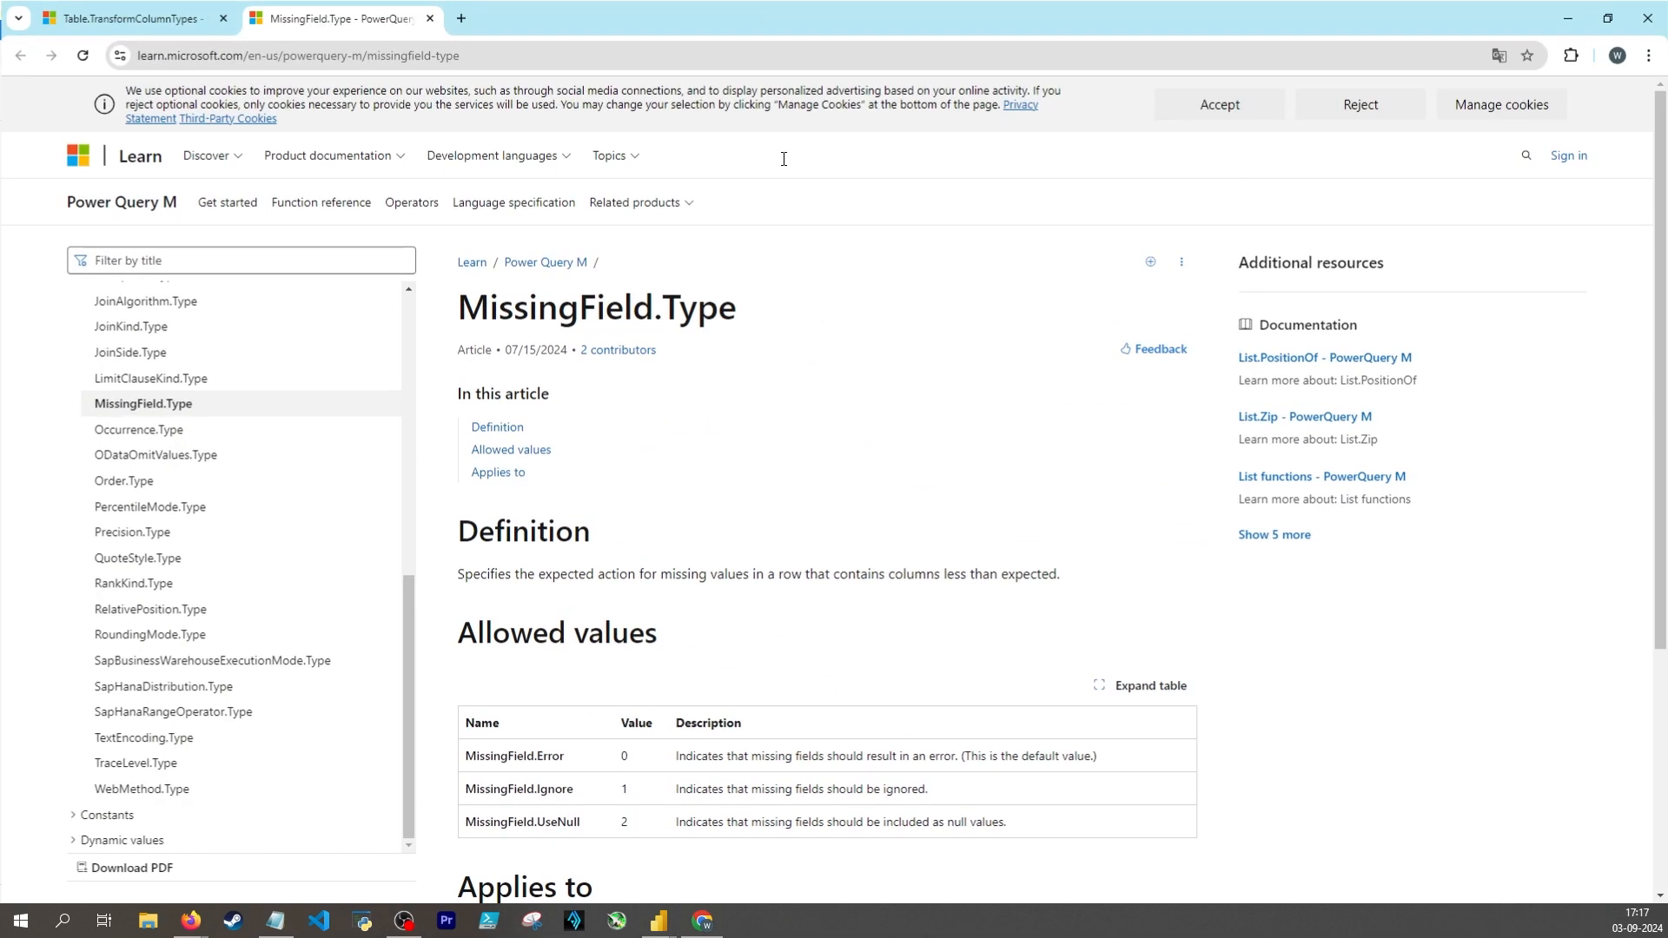
scroll(726, 521, "down", 3)
scroll(721, 564, "up", 2)
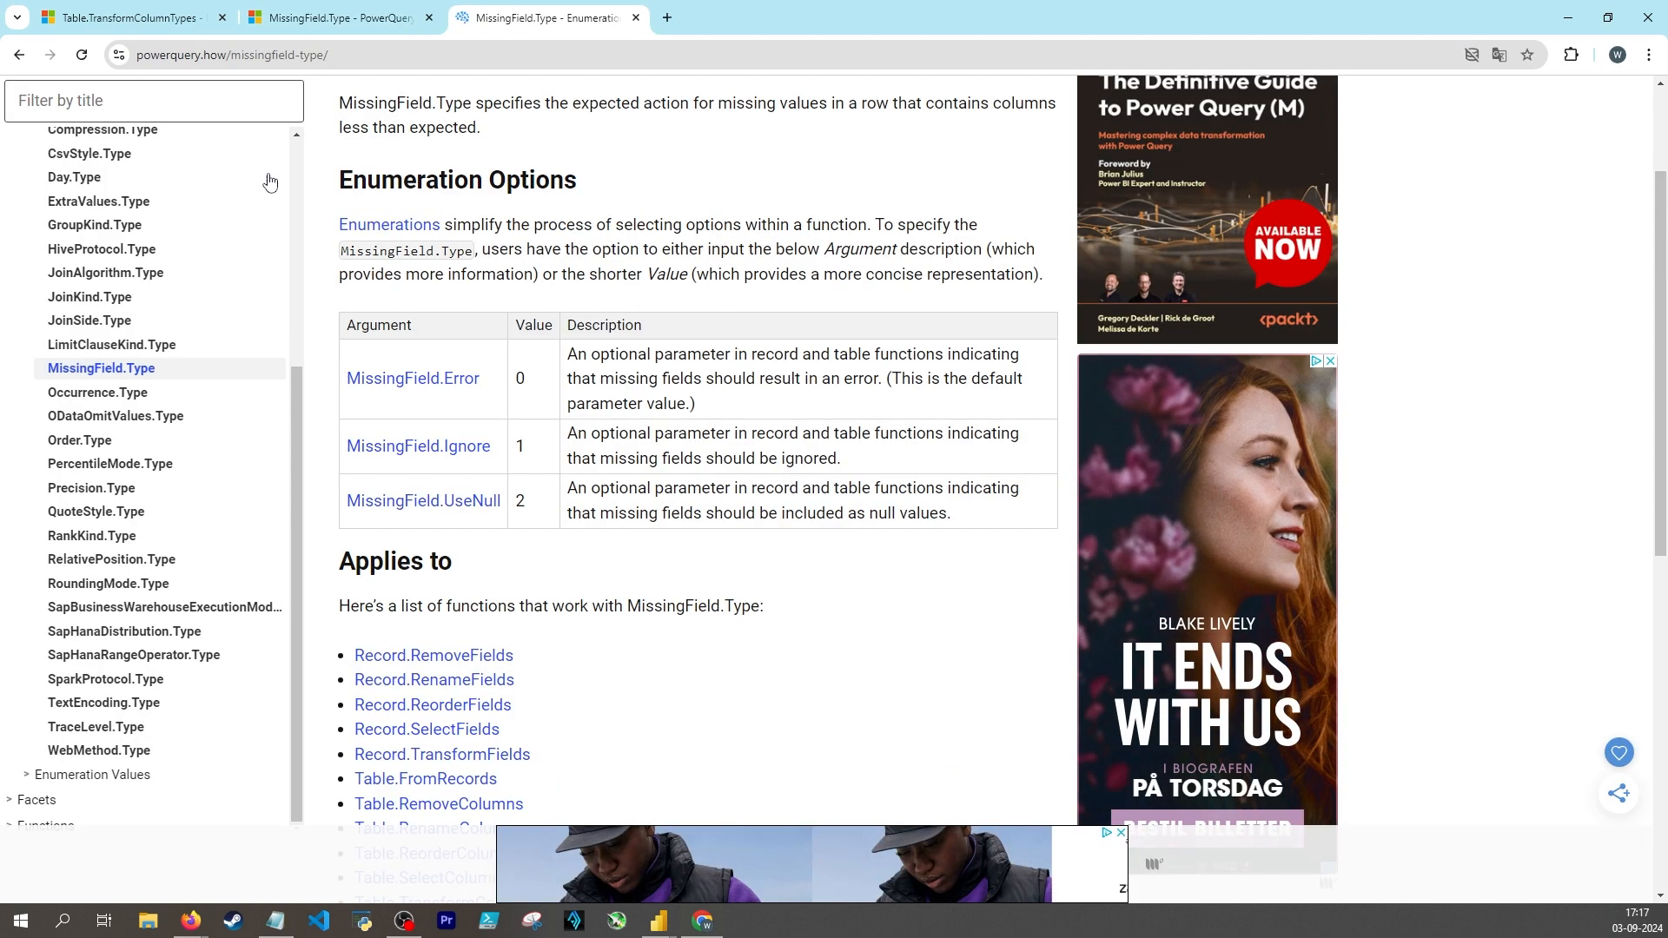
scroll(782, 513, "down", 3)
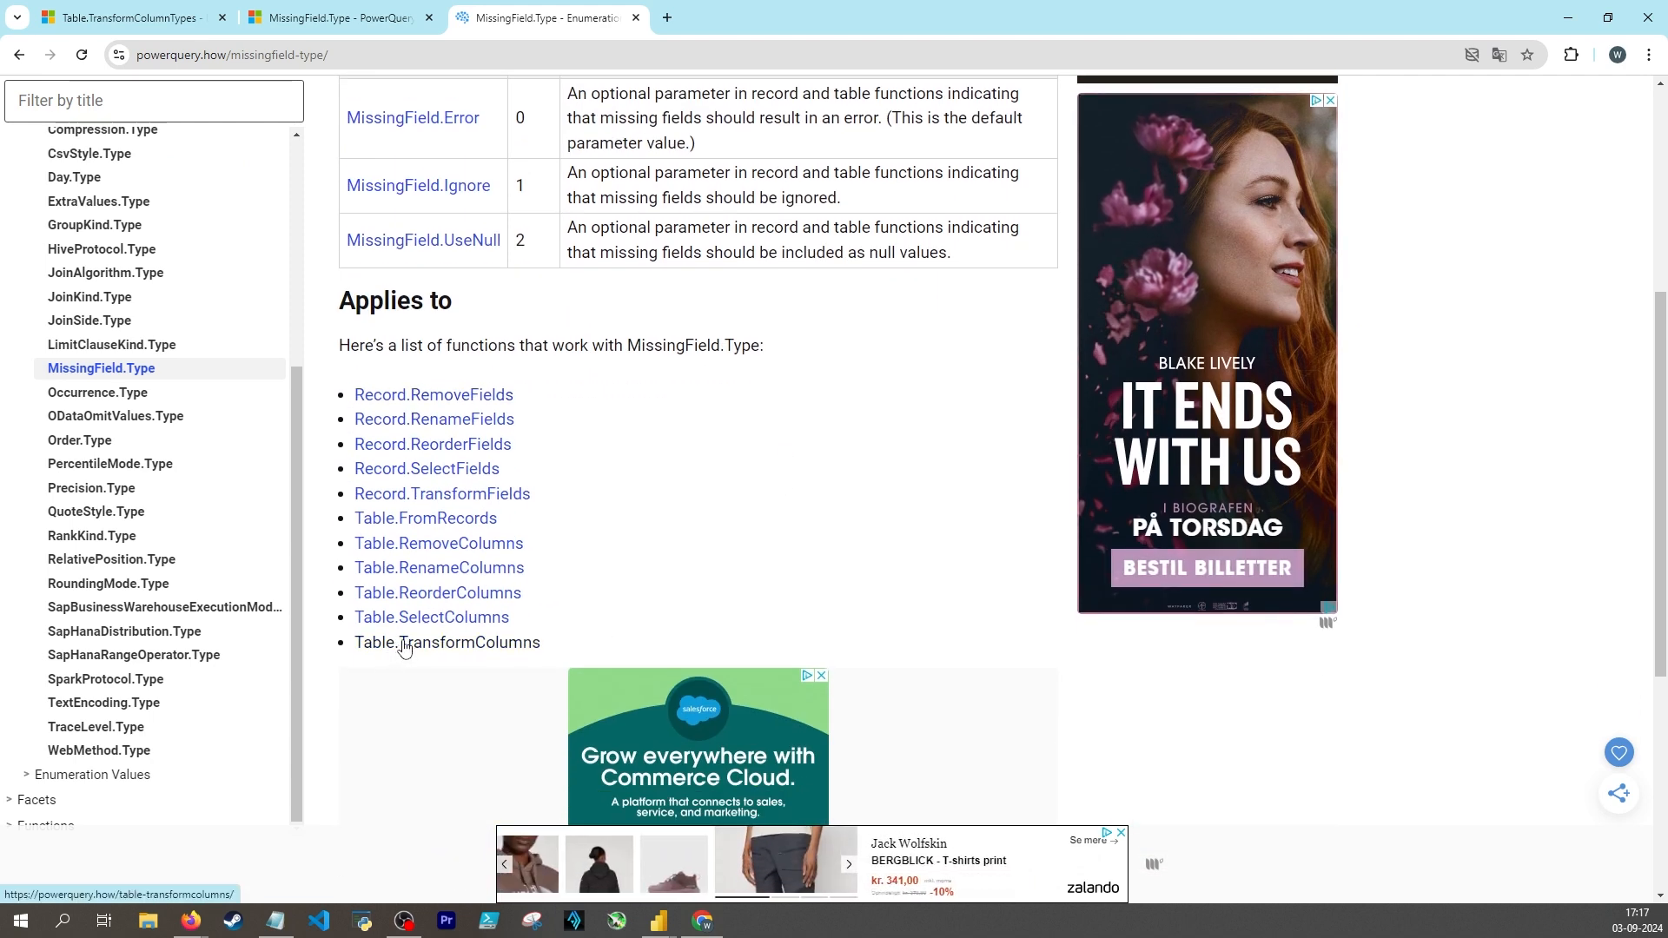
double_click(690, 23)
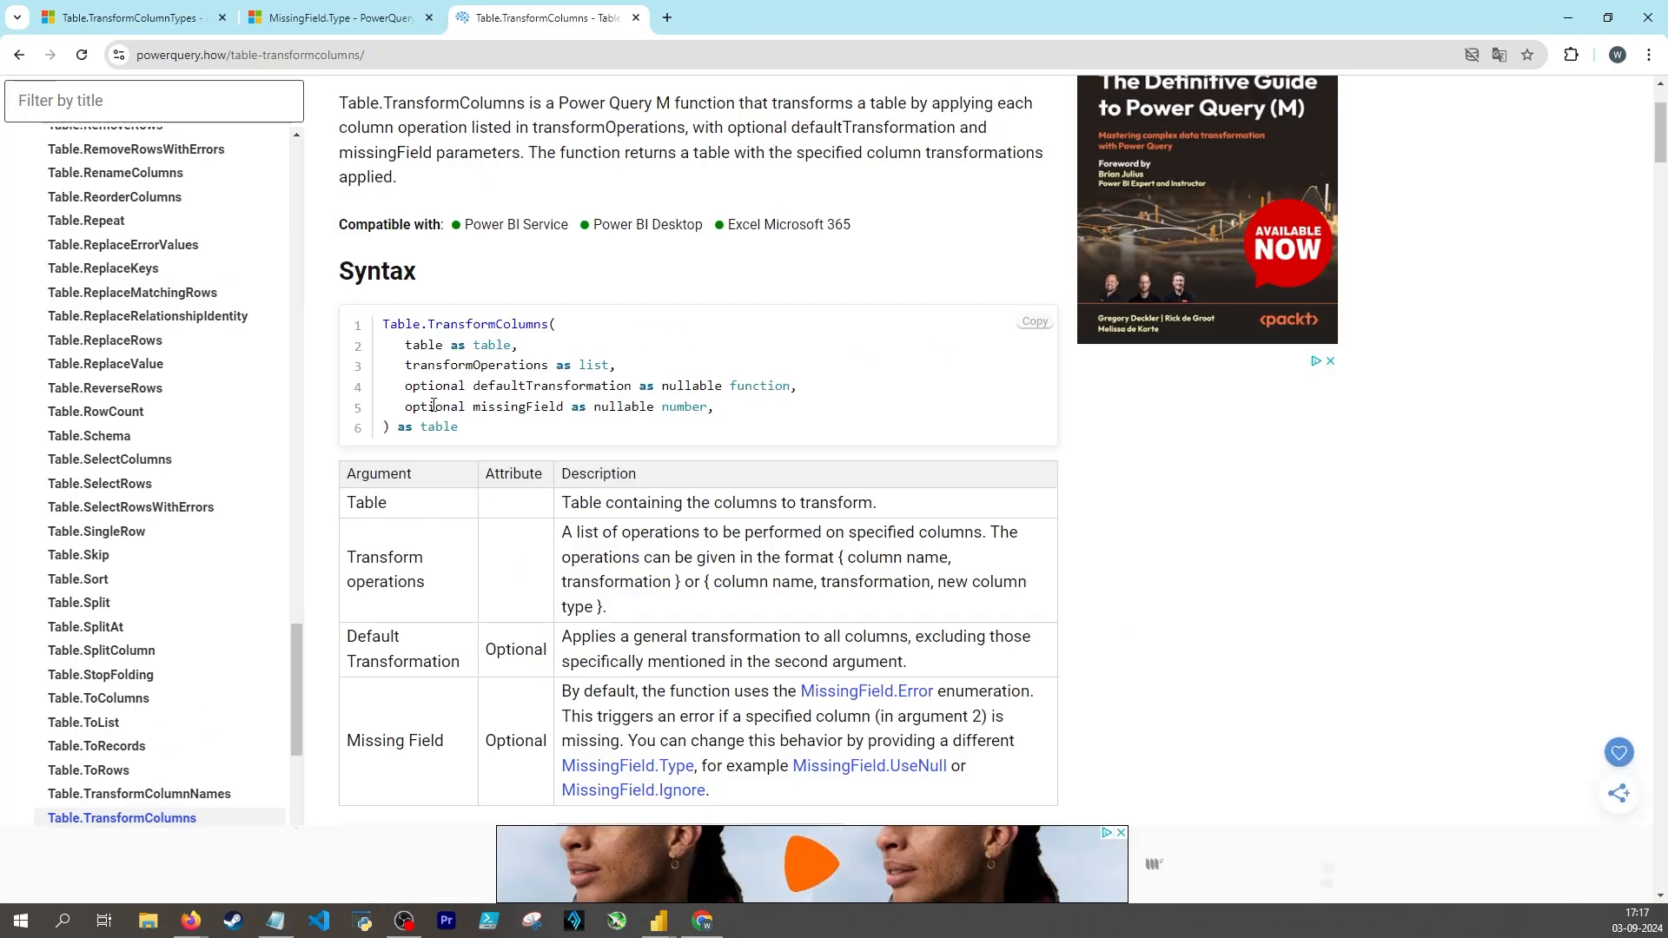
left_click_drag(404, 407, 714, 408)
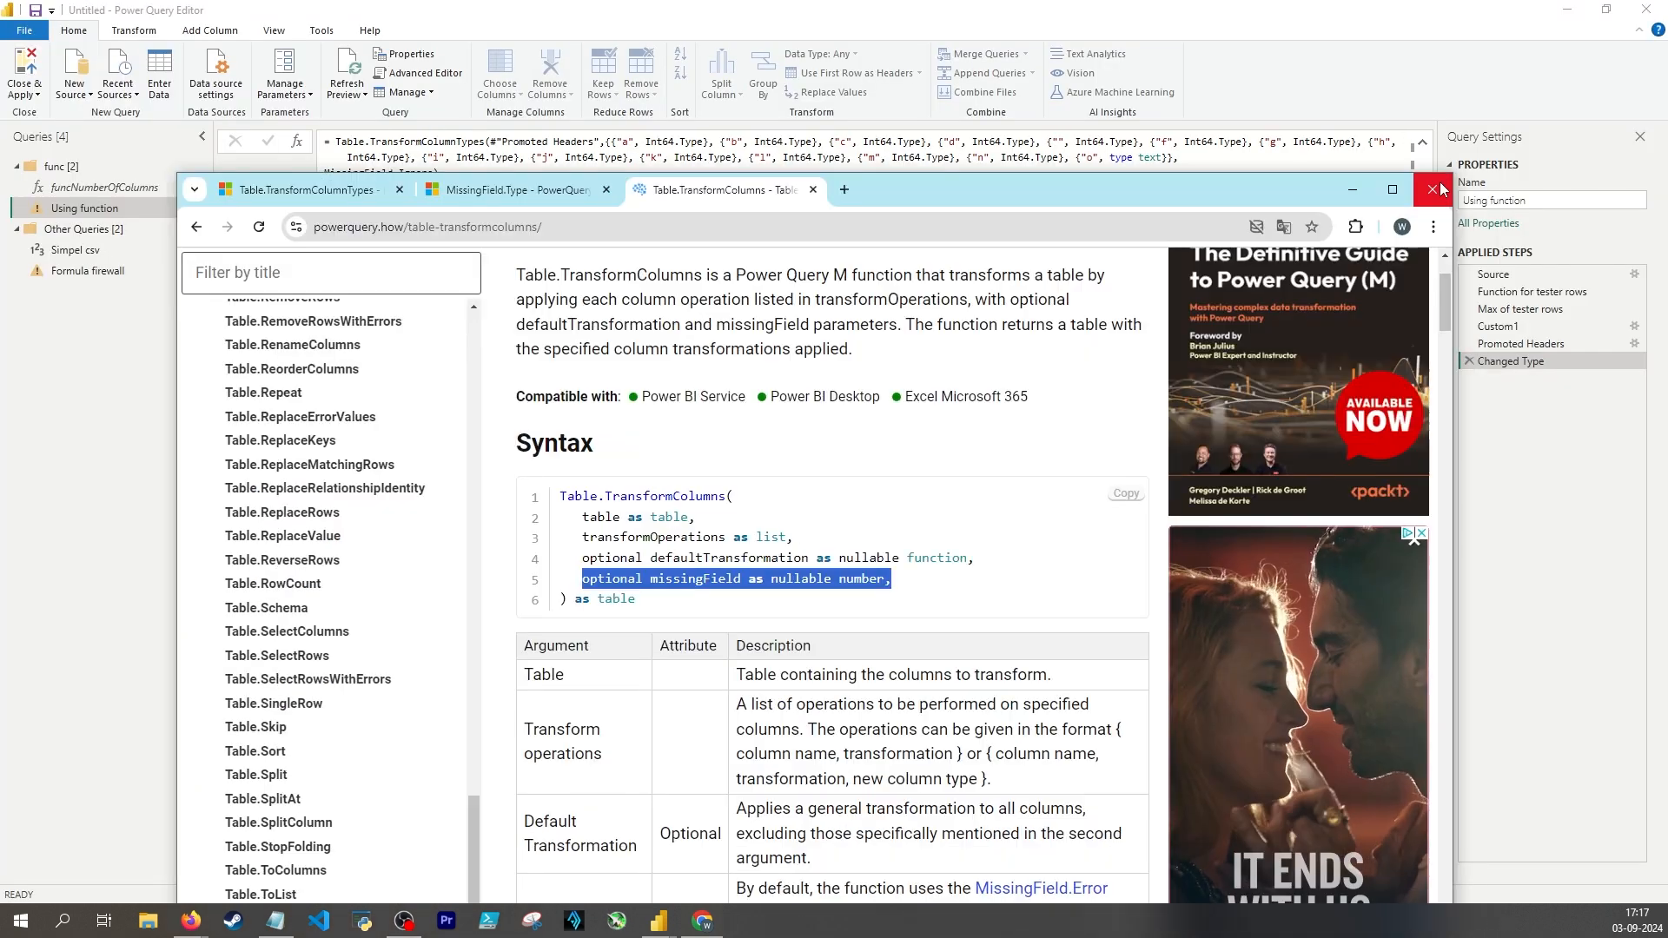
left_click(1440, 190)
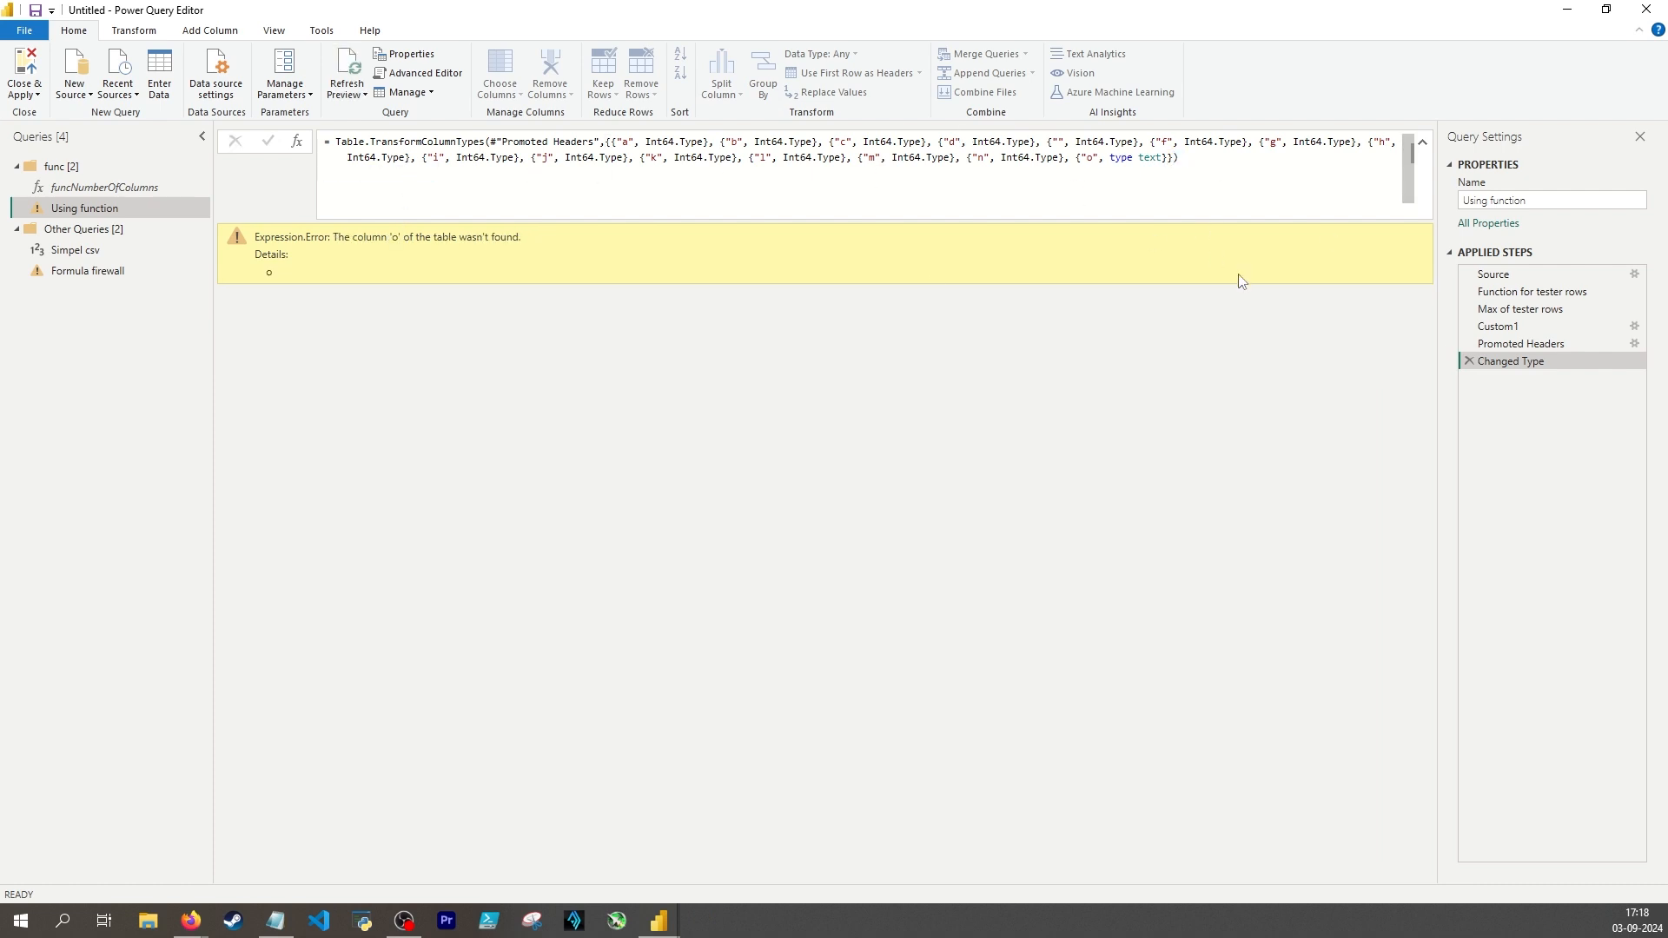
Insert a step after Promoted Headers that removes all columns except a, b, c and d.
left_click(1552, 344)
left_click(1552, 363)
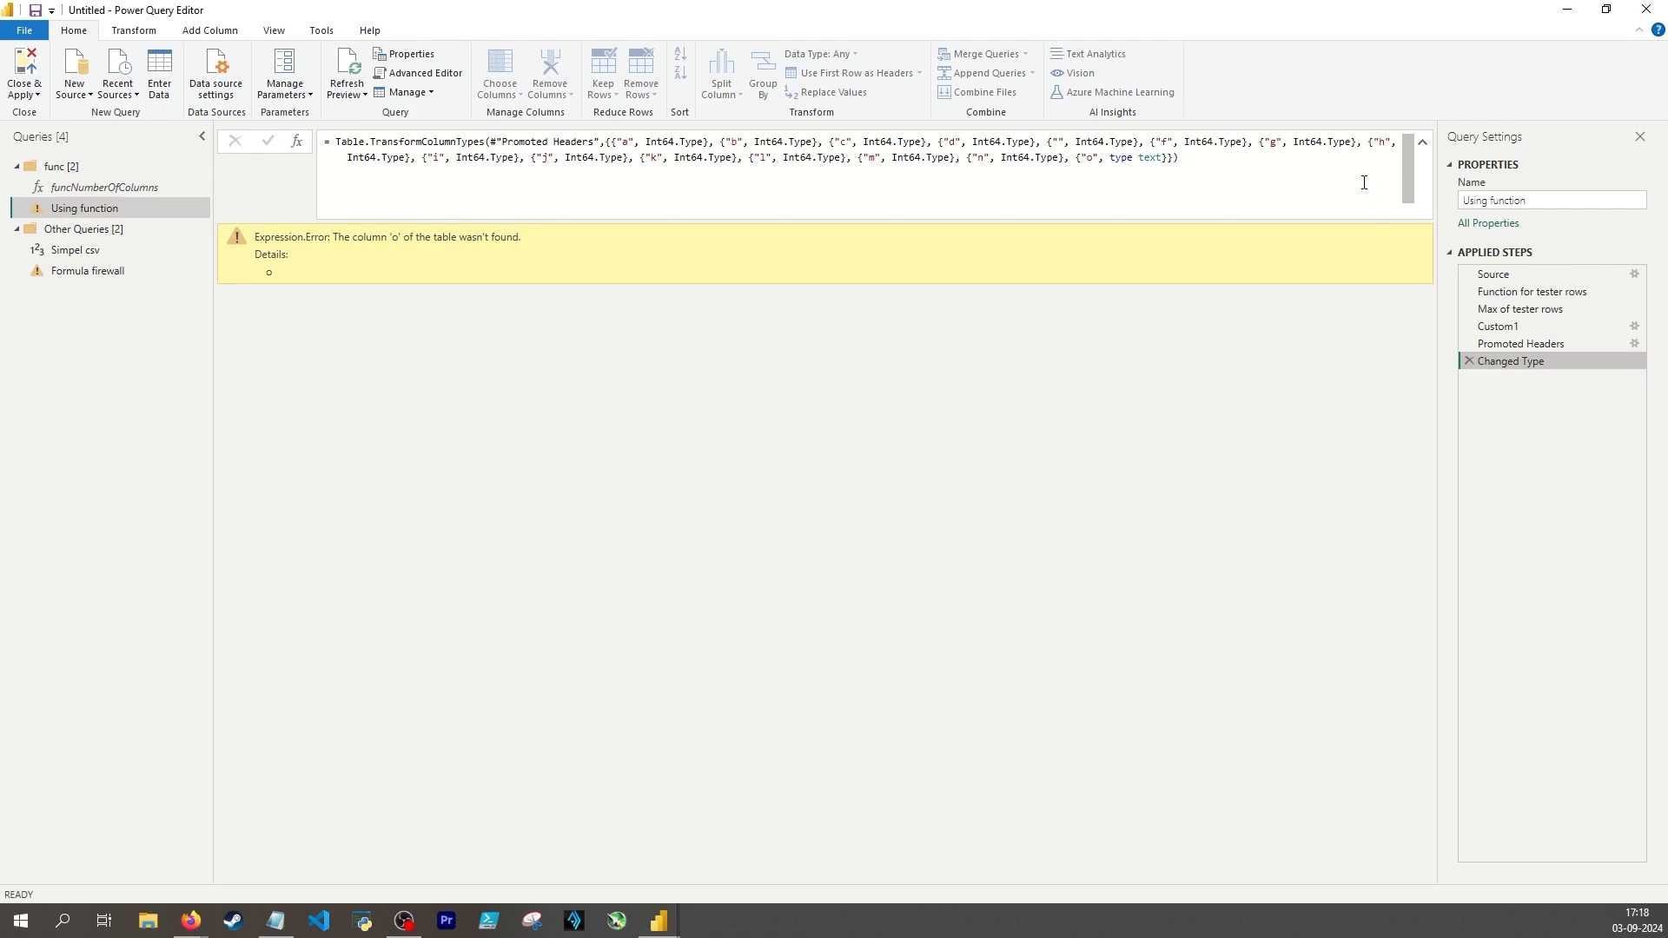
left_click(1532, 346)
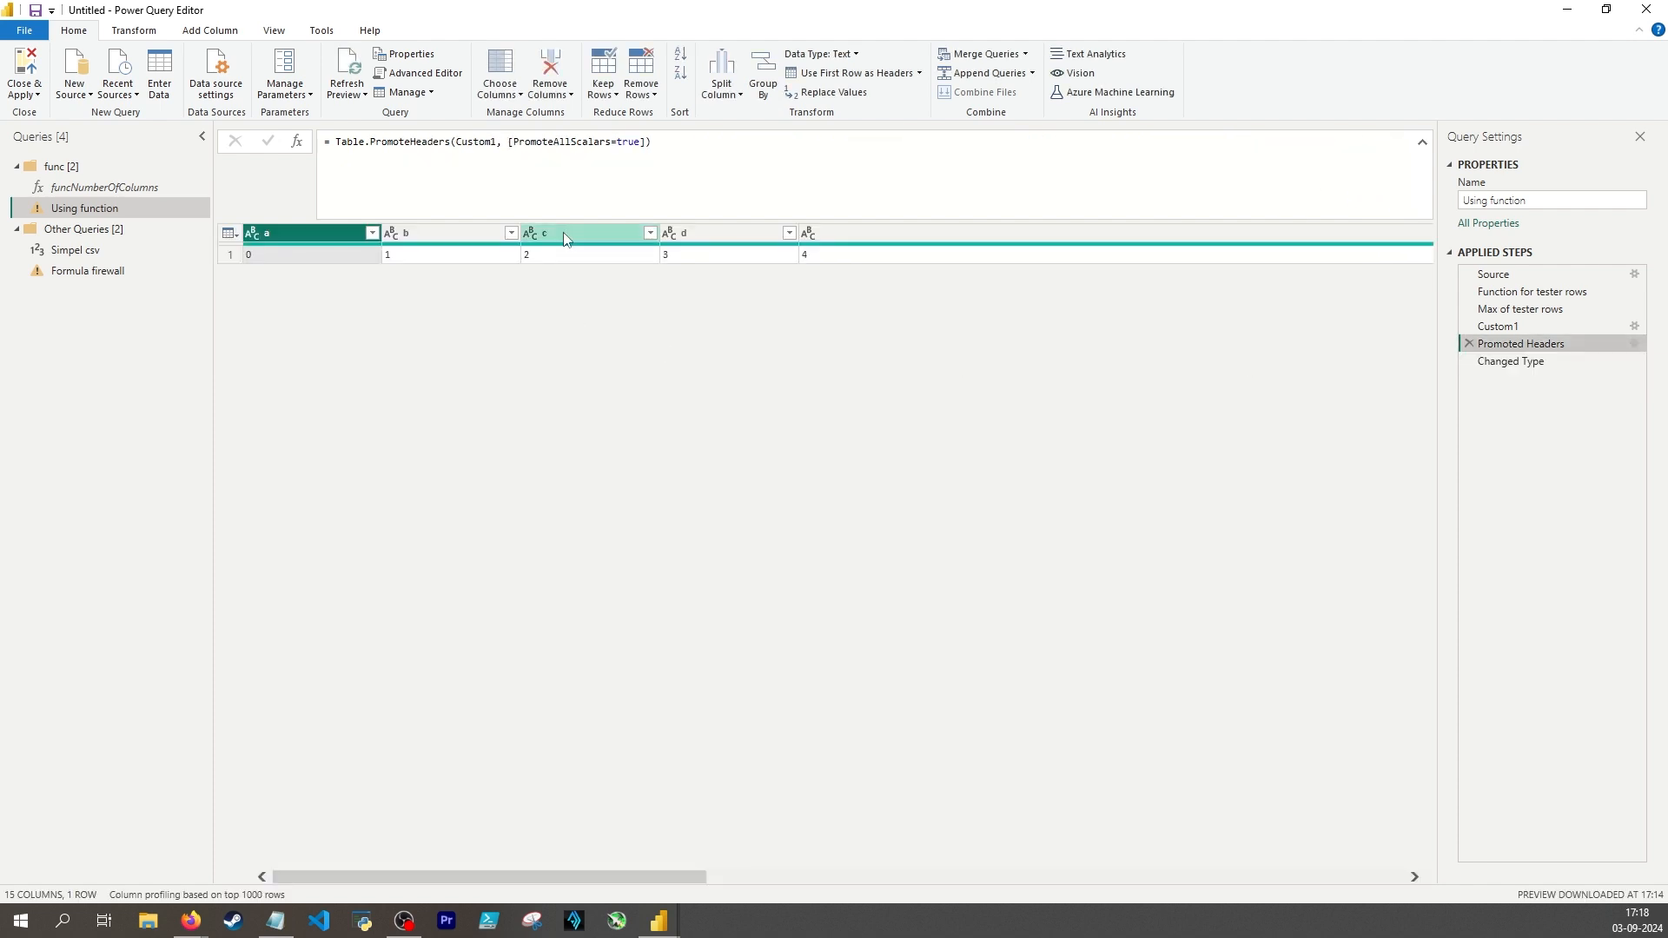
left_click(1525, 362)
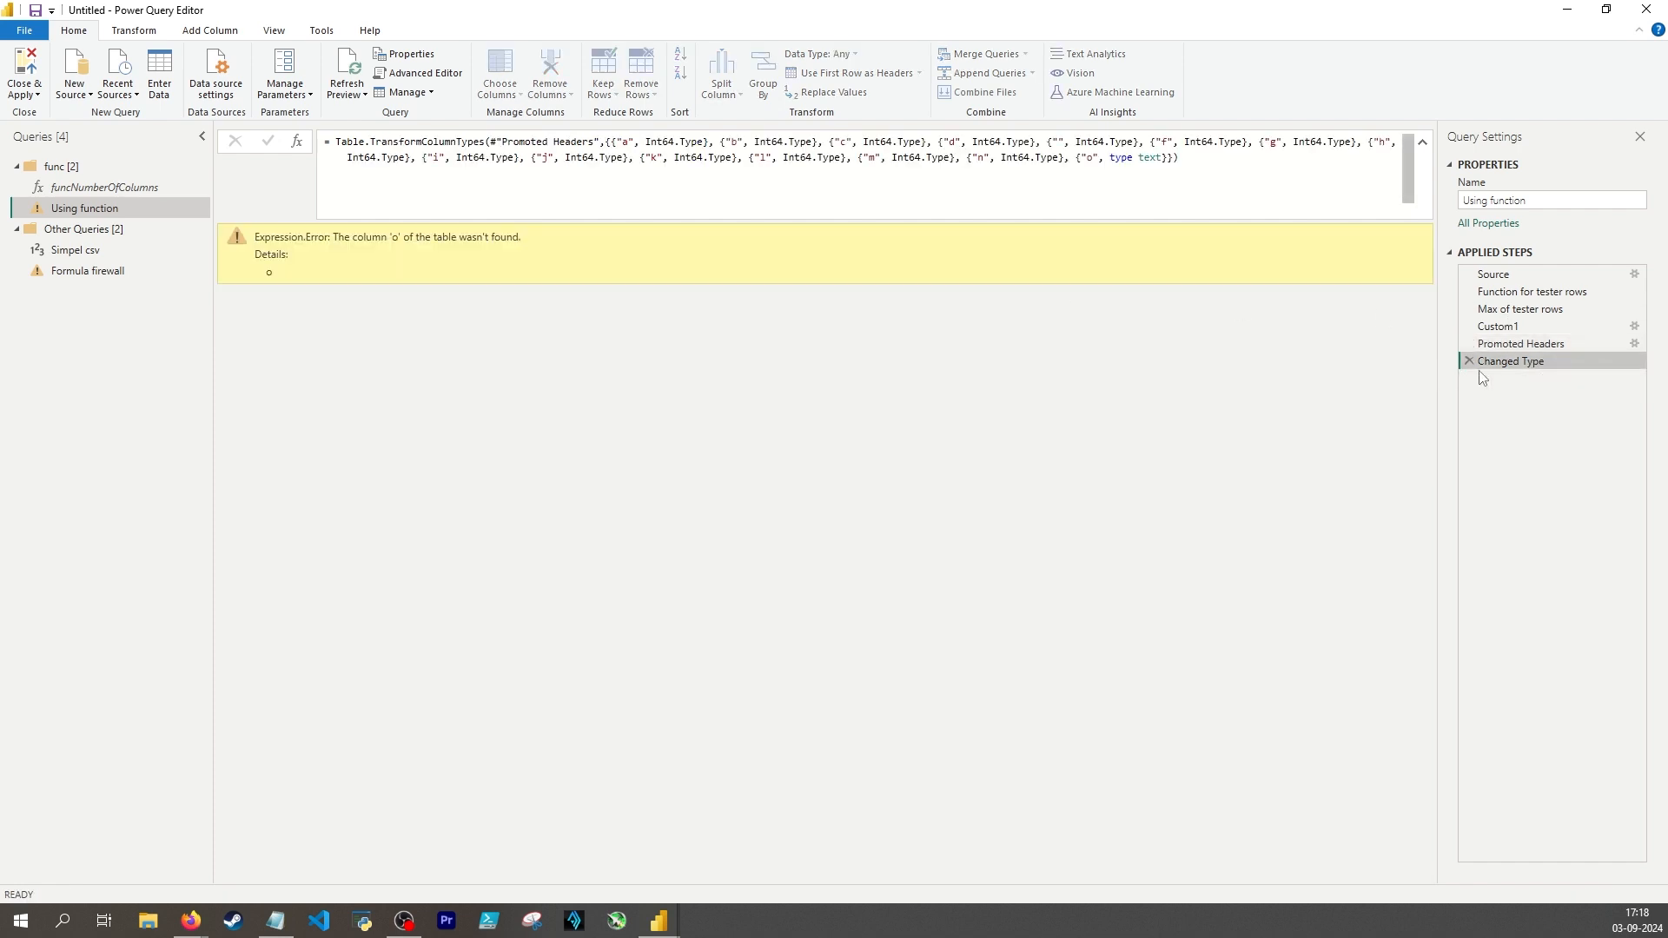
left_click(1520, 345)
right_click(702, 240)
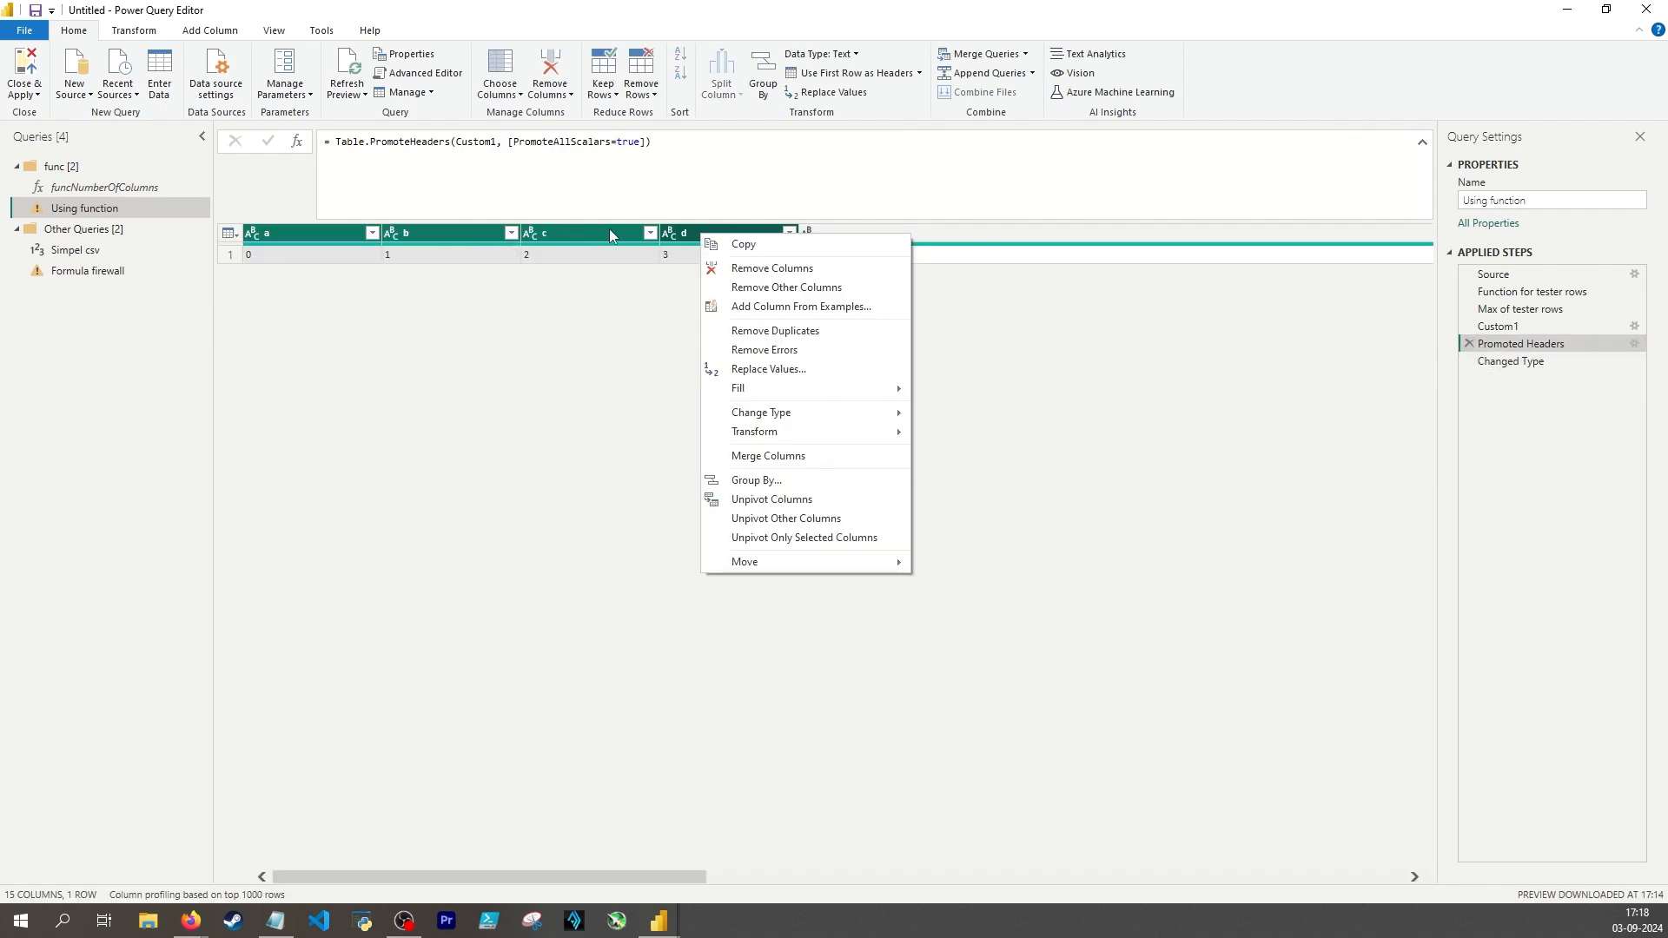
left_click(825, 286)
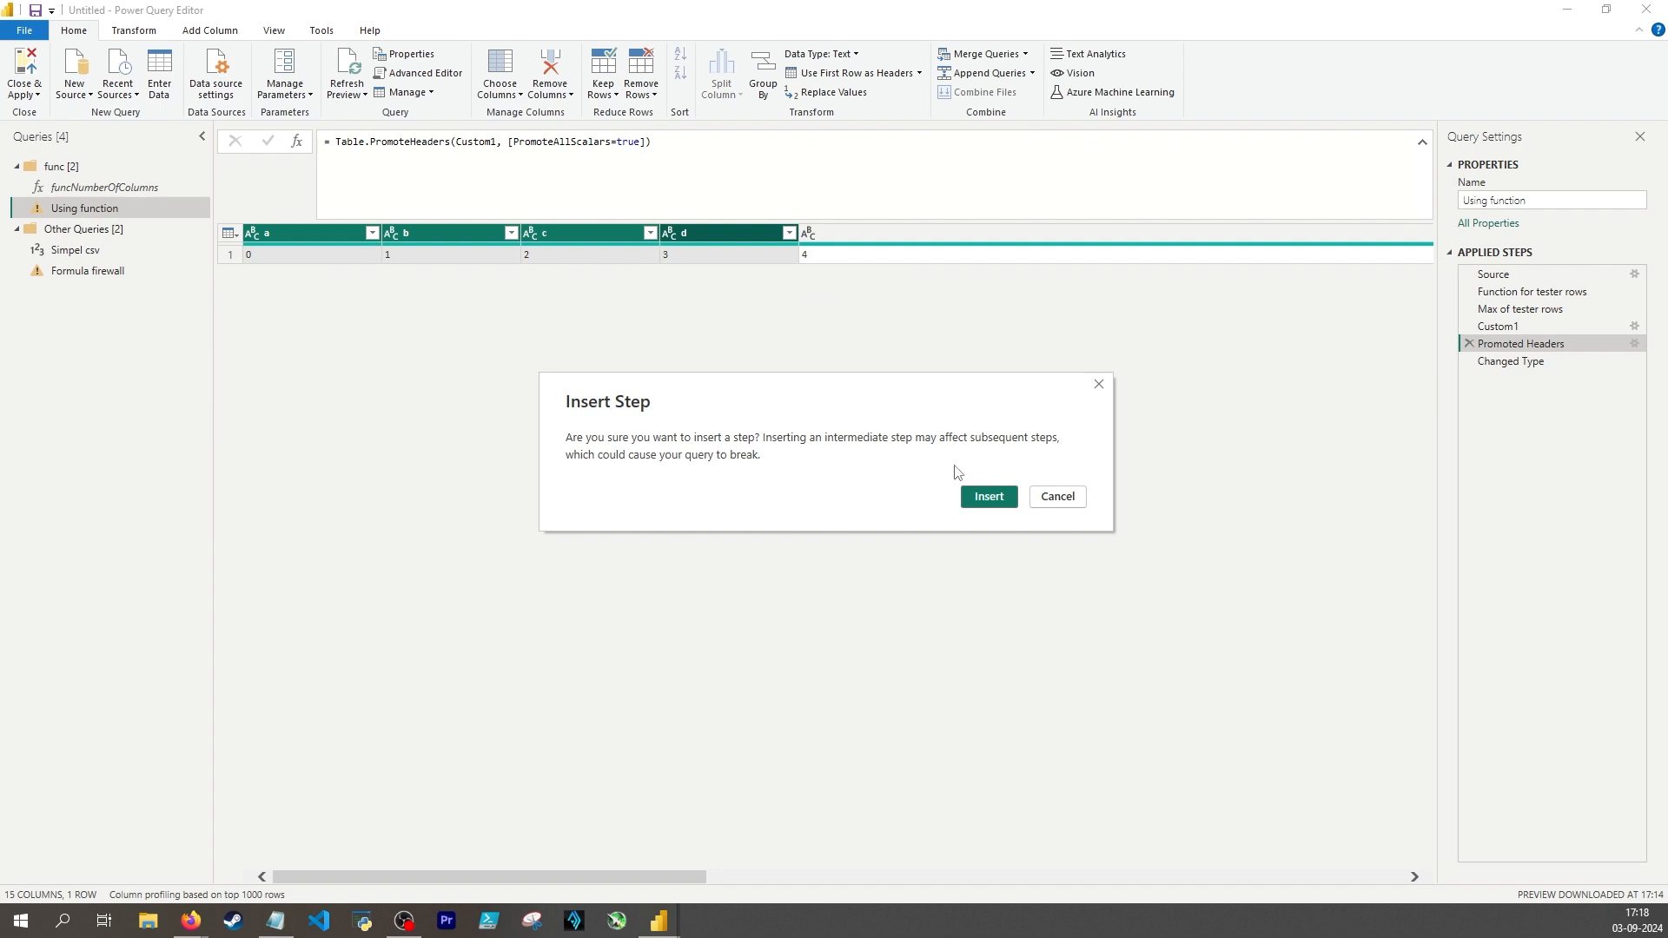
left_click(989, 496)
Replace the old Changed Type step with newly detected data types for columns a to d.
left_click(1473, 380)
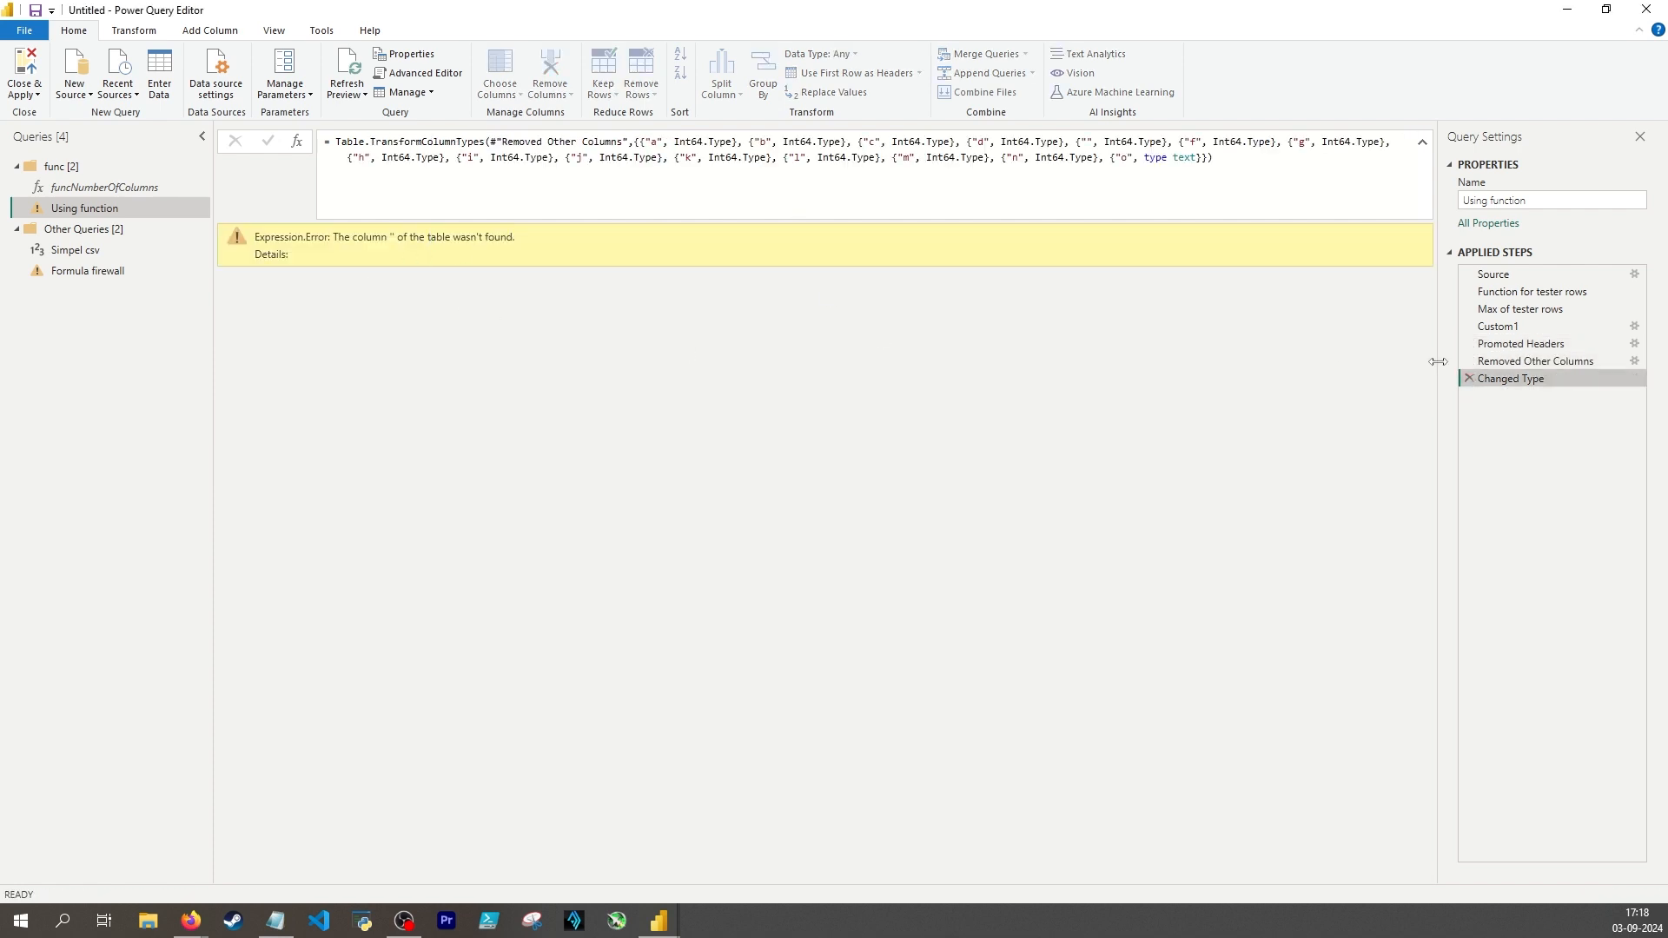
left_click(1468, 361)
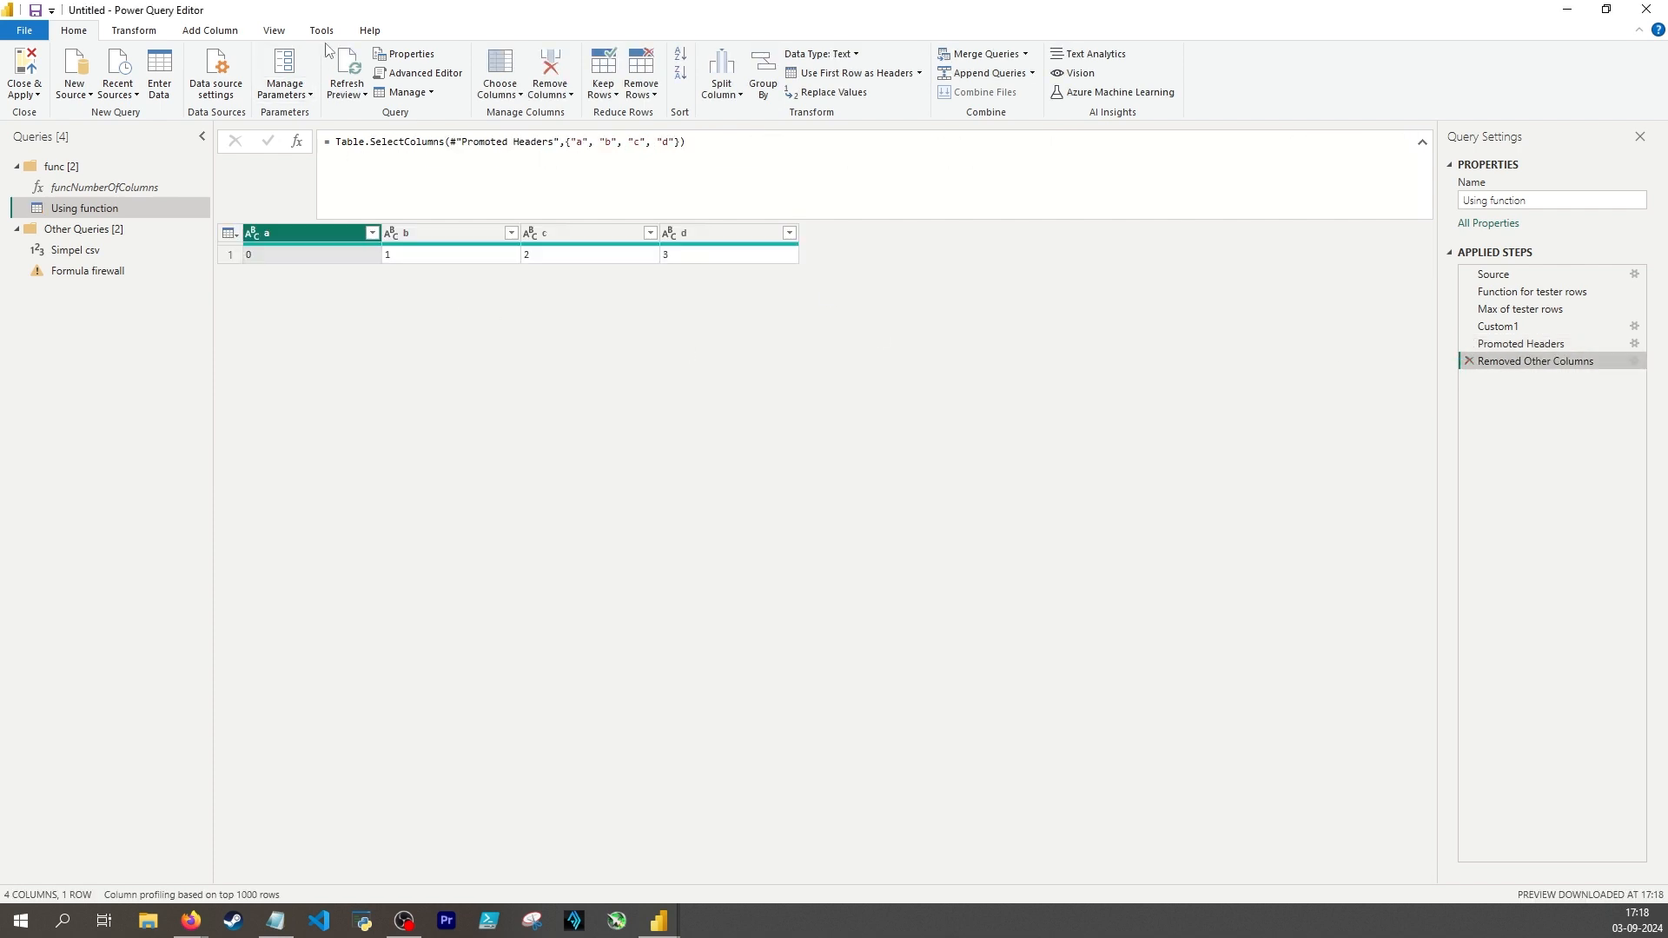
left_click(721, 235, "shift")
right_click(312, 241)
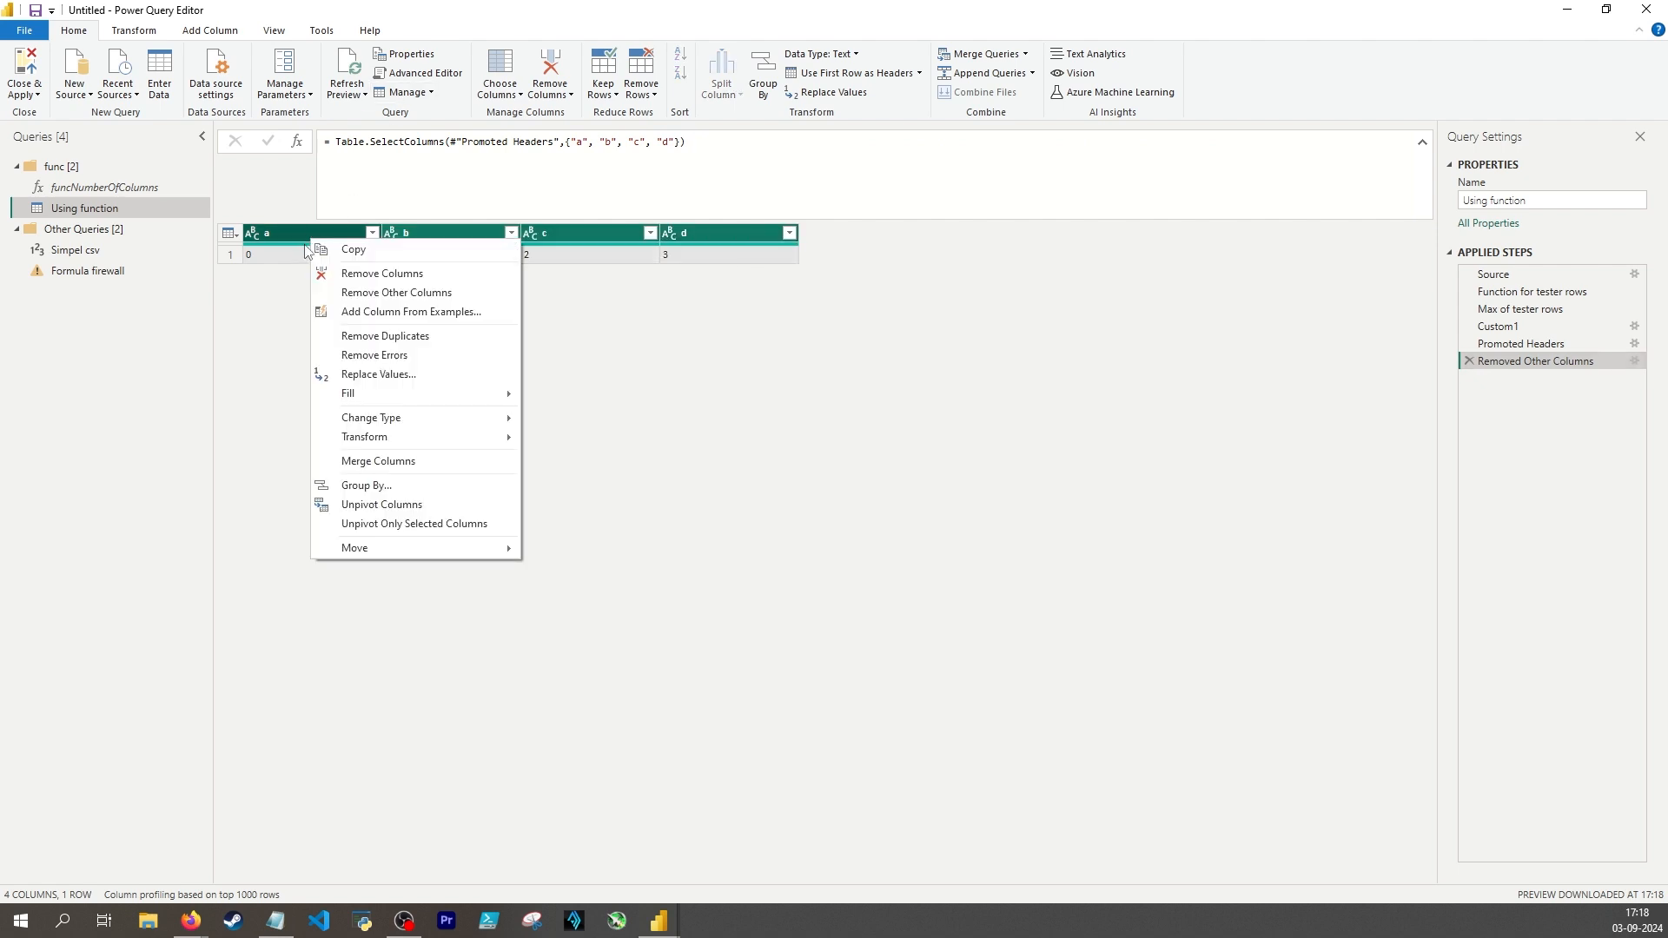
left_click(293, 258)
left_click(134, 31)
left_click(254, 74)
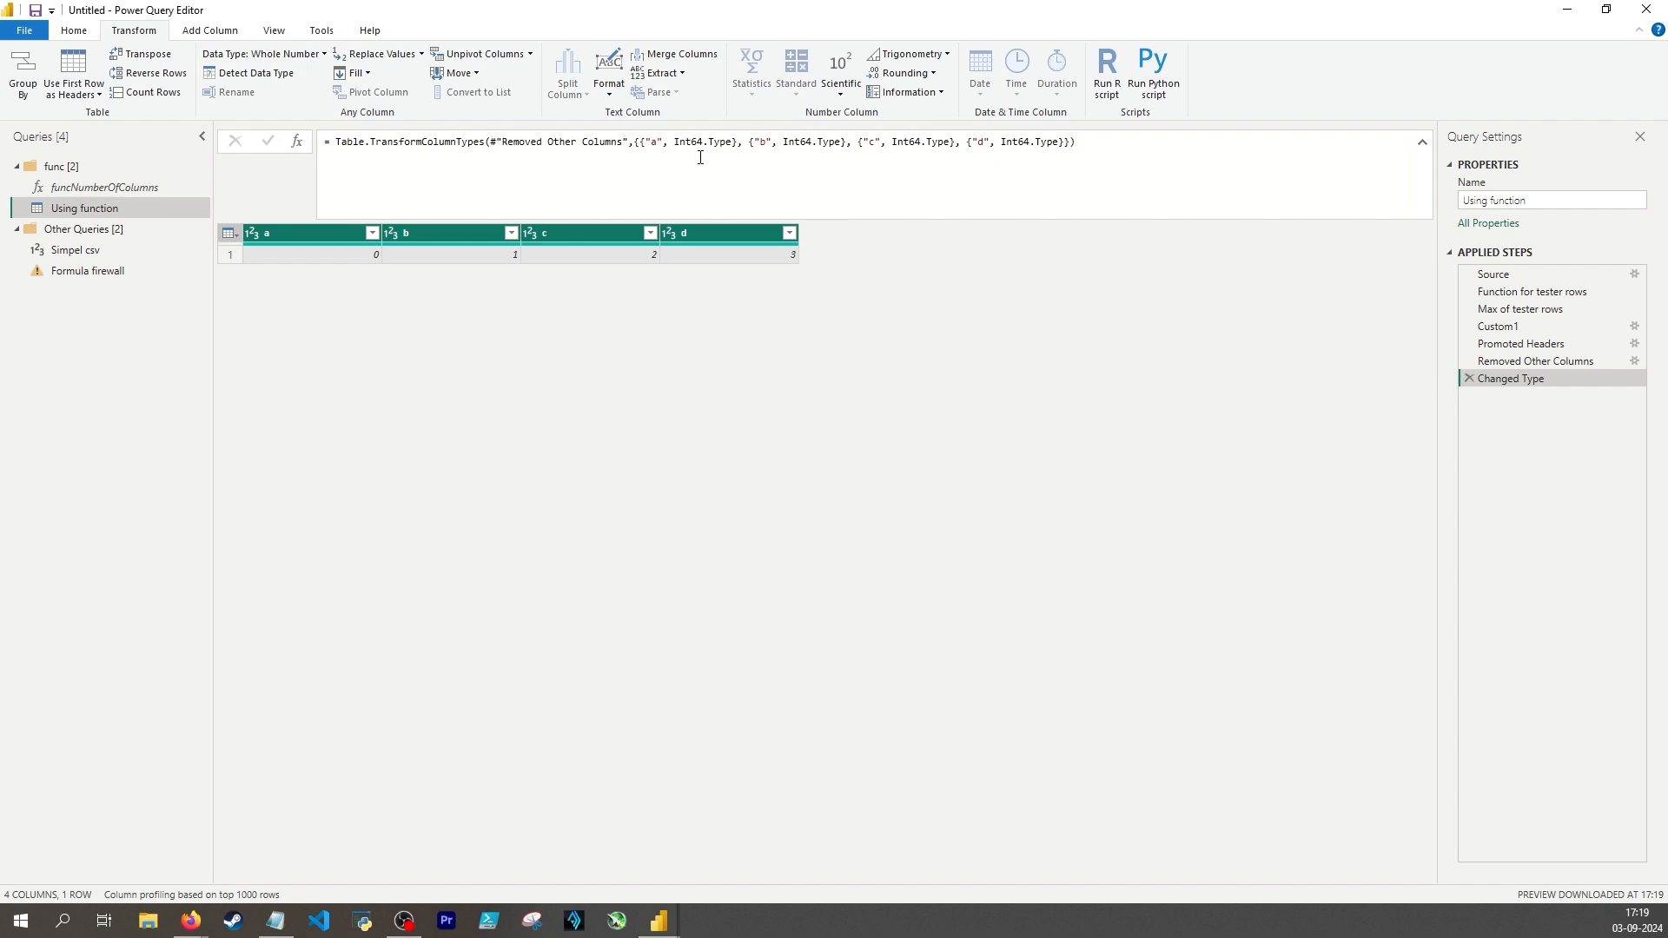
Review the Source, Promoted Headers, Removed Other Columns and Changed Type steps to examine how the columns are handled.
left_click(1493, 274)
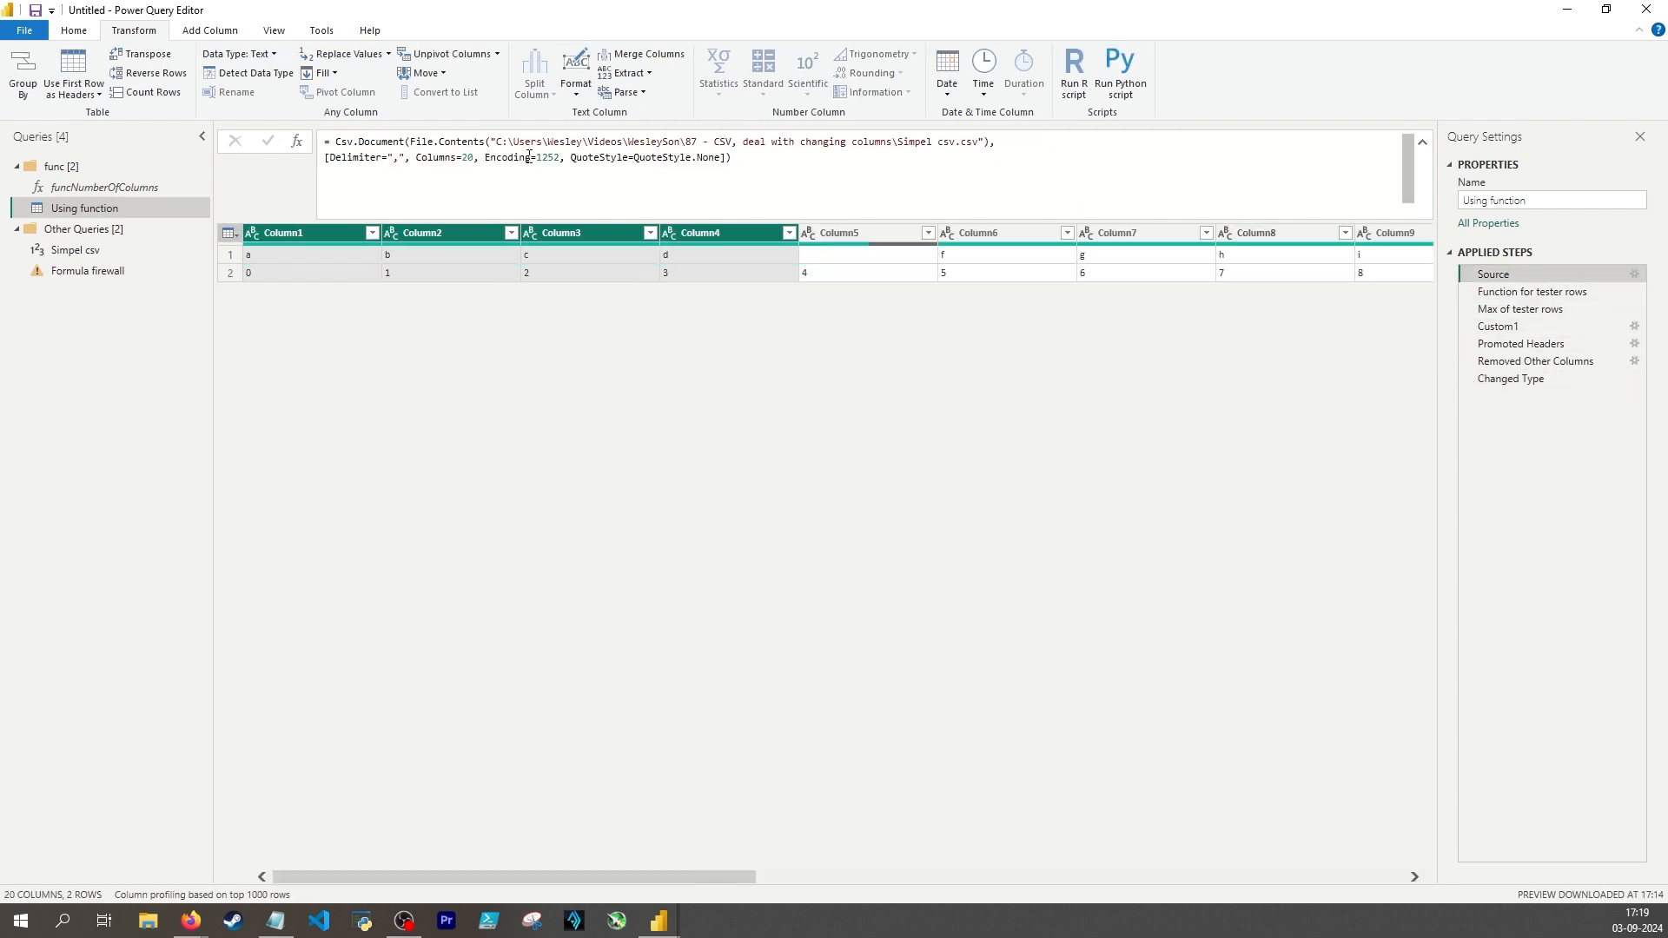
left_click(1554, 345)
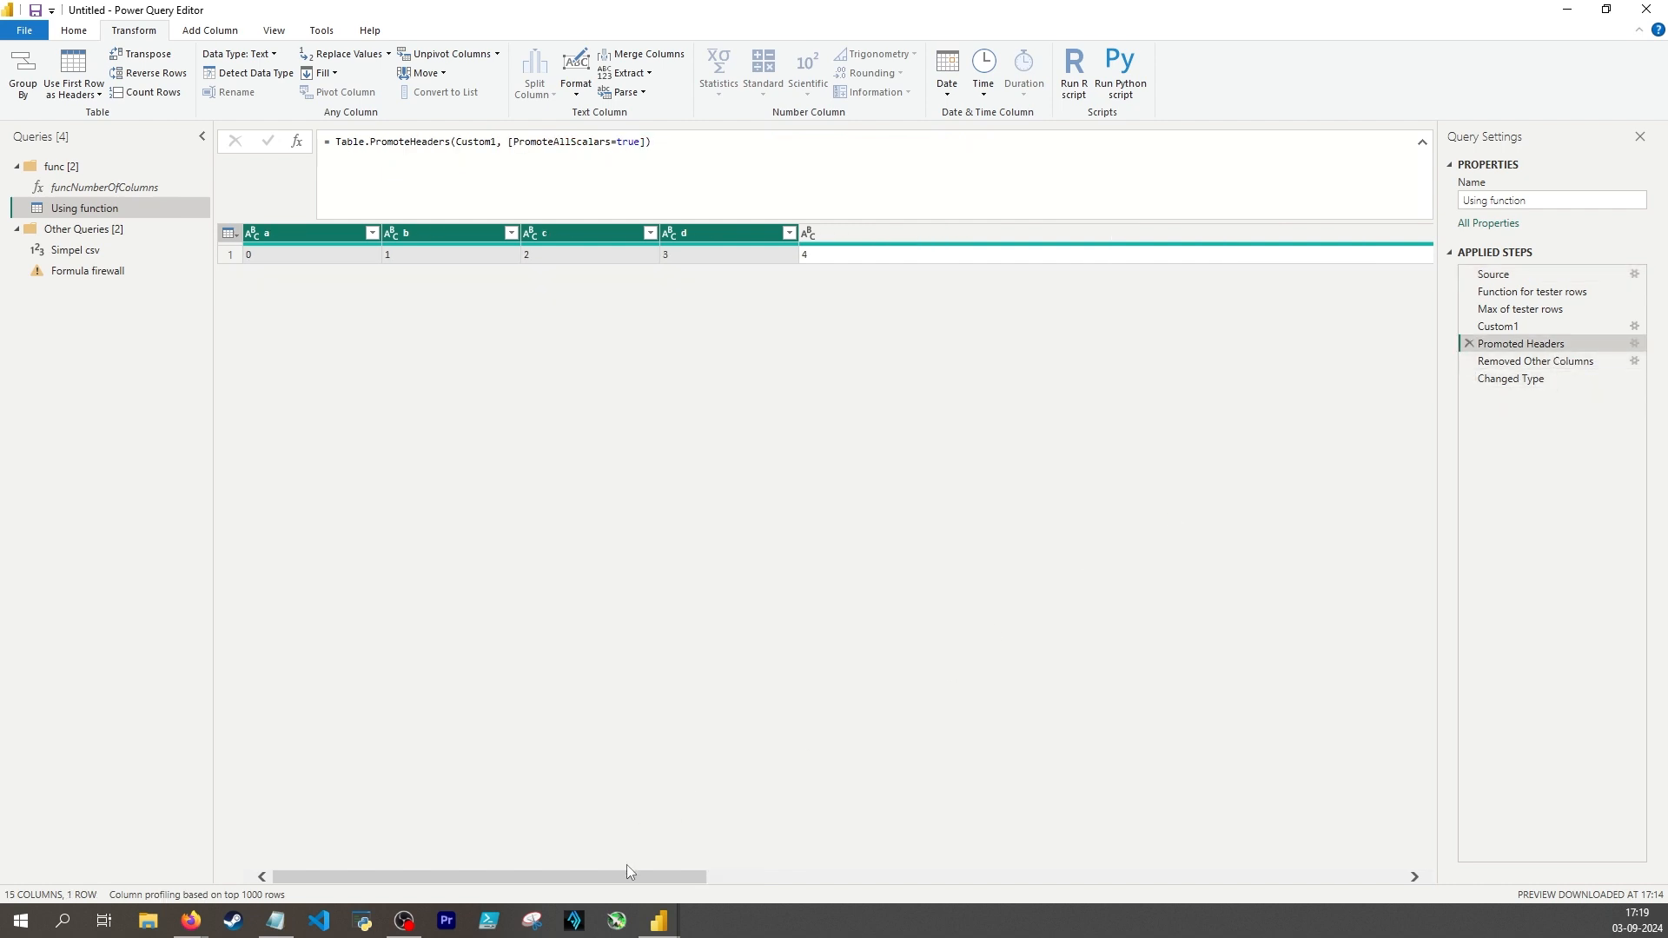
left_click_drag(627, 869, 1377, 854)
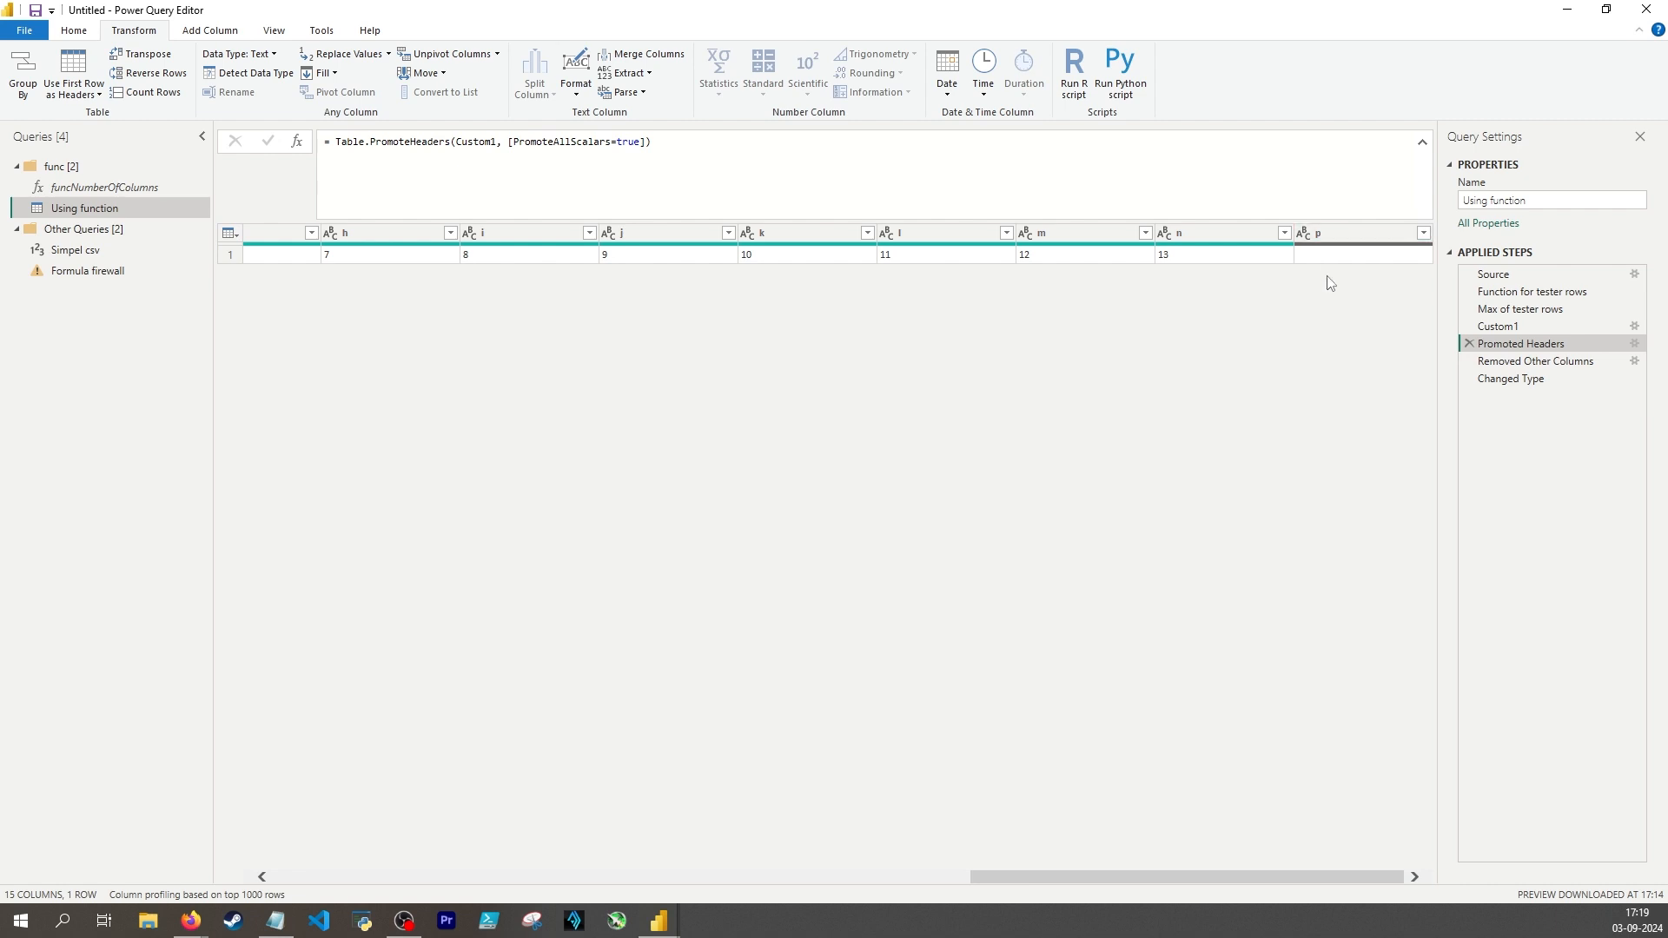
left_click(1536, 361)
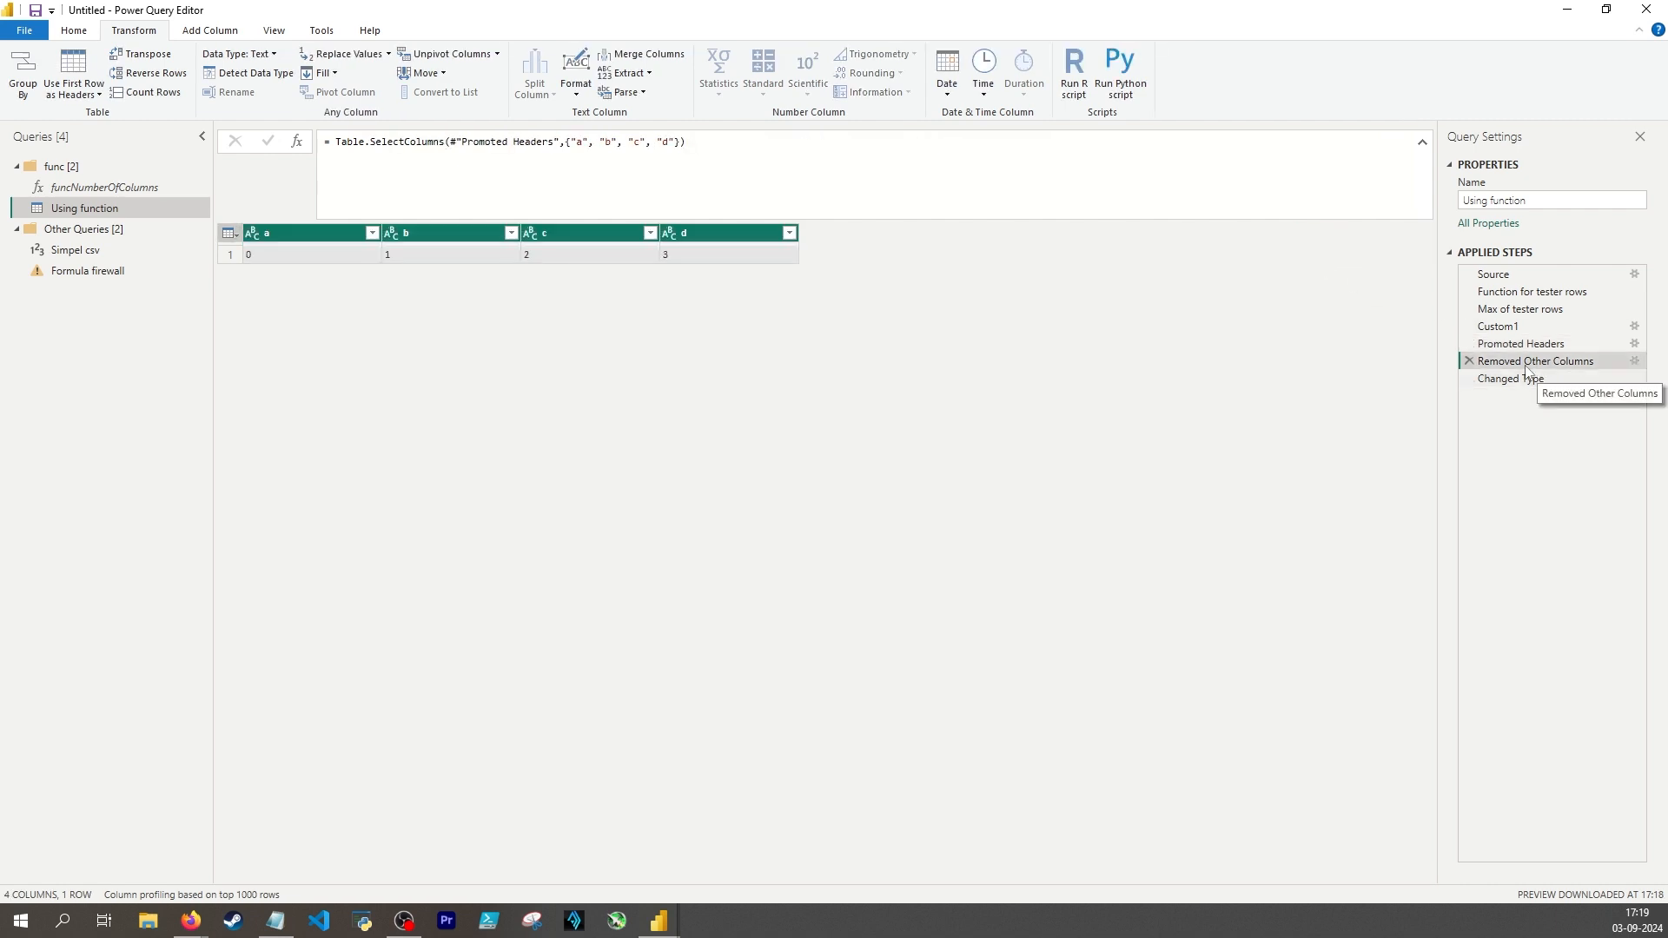
left_click(1516, 381)
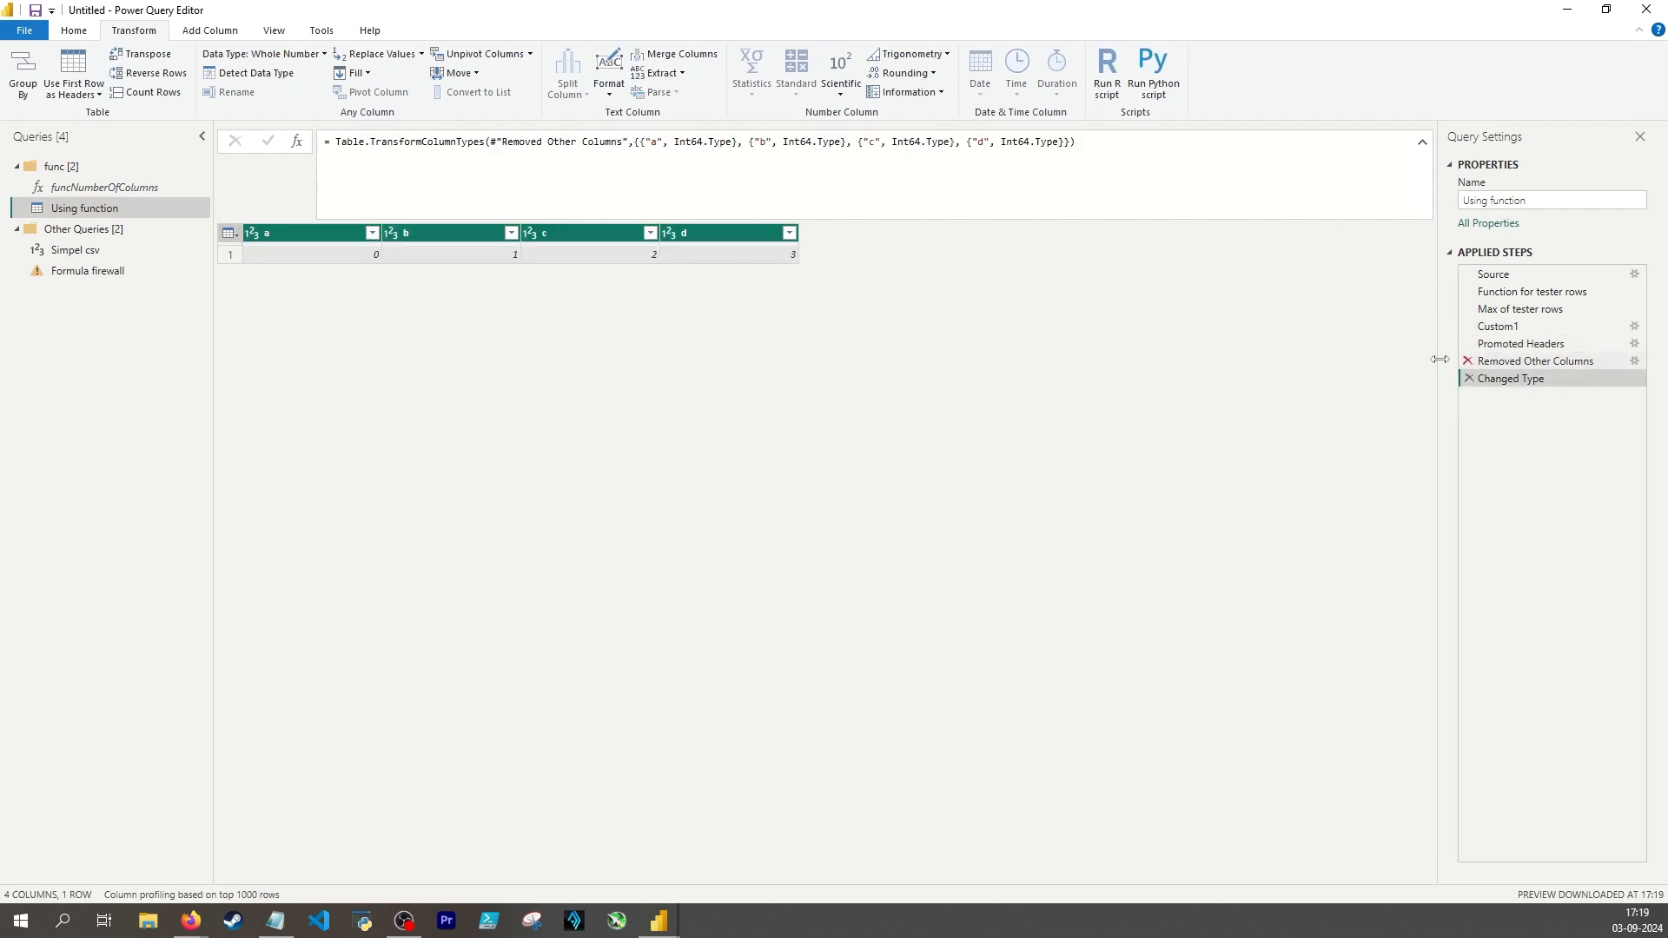